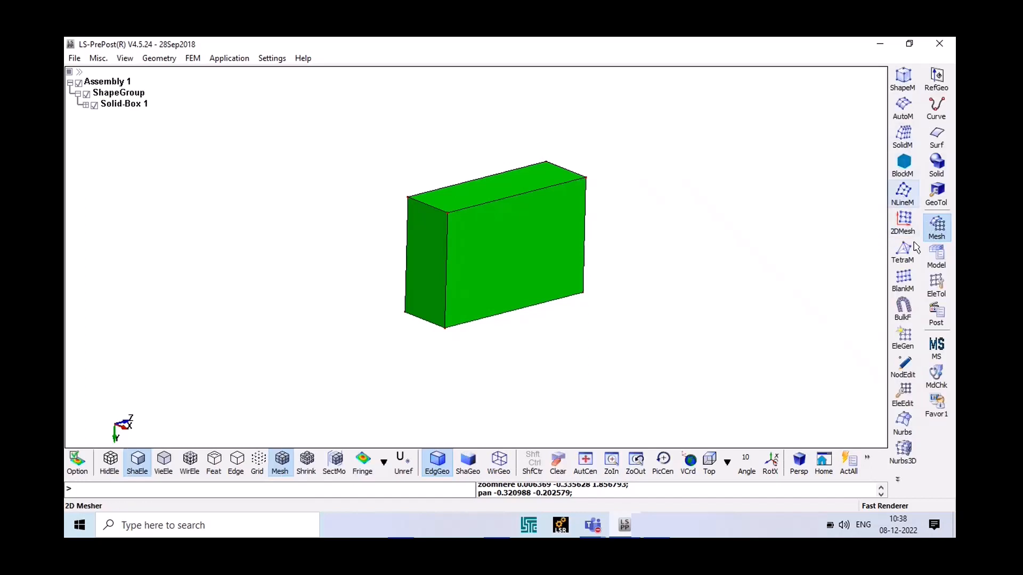
Try to identify the solid box by part with the element Identify tool
left_click(932, 263)
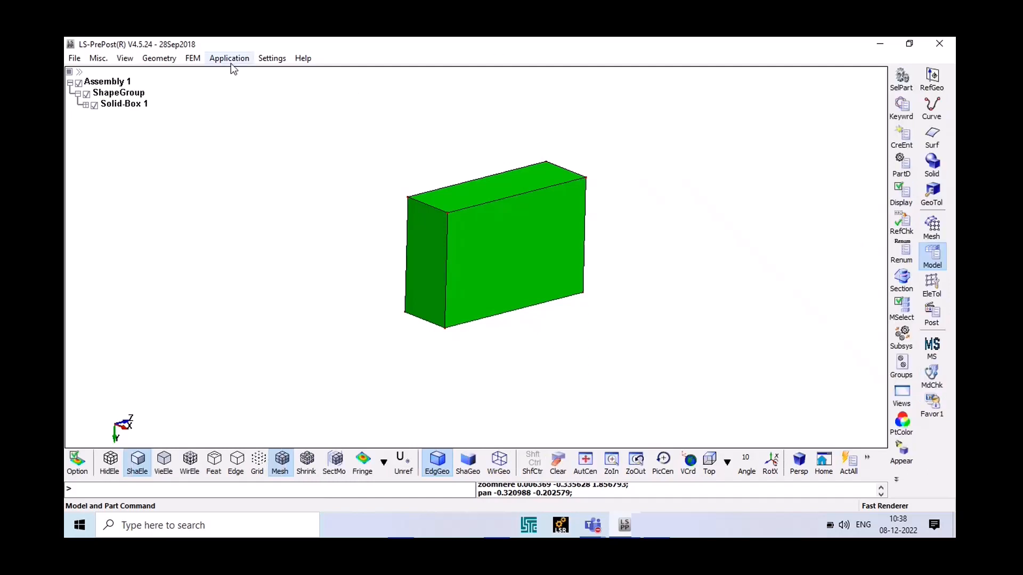
left_click(193, 59)
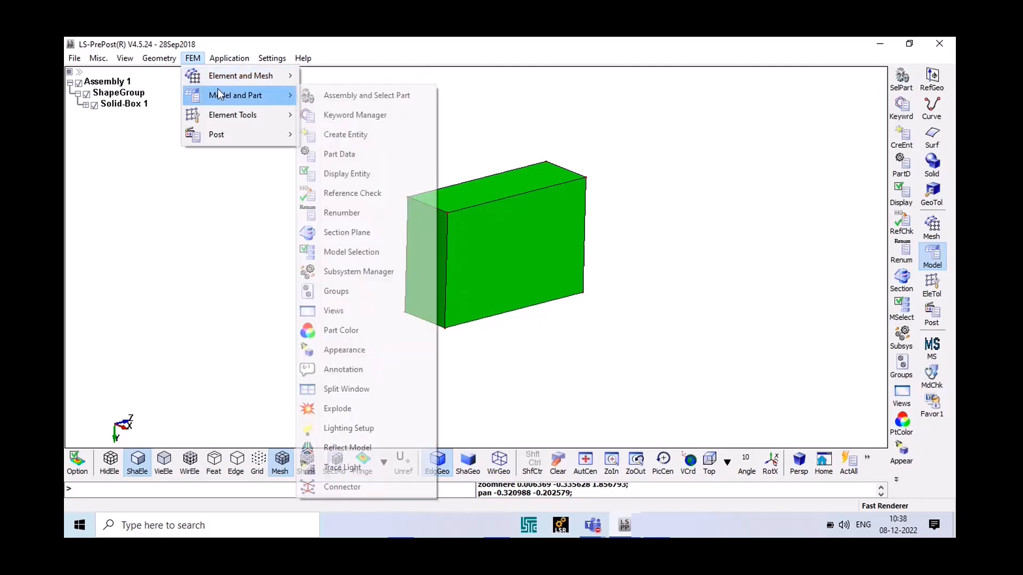
mouse_move(254, 113)
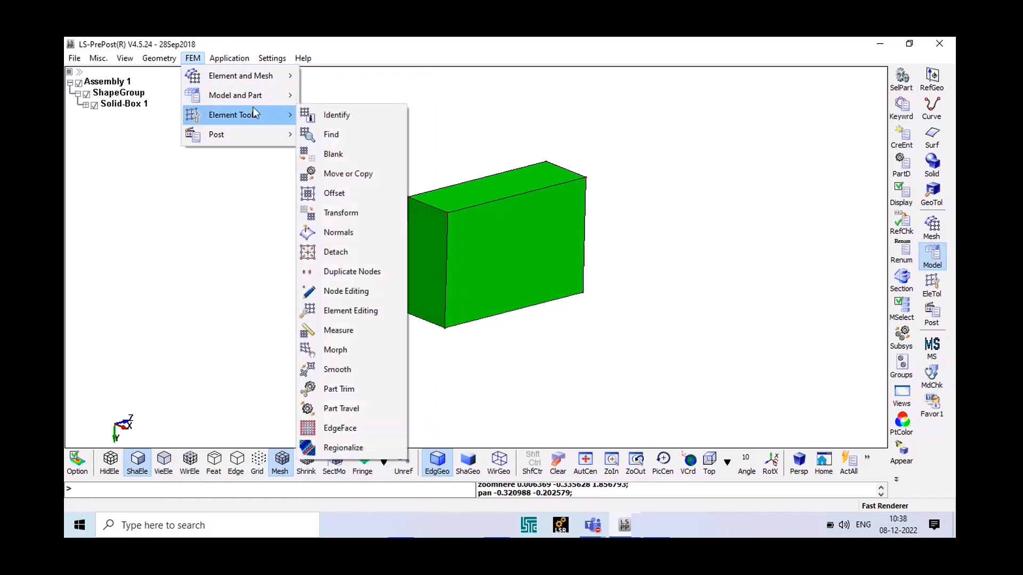
left_click(324, 117)
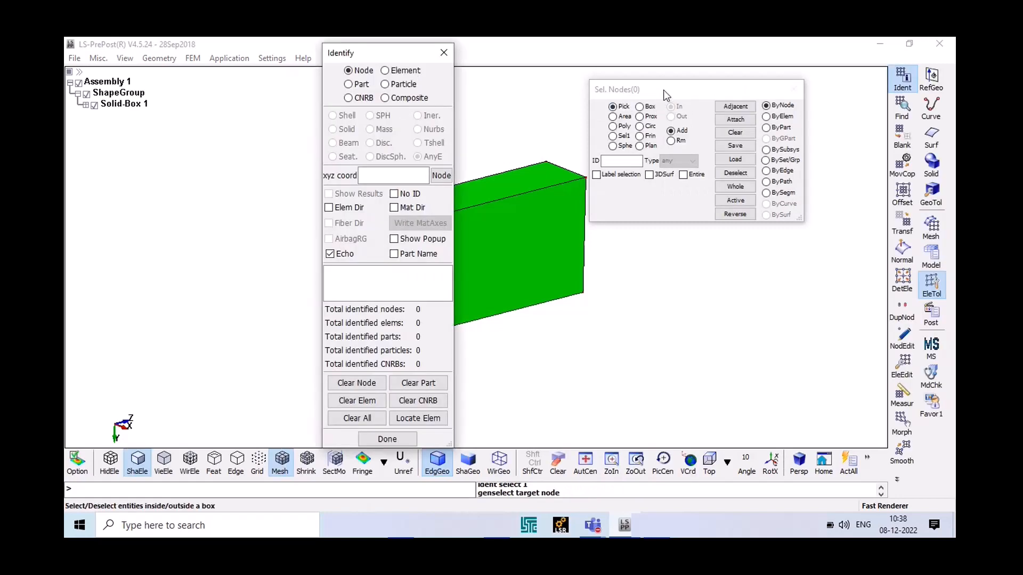
left_click_drag(653, 80, 690, 68)
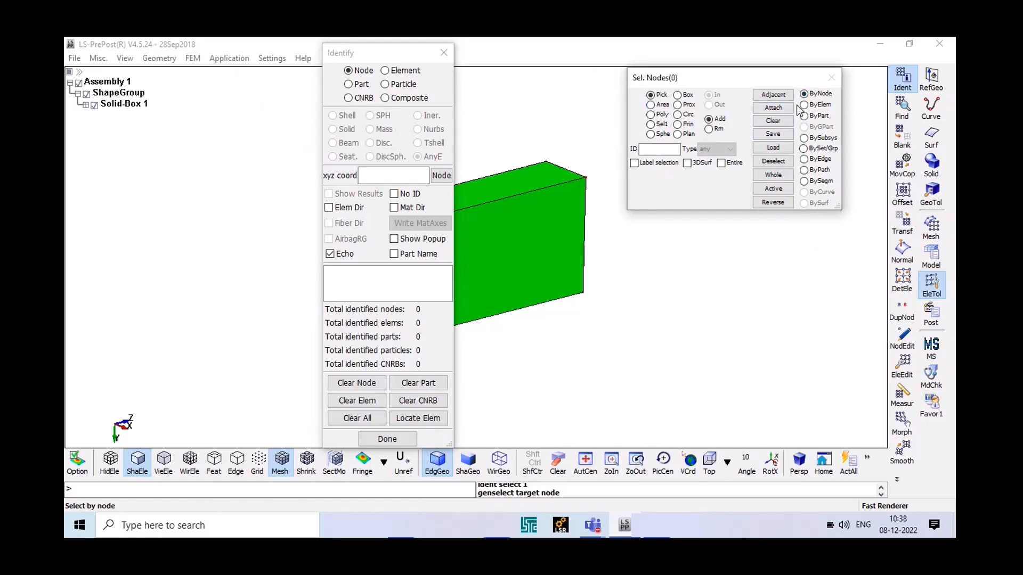
left_click_drag(364, 52, 186, 47)
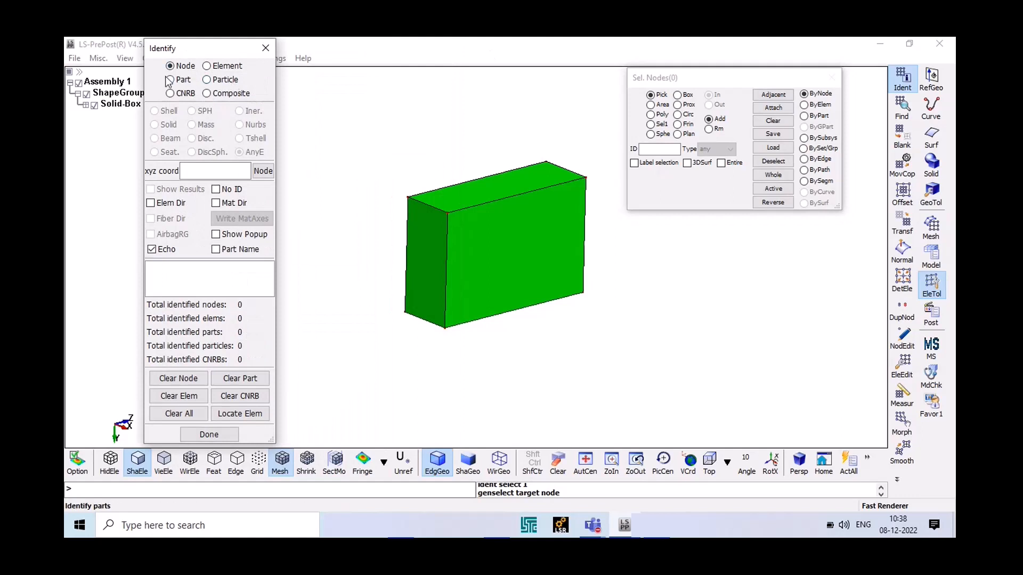
left_click(176, 79)
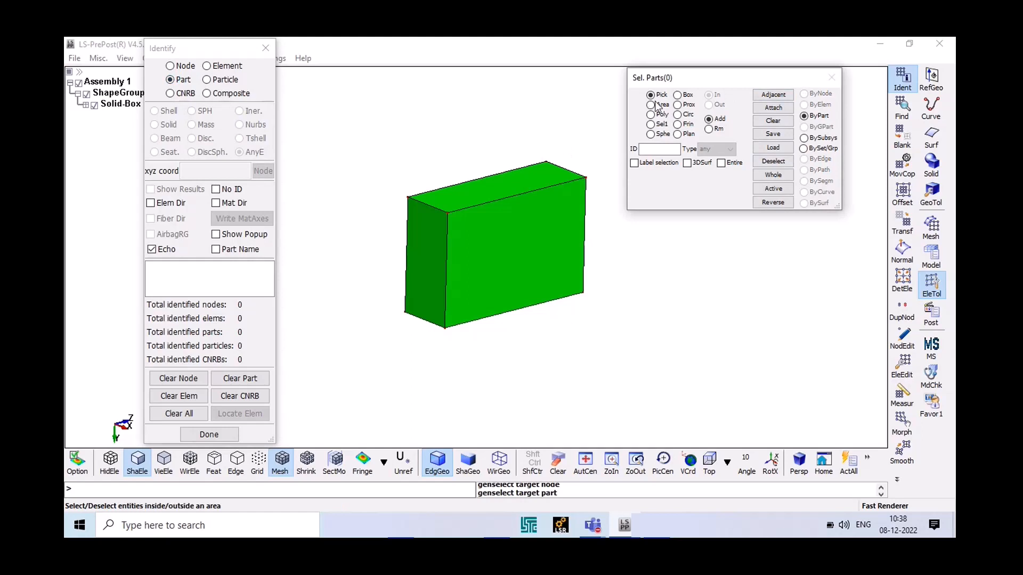
left_click(582, 221)
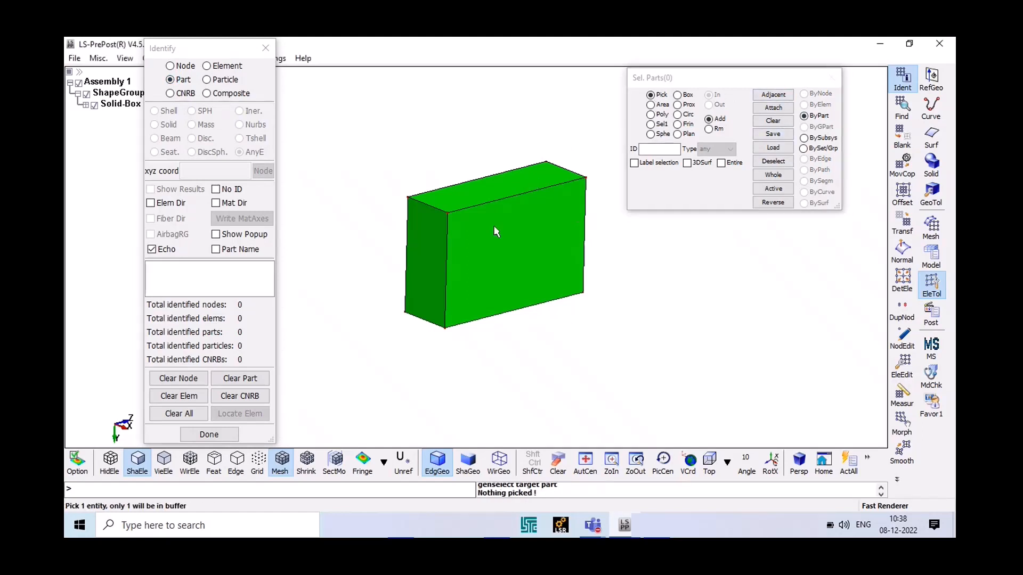
left_click(494, 228)
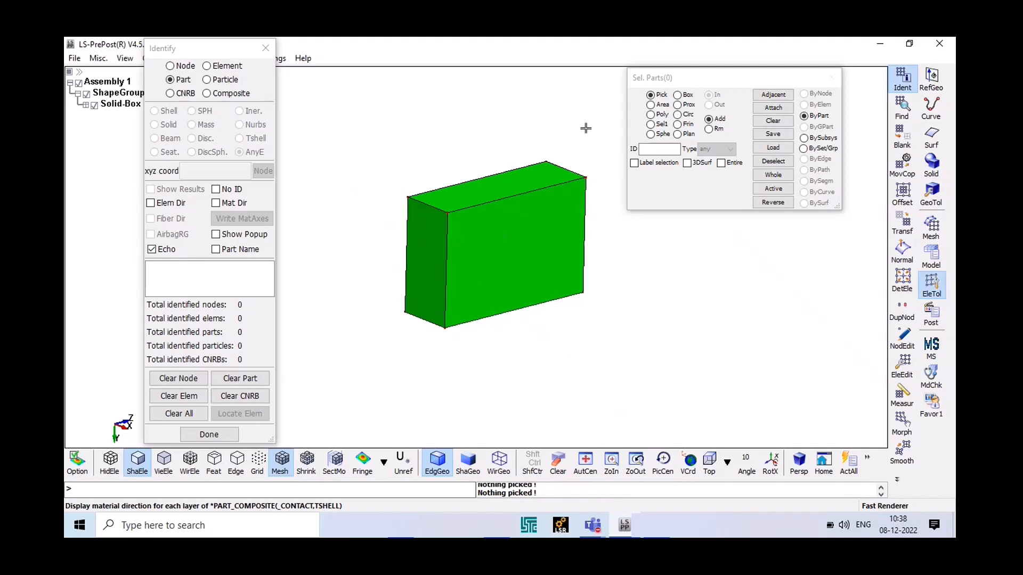
left_click(268, 48)
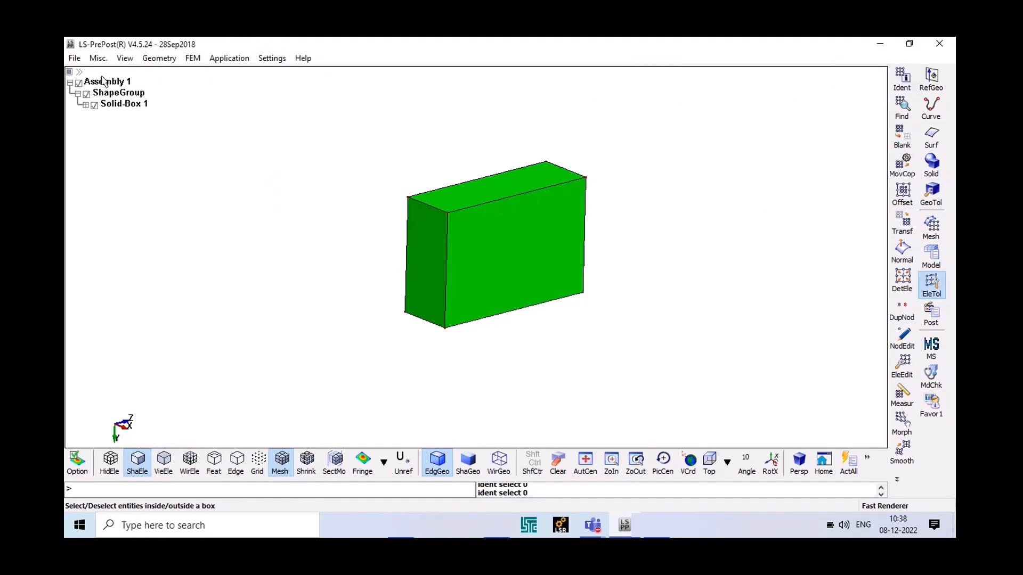
Expand Solid-Box 1 in the assembly tree and examine the faces under Shell 1
left_click(85, 105)
left_click(94, 116)
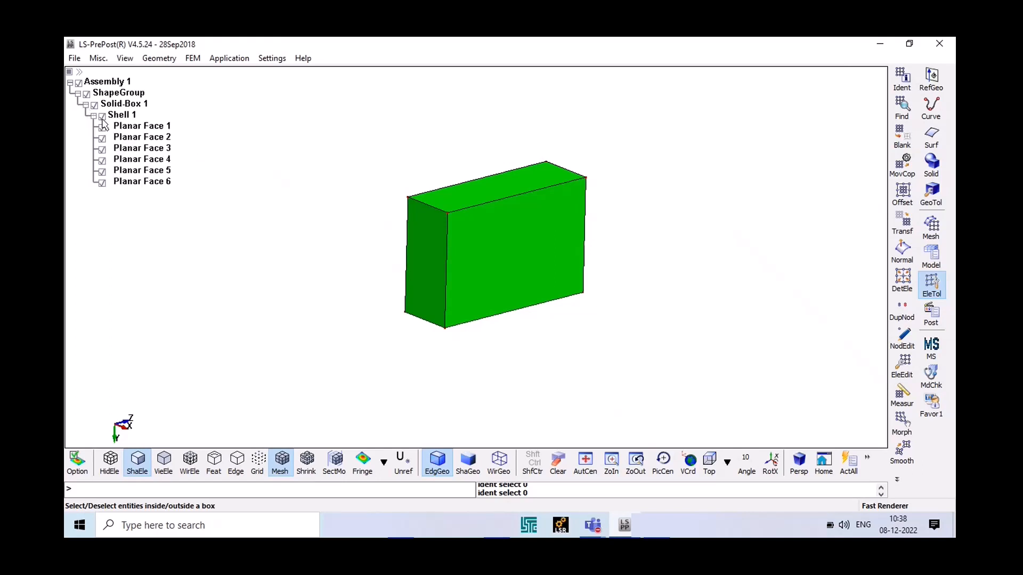
left_click(93, 117)
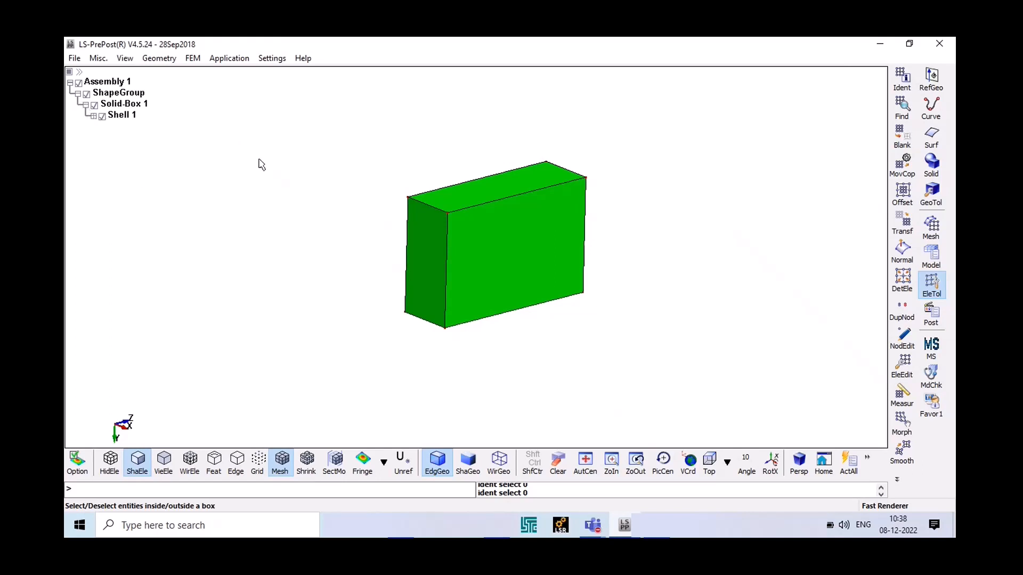
Start the Auto Mesher in Size mode and select all faces of the box
left_click(192, 58)
mouse_move(207, 79)
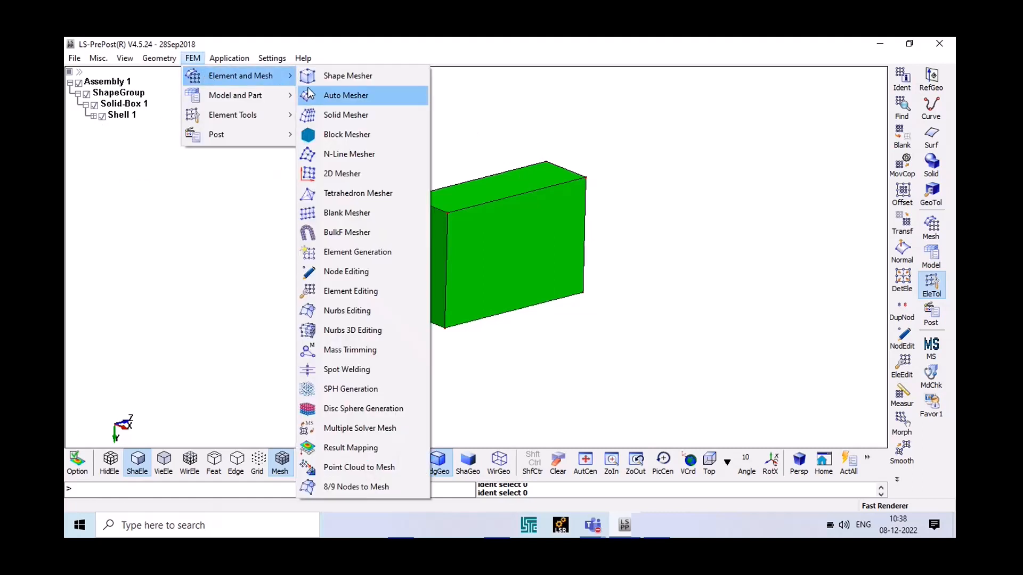
left_click(327, 96)
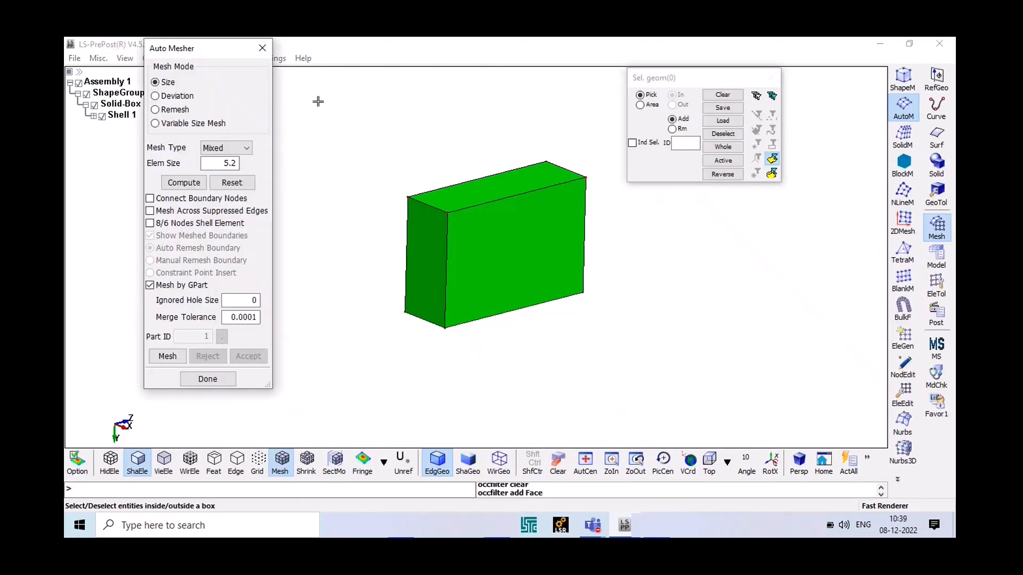
left_click(504, 209)
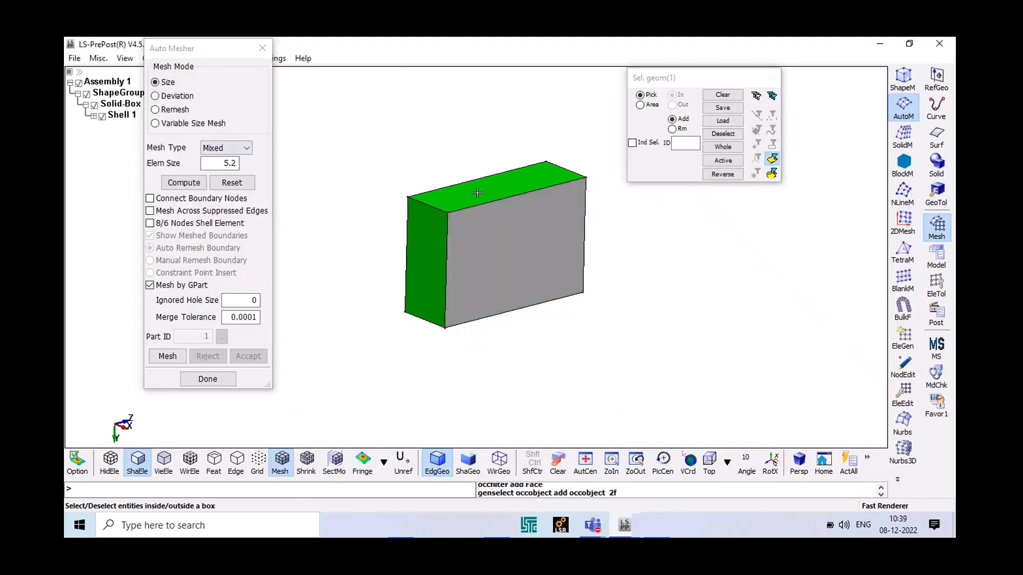
left_click(477, 193)
left_click(415, 254)
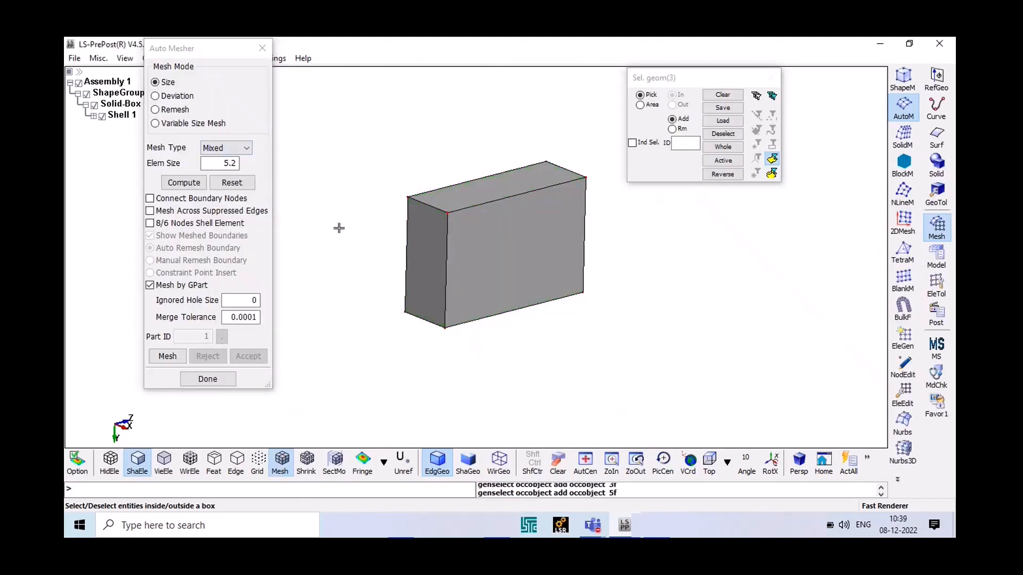
left_click(716, 146)
left_click_drag(596, 210, 346, 208, "shift")
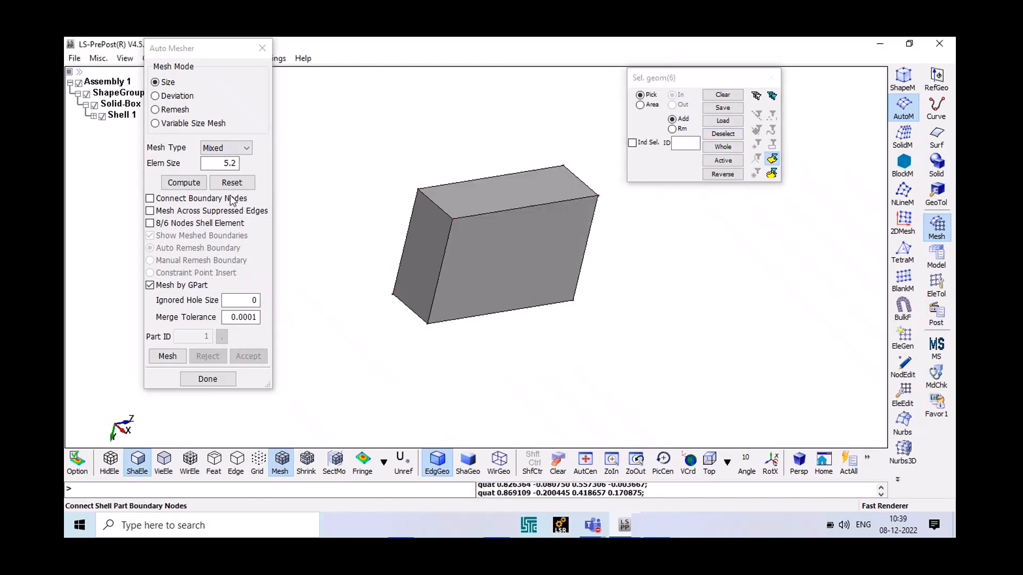
Compute an element size of 0.060, mesh the selected box faces with it, and accept the mesh
left_click(200, 186)
left_click_drag(439, 166, 362, 212, "shift")
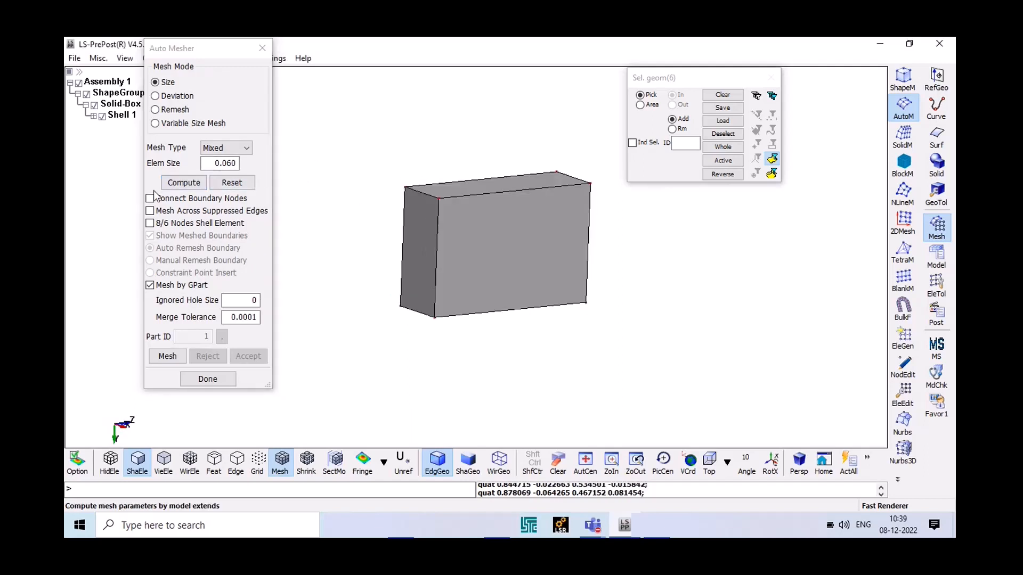
double_click(221, 164)
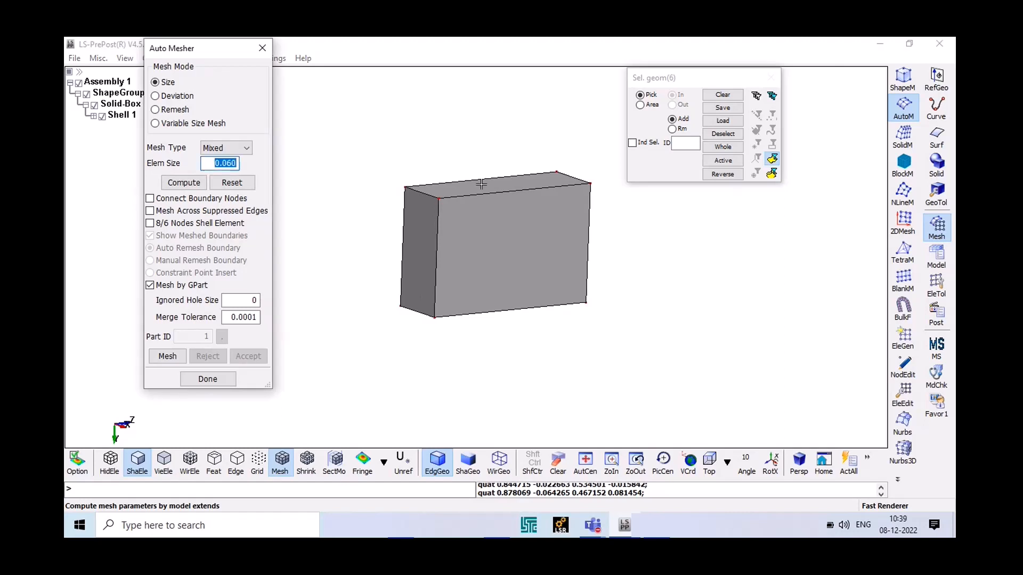
left_click(167, 356)
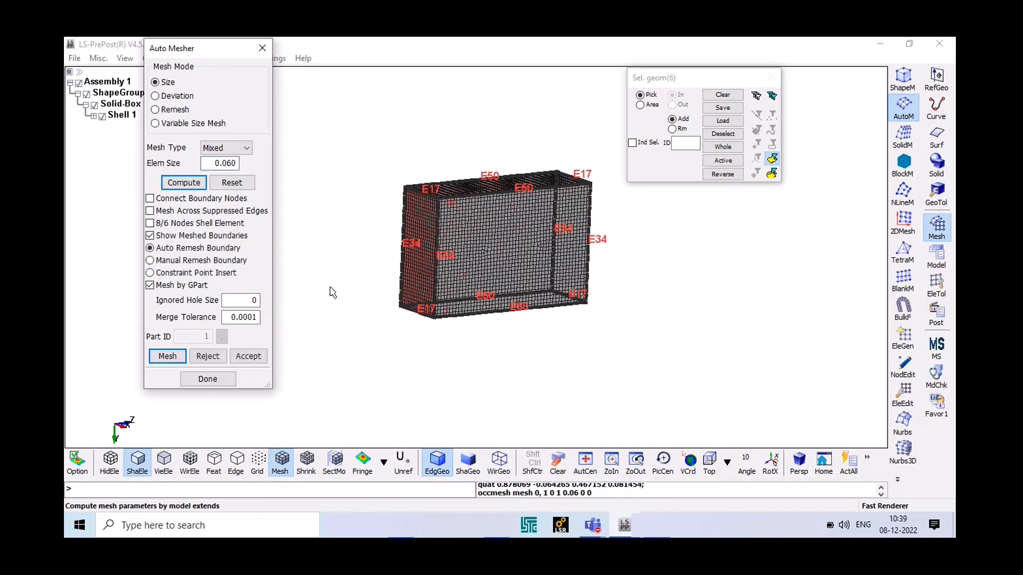
left_click(248, 356)
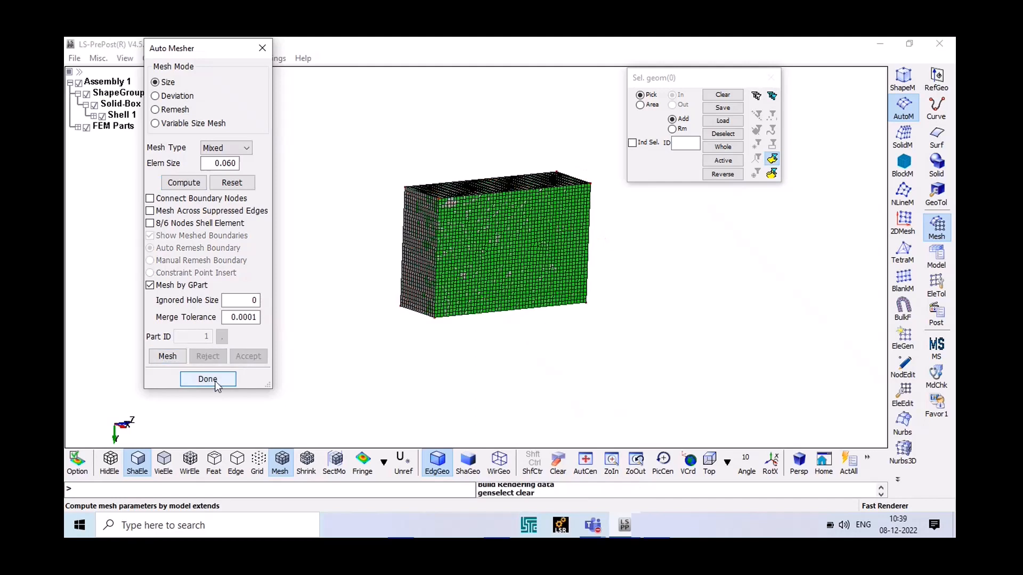
left_click(211, 379)
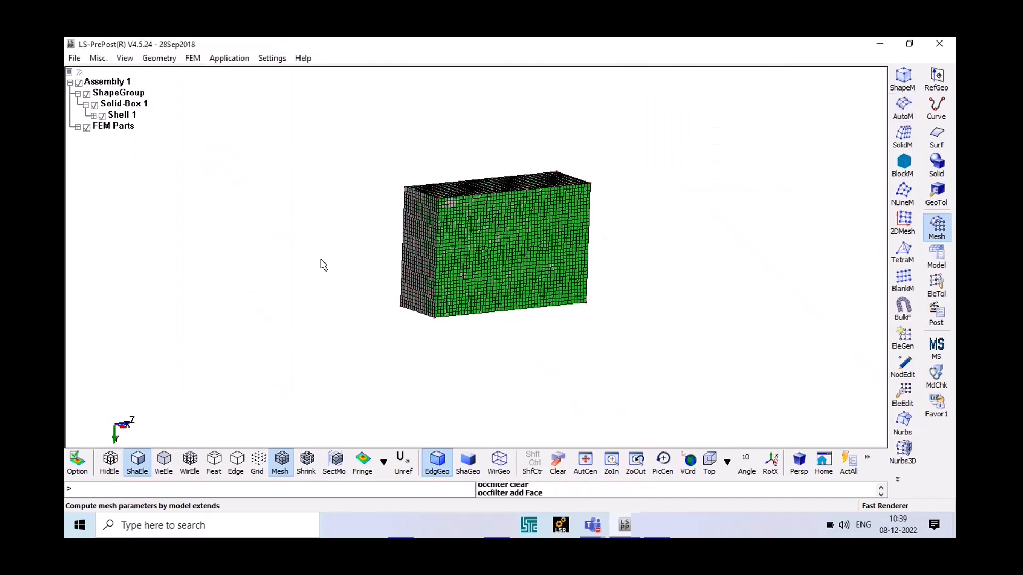
Expand FEM Parts in the tree and hide the Solid-Box 1 geometry, leaving only the shell mesh displayed
left_click(78, 127)
left_click(94, 116)
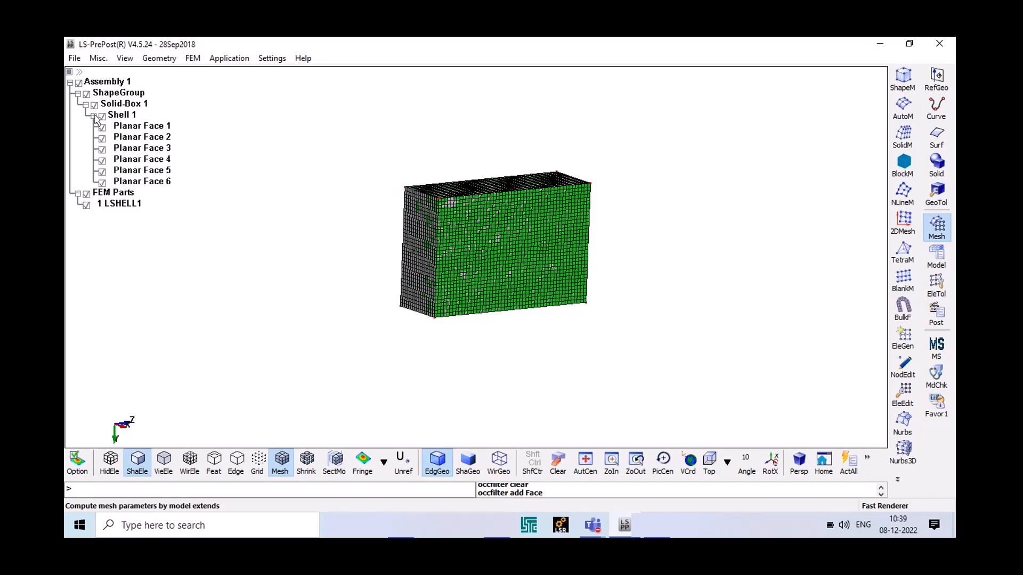
left_click(94, 107)
mouse_move(228, 190)
left_mouse_down("ctrl")
mouse_move(338, 244)
mouse_move(490, 159)
mouse_move(505, 167)
mouse_move(532, 155)
mouse_move(591, 175)
mouse_move(586, 227)
left_mouse_up("ctrl")
scroll(405, 183, "up", 2)
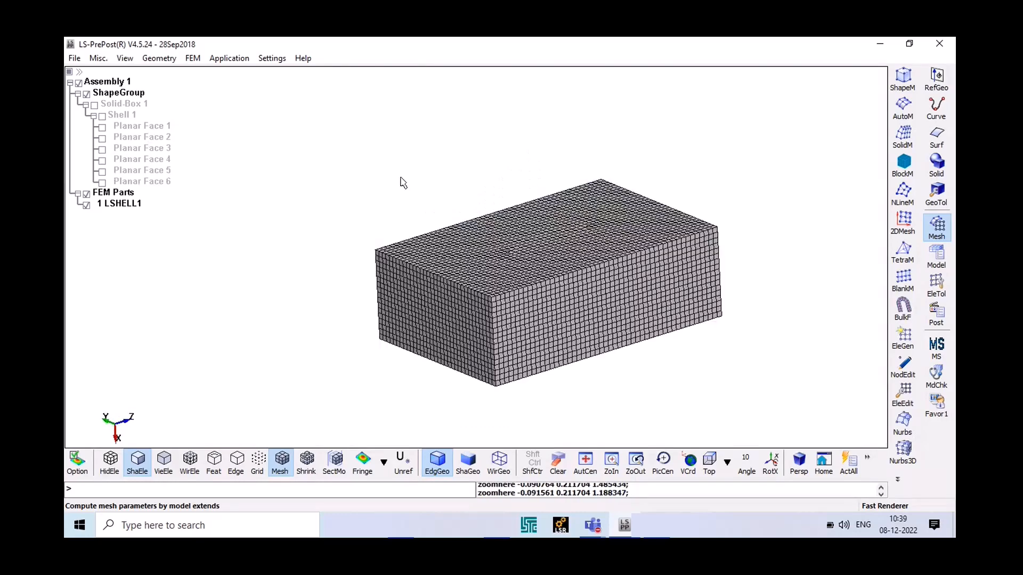
Identify the meshed box by part to label it with its part ID
left_click(189, 60)
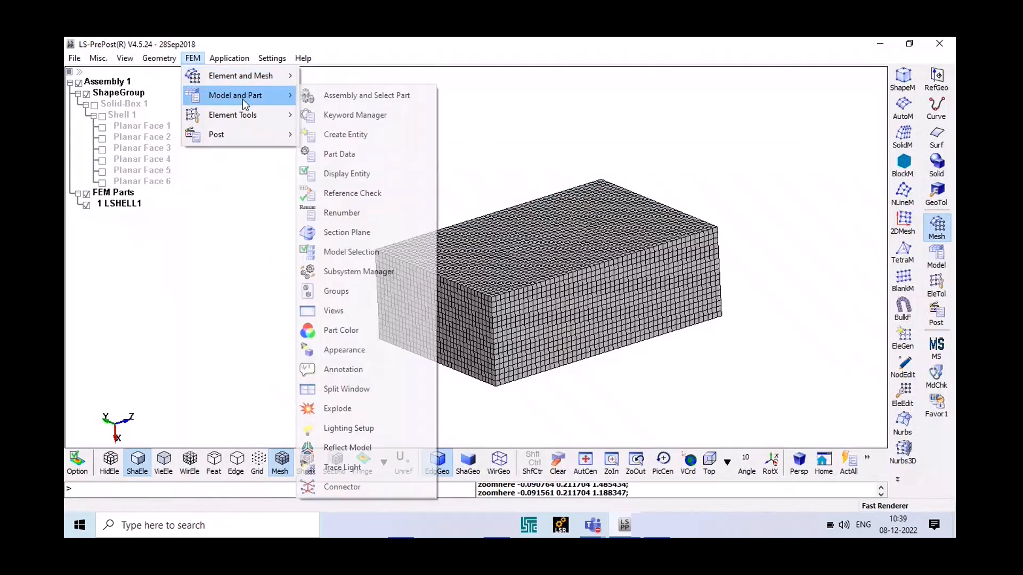
mouse_move(246, 116)
left_click(339, 118)
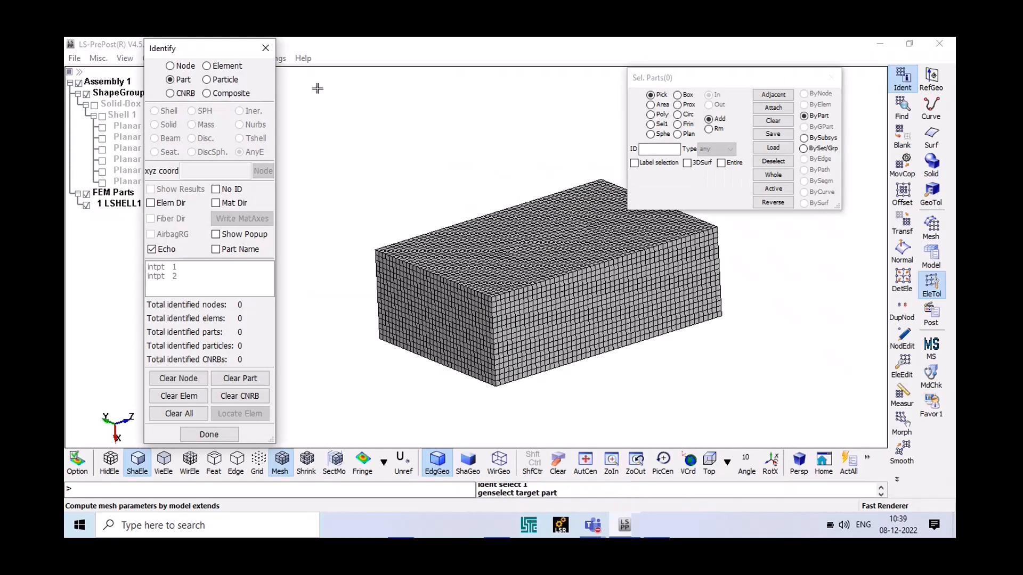
left_click_drag(718, 84, 788, 59)
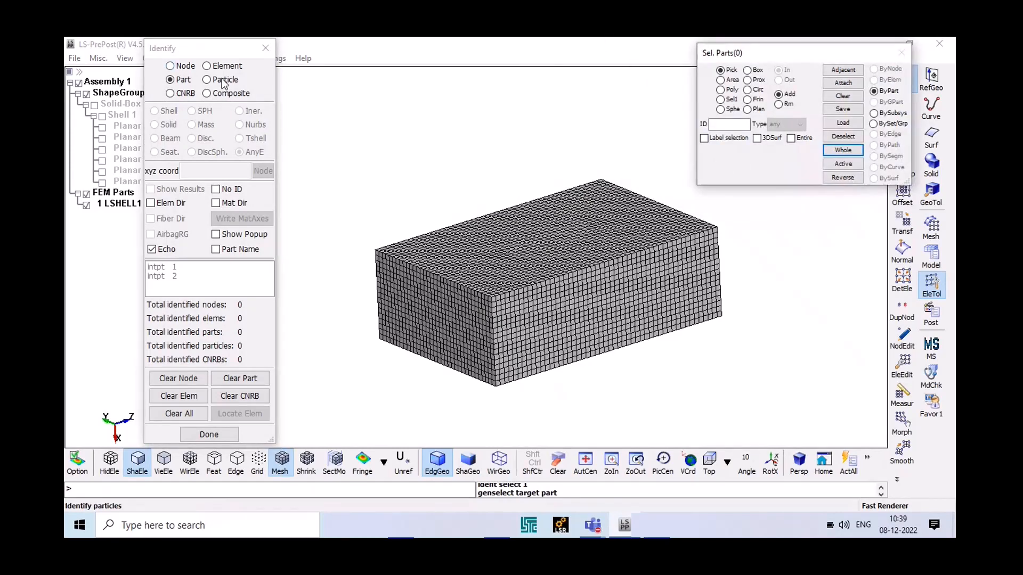
left_click(531, 226)
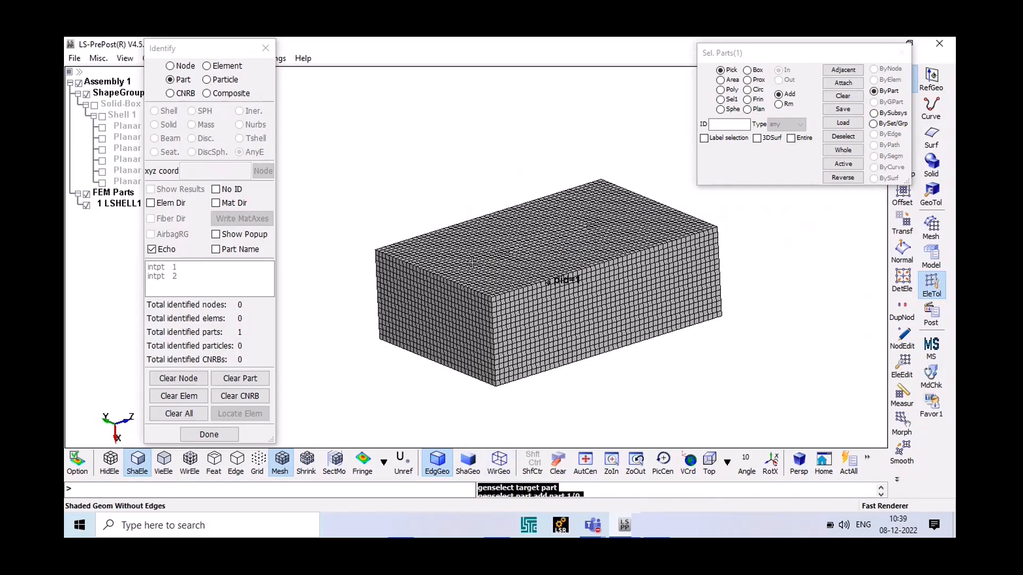
left_click_drag(645, 292, 590, 256, "ctrl")
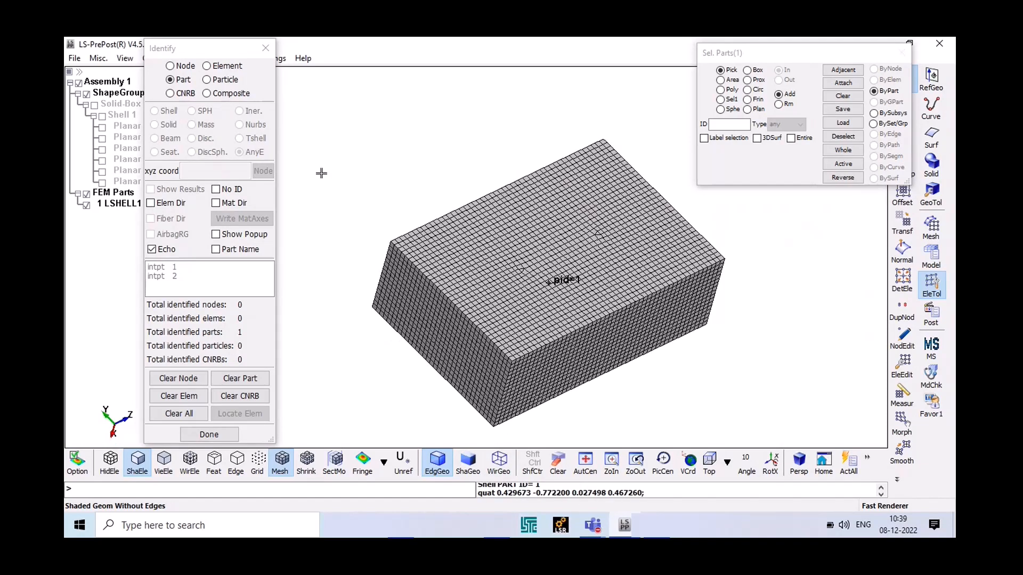
left_click_drag(203, 48, 285, 64)
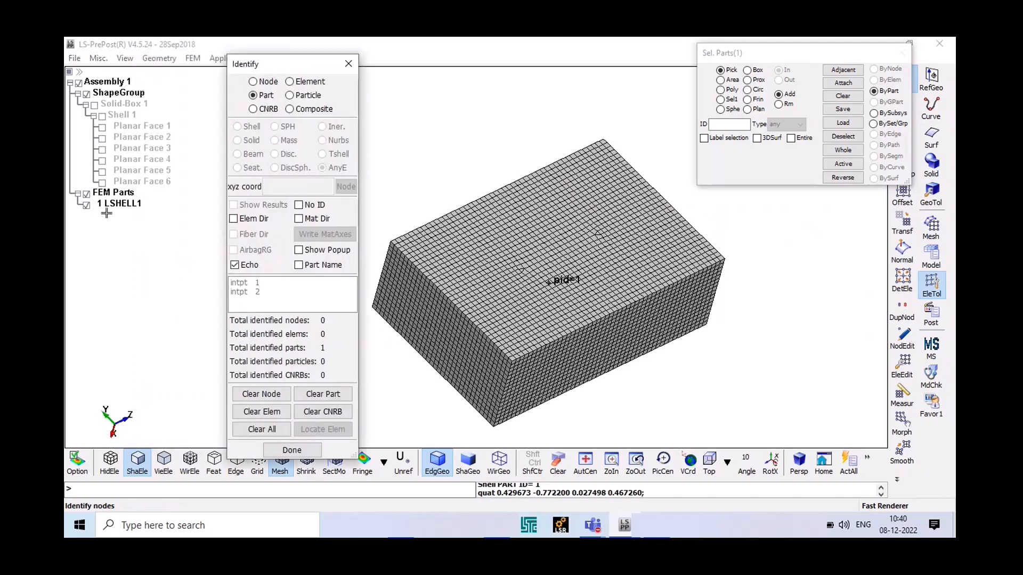
Change the colour of Solid-Box 1 to light yellow and toggle its visibility on and off to check it
left_click(113, 106)
right_click(114, 112)
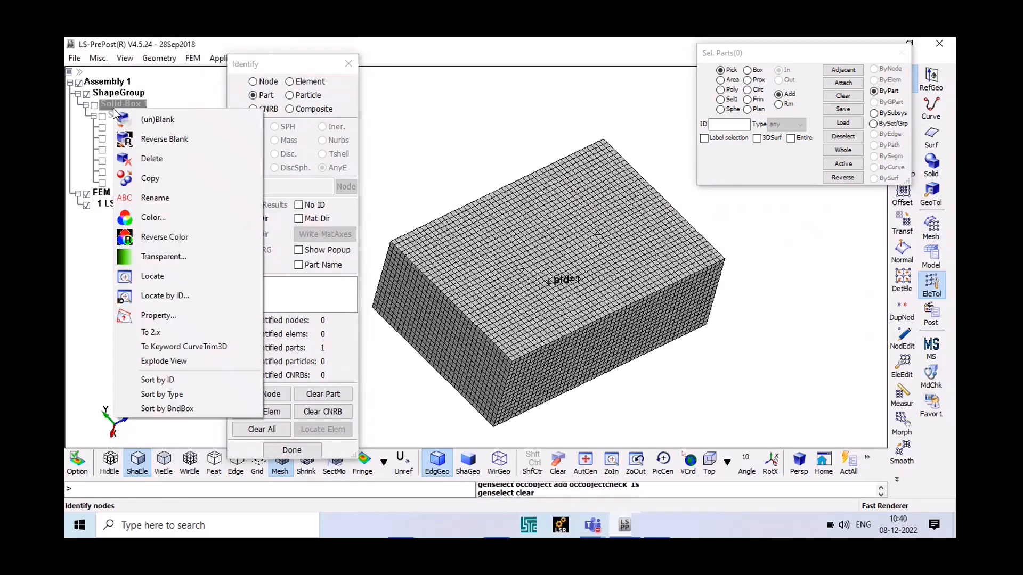
left_click(145, 216)
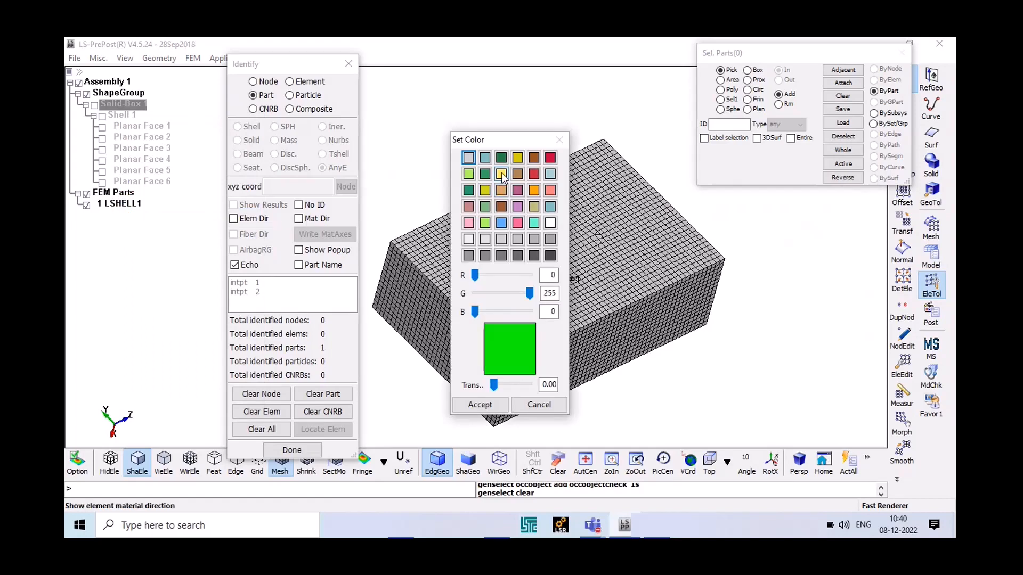
left_click(501, 175)
left_click(478, 405)
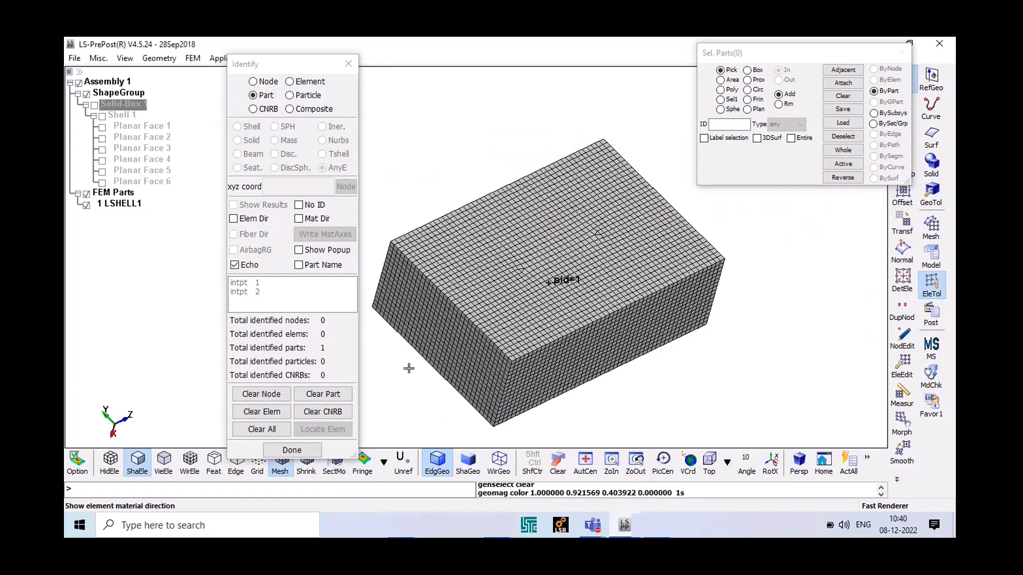
left_click(93, 106)
left_click(94, 106)
Change the colour of the shell part LSHELL1 to light yellow (RGB 255, 235, 103)
left_click(116, 207)
left_click(118, 208)
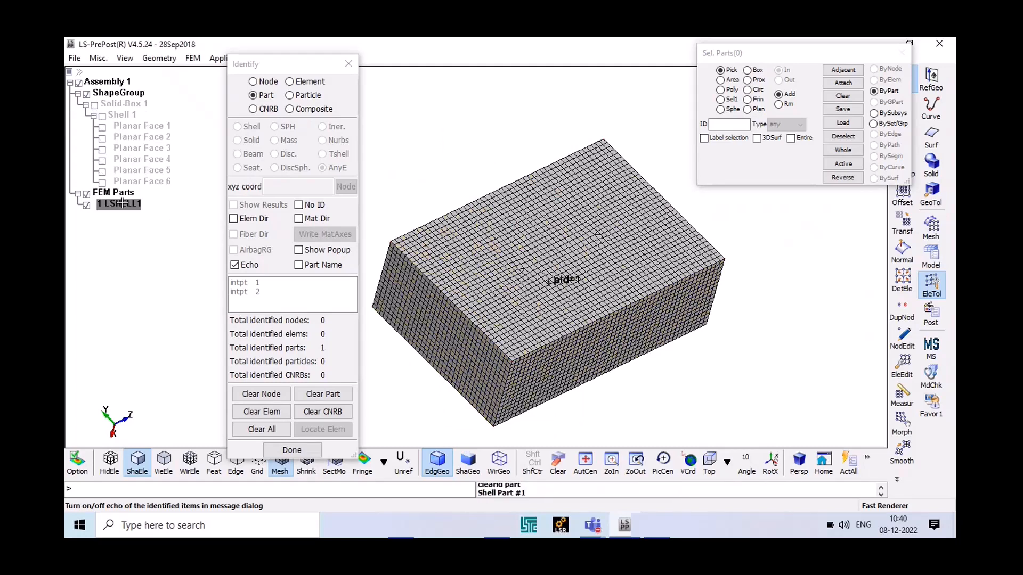
right_click(122, 204)
left_click(158, 290)
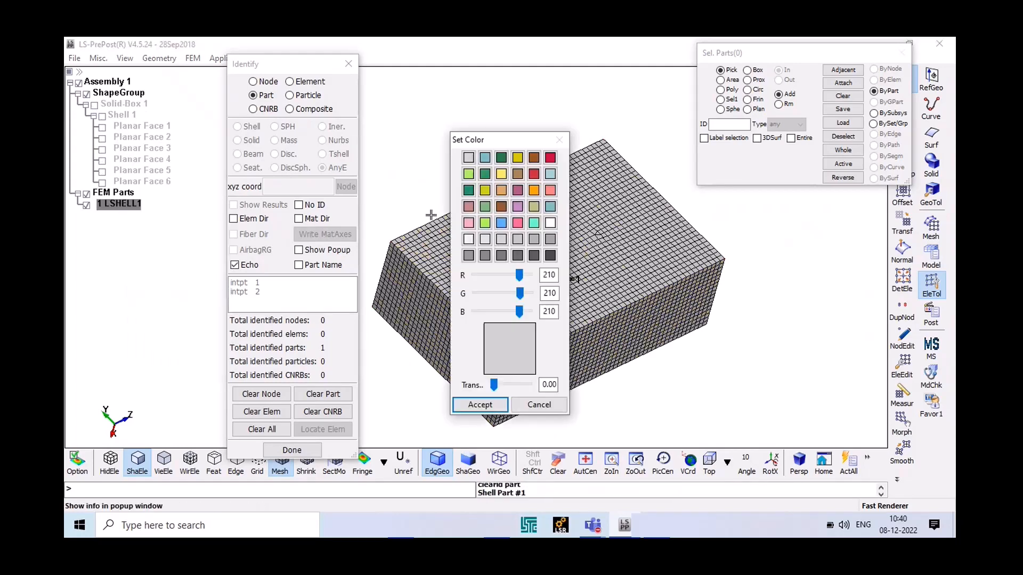
left_click(501, 173)
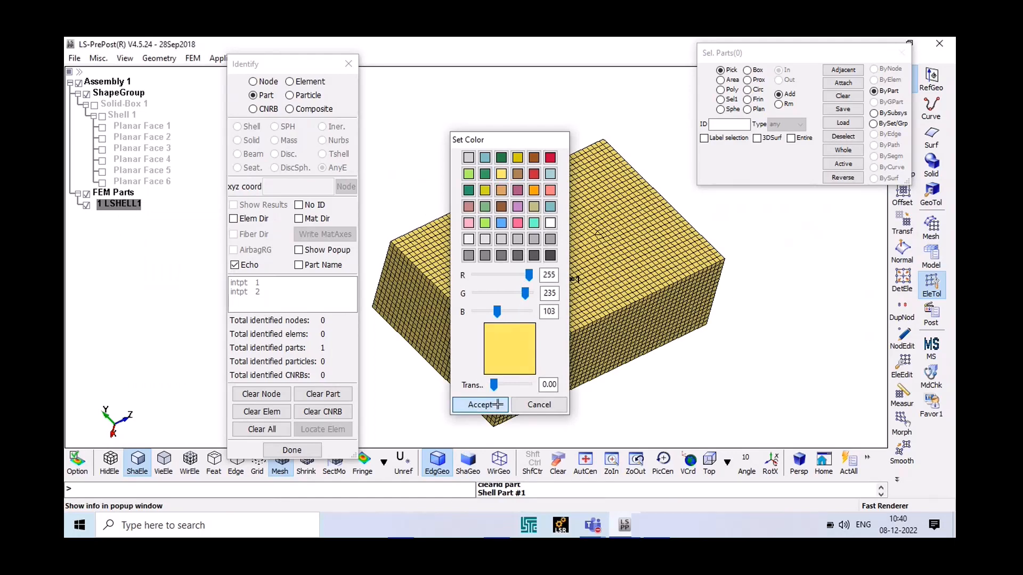
left_click(480, 404)
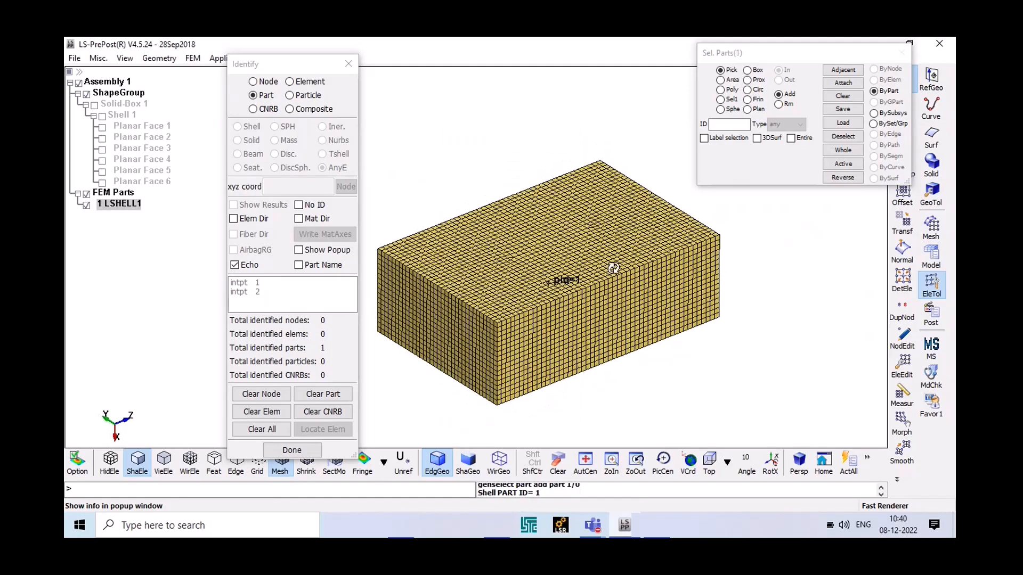
Identify all nodes of the meshed box by selecting the whole part, and examine the node labels up close
left_click(252, 81)
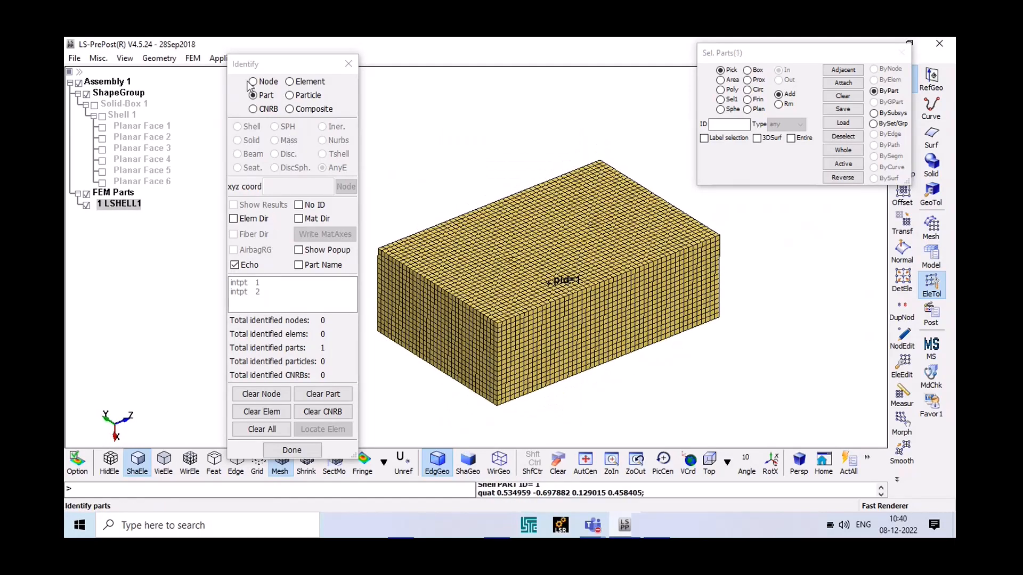
left_click(874, 91)
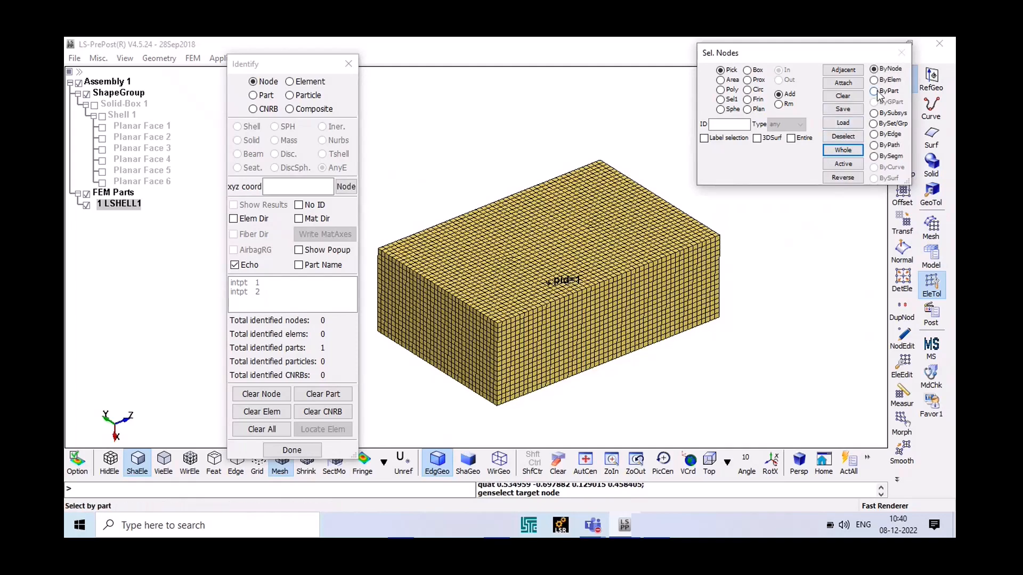
left_click(608, 251)
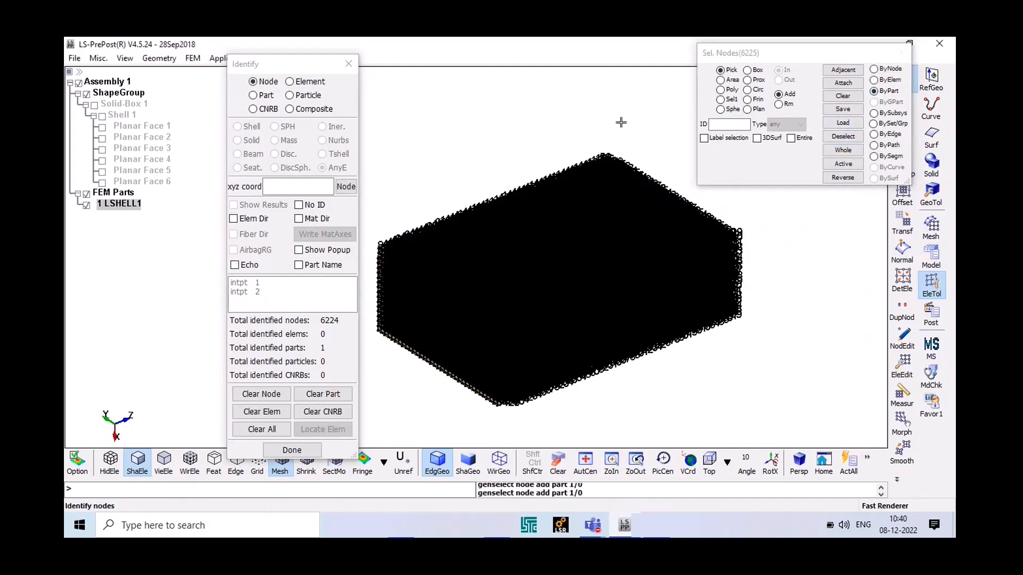
scroll(564, 274, "up", 2)
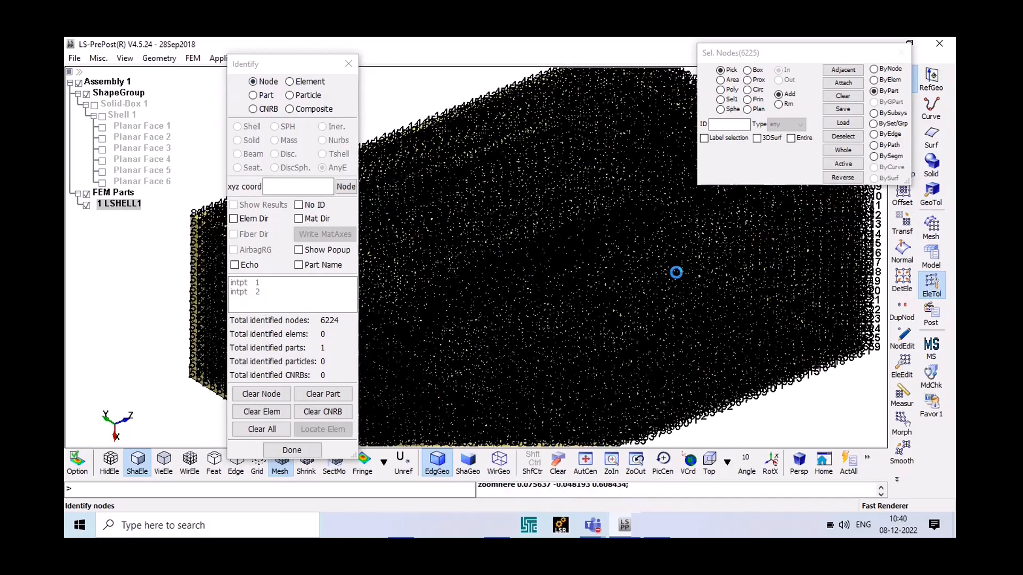
scroll(605, 245, "up", 2)
scroll(605, 243, "up", 2)
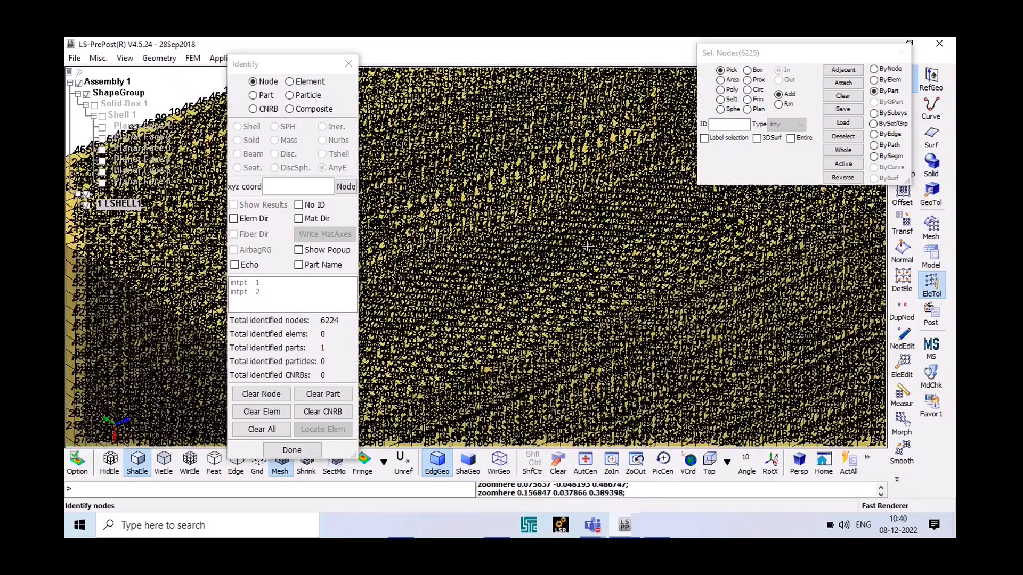
scroll(495, 121, "down", 3)
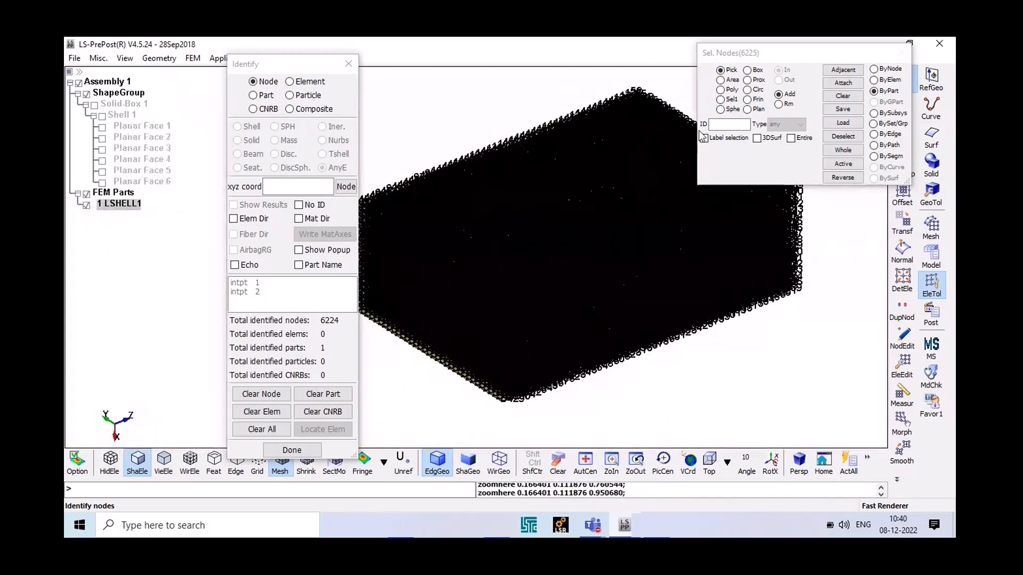
Try to clear and deselect the selected nodes, pick the part's nodes again, and close Identify
left_click(843, 97)
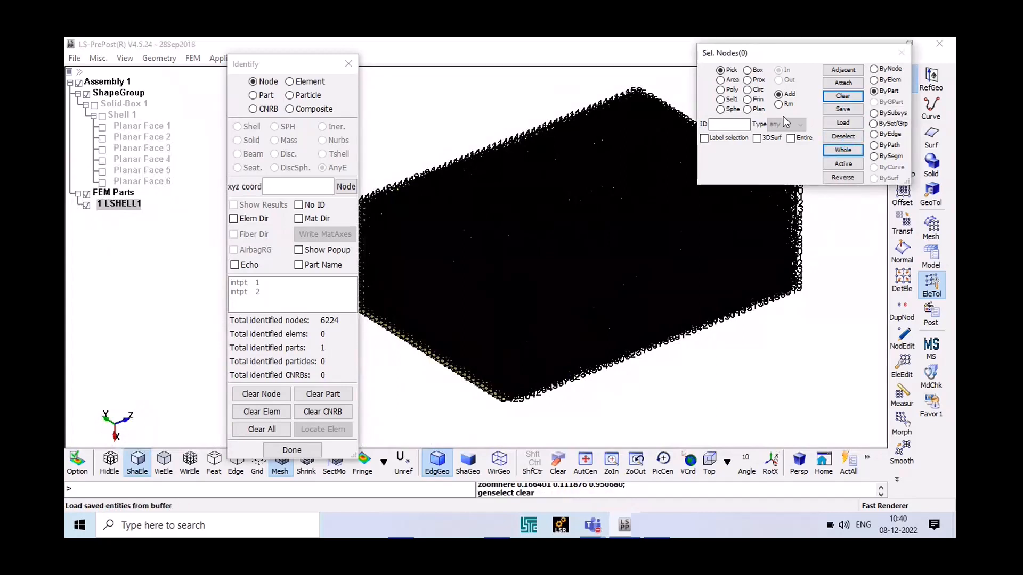
left_click(843, 97)
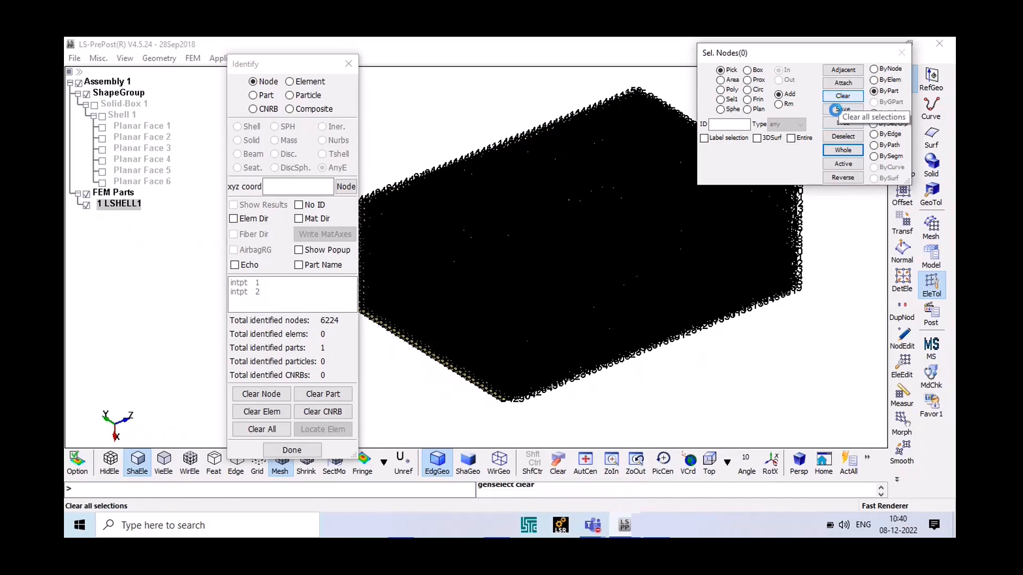
left_click(845, 136)
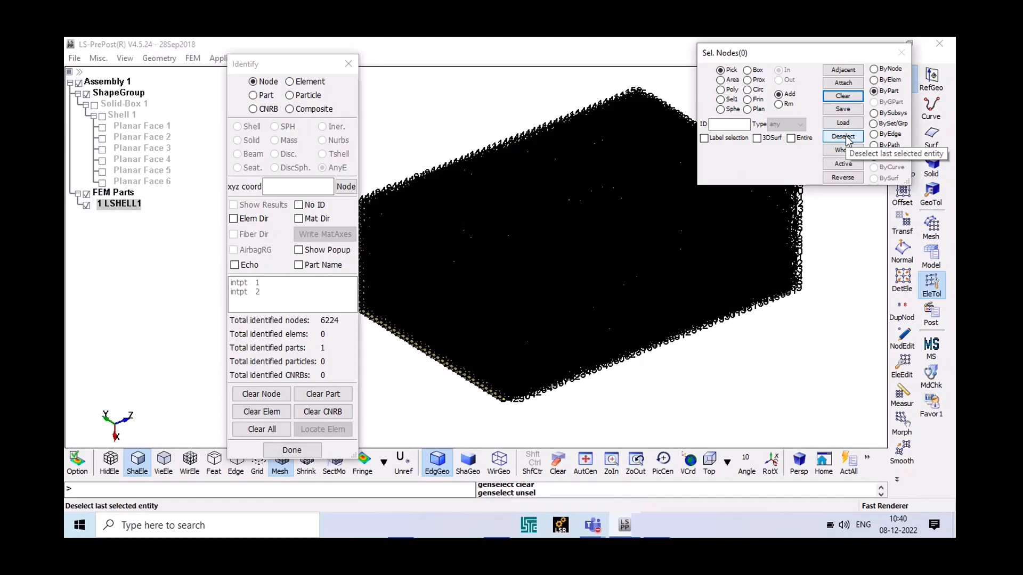
left_click(647, 172)
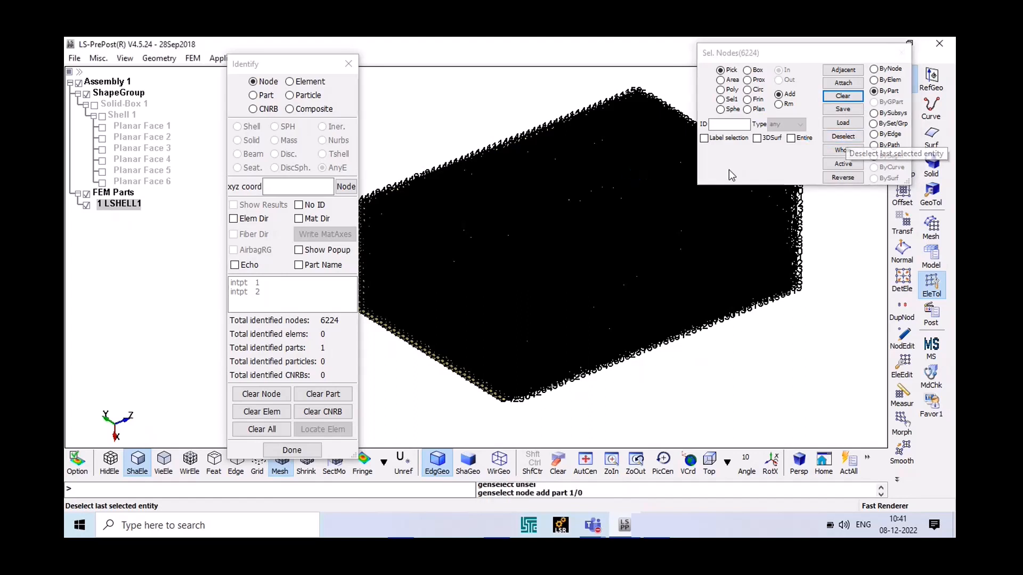
left_click(349, 64)
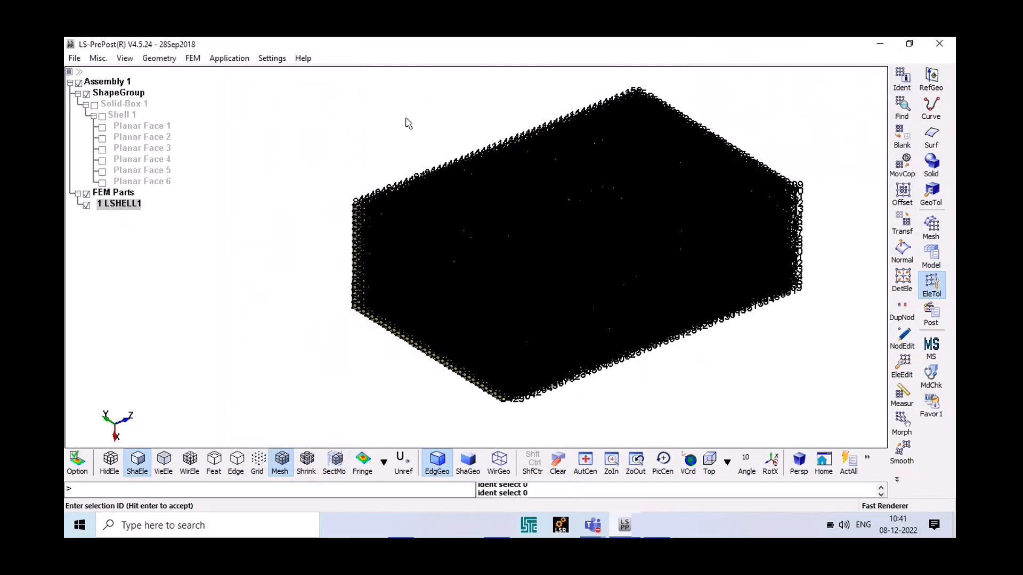
left_click_drag(355, 229, 352, 206, "ctrl")
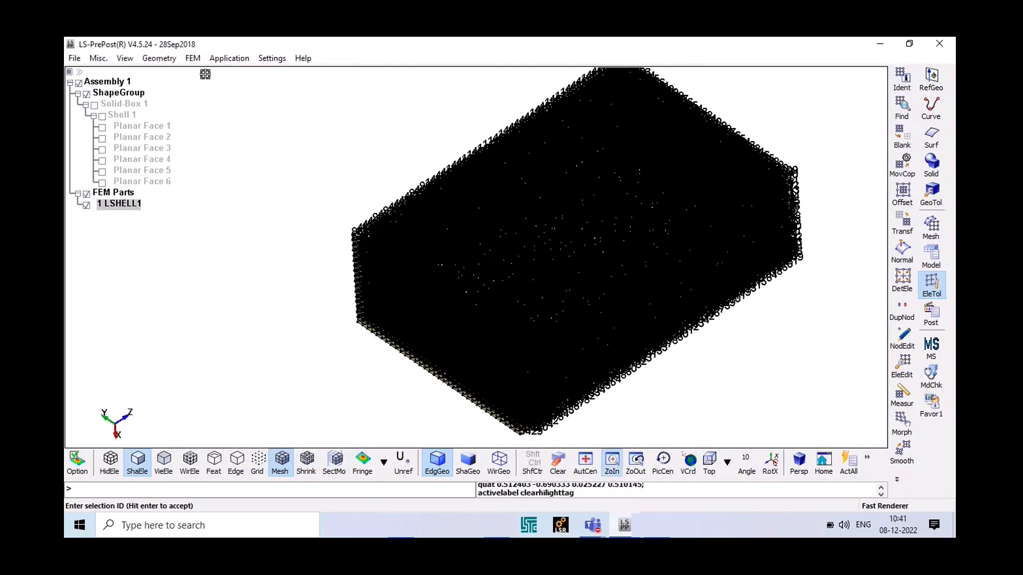
Reopen Identify from the element tools, set node selection to by part, try clearing the selection again, and close it
left_click(193, 58)
mouse_move(202, 118)
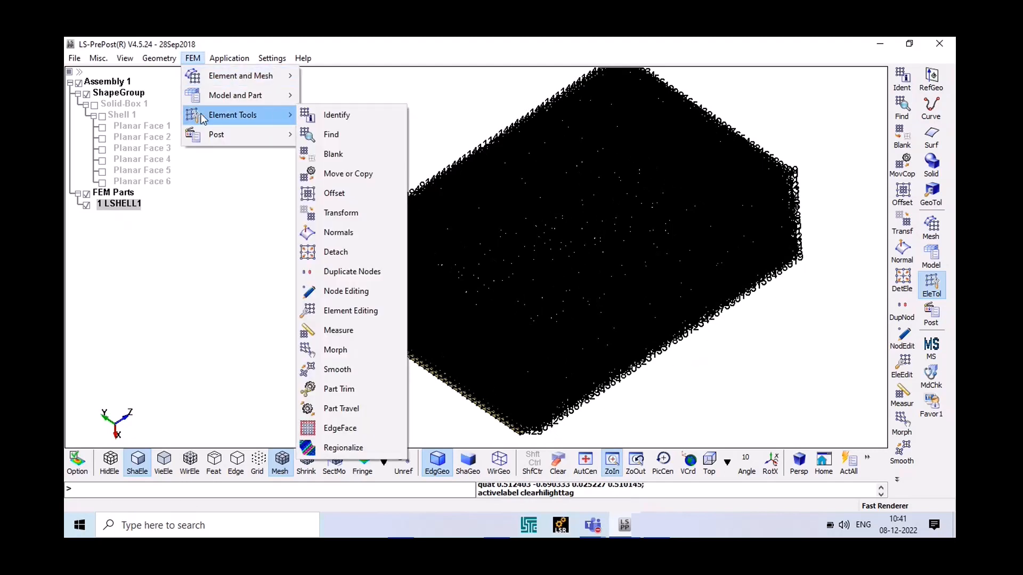
left_click(335, 114)
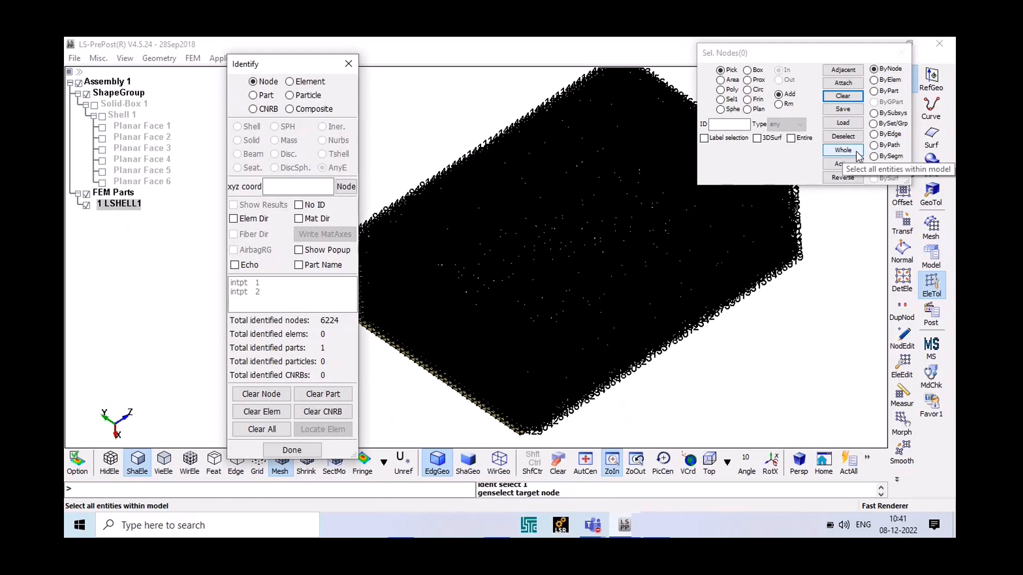
left_click(877, 93)
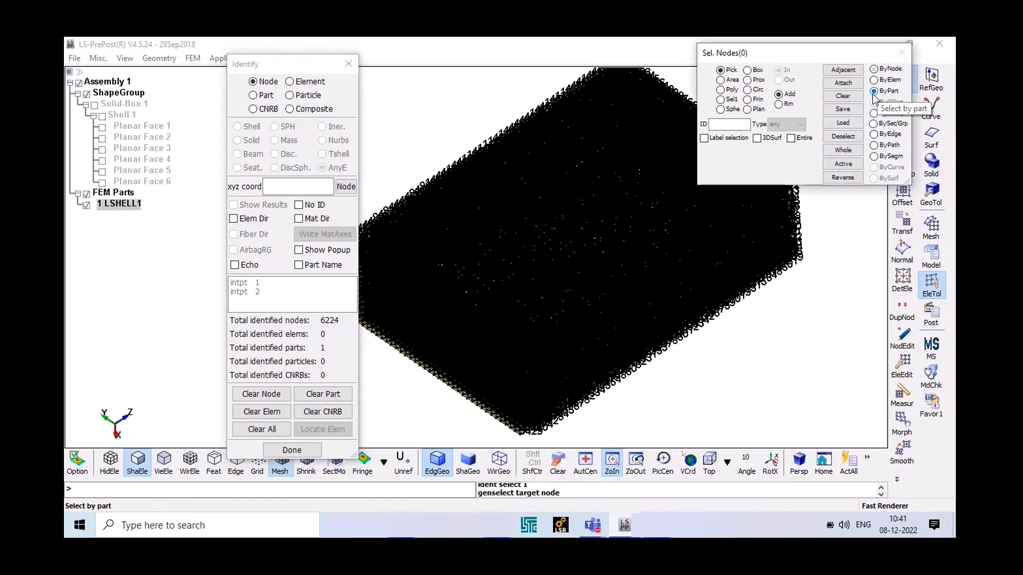
left_click(847, 96)
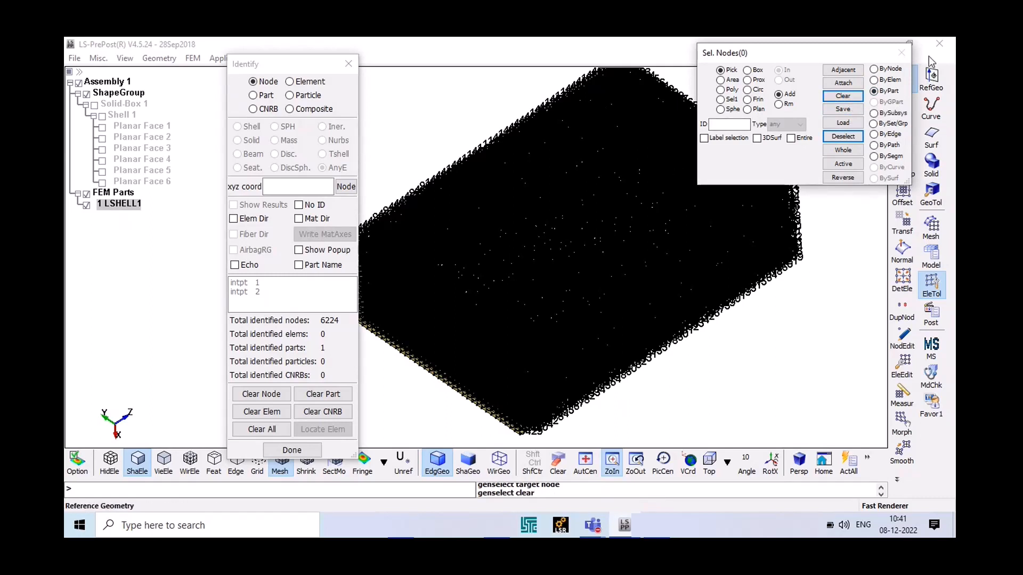
left_click(344, 65)
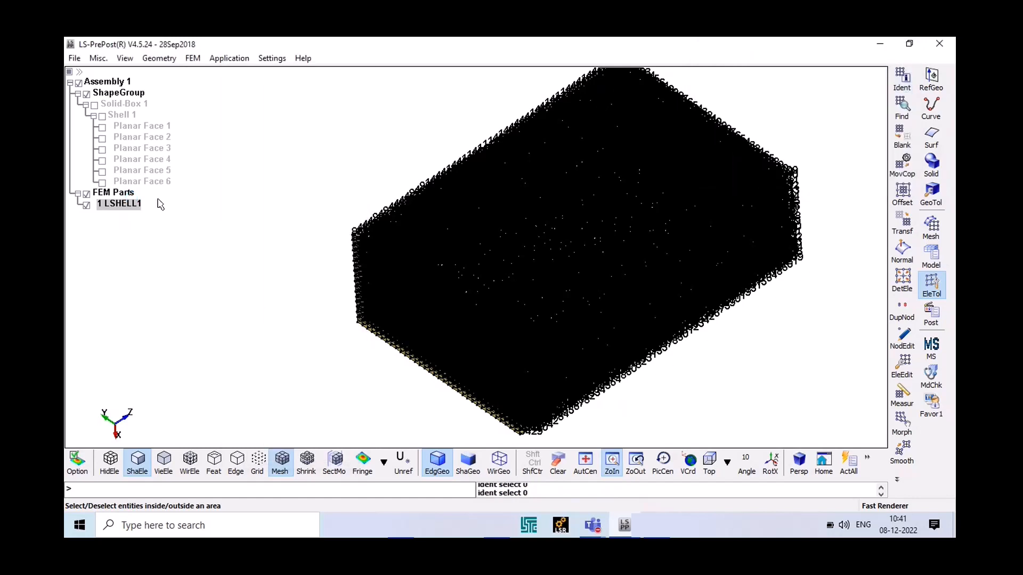
Hide the LSHELL1 mesh part and turn on the Solid-Box 1 geometry in the model tree
left_click(111, 192)
left_click(113, 192)
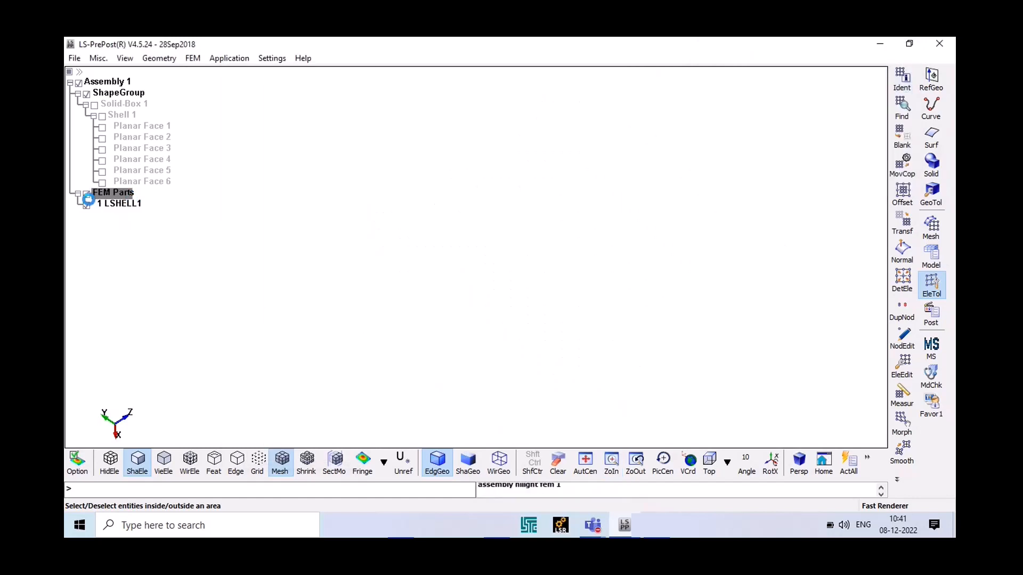
left_click(86, 205)
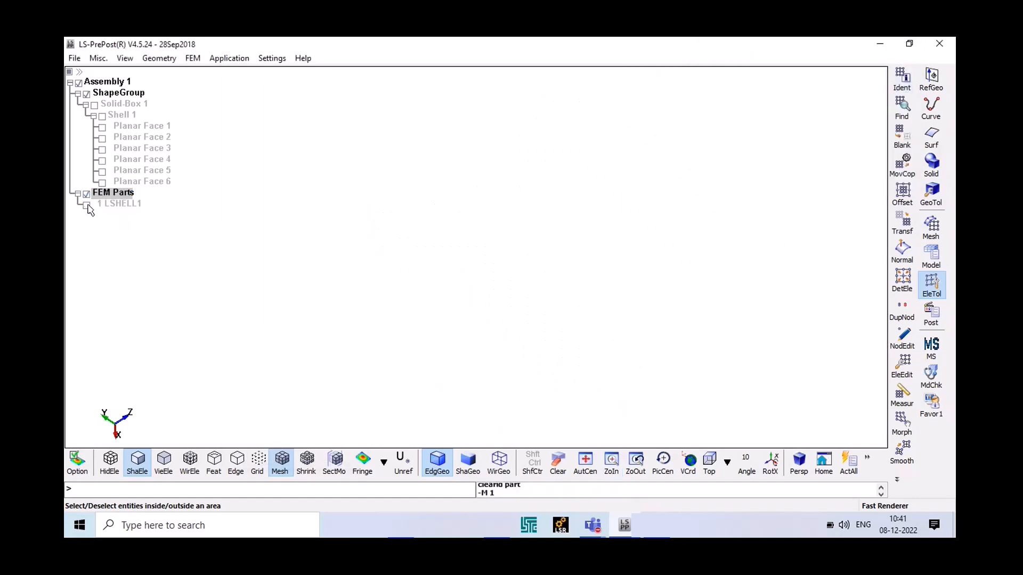
left_click(86, 105)
left_click(94, 105)
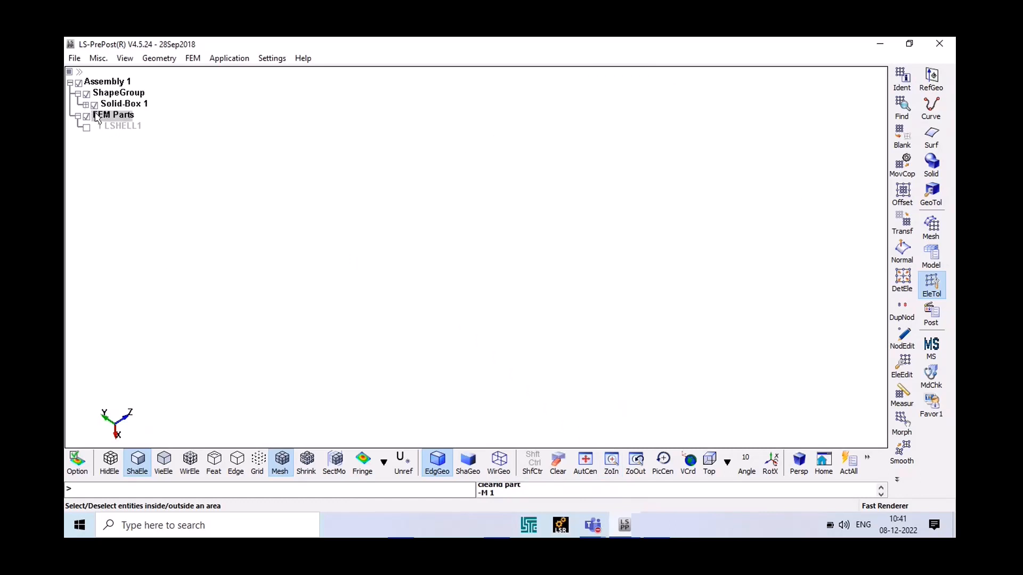
left_click(86, 105)
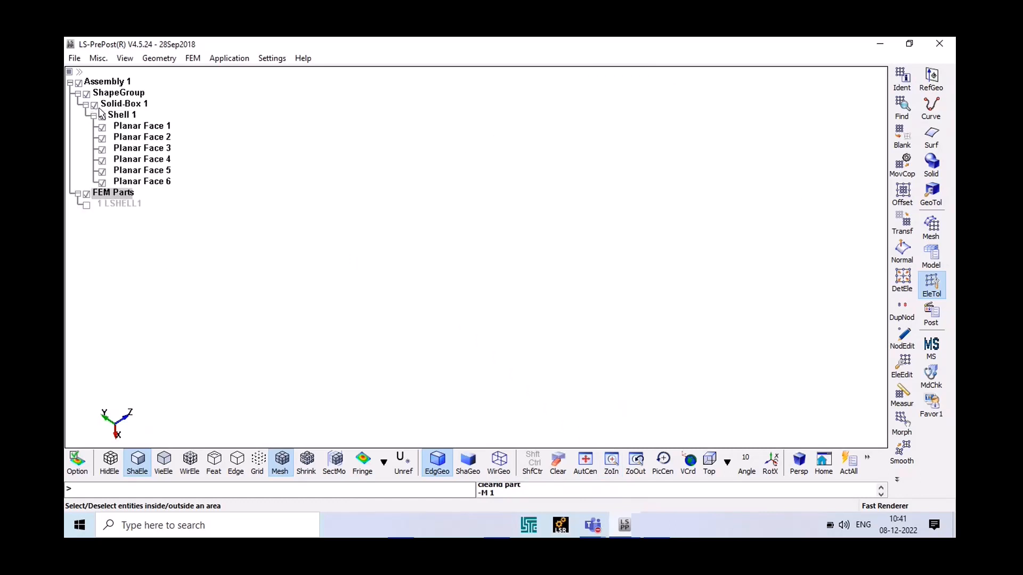
Remove all parts under FEM Parts from the current model and confirm the removal
right_click(104, 192)
left_click(143, 241)
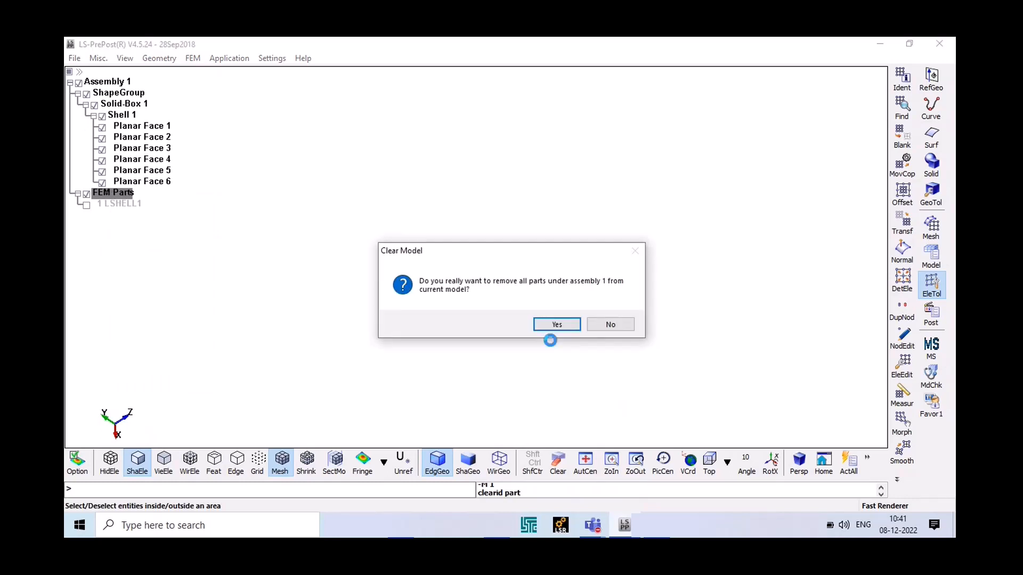
left_click(556, 325)
Toggle Shell 1 and Solid-Box 1 off and on, and auto-center the box geometry in the view
left_click(102, 116)
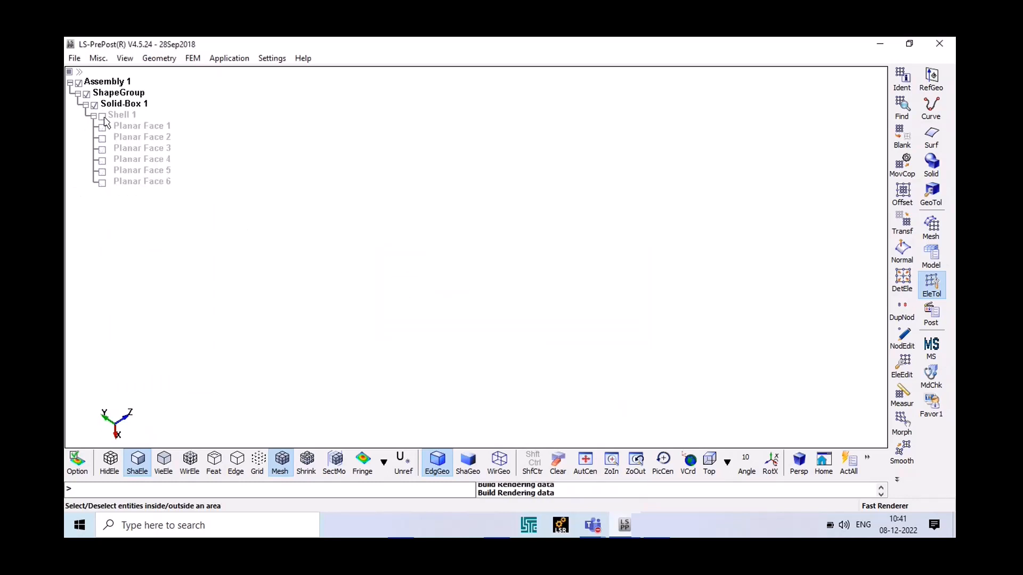
left_click(102, 116)
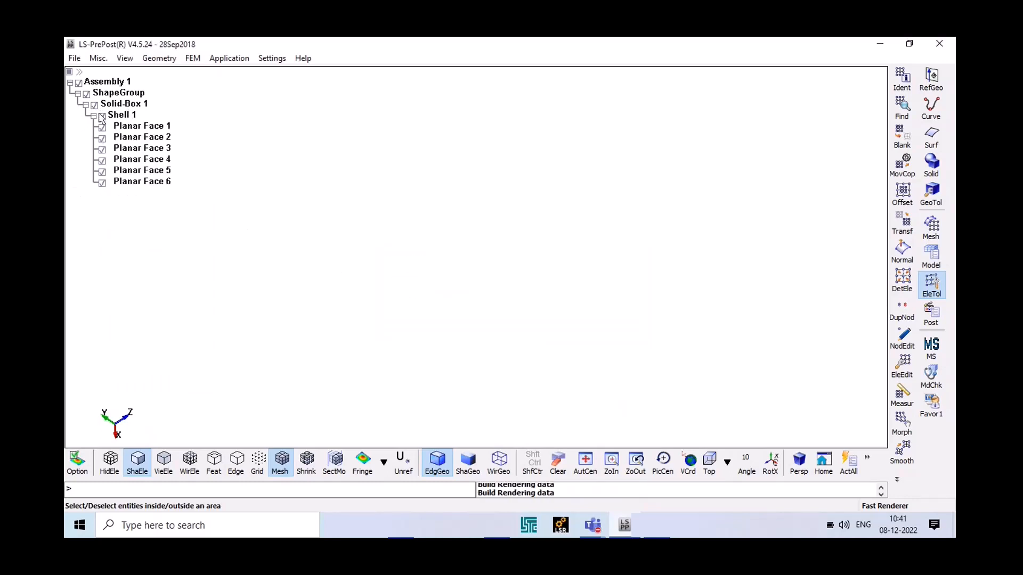
left_click(95, 105)
left_click(95, 106)
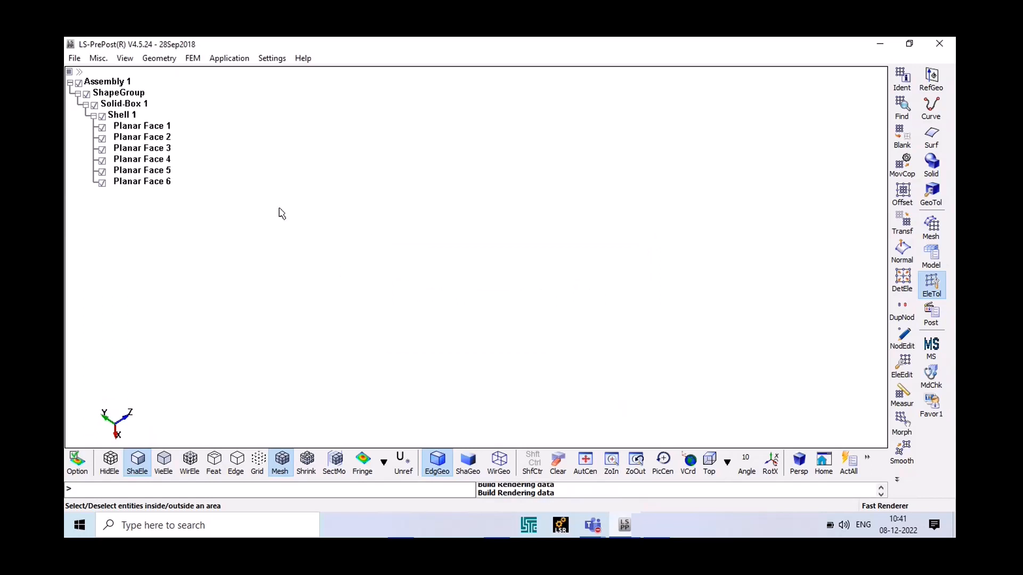
left_click(584, 462)
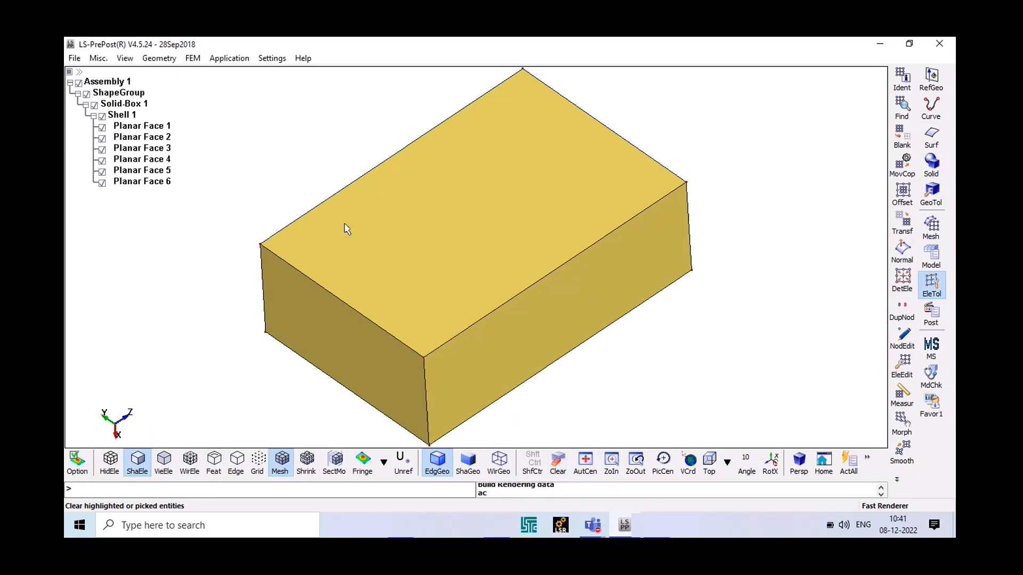
scroll(368, 246, "down", 10)
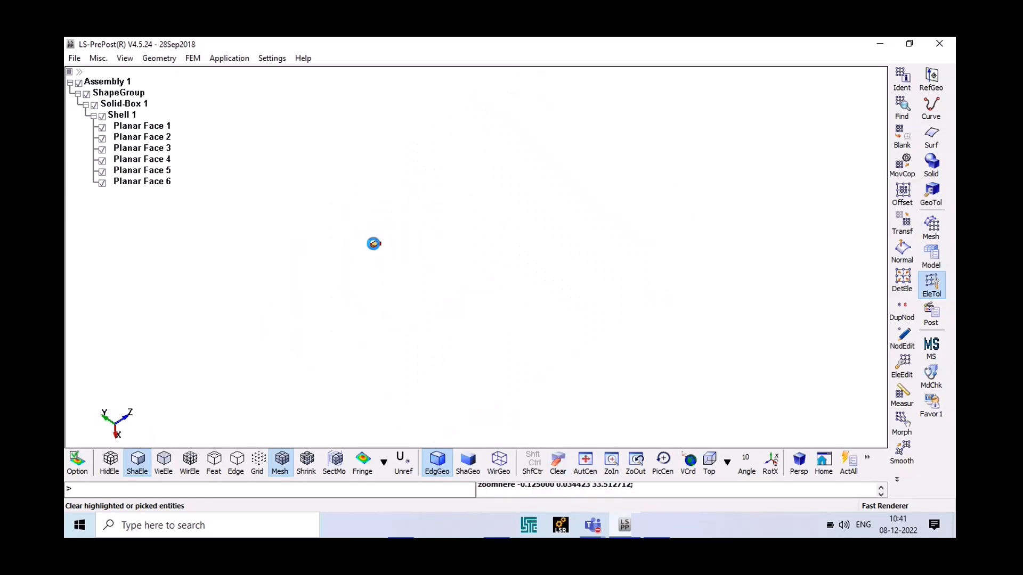
scroll(461, 290, "up", 4)
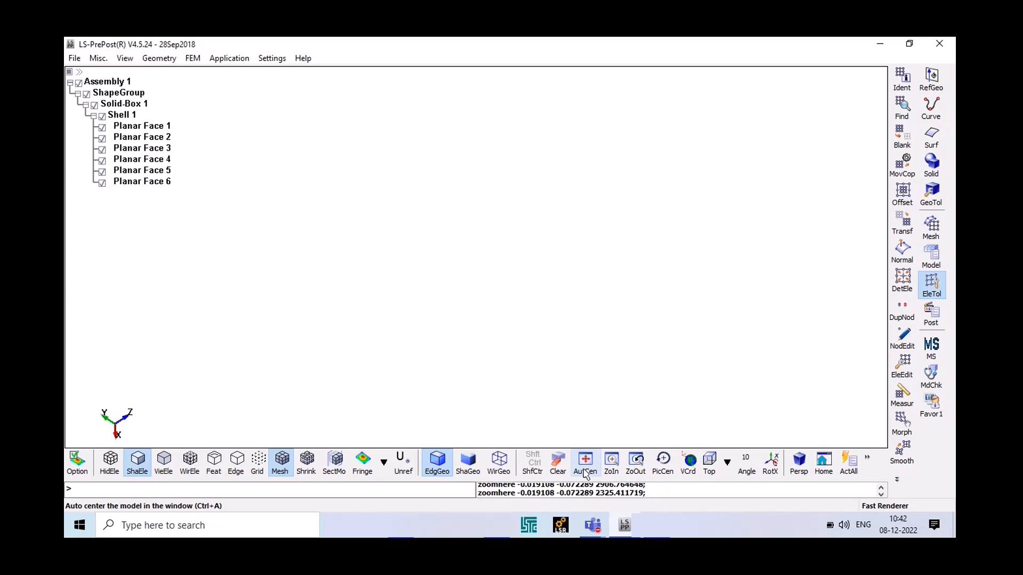
left_click(586, 471)
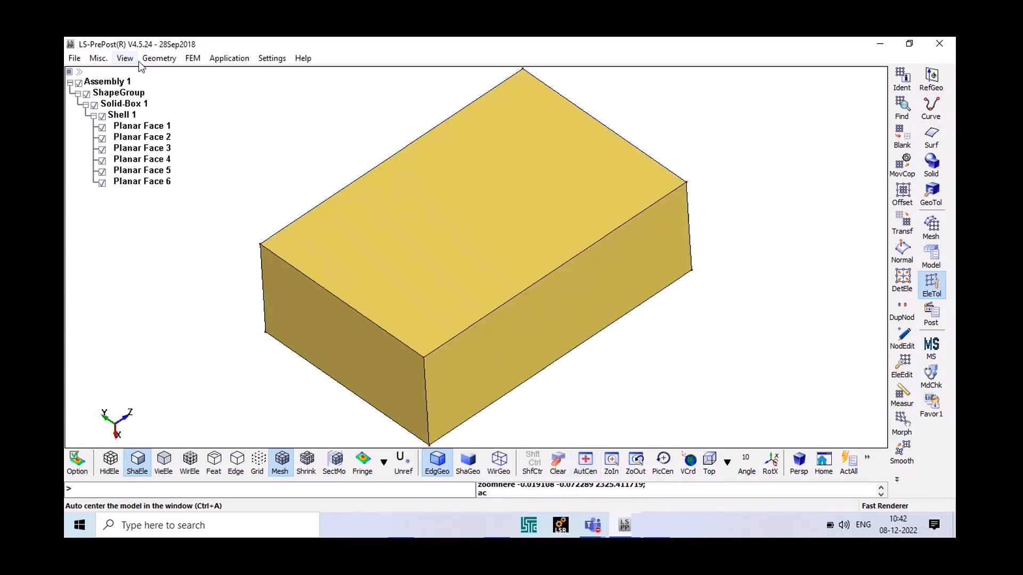
Generate a mixed auto mesh by size over all faces of the box with element size 0.060
left_click(191, 58)
mouse_move(203, 68)
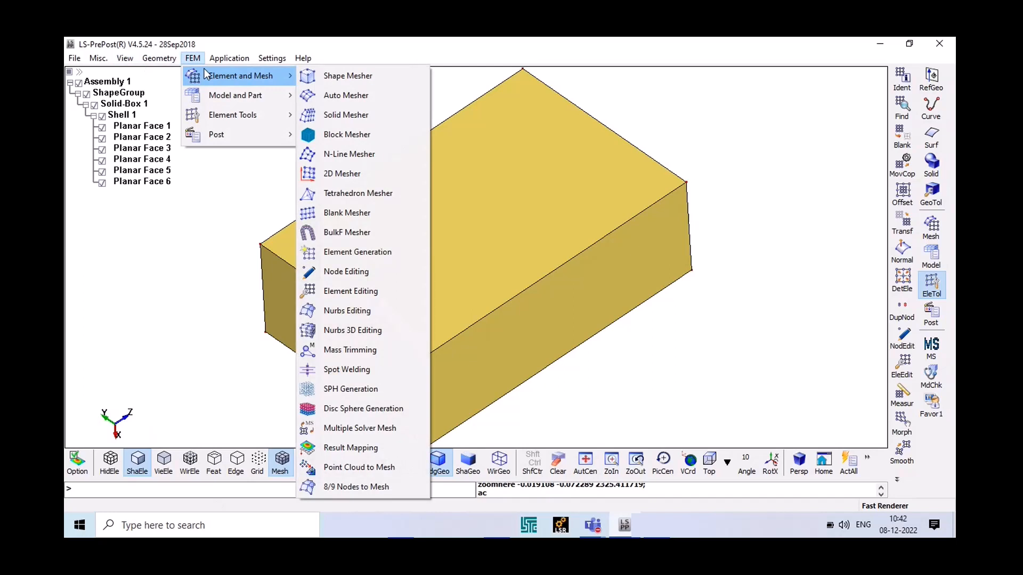
left_click(343, 113)
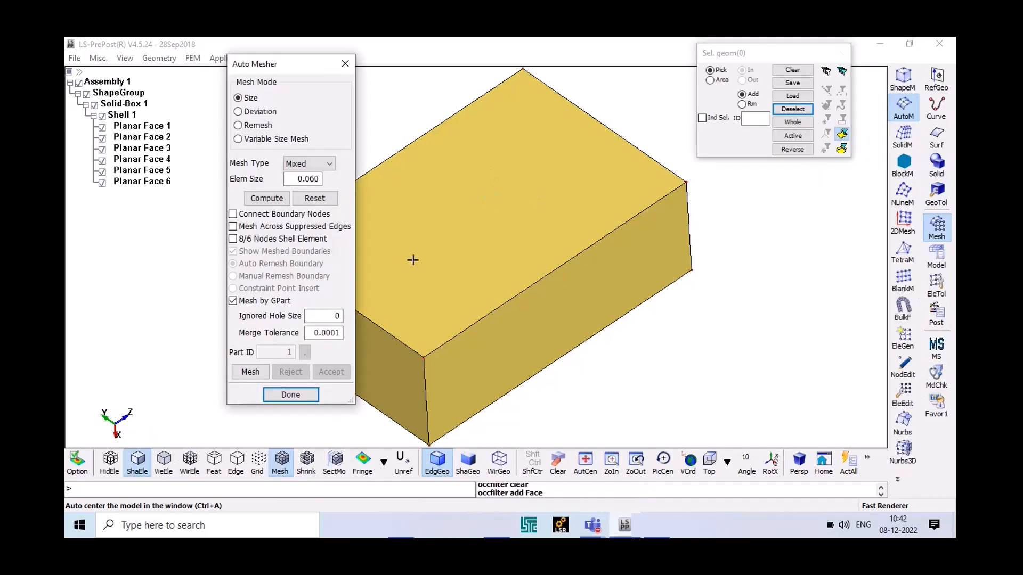
left_click(260, 375)
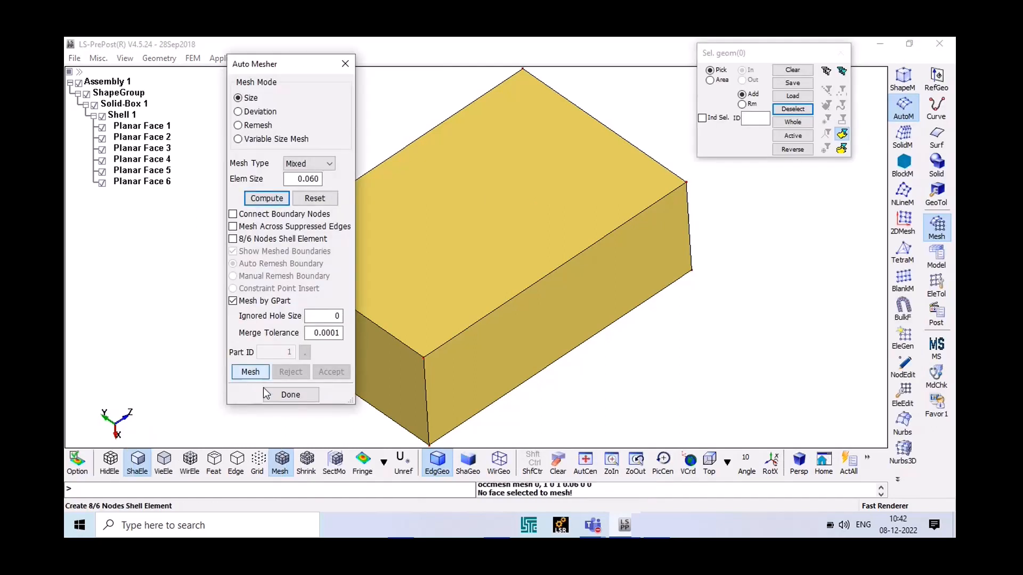
left_click(597, 162)
left_click(792, 122)
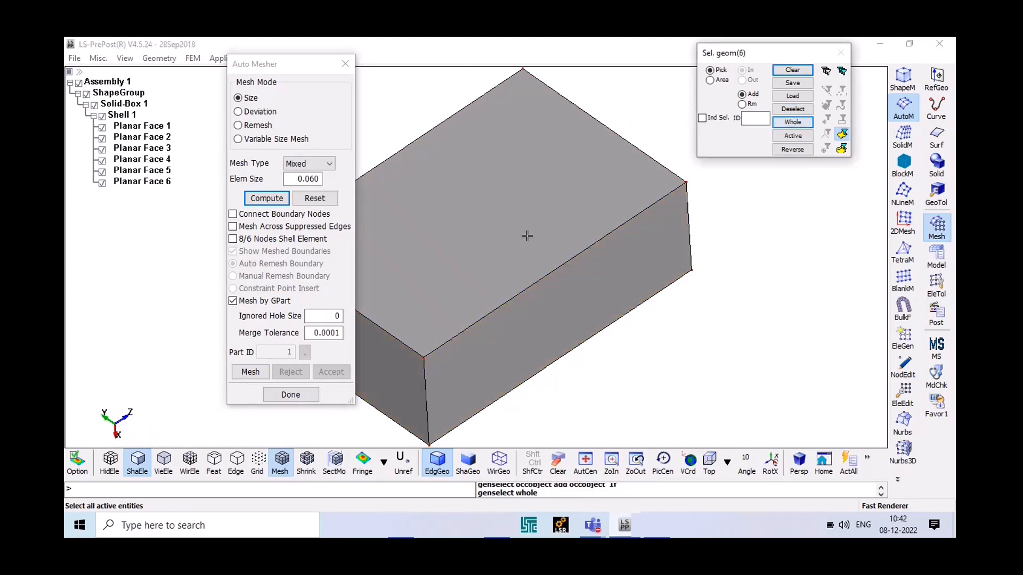
left_click(259, 373)
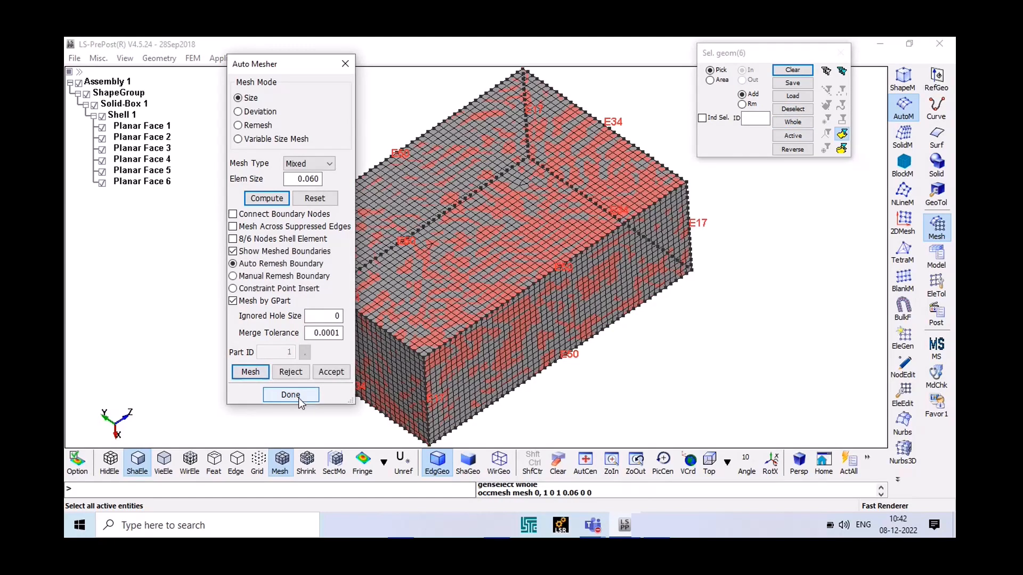
Finish the auto meshing, keep the generated mesh, and hide the Solid-Box 1 geometry
left_click(298, 398)
left_click(474, 321)
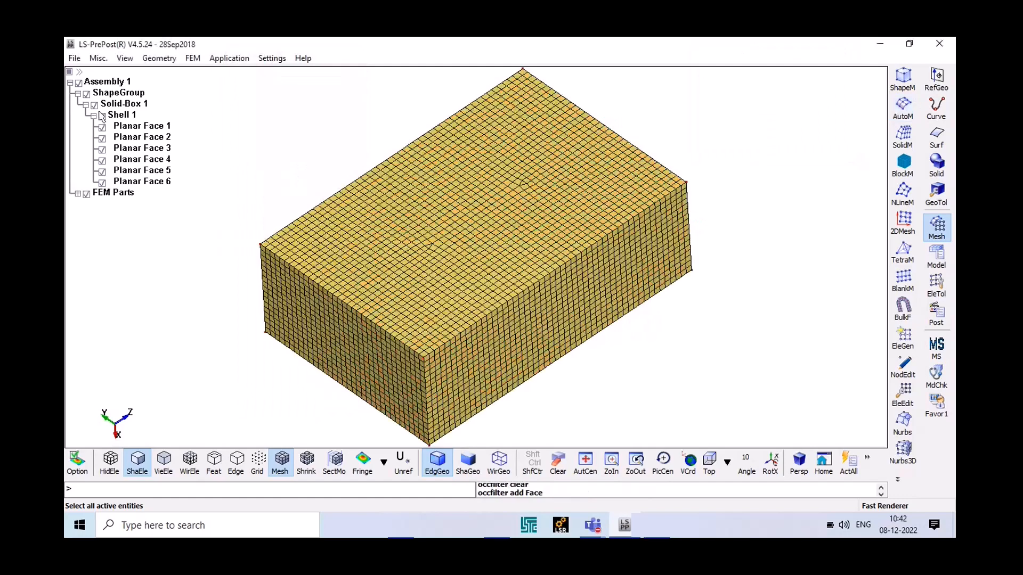
left_click(94, 106)
left_click_drag(280, 213, 373, 215, "ctrl")
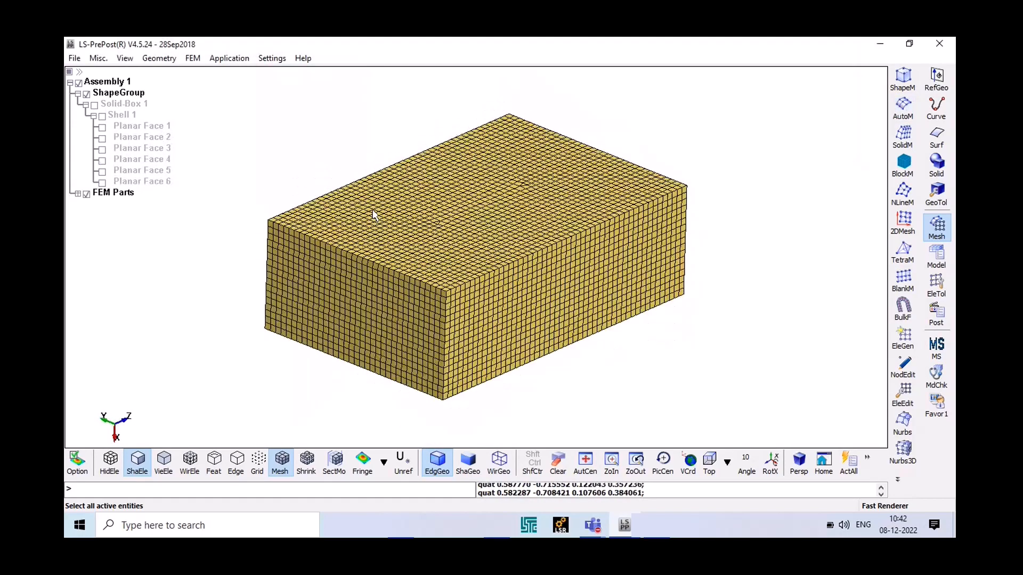
Open Identify from the element tools for nodes, enable Echo and set node selection to by element
left_click(193, 60)
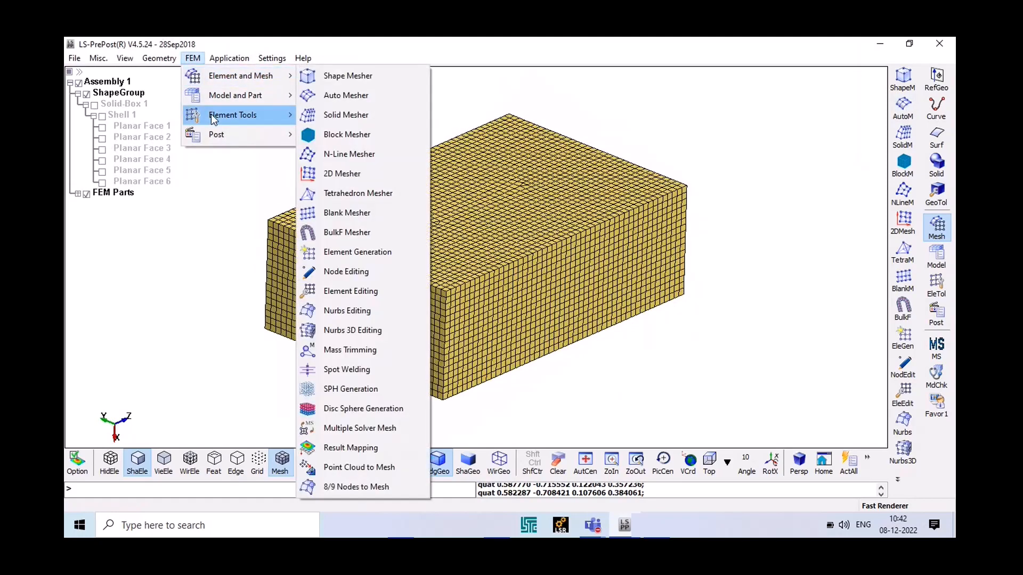
mouse_move(275, 122)
left_click(322, 121)
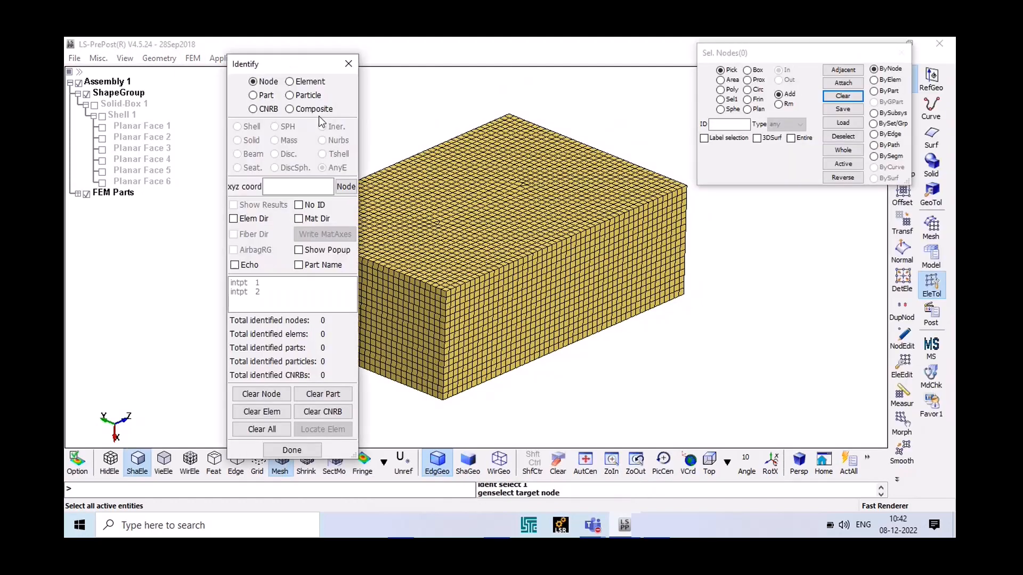
left_click_drag(274, 67, 164, 63)
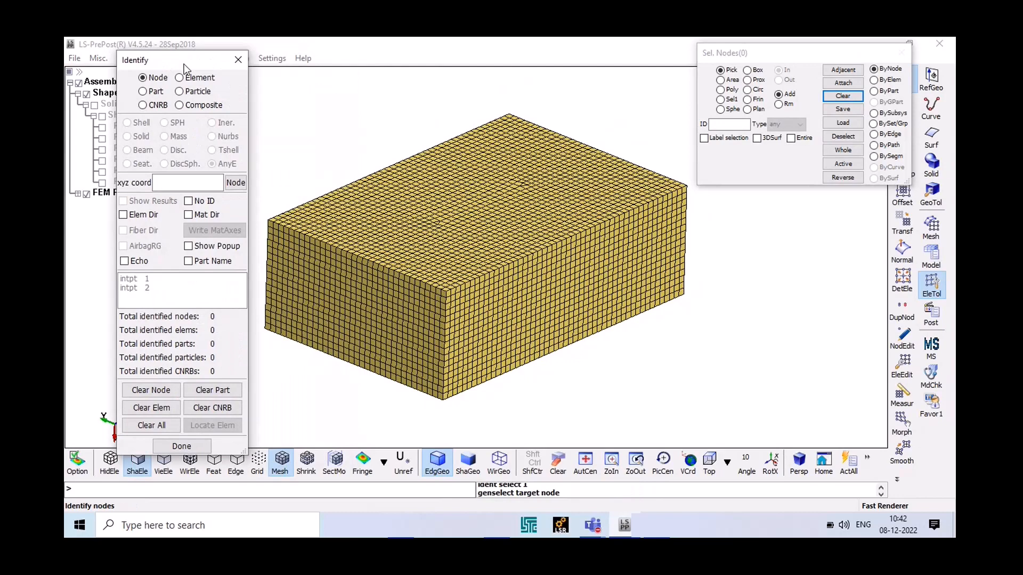
left_click(873, 79)
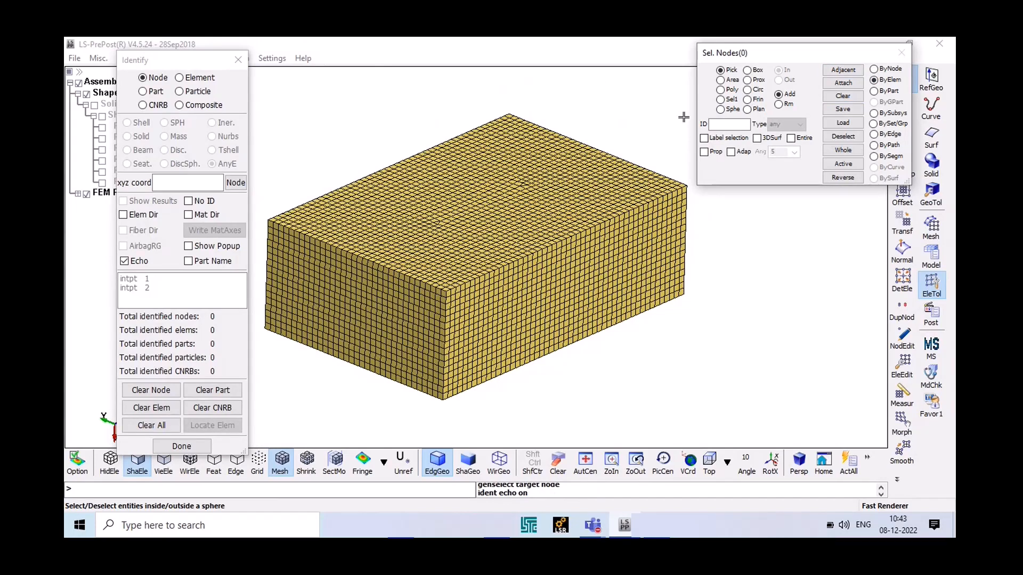
Switch to PowerPoint to read the Graphics Selection slide, and return to LS-PrePost
left_click(656, 525)
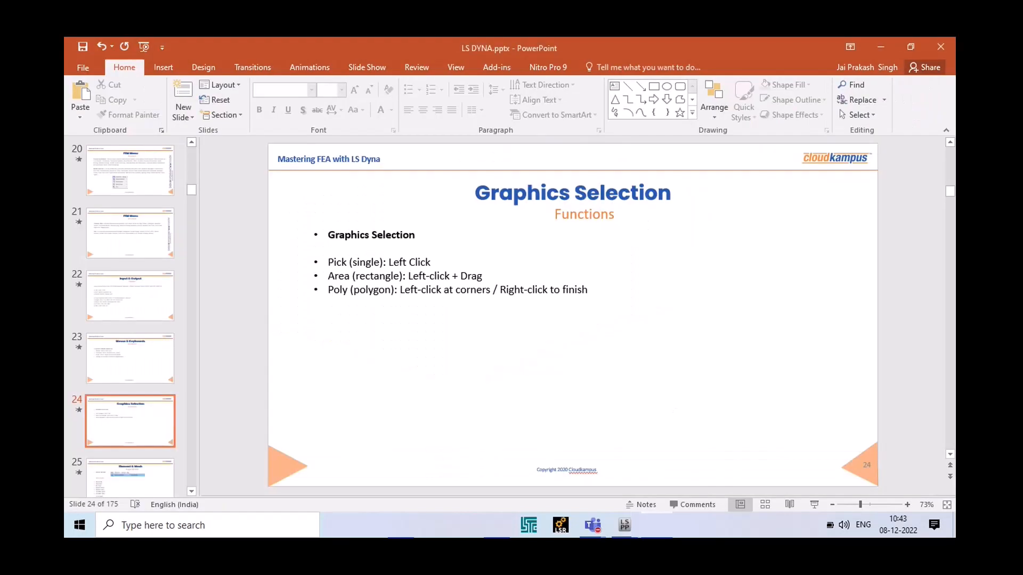
left_click(624, 525)
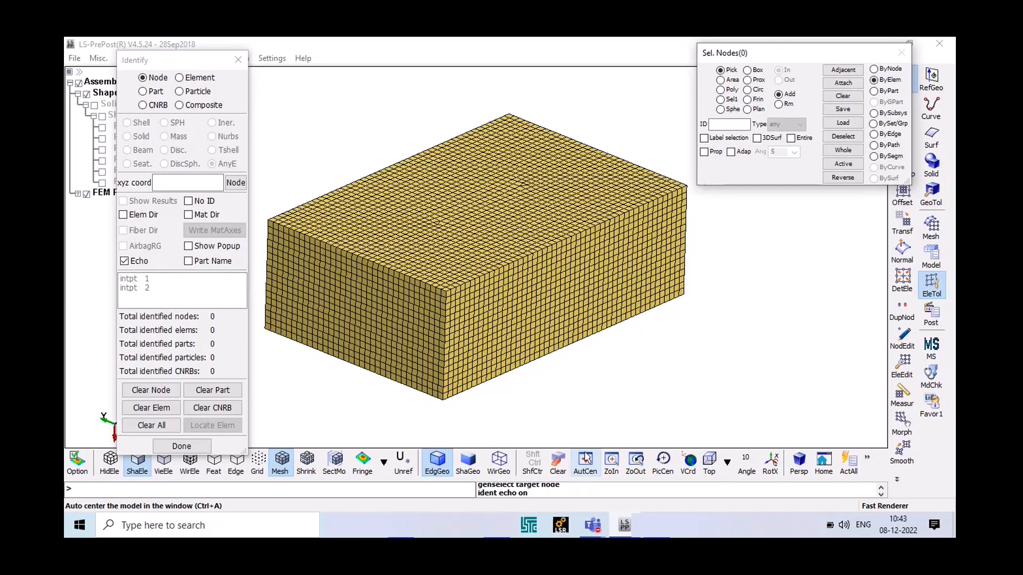
Identify the nodes belonging to a diagonal row of elements on the top face of the meshed box
left_click_drag(488, 148, 483, 176, "shift")
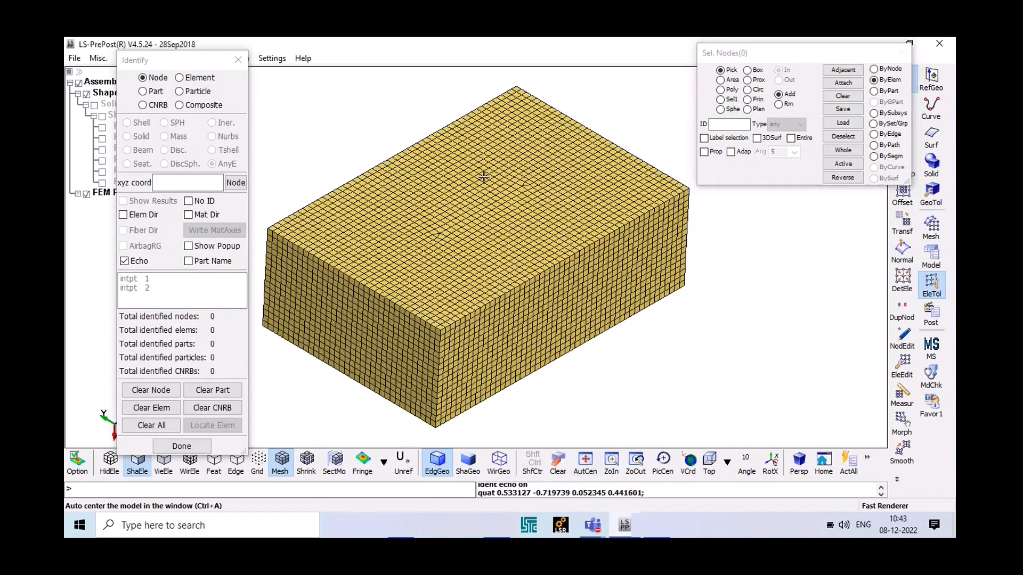
scroll(438, 208, "up", 5)
mouse_move(439, 214)
left_mouse_down()
mouse_move(527, 163)
mouse_move(531, 174)
left_mouse_up()
scroll(500, 177, "up", 5)
scroll(500, 174, "up", 4)
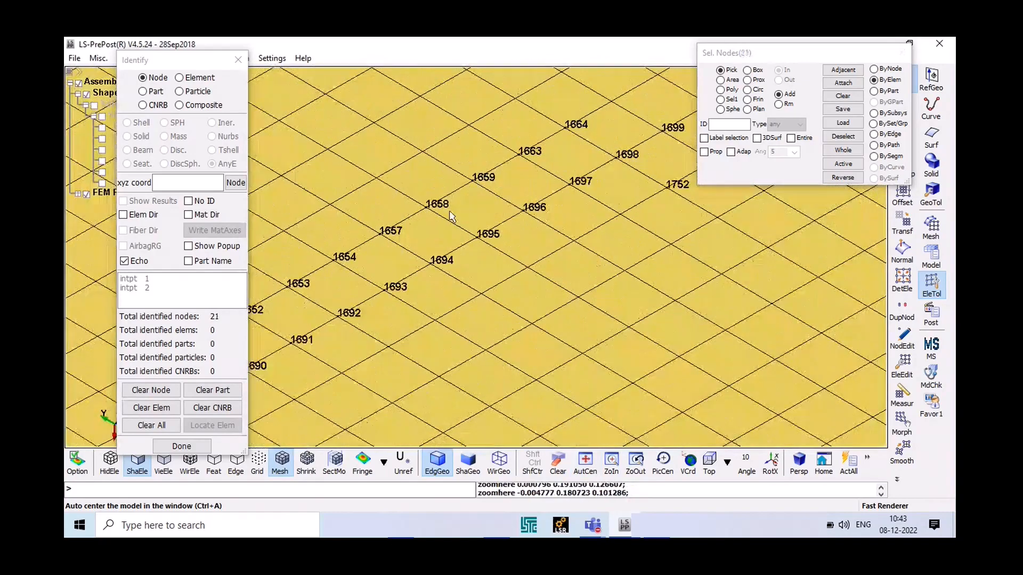
scroll(516, 213, "down", 4)
Set Identify to elements and pick a row of nine shells, 1615 through 1607, beside the identified nodes
left_click(179, 78)
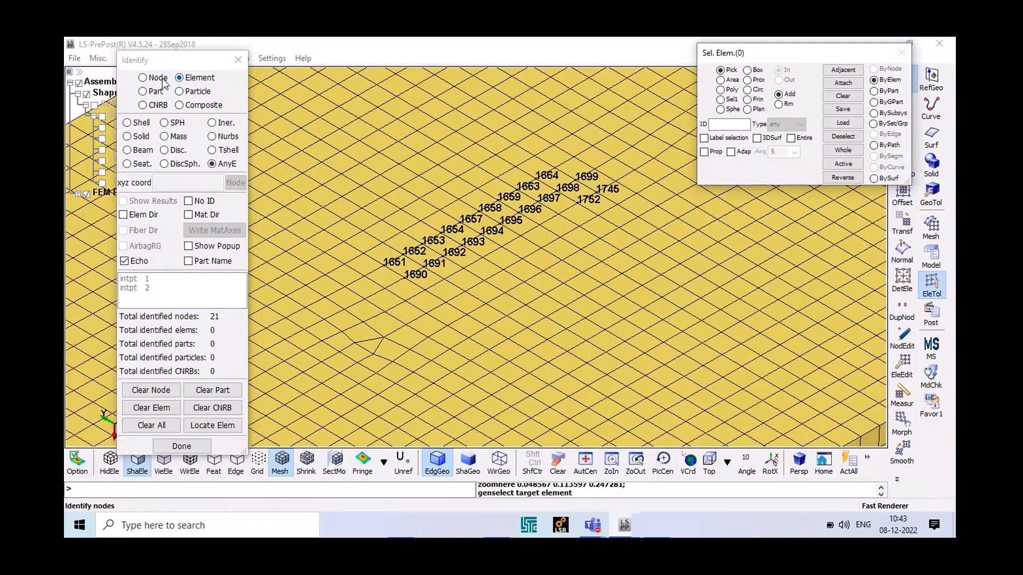
left_click(482, 313)
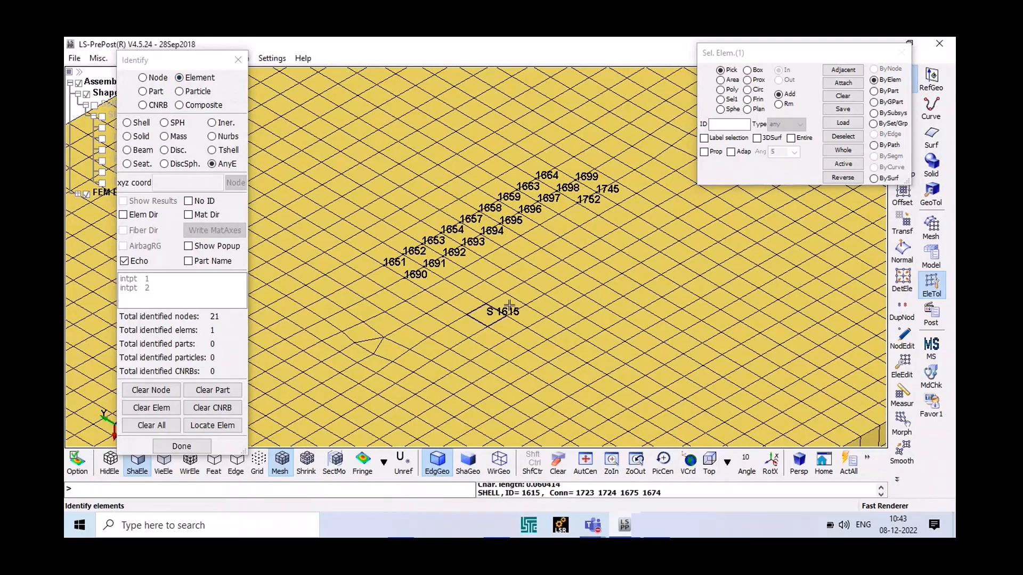
left_click(514, 301)
left_click(544, 291)
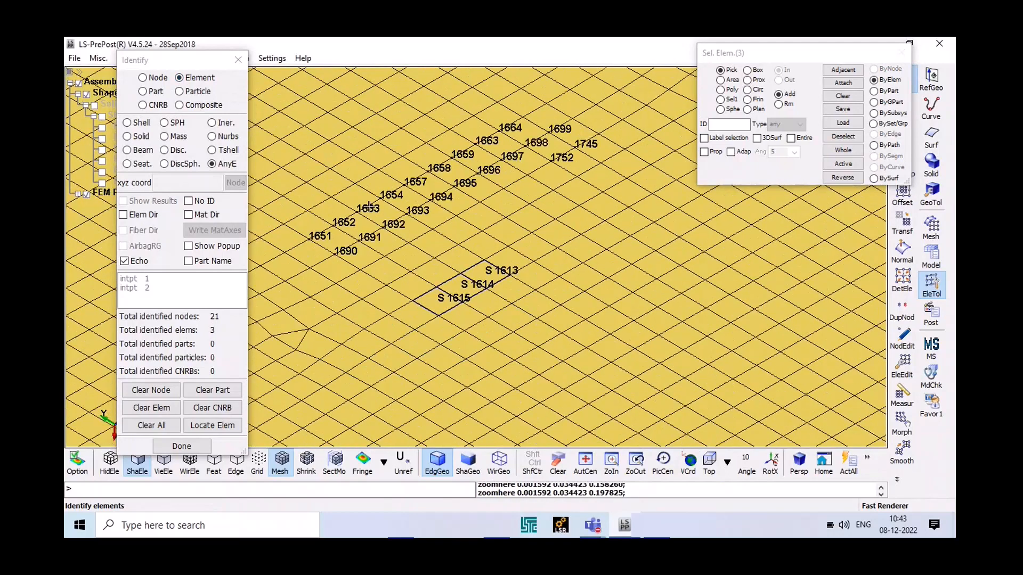
scroll(532, 262, "up", 2)
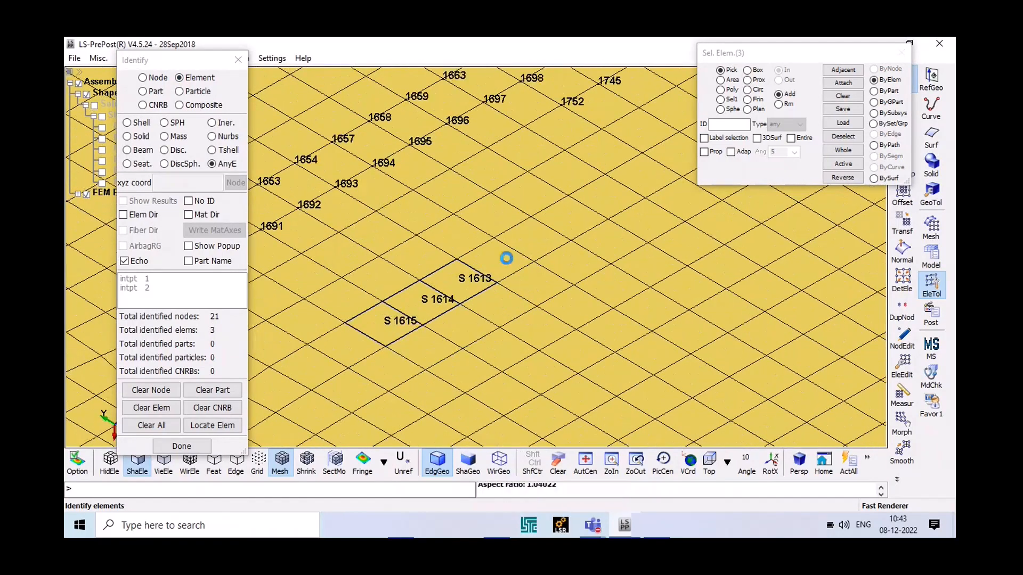
left_click(506, 258)
left_click(547, 237)
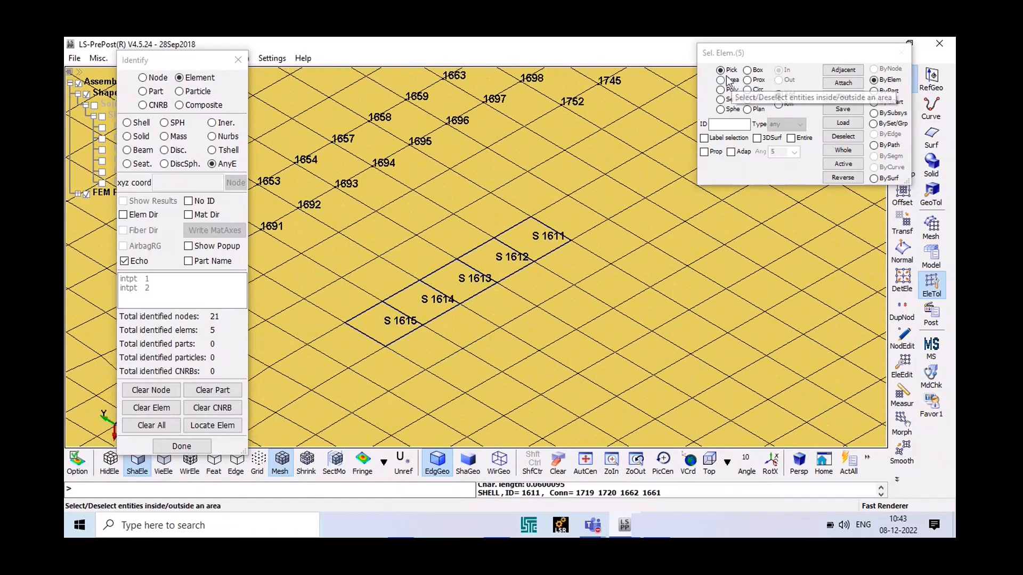
left_click(586, 212)
left_click(636, 183)
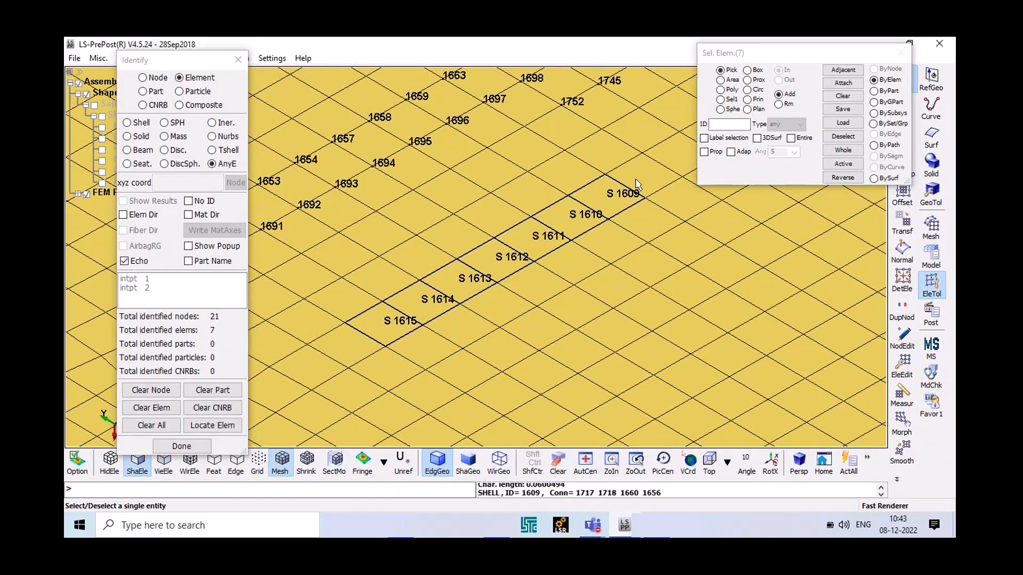
left_click(658, 172)
scroll(533, 250, "down", 2)
left_click(636, 187)
Identify the adjacent second row of nine shell elements, from 1541 back to 1562
left_click(654, 203)
left_click(631, 219)
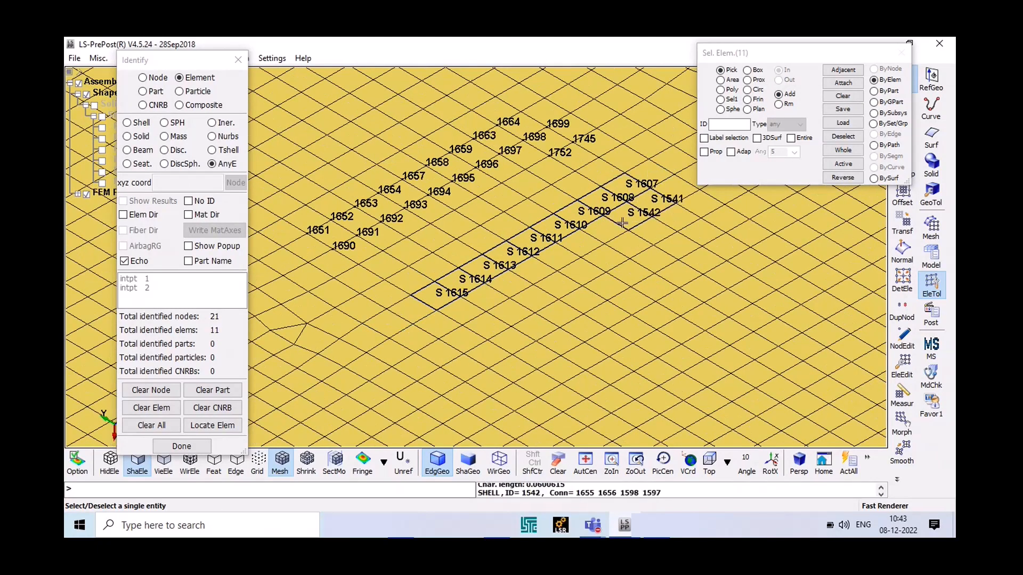
left_click(607, 232)
left_click(585, 245)
left_click(539, 267)
left_click(542, 269)
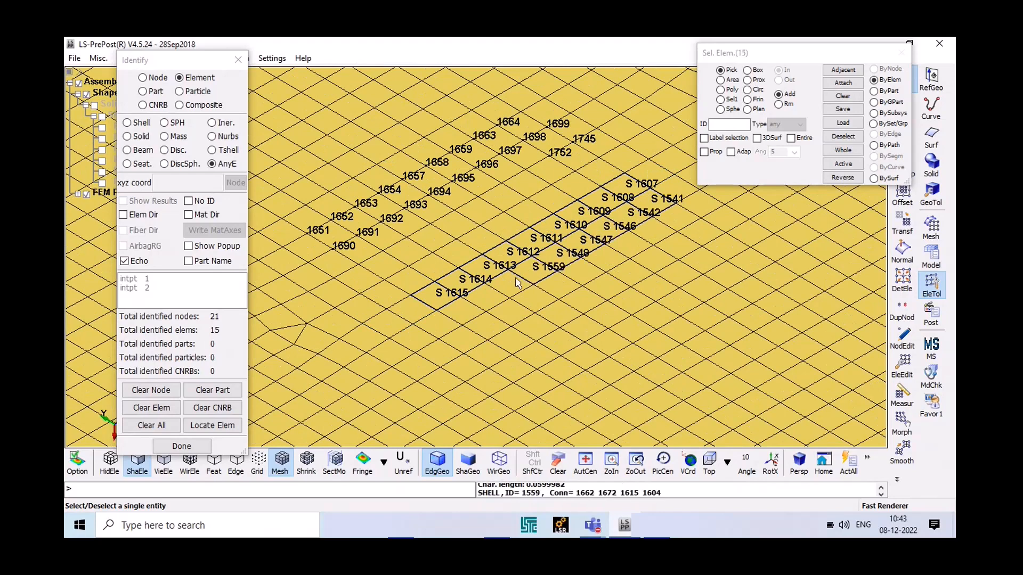
left_click(520, 282)
left_click(495, 296)
left_click(482, 314)
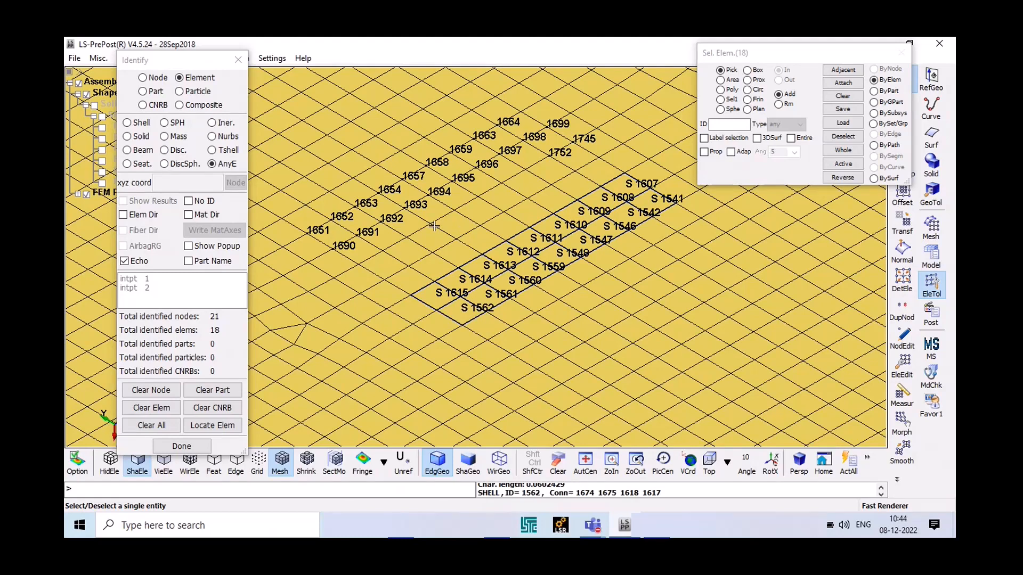
Add shell elements 1502, 1500 and 1430 beyond the second row to the identified elements
left_click(486, 335)
left_click(521, 311)
left_click(572, 308)
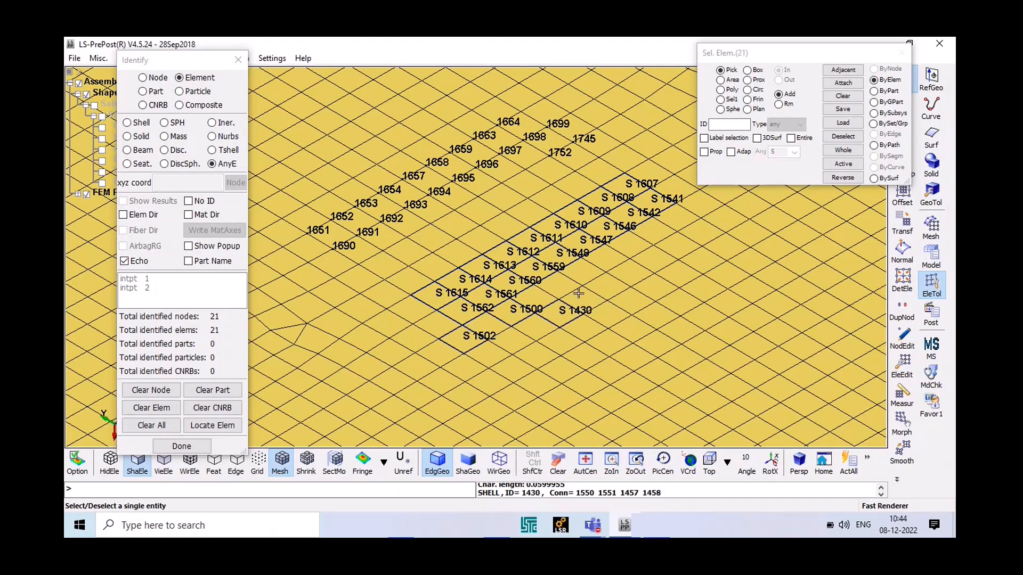
Deselect shell elements 1500, 1560, 1430, 1502, 1559, 1549, 1611, 1612 and 1613 from the identified elements
right_click(539, 301)
right_click(519, 310)
right_click(519, 288)
right_click(562, 320)
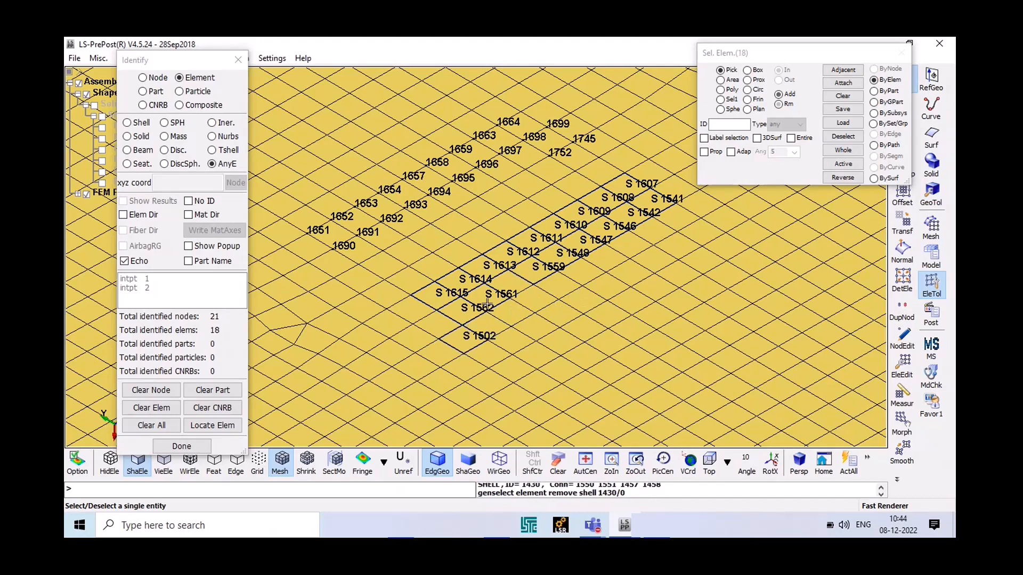
right_click(468, 343)
right_click(554, 270)
right_click(559, 254)
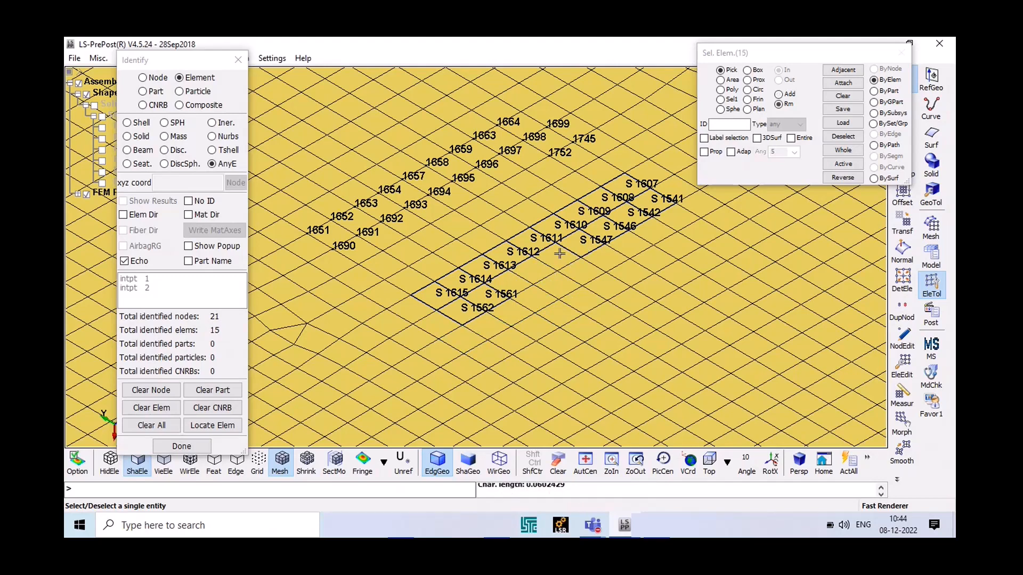
right_click(544, 240)
right_click(523, 253)
right_click(498, 266)
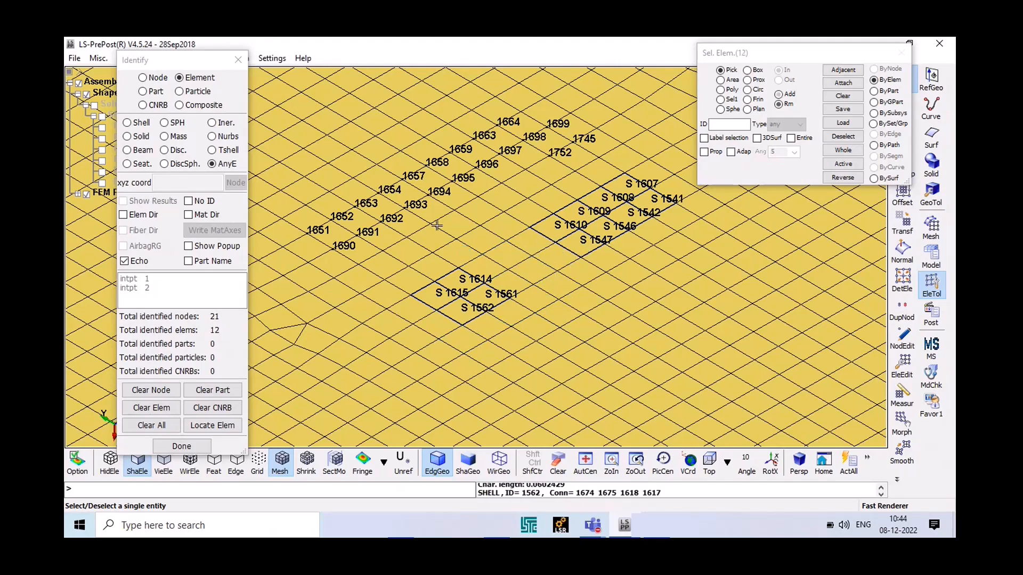
Set Identify back to nodes and deselect nodes 1693, 1654, 1657 and 1694
right_click(408, 209)
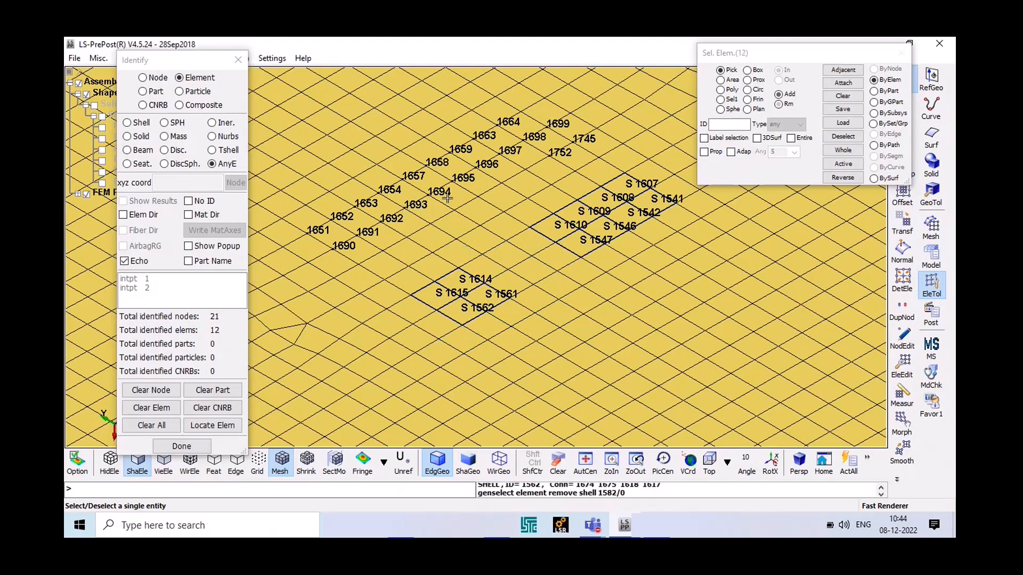
left_click(143, 78)
right_click(406, 208)
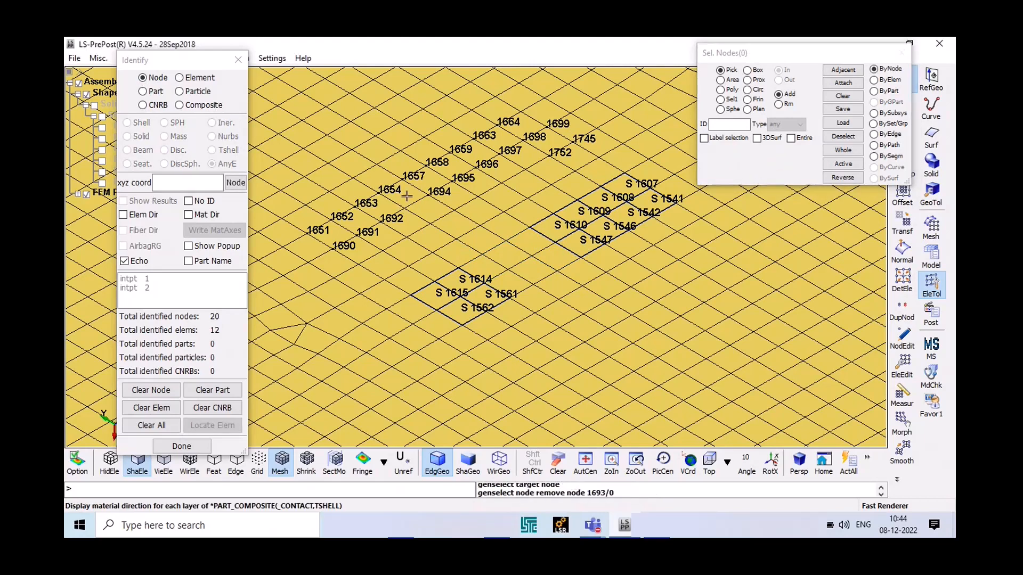
right_click(380, 192)
right_click(405, 178)
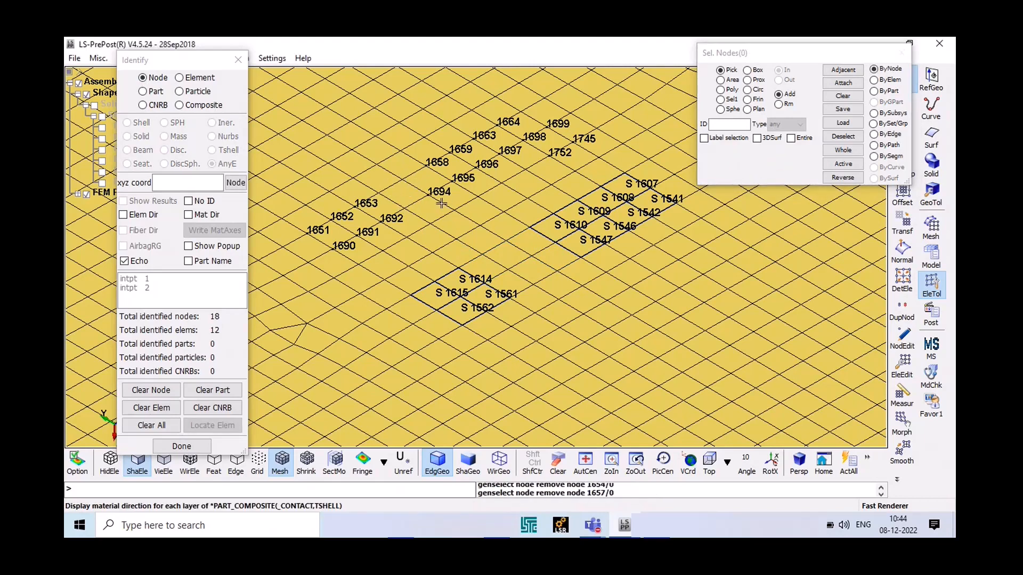
left_click(430, 197)
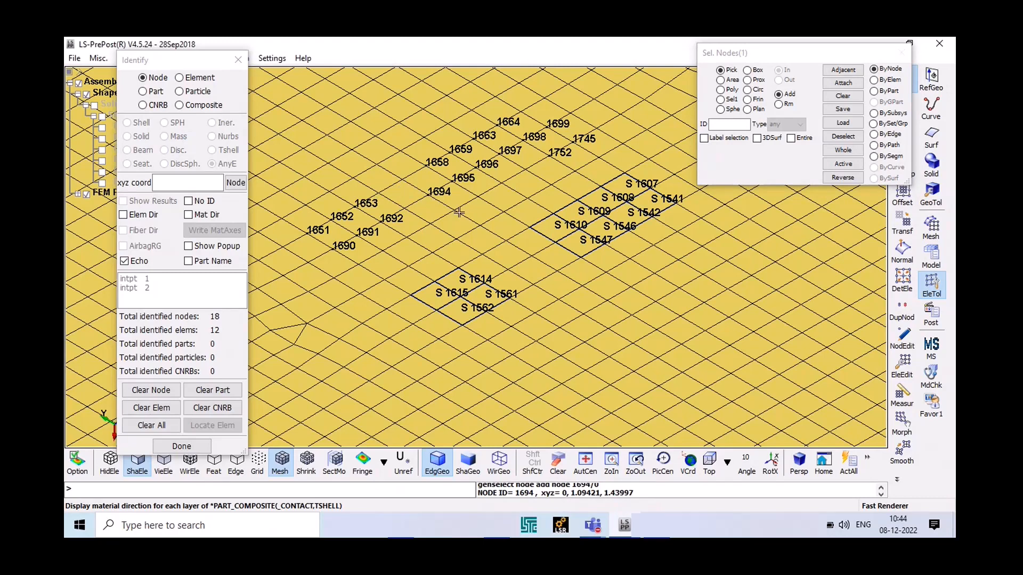
right_click(426, 194)
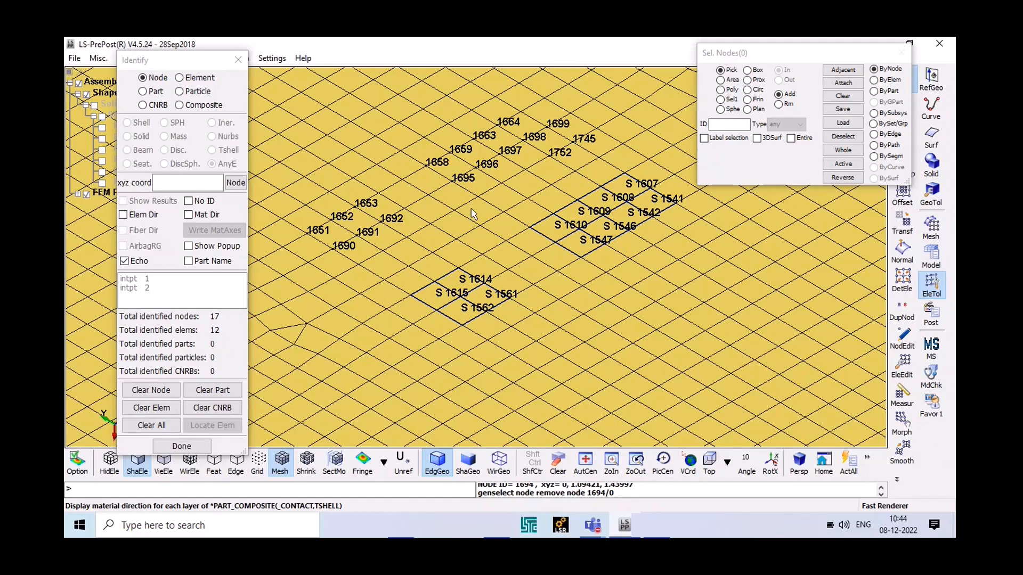
scroll(472, 213, "down", 5)
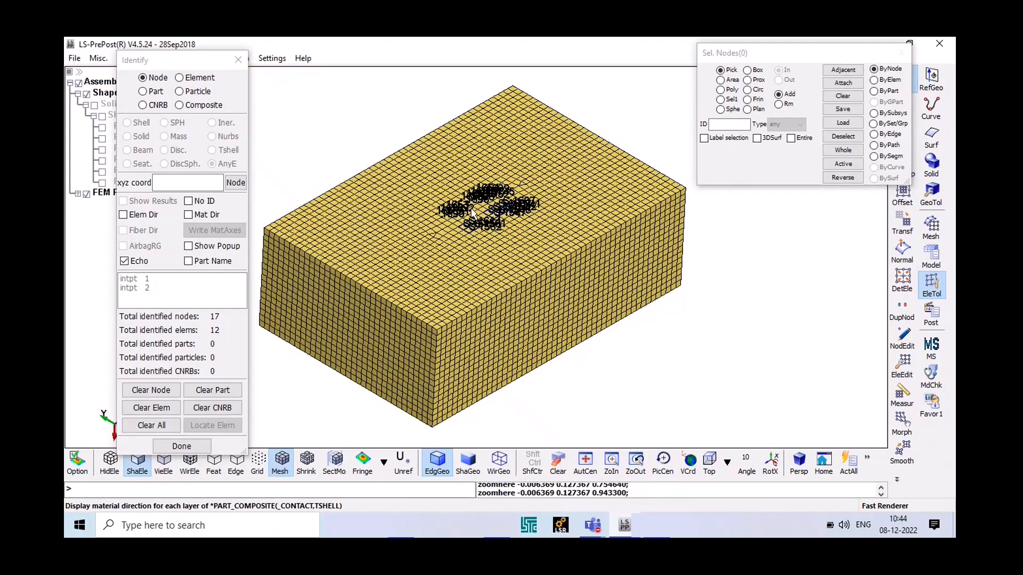
left_click_drag(472, 212, 543, 270, "ctrl")
scroll(543, 270, "up", 2)
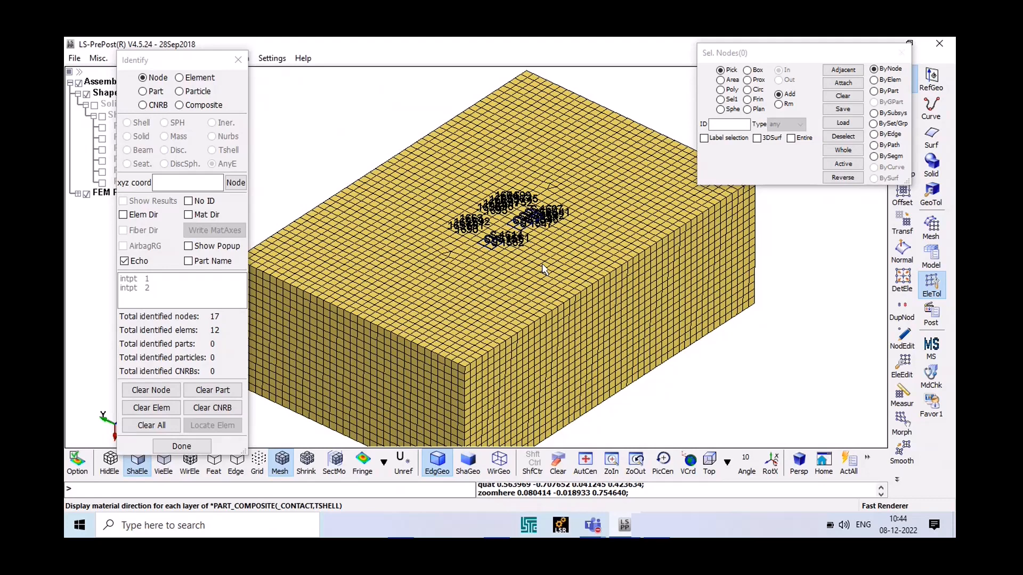
Clear everything identified and identify a row of nodes on the box's upper face: 1604, 1662, 1720, 1761, 1756, 1694, 1538 and 1461
left_click(559, 467)
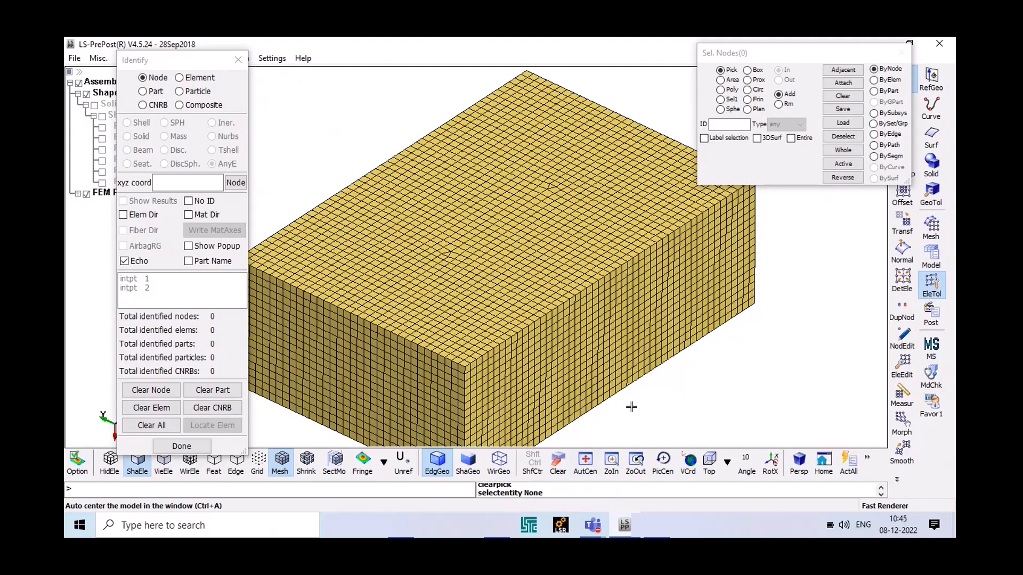
left_click(516, 240)
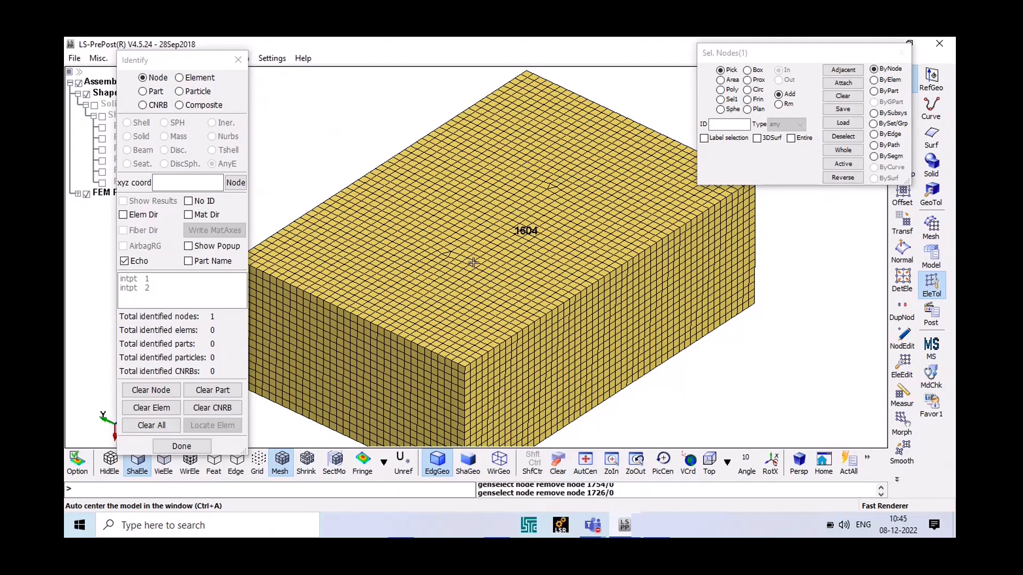
scroll(512, 257, "up", 2)
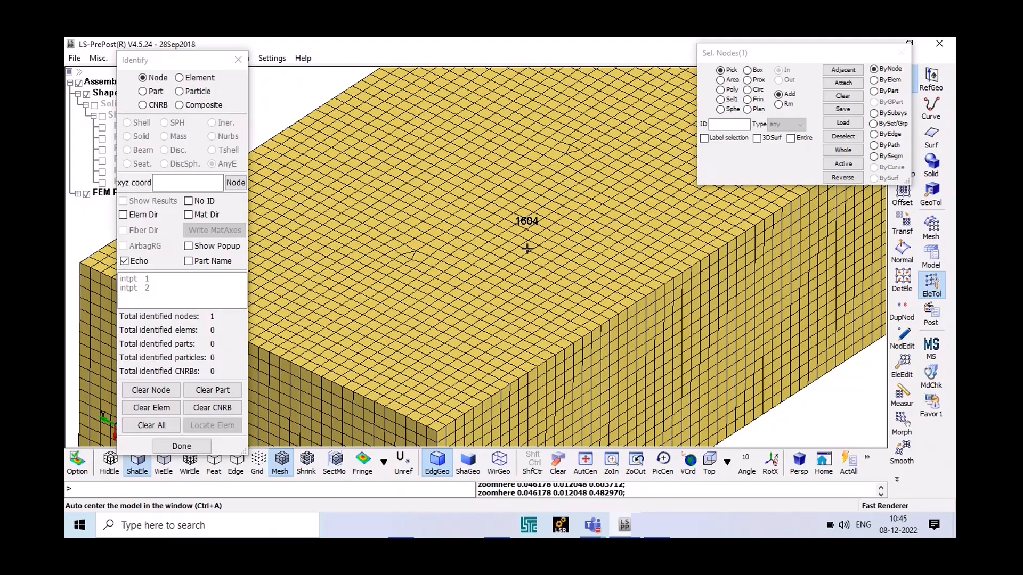
left_click(503, 215)
scroll(517, 237, "up", 2)
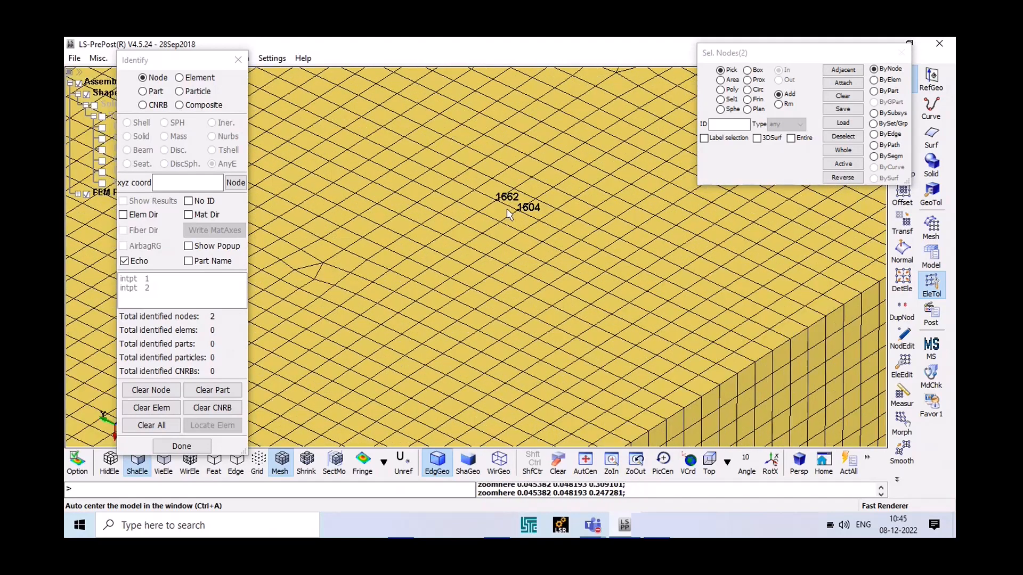
left_click(463, 189)
left_click(441, 178)
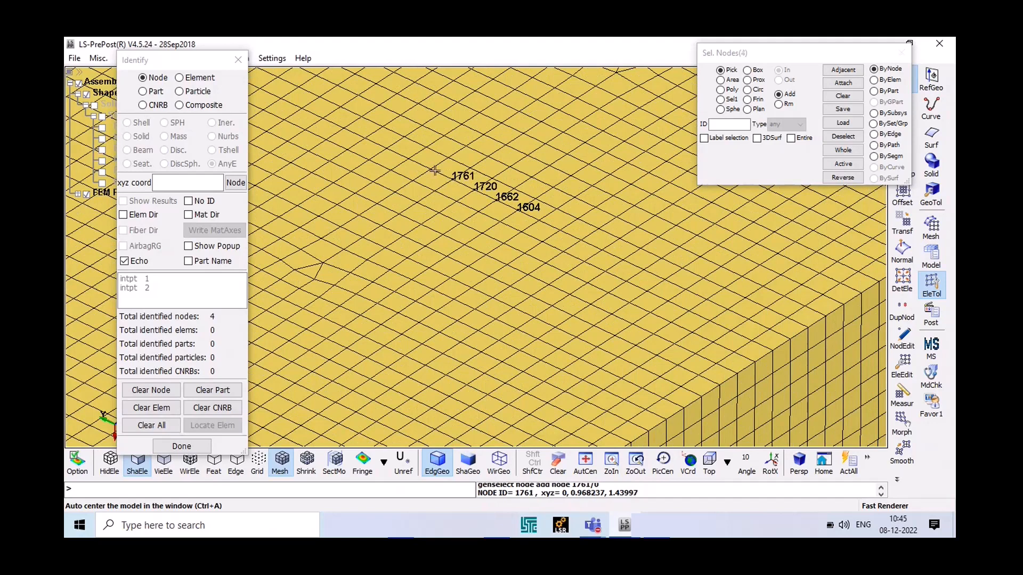
left_click(420, 164)
left_click(401, 152)
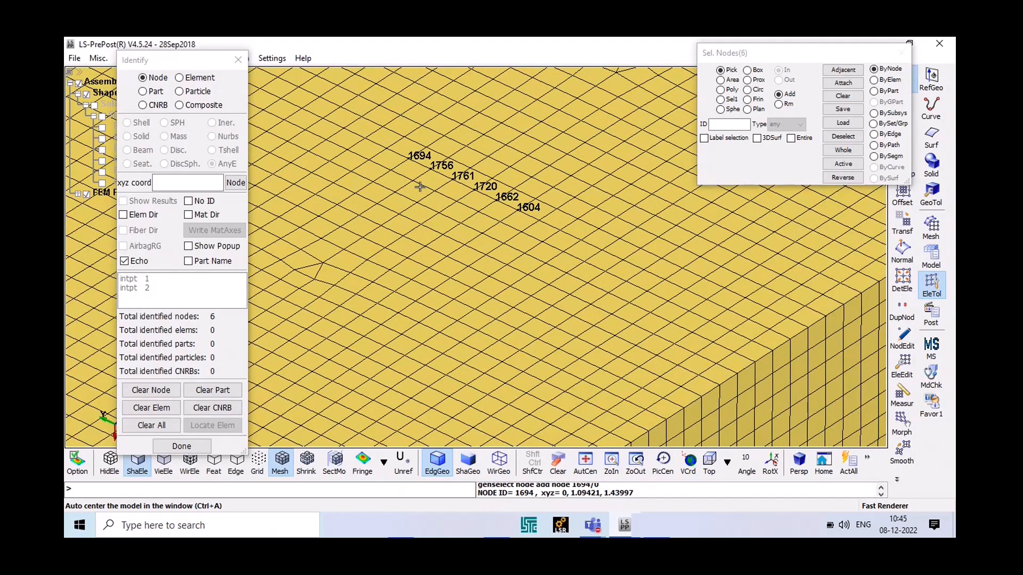
scroll(416, 169, "up", 2)
left_click(615, 251)
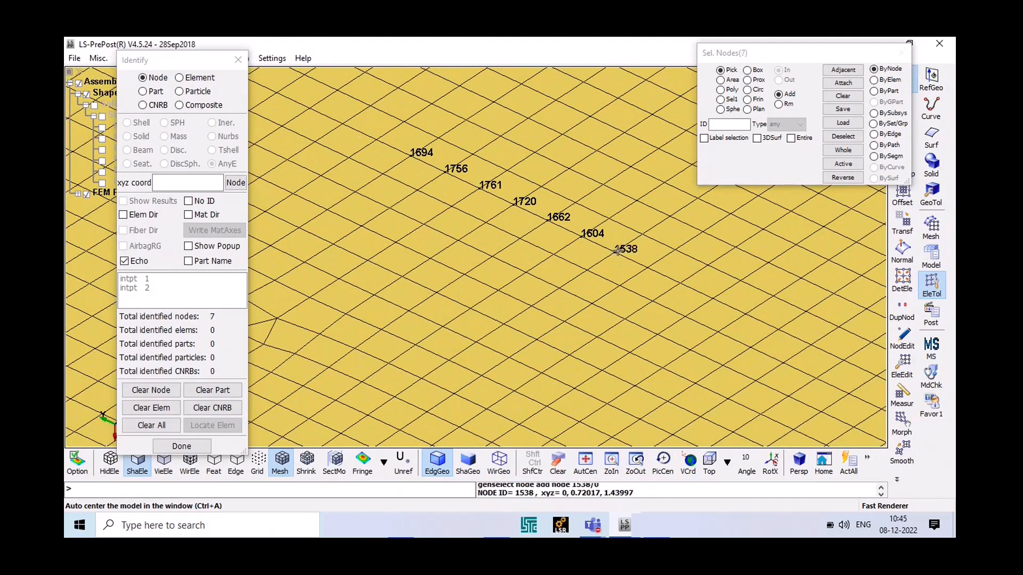
left_click(646, 268)
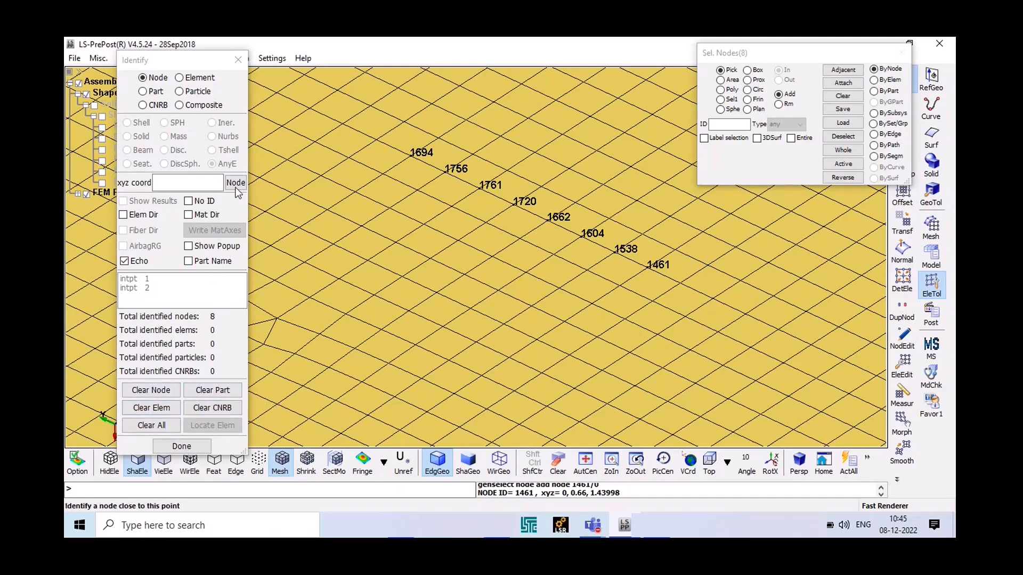
Identify the scattered nodes 1763, 1723, 1653 and 1765 beside the row, and close the Identify tool
left_click(435, 228)
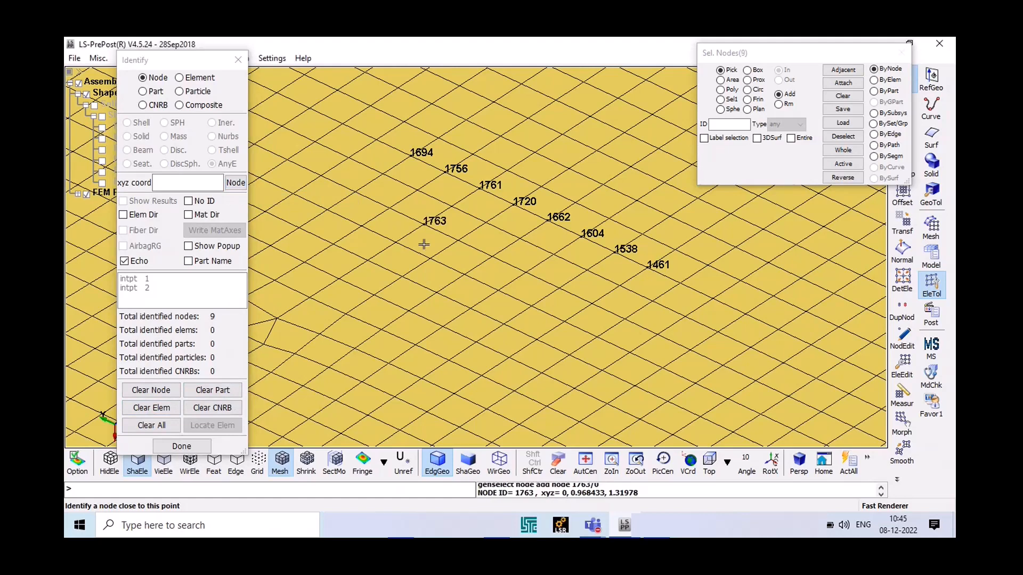
left_click(444, 262)
left_click(327, 191)
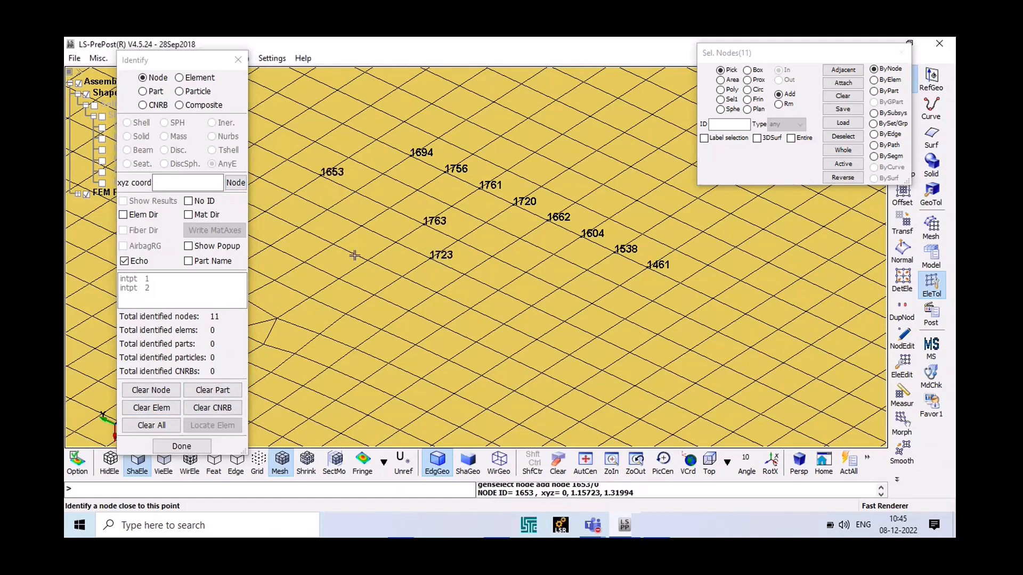
left_click(372, 263)
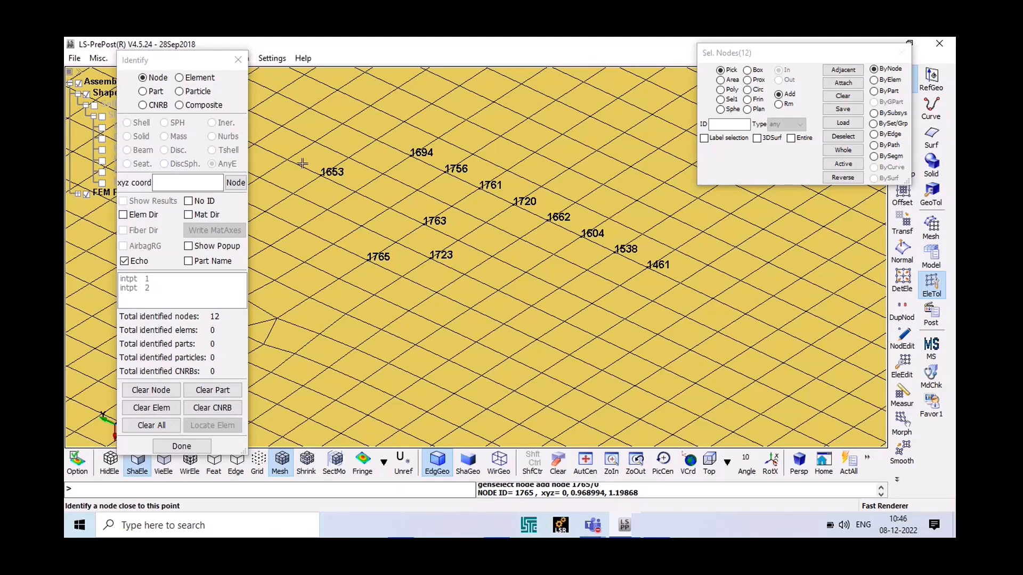
left_click(241, 59)
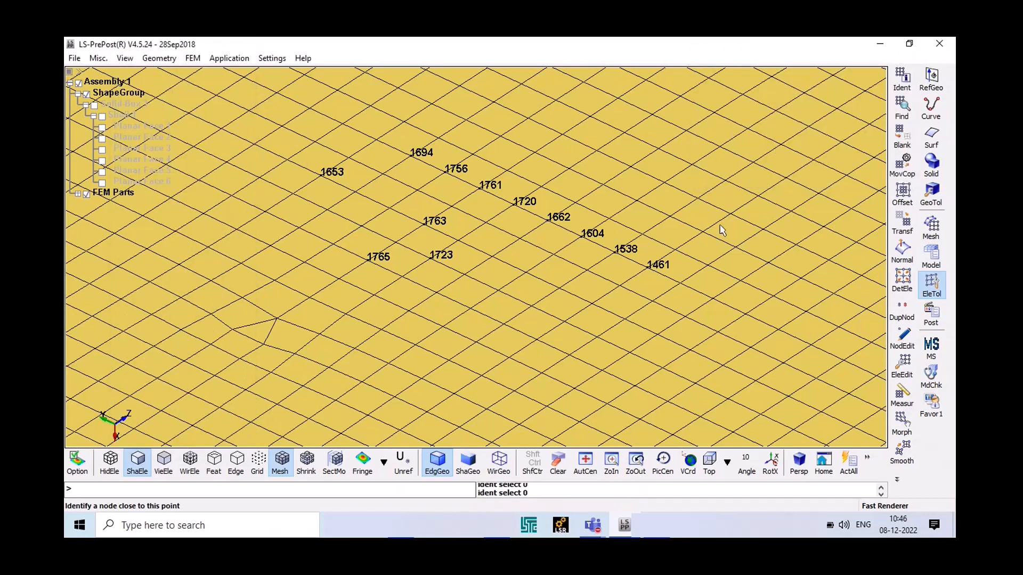
scroll(673, 230, "down", 5)
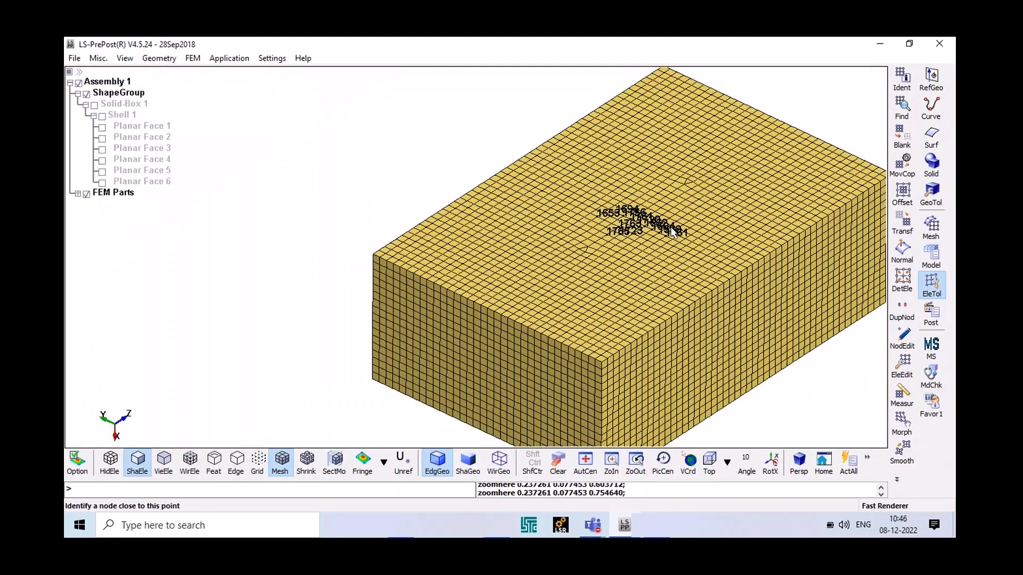
scroll(672, 230, "down", 2)
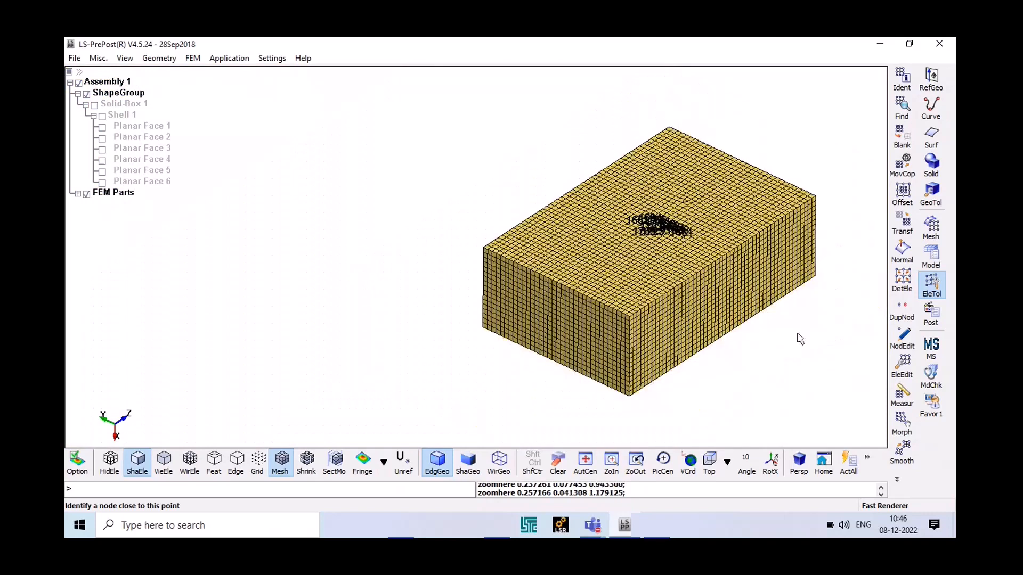
left_click(192, 58)
mouse_move(207, 74)
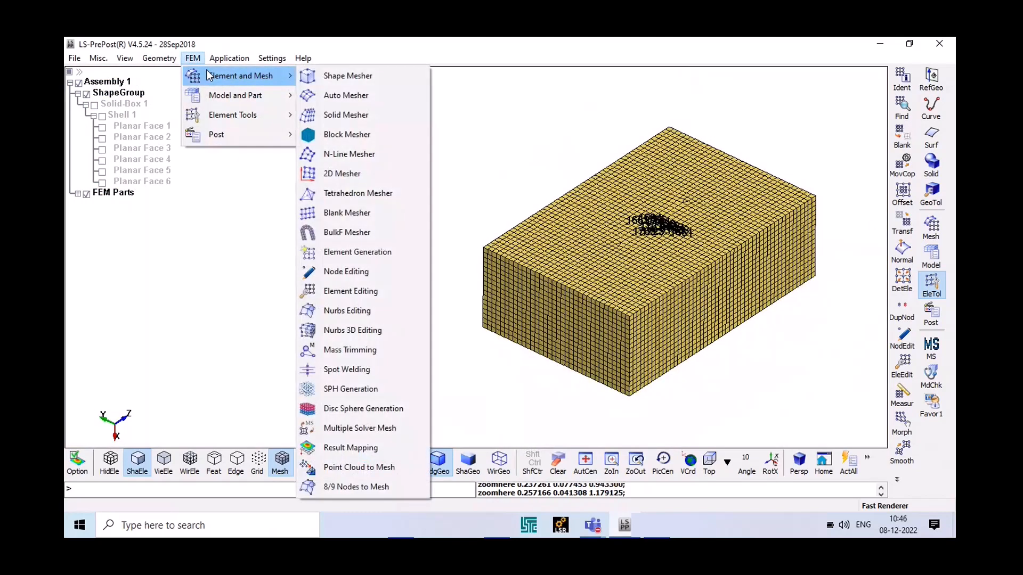
left_click(524, 121)
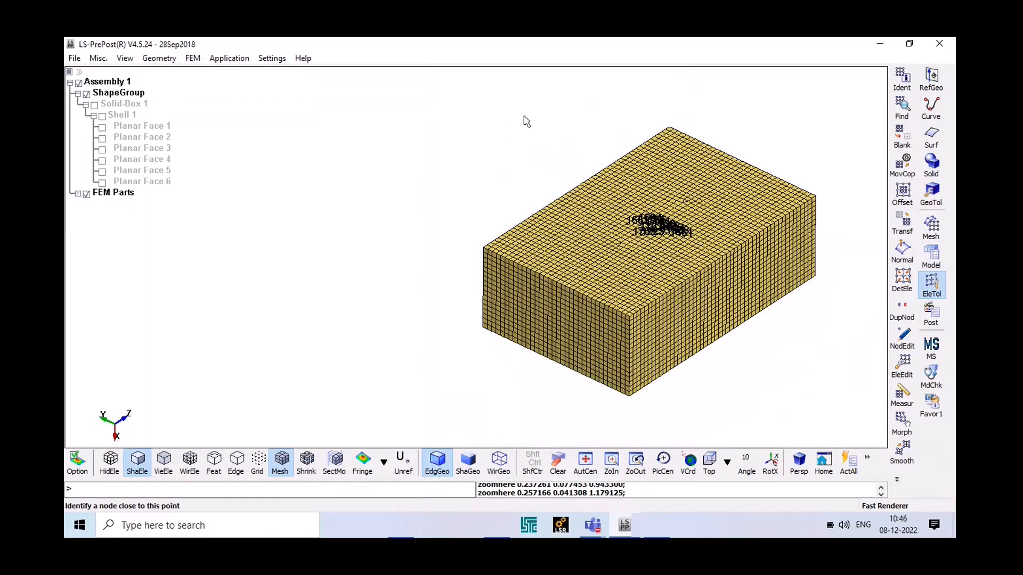
Open Create Entity and start creating a new node set with *SET_NODE under Set Data
left_click(202, 62)
mouse_move(239, 100)
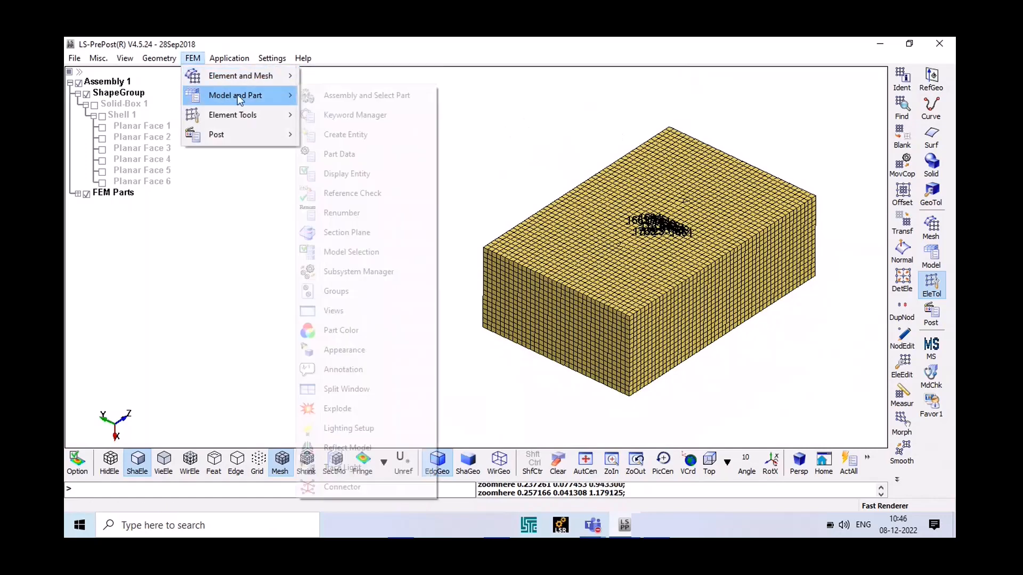
left_click(341, 133)
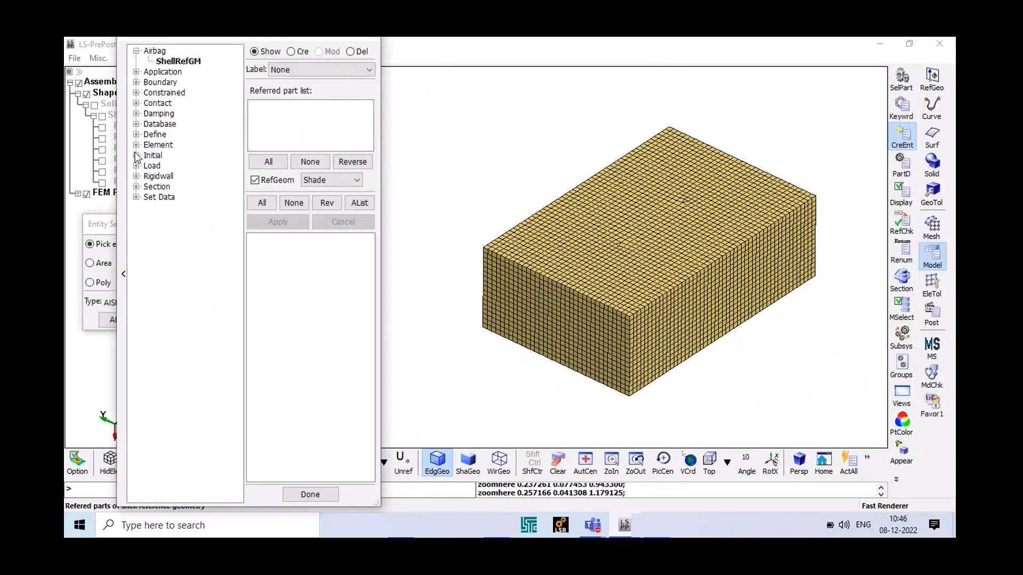
left_click(137, 197)
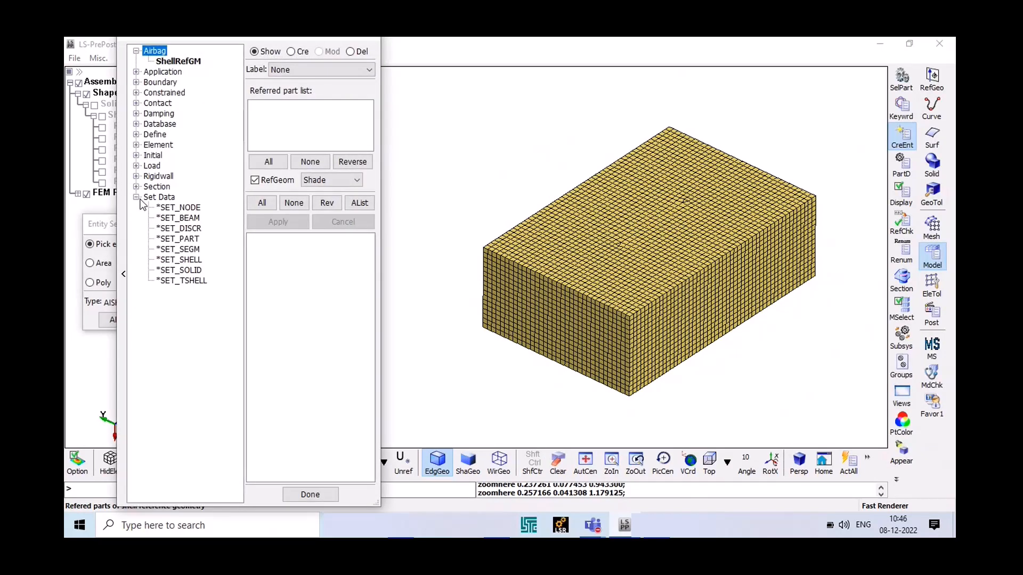
left_click(169, 208)
scroll(731, 294, "up", 2)
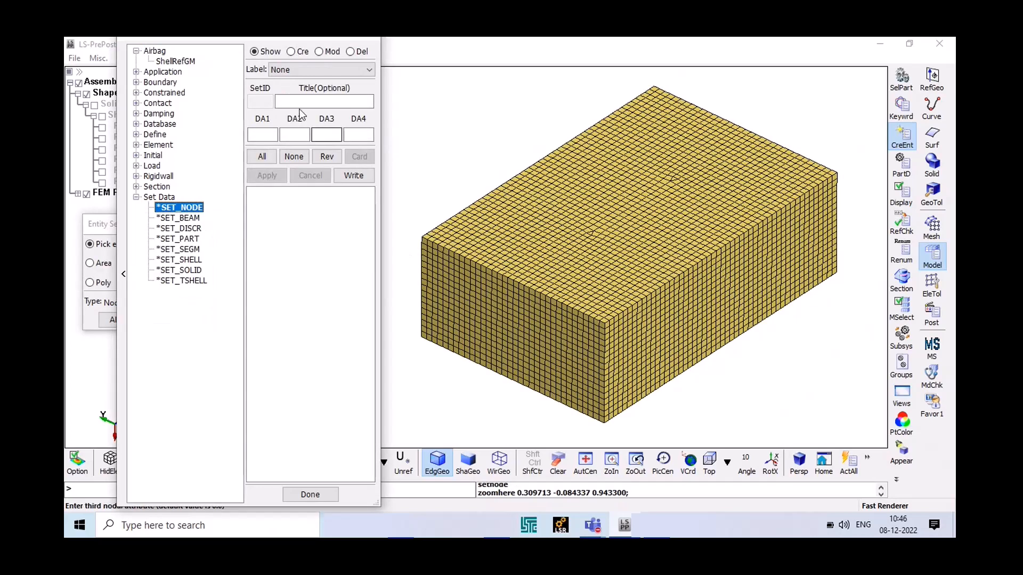
left_click(291, 51)
Select all nodes of the box's upper face by element with propagation, create node set 1 from them and finish entity creation
scroll(507, 229, "down", 1)
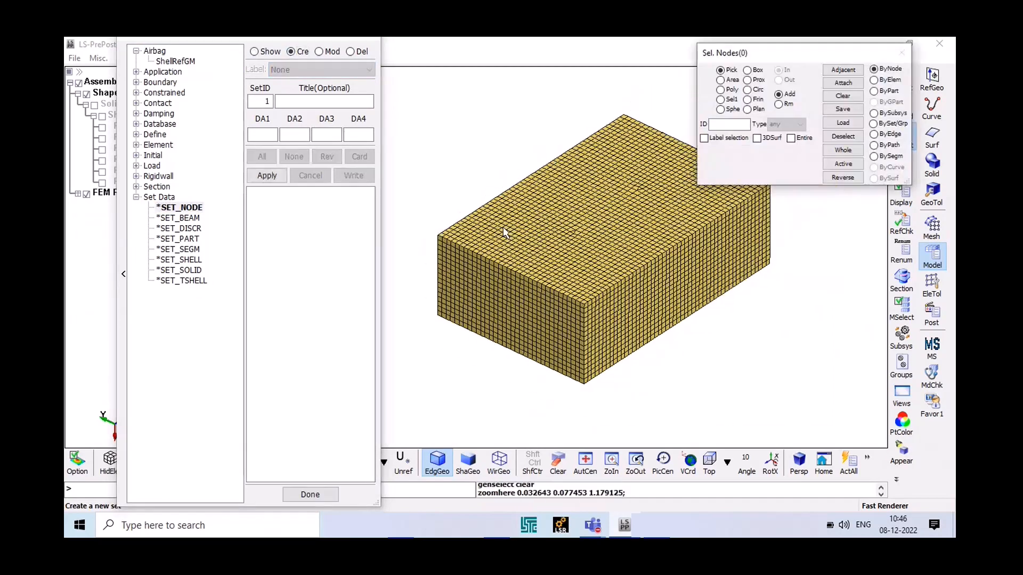
scroll(585, 209, "up", 1)
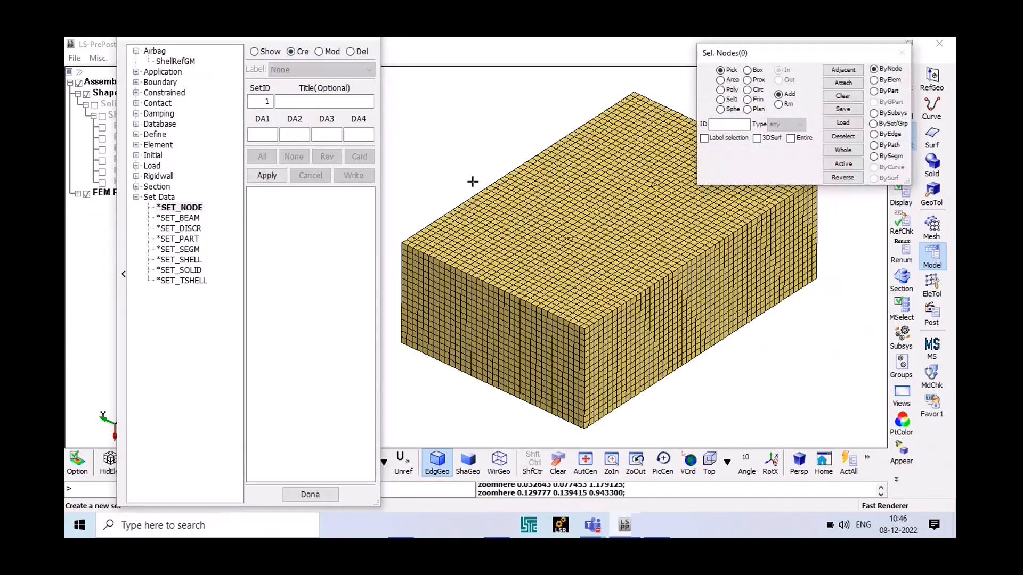
left_click(874, 80)
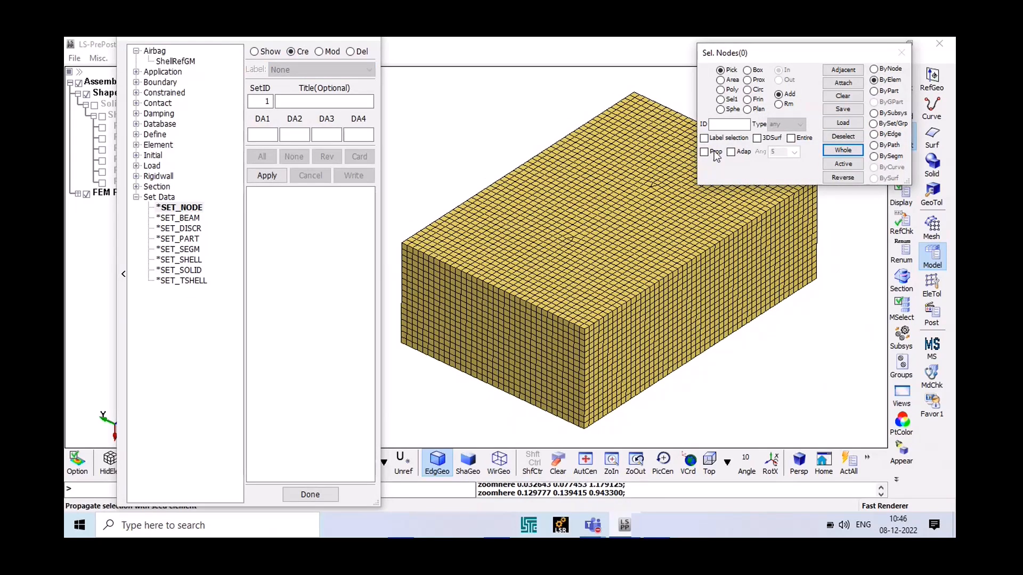
left_click(704, 151)
left_click(596, 201)
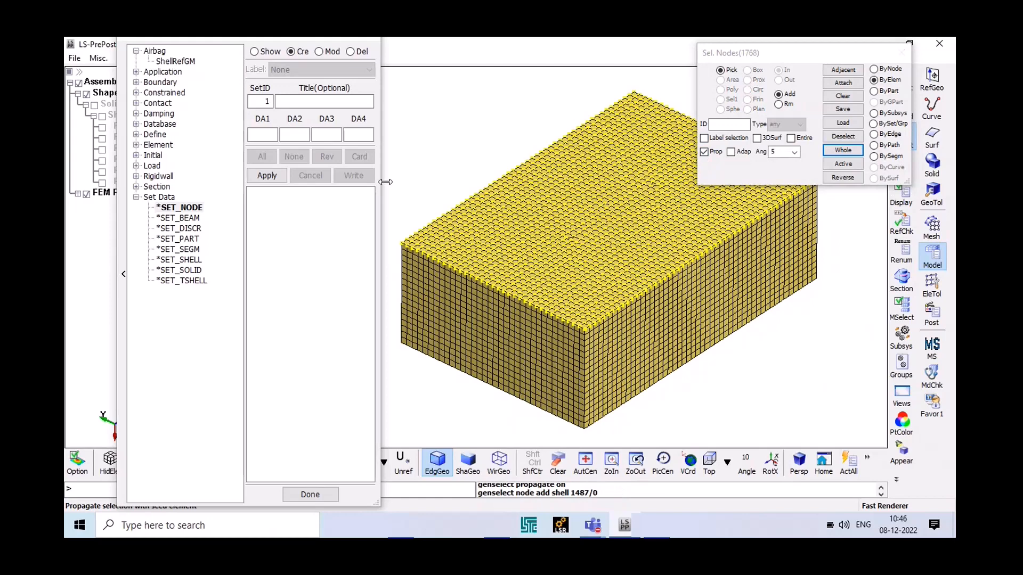
left_click(269, 178)
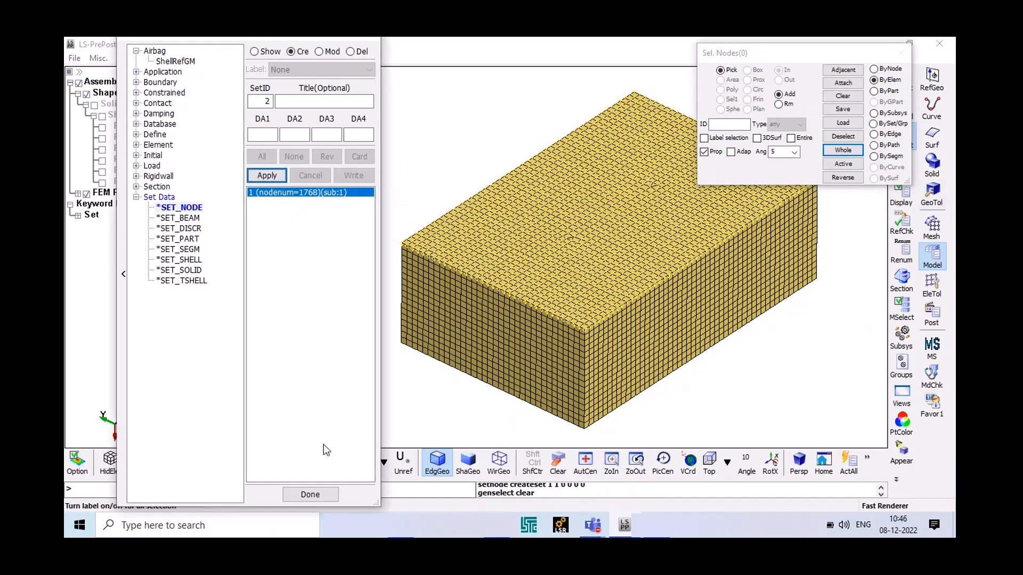
left_click(310, 494)
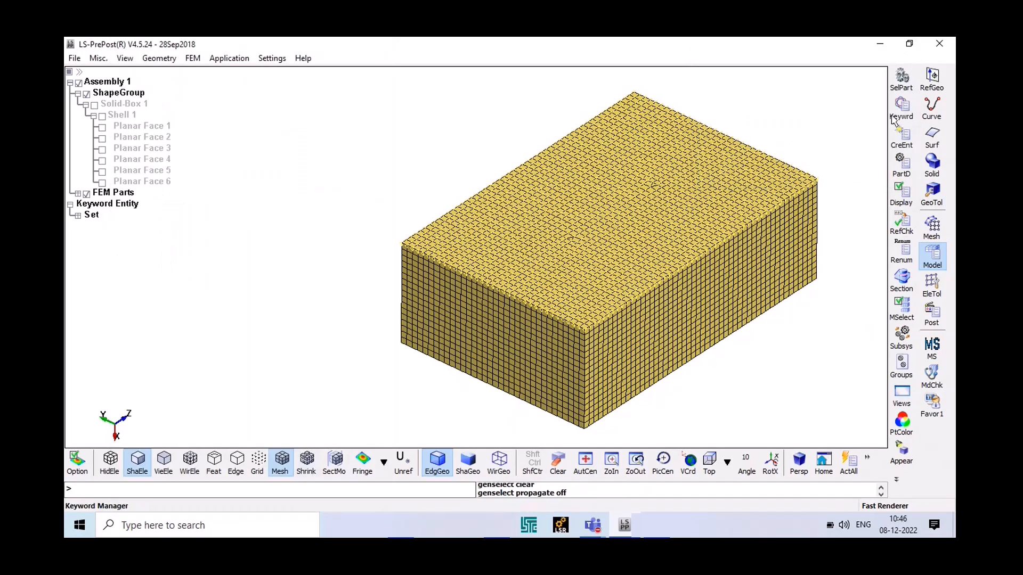
Dismiss the Keyword Manager and reopen Create Entity for the node sets
left_click(902, 124)
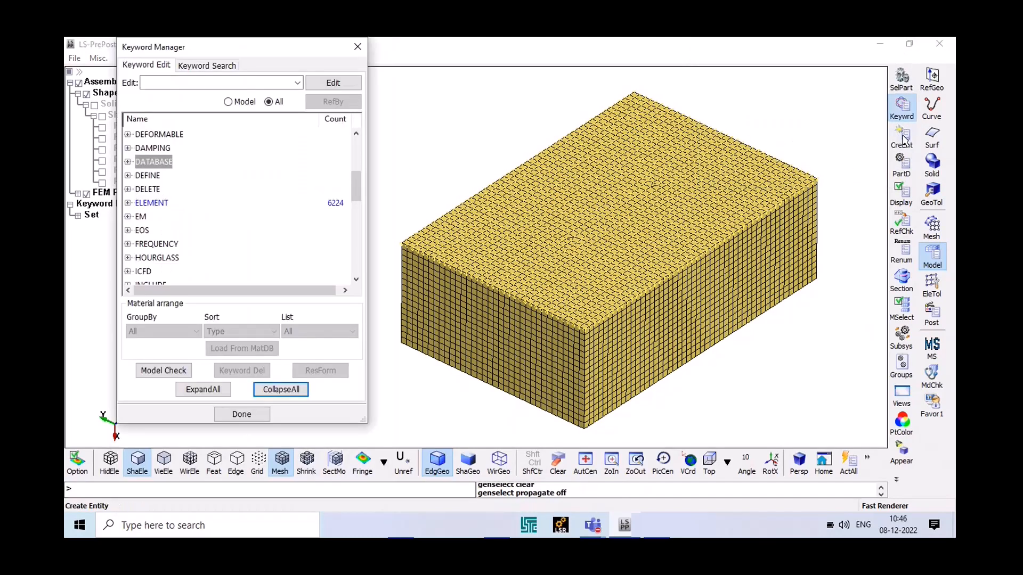
left_click(357, 49)
left_click(901, 137)
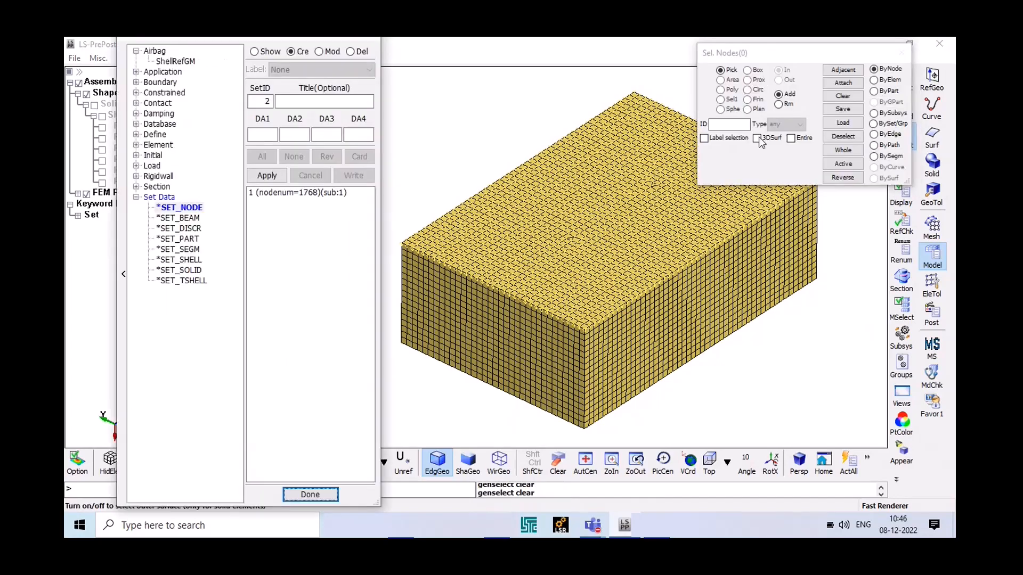
Try to select node set 1 among the created sets, and clear the node picked on the upper face
left_click(280, 190)
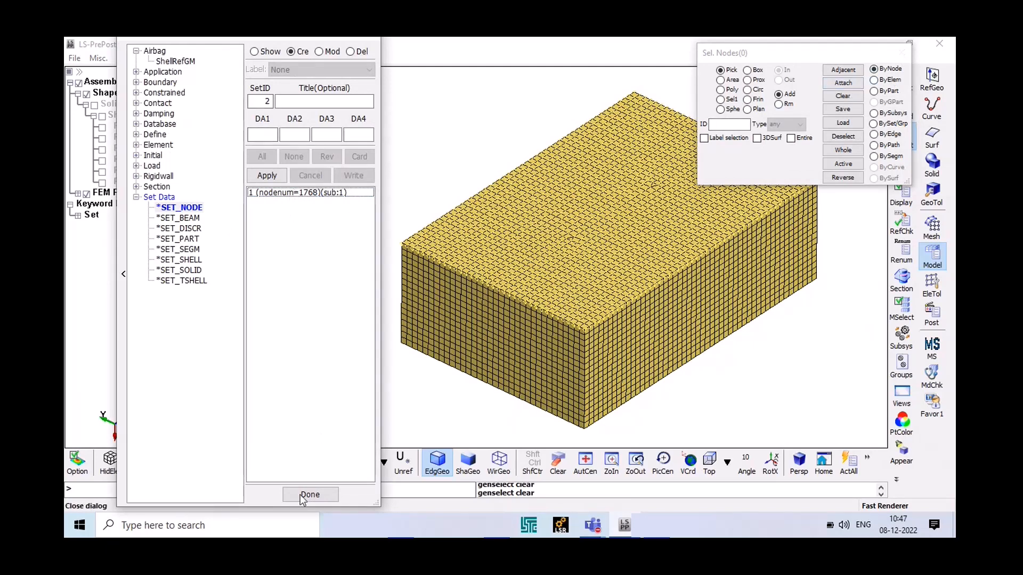
left_click(544, 260)
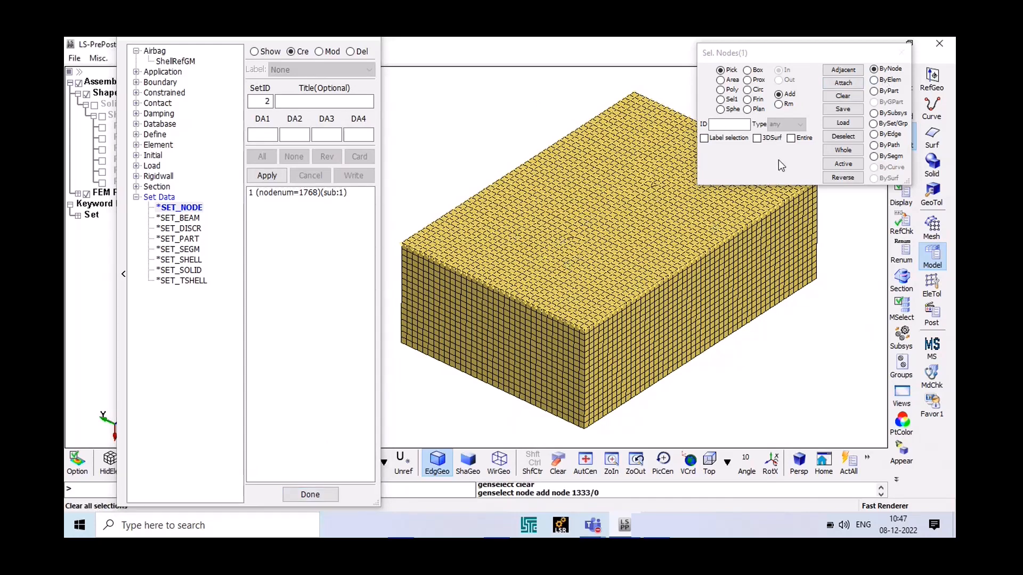
left_click(841, 97)
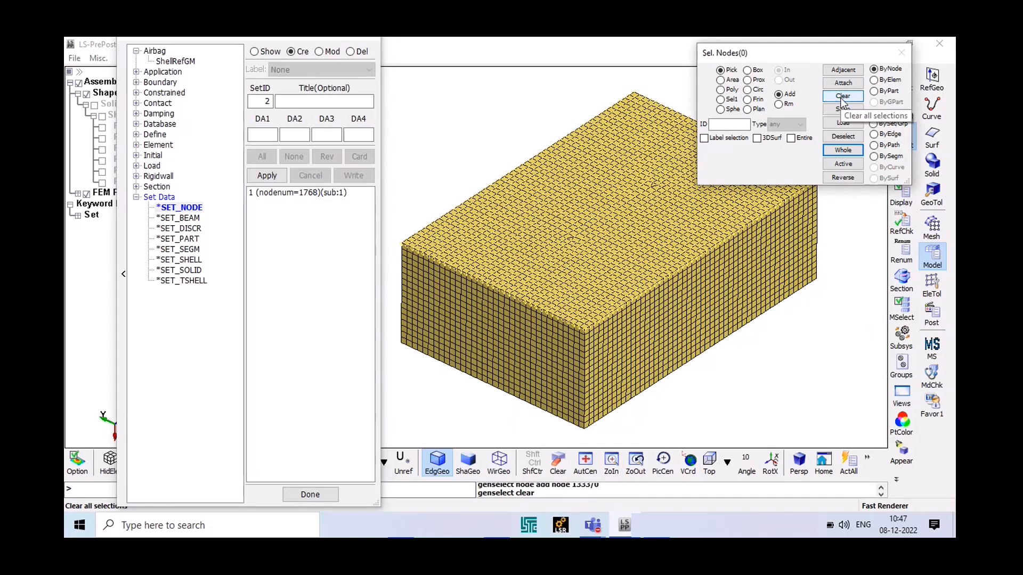
left_click(301, 192)
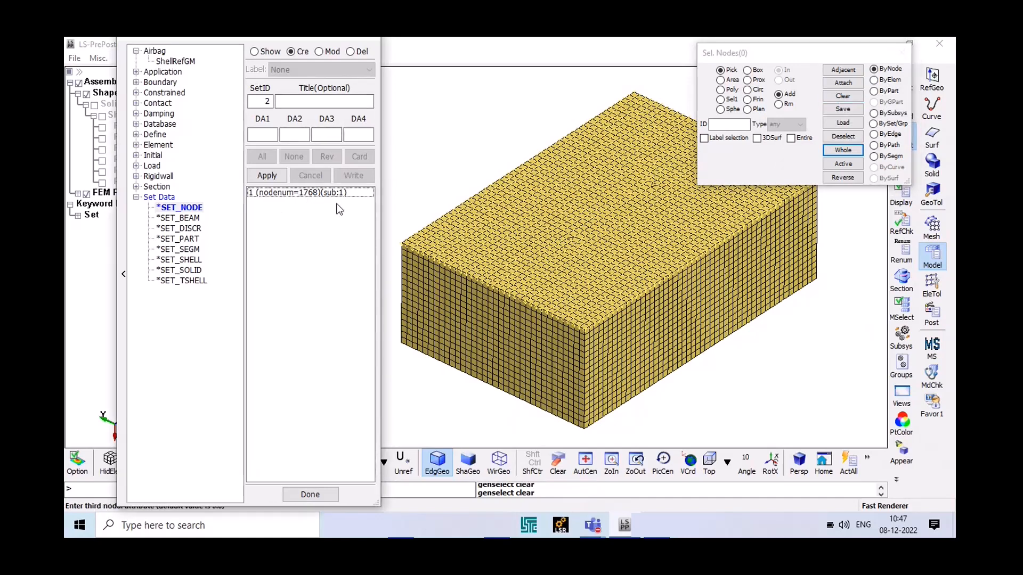
Delete the existing node set 1 from the created *SET_NODE entities
left_click(350, 51)
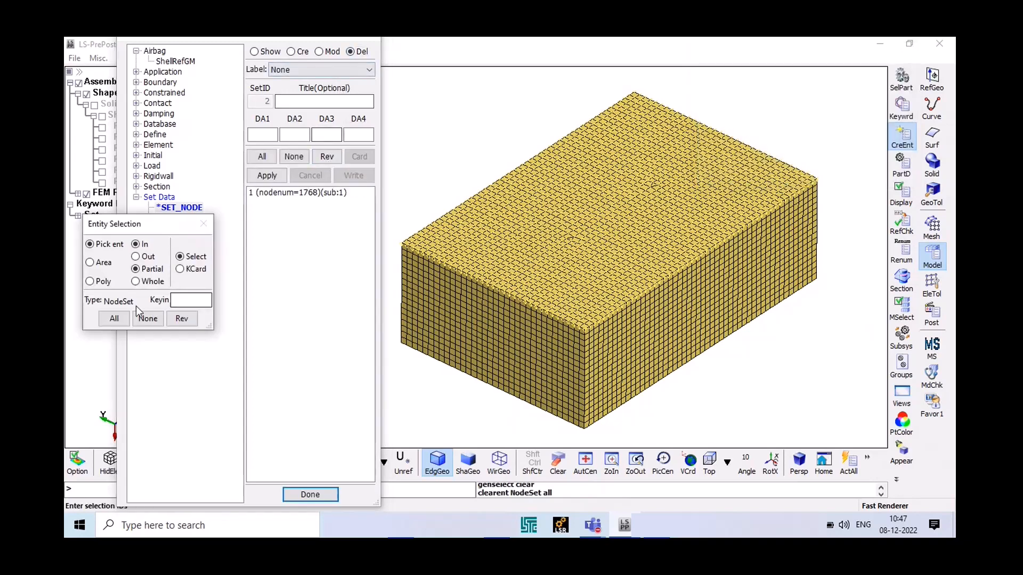
left_click(116, 319)
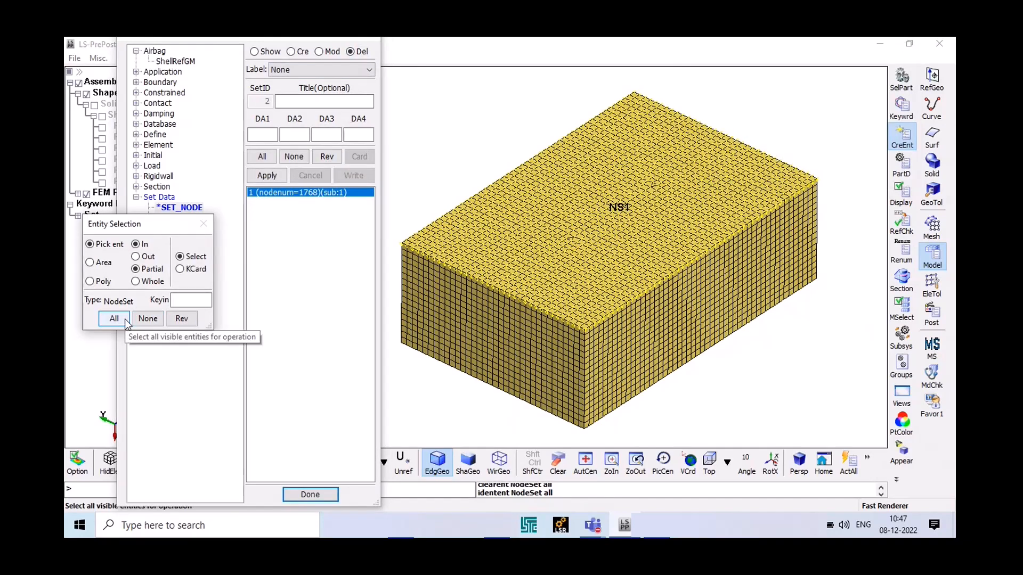
left_click(123, 321)
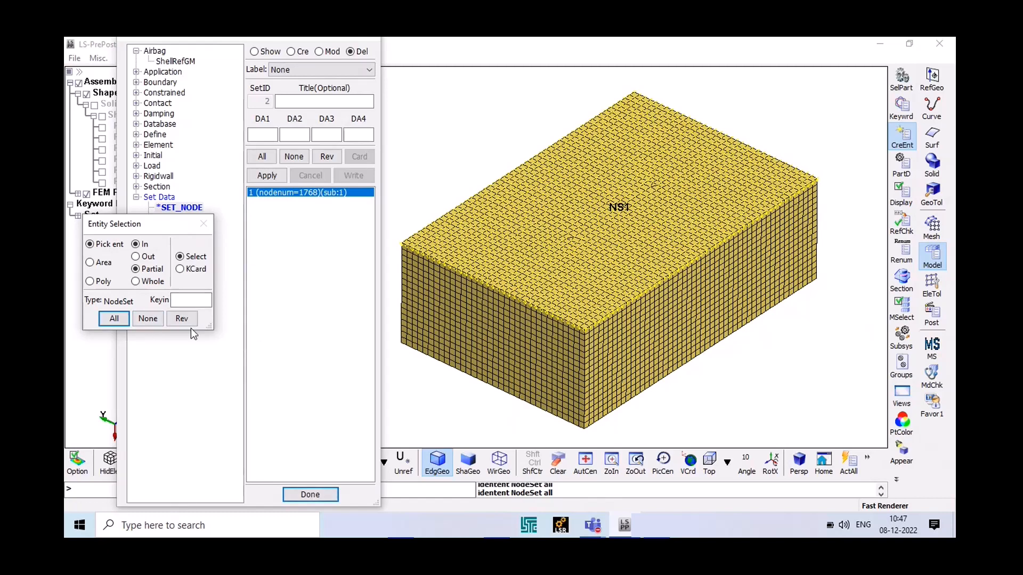
left_click(146, 319)
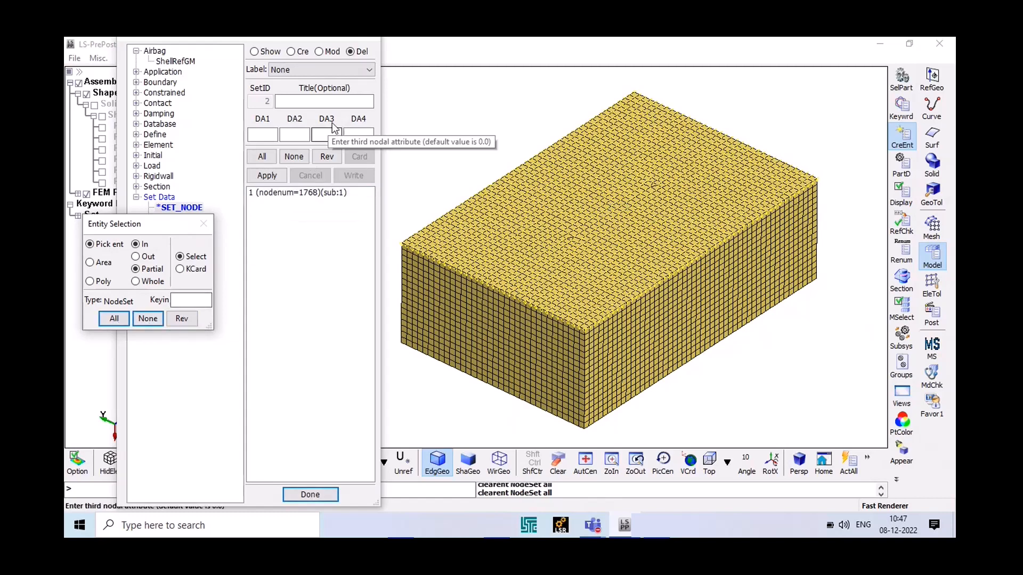
left_click(272, 194)
left_click(269, 177)
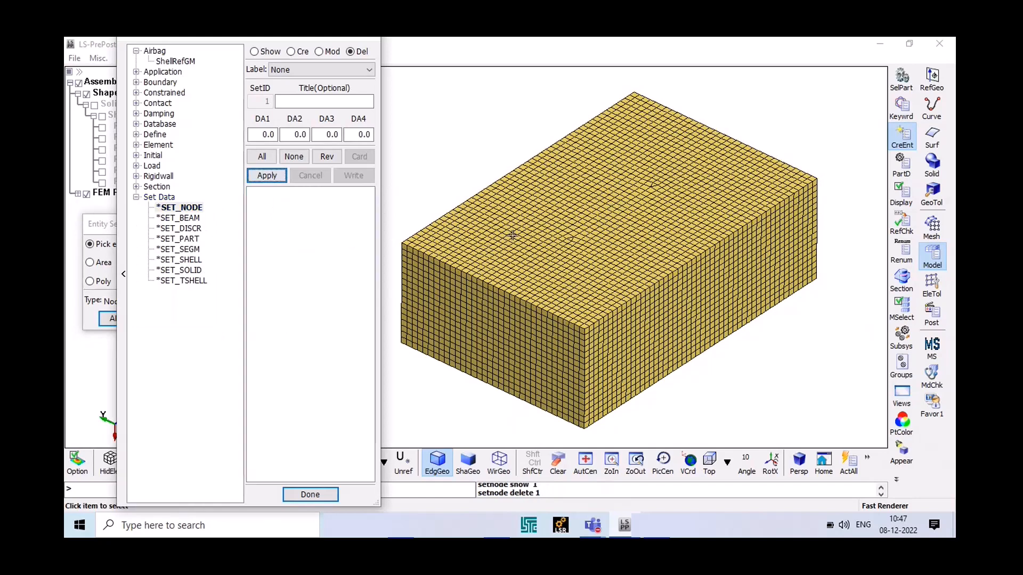
left_click(567, 217)
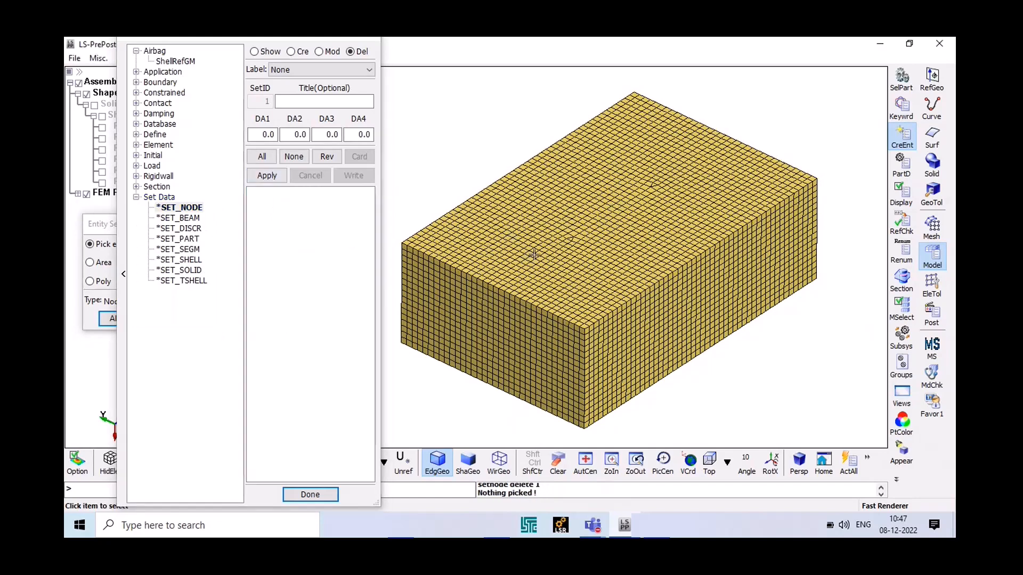
Create node set 1 from all nodes of the box using an area selection, and finish entity creation
left_click(293, 52)
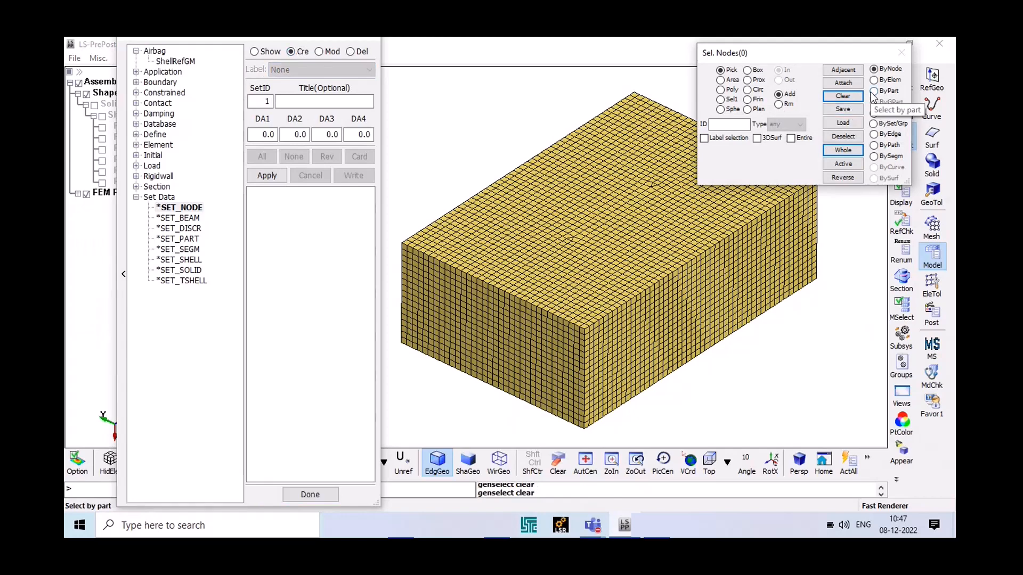
left_click(721, 80)
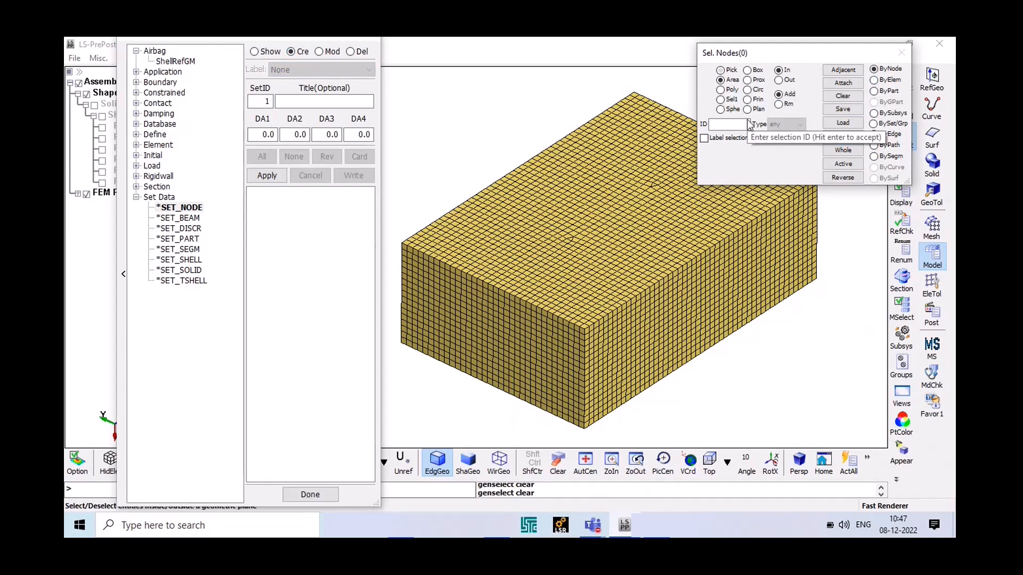
left_click(708, 468)
left_click_drag(531, 130, 609, 242)
scroll(609, 242, "up", 2)
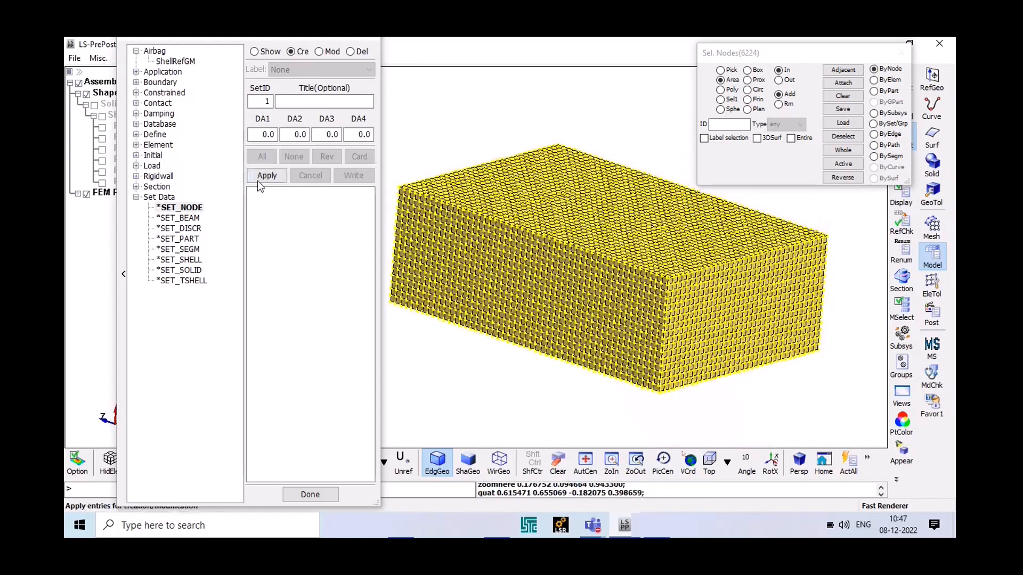
left_click(258, 180)
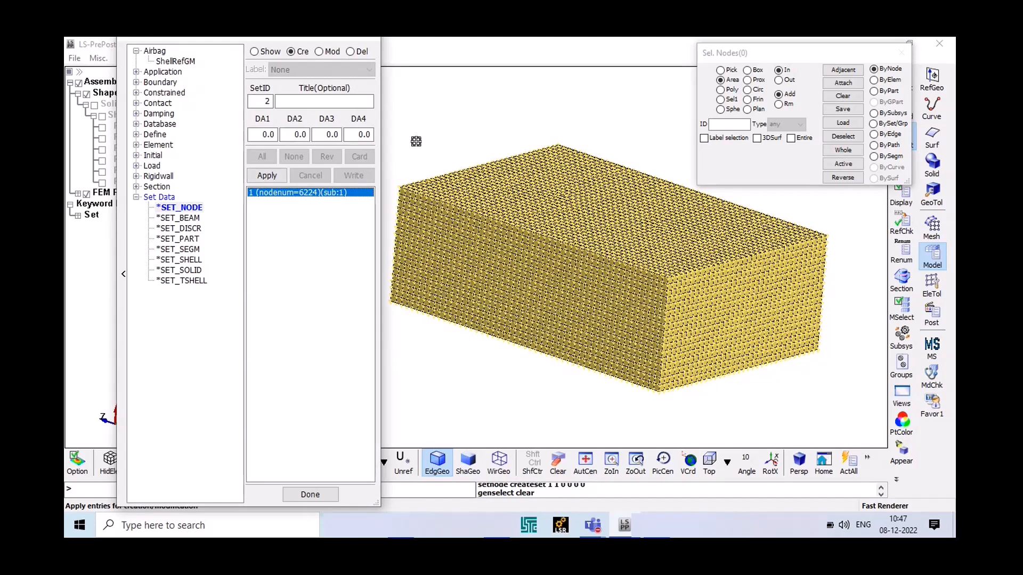
left_click_drag(646, 176, 593, 189, "shift")
scroll(593, 190, "down", 2)
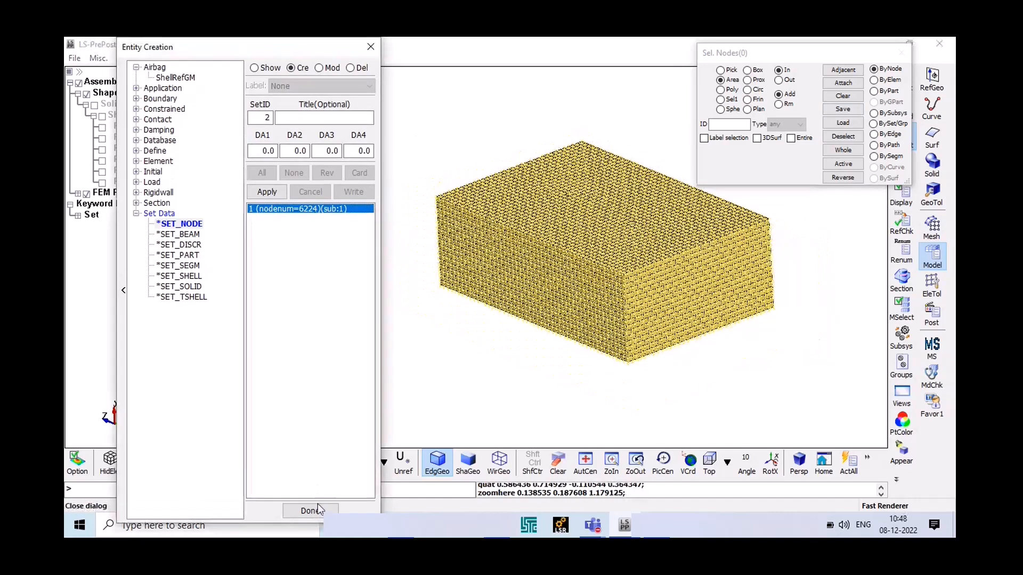
left_click(321, 508)
Open the Identify element tool for identifying nodes
scroll(670, 182, "up", 1)
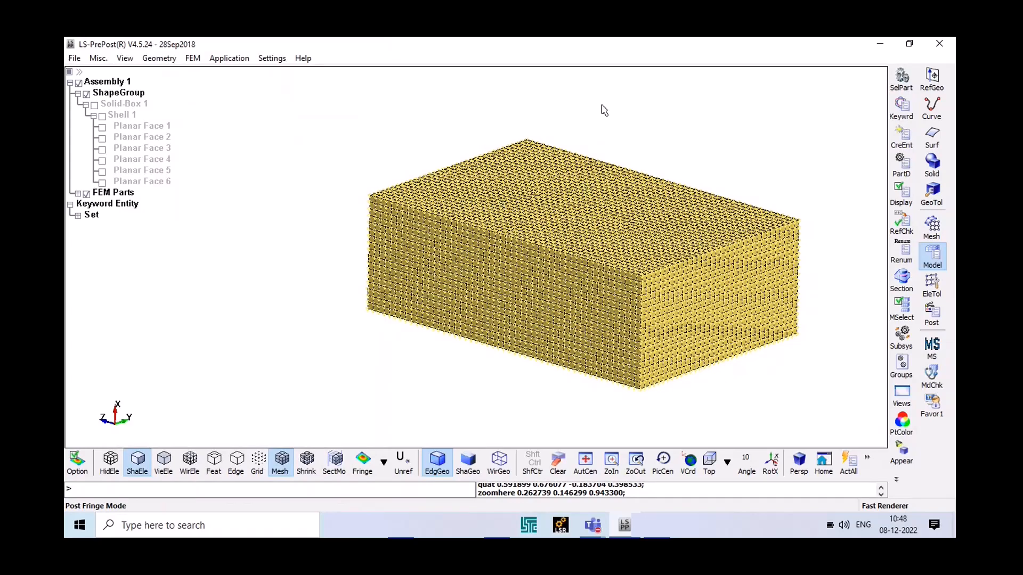
left_click(194, 59)
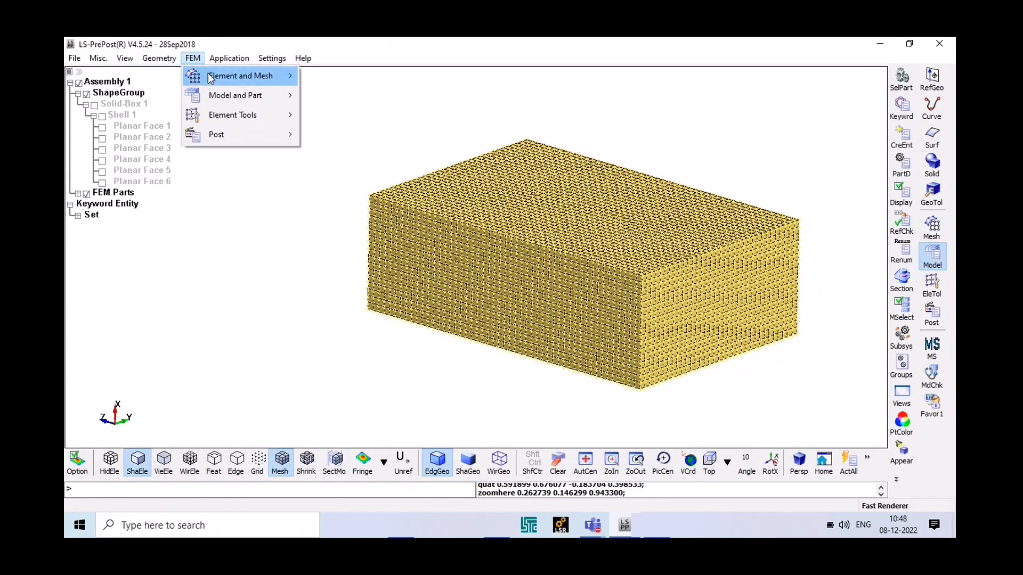
mouse_move(283, 79)
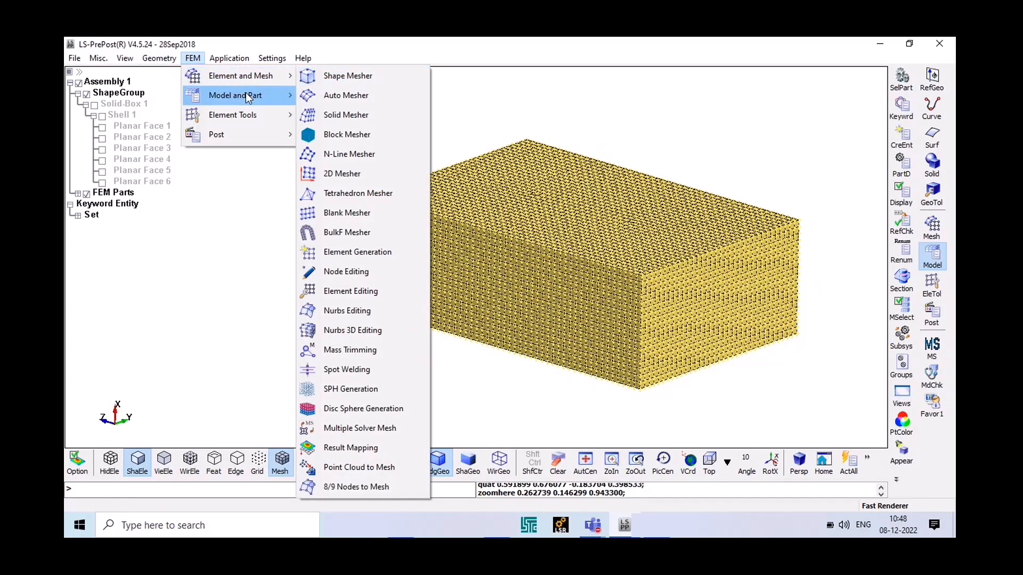
left_click(309, 114)
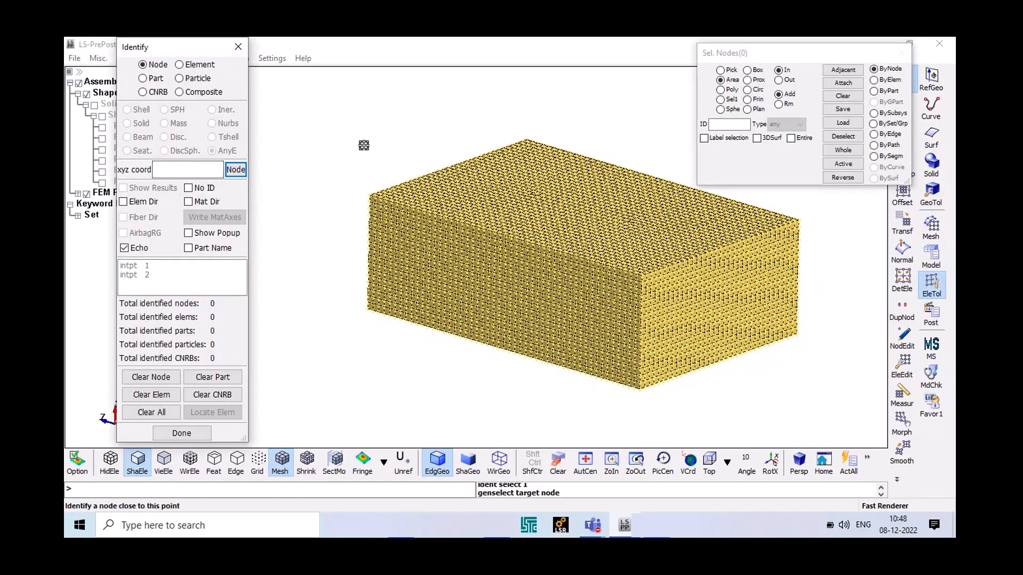
Try to identify node 150 on the box by its ID
left_click(718, 124)
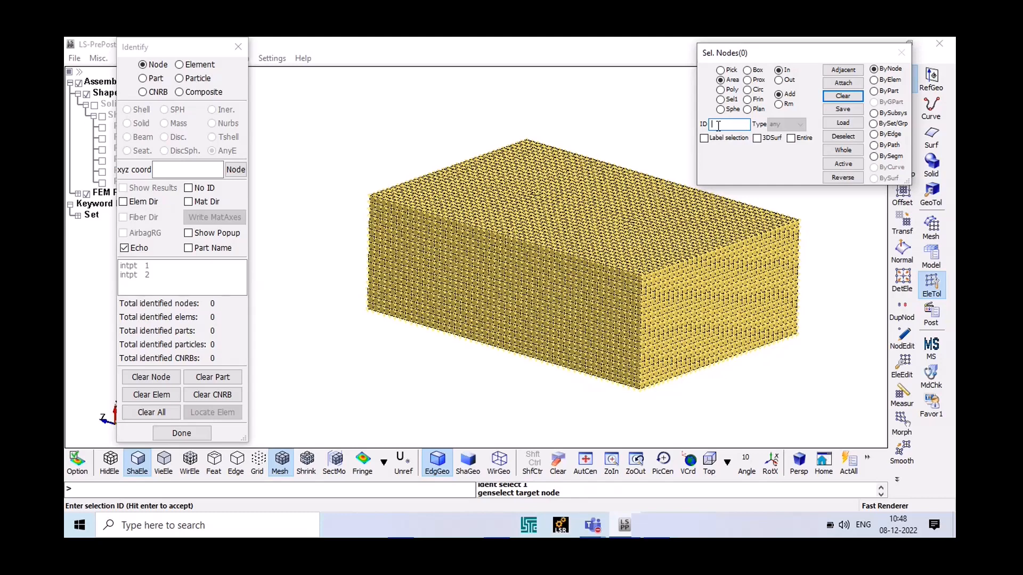
type("0")
key("Return")
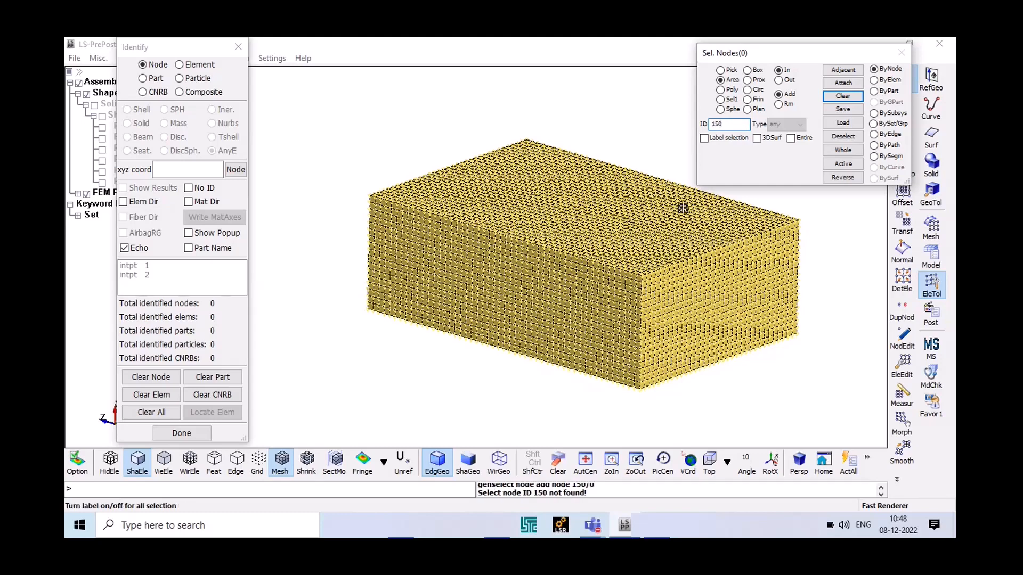
scroll(587, 216, "up", 3)
scroll(588, 216, "down", 6)
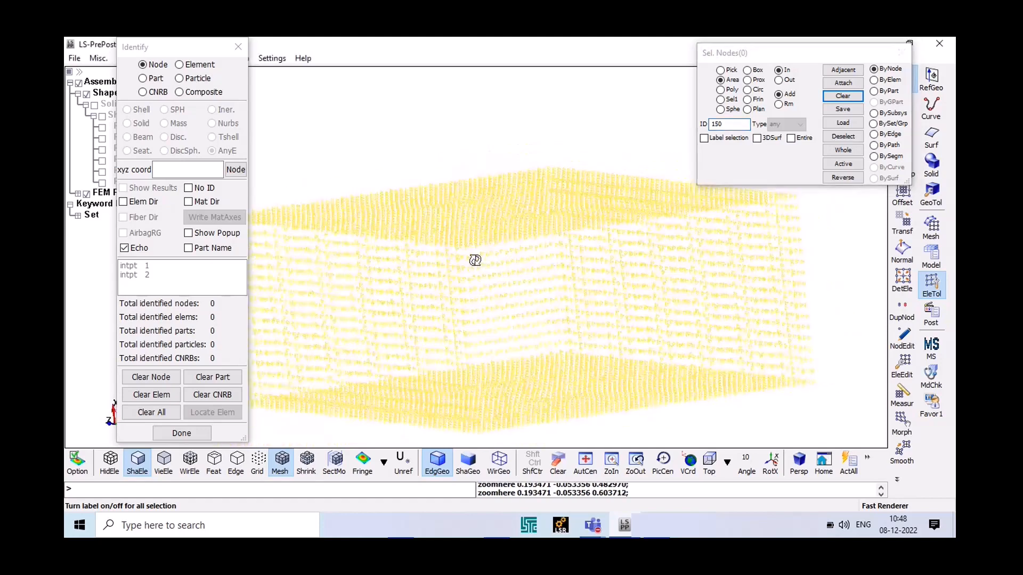
left_click_drag(539, 293, 527, 365, "shift")
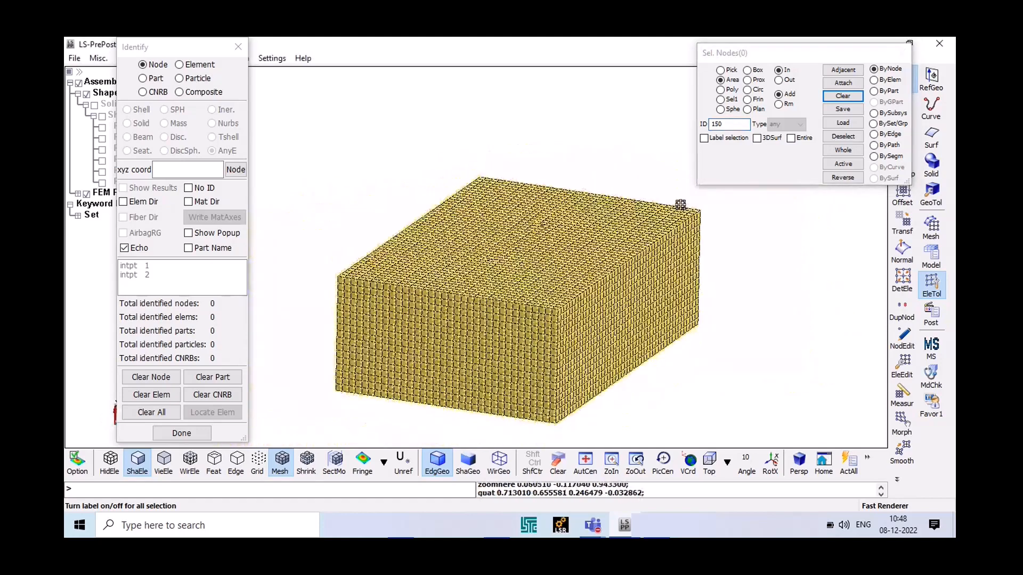
left_click(734, 126)
type("150")
key("Return")
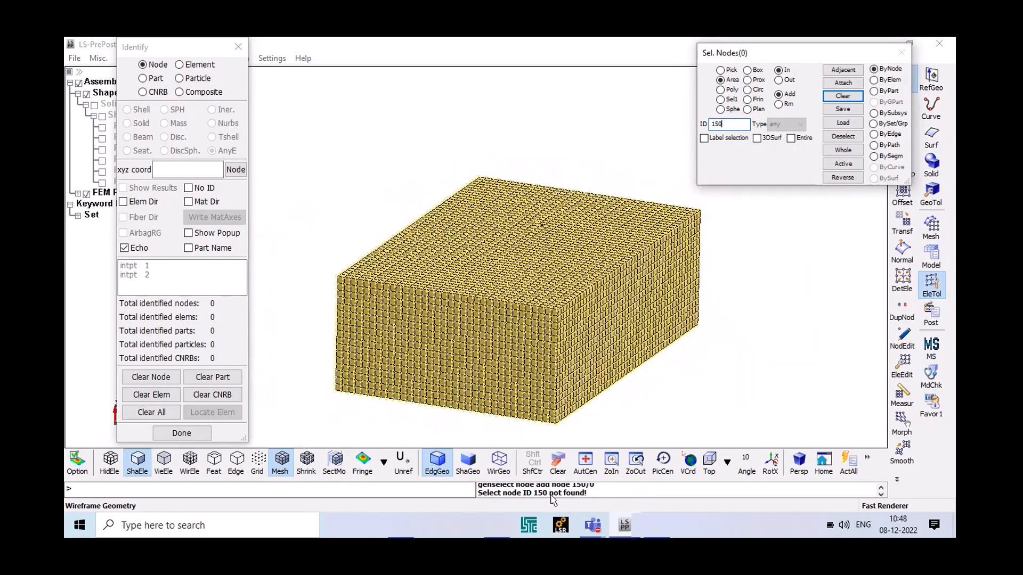
Identify node 2001 by its ID and examine its location on the box mesh
double_click(724, 126)
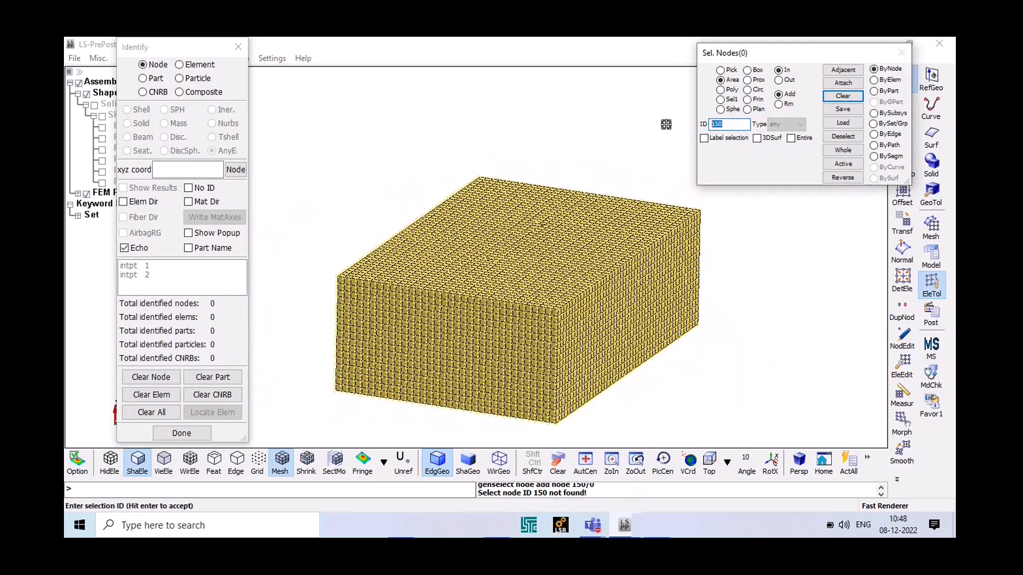
type("2001")
key("Return")
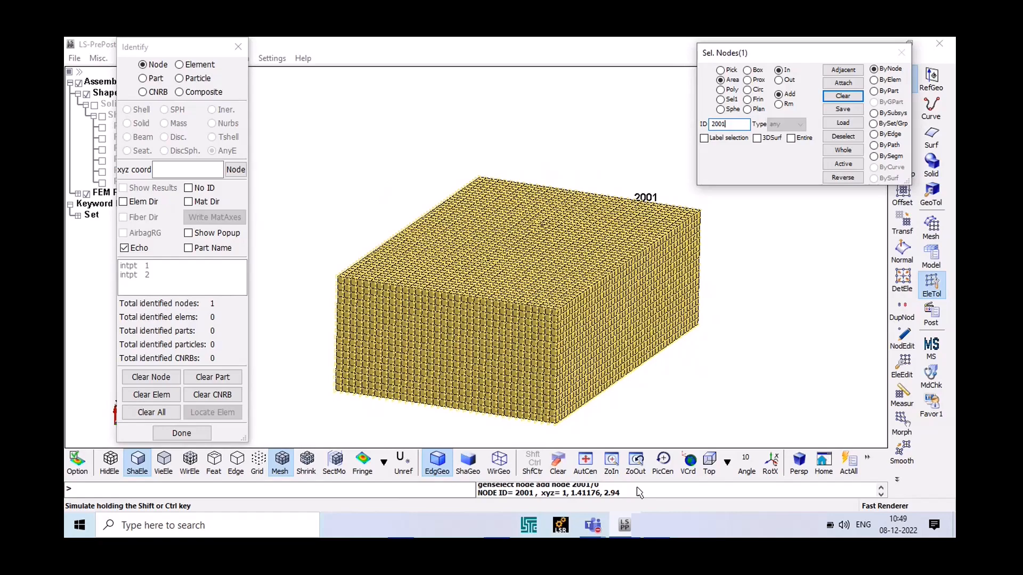
left_click_drag(687, 328, 649, 239, "shift")
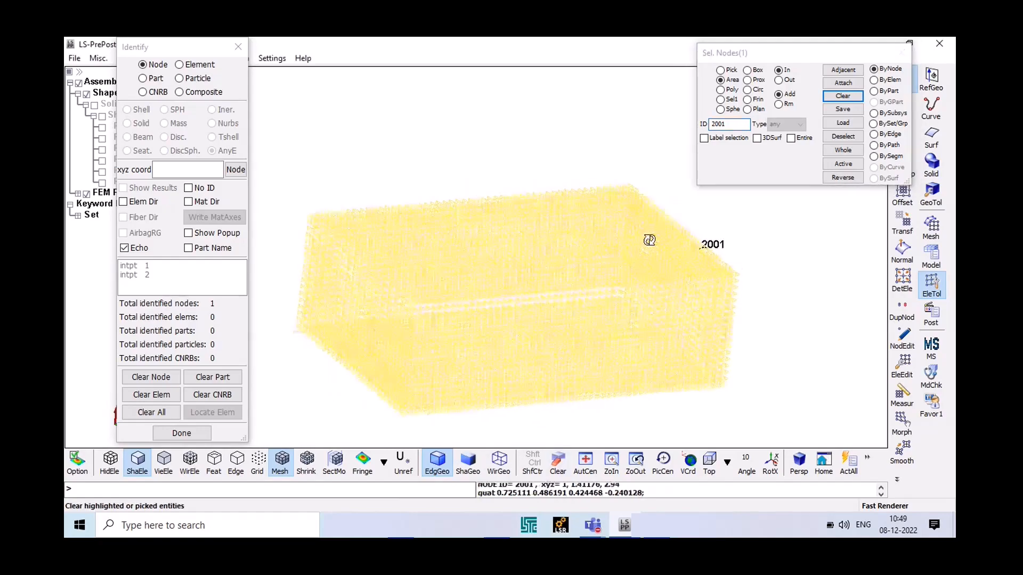
scroll(639, 267, "up", 6)
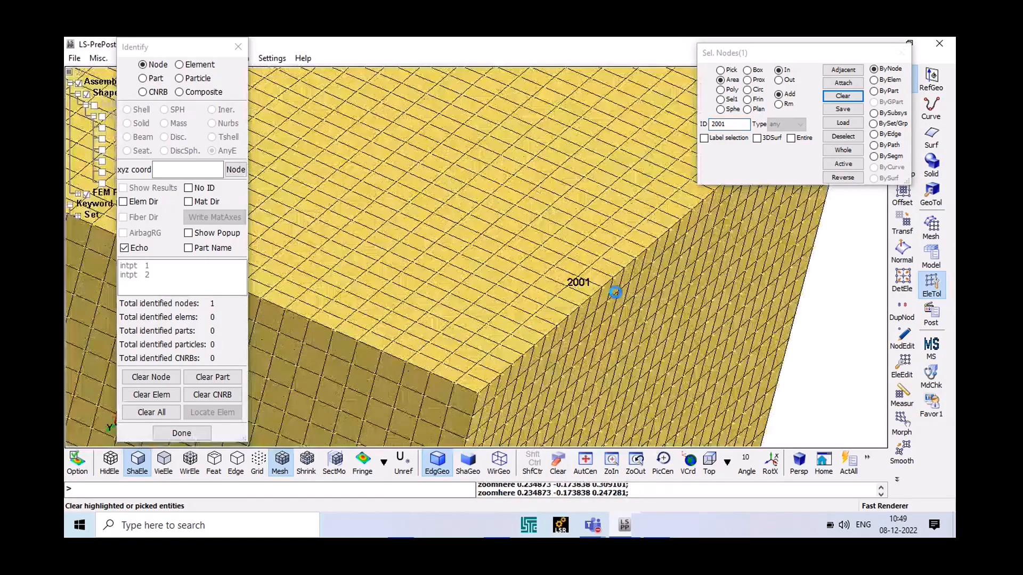
scroll(615, 293, "up", 3)
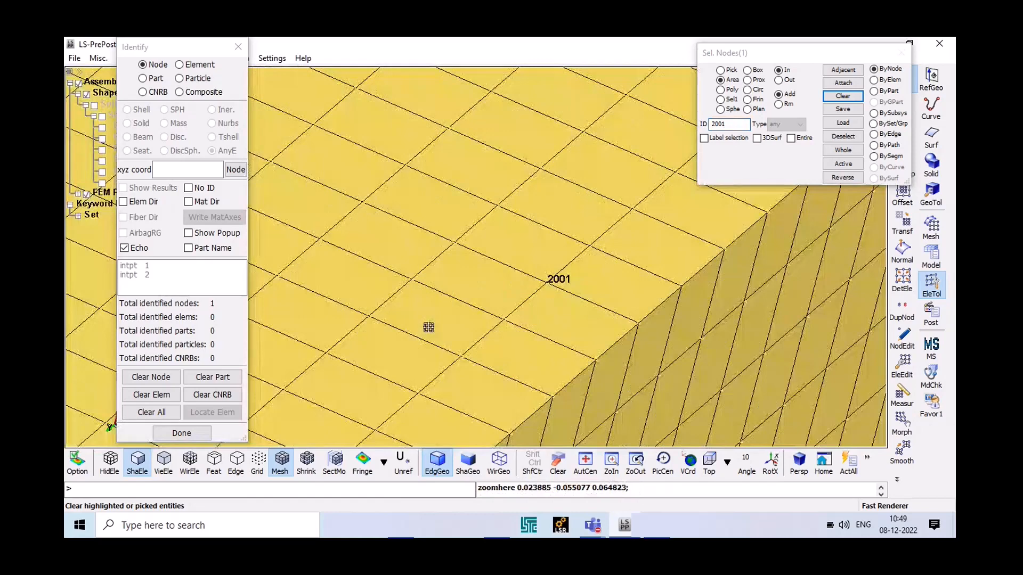
Identify node 3001 by its ID as well and examine its location on the upper face
double_click(727, 124)
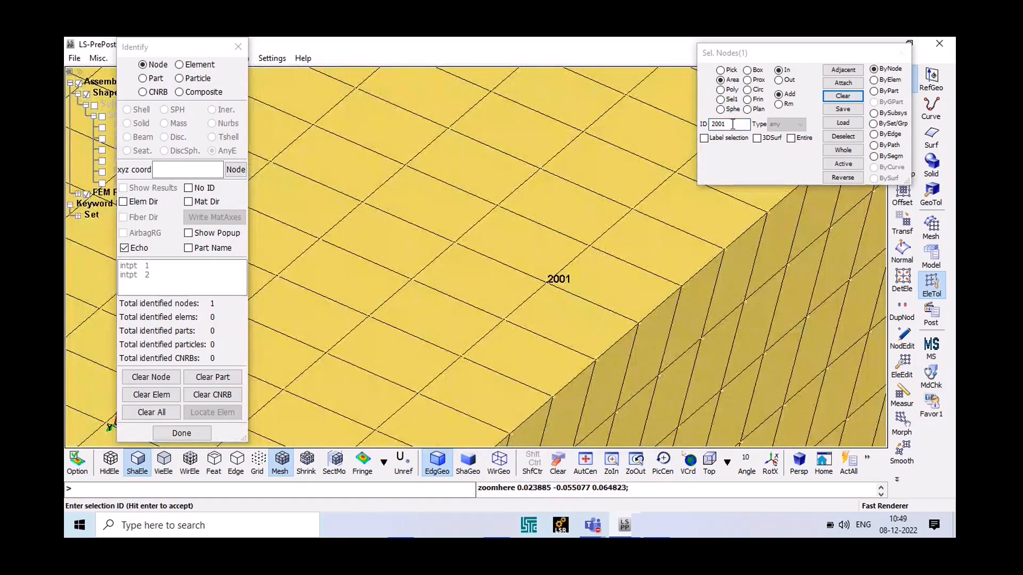
type("300")
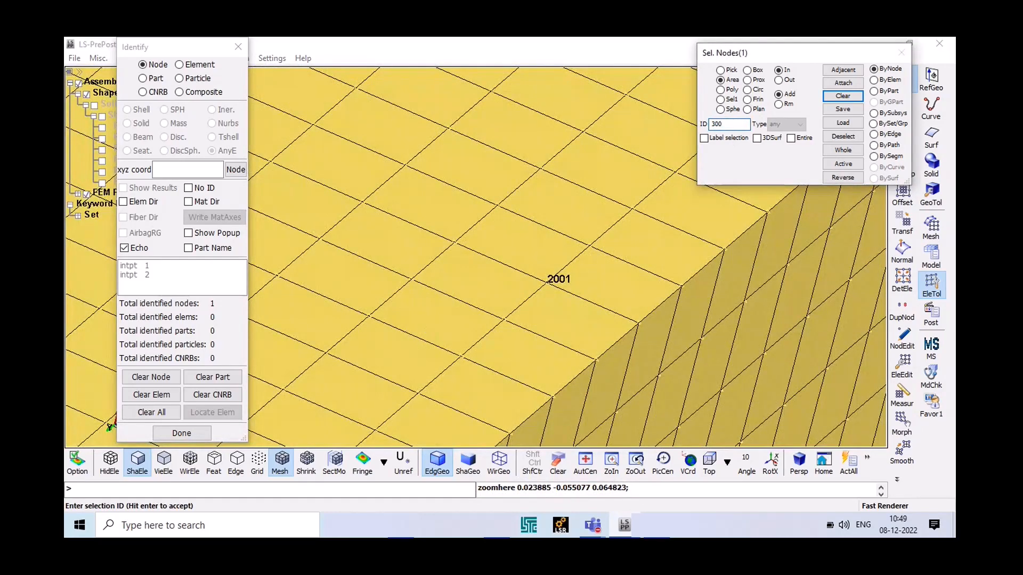
type("1")
key("Return")
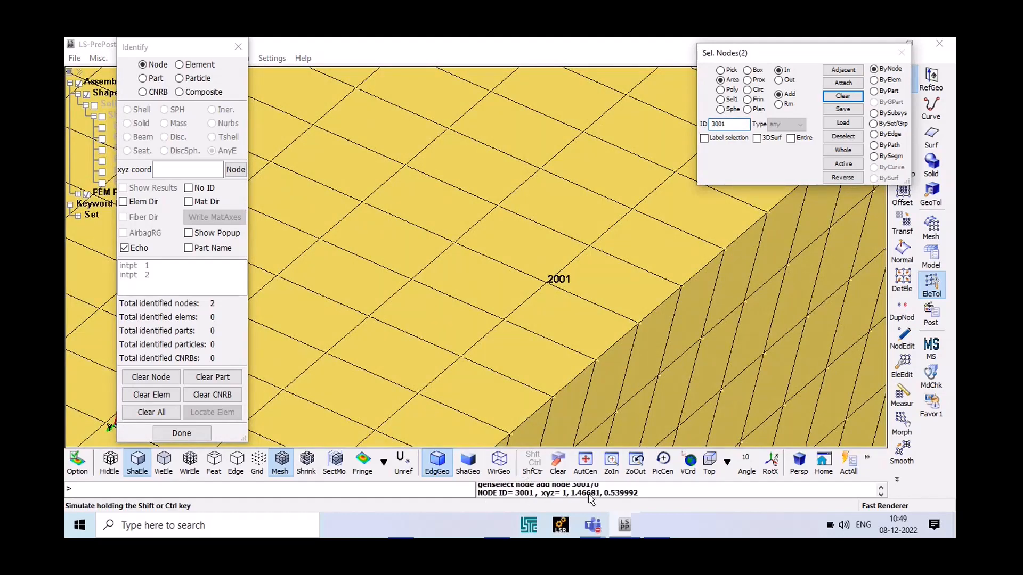
scroll(506, 234, "down", 2)
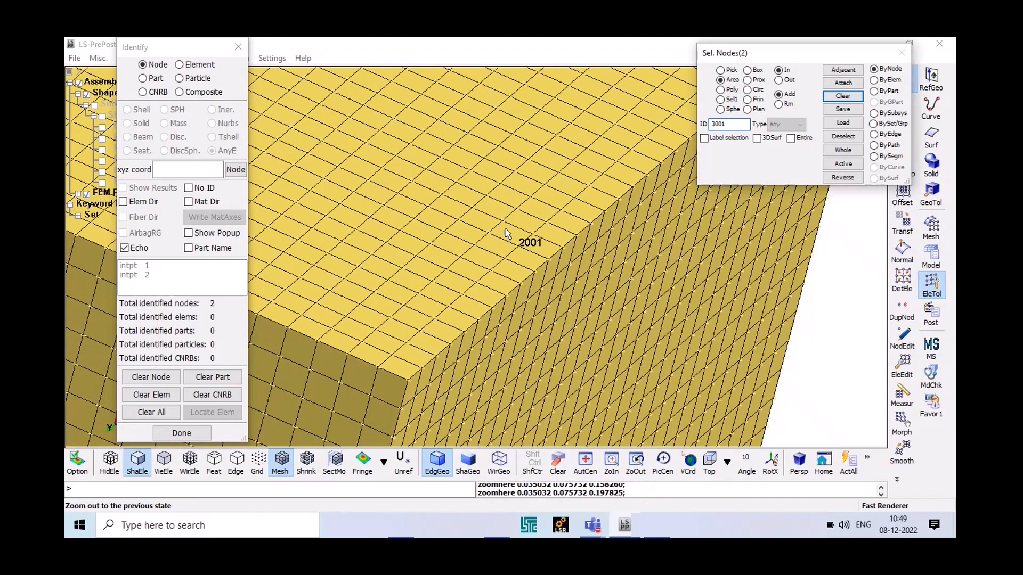
scroll(506, 233, "down", 9)
left_click_drag(507, 234, 420, 218, "shift")
scroll(430, 283, "up", 3)
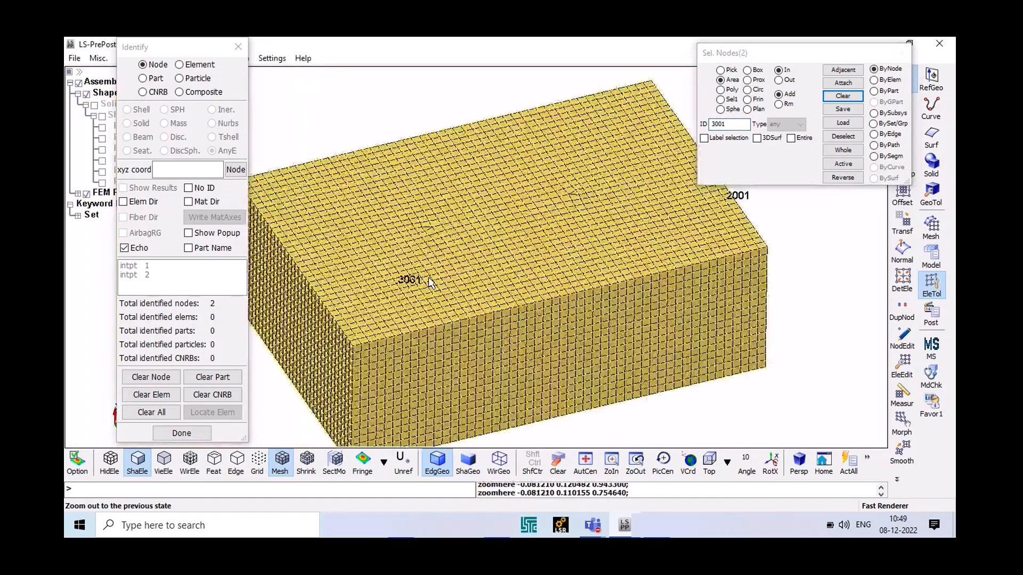
scroll(431, 283, "up", 5)
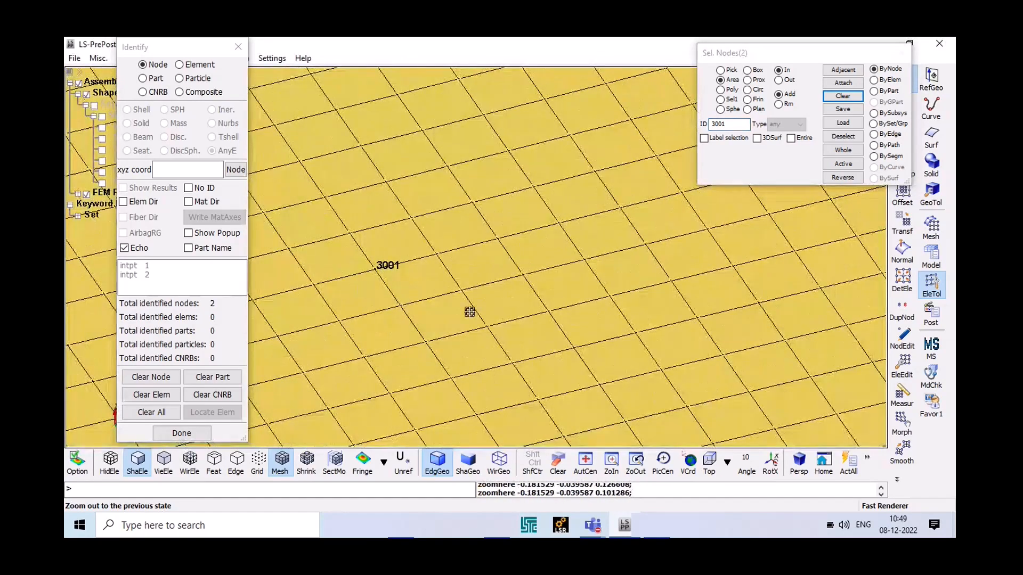
Clear the node selection and all identified entities, and close Identify
scroll(470, 312, "down", 5)
scroll(535, 306, "down", 3)
left_click_drag(535, 307, 462, 345, "shift")
left_click(843, 96)
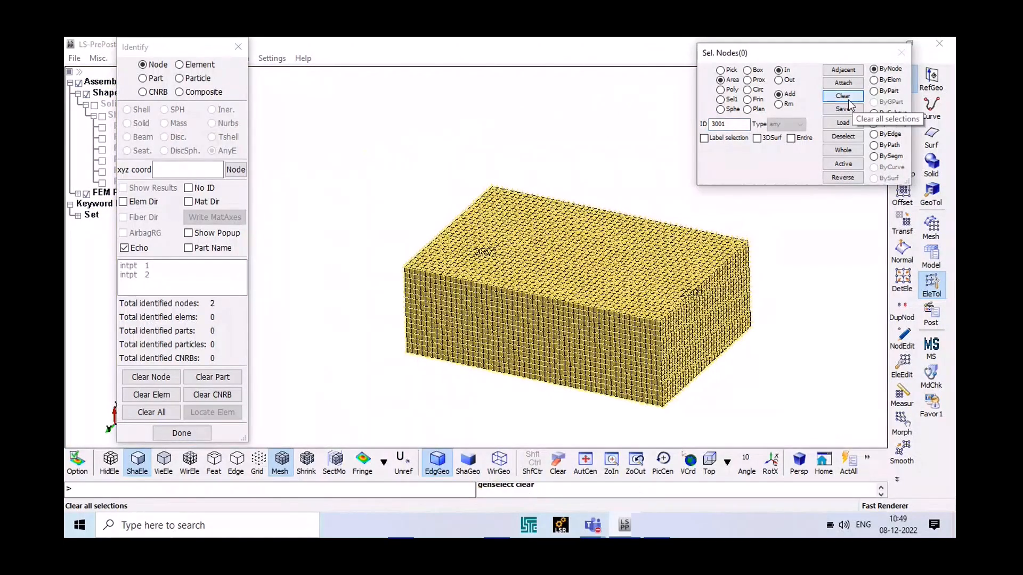
left_click(843, 96)
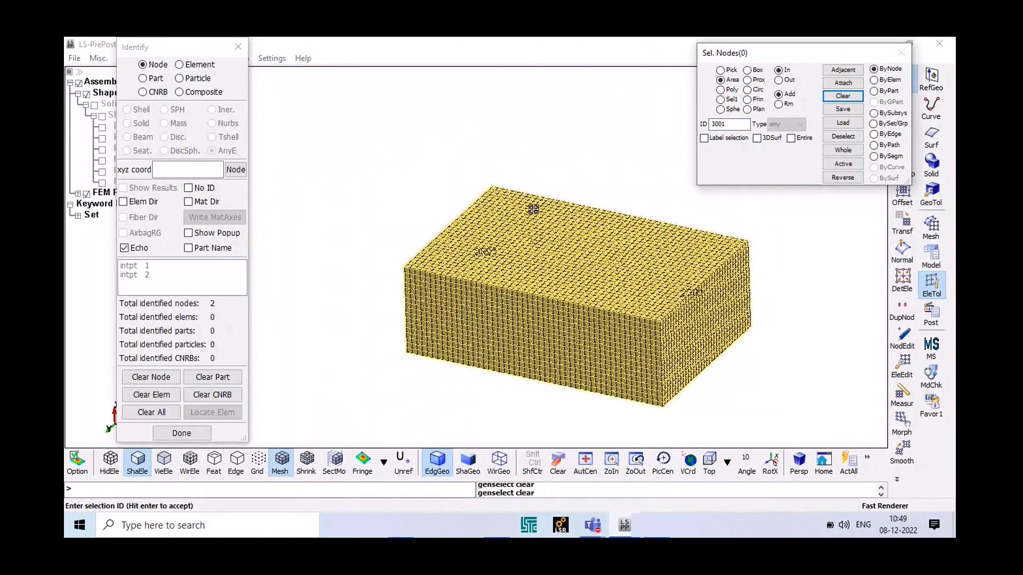
left_click(167, 414)
left_click(179, 435)
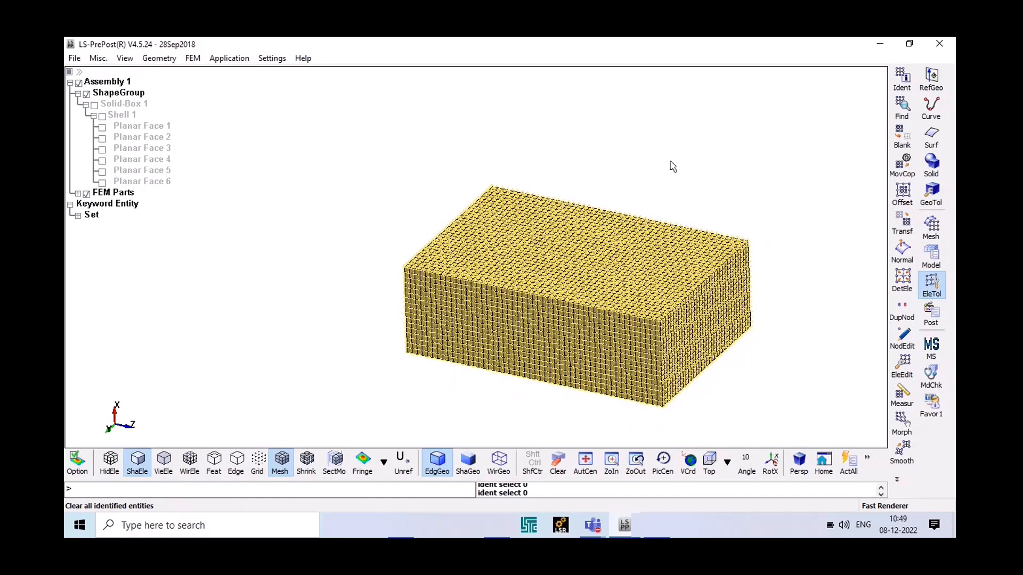
left_click_drag(670, 163, 368, 235, "shift")
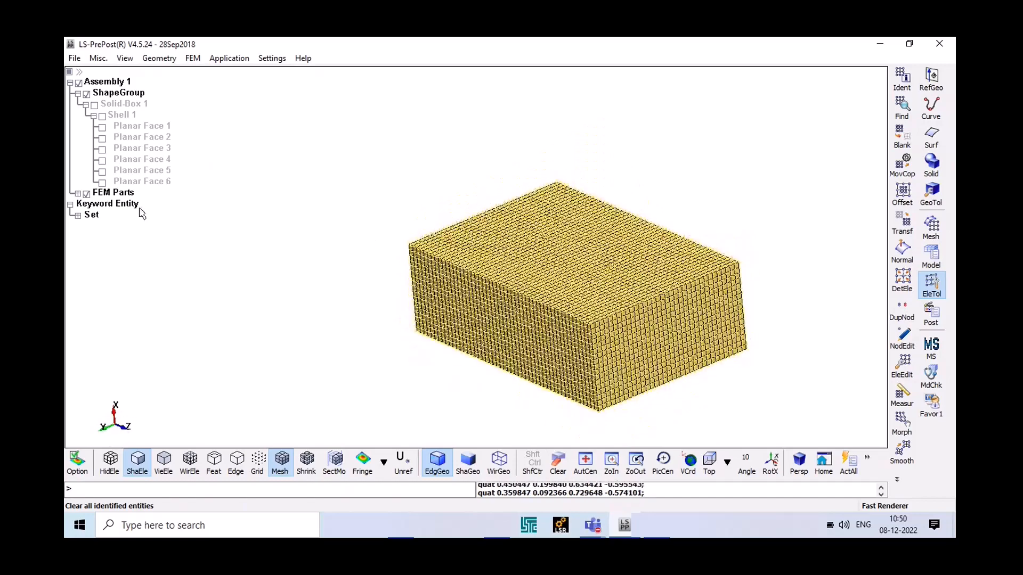
Delete the *SET_NODE_LIST keyword from the model's SET entries with the Keyword Manager, filtered to model keywords only, and close it
left_click(90, 218)
left_click(106, 204)
left_click(113, 192)
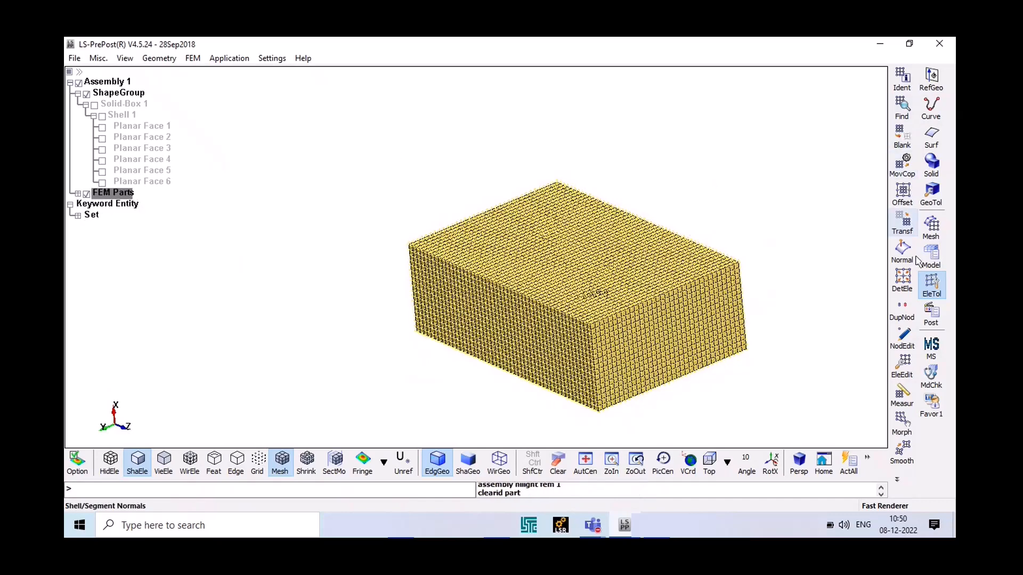
left_click(936, 251)
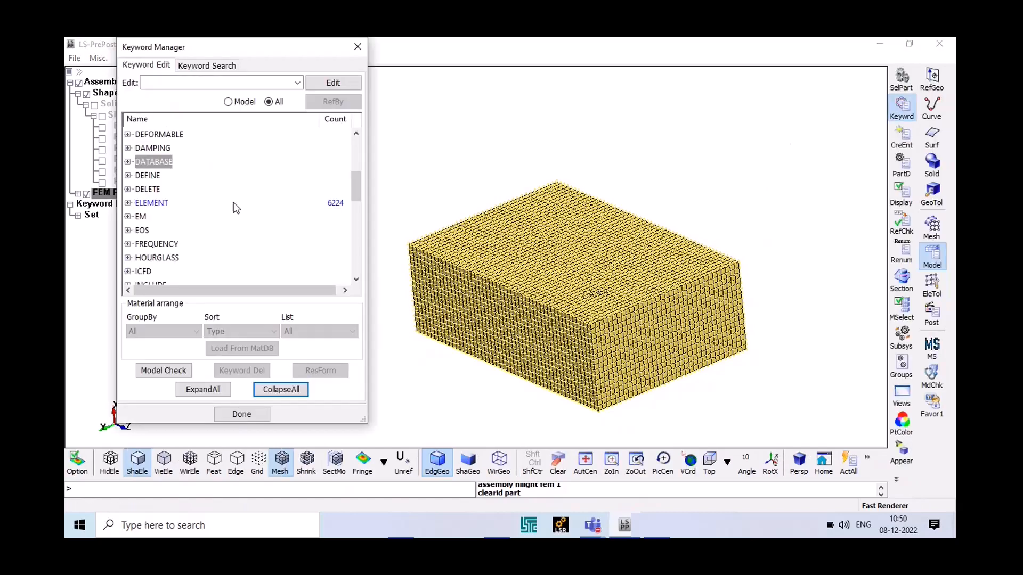
left_click(228, 102)
left_click(141, 176)
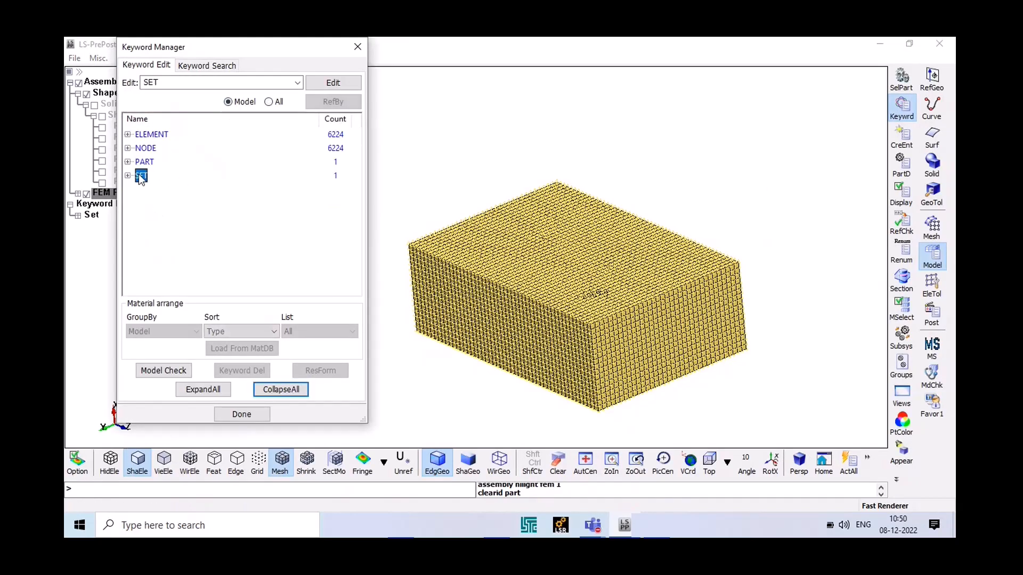
right_click(141, 175)
left_click(154, 185)
left_click(453, 338)
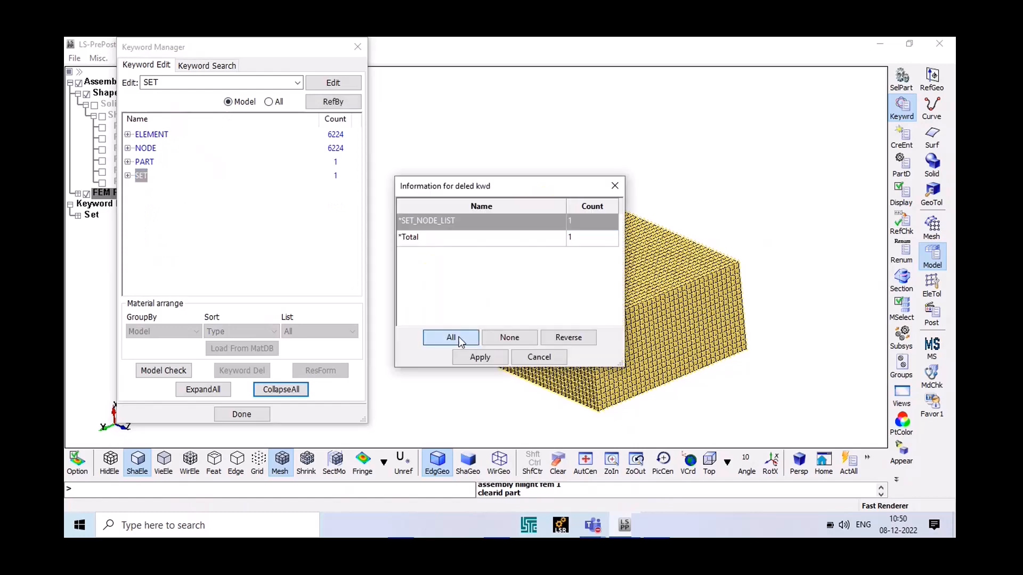
left_click(474, 362)
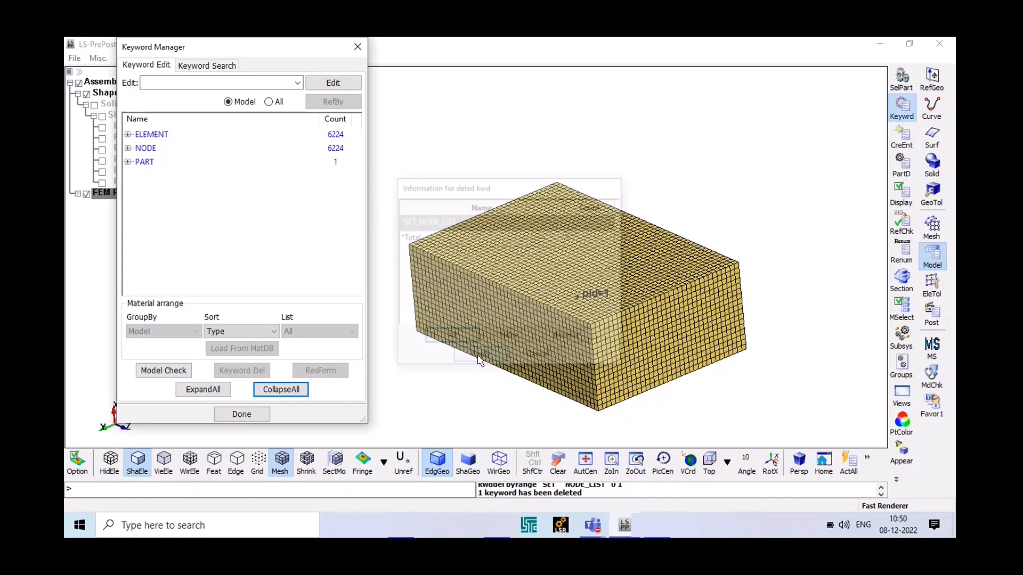
left_click(241, 415)
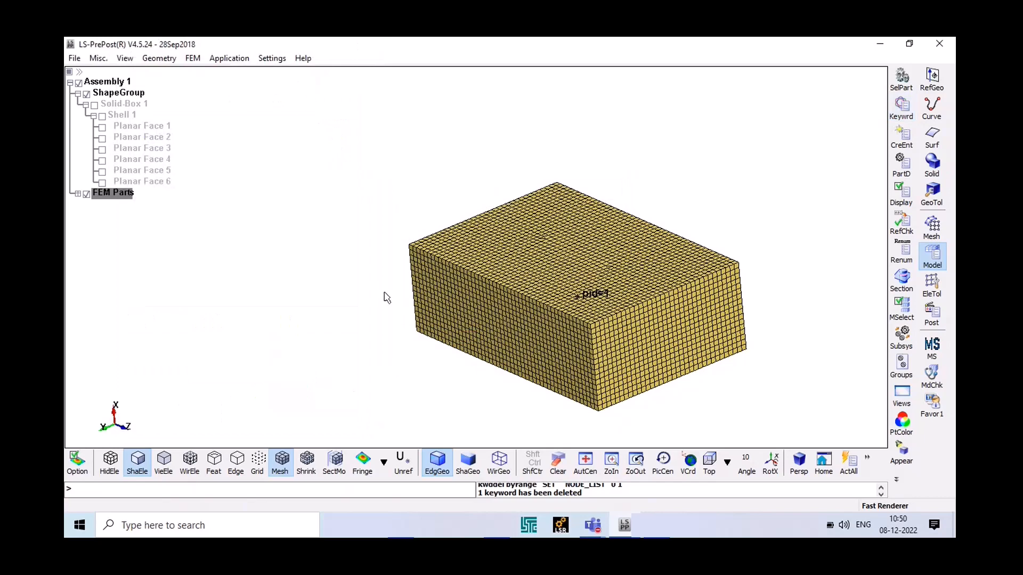
Show the meshed box from the top view
left_click_drag(393, 317, 721, 341, "shift")
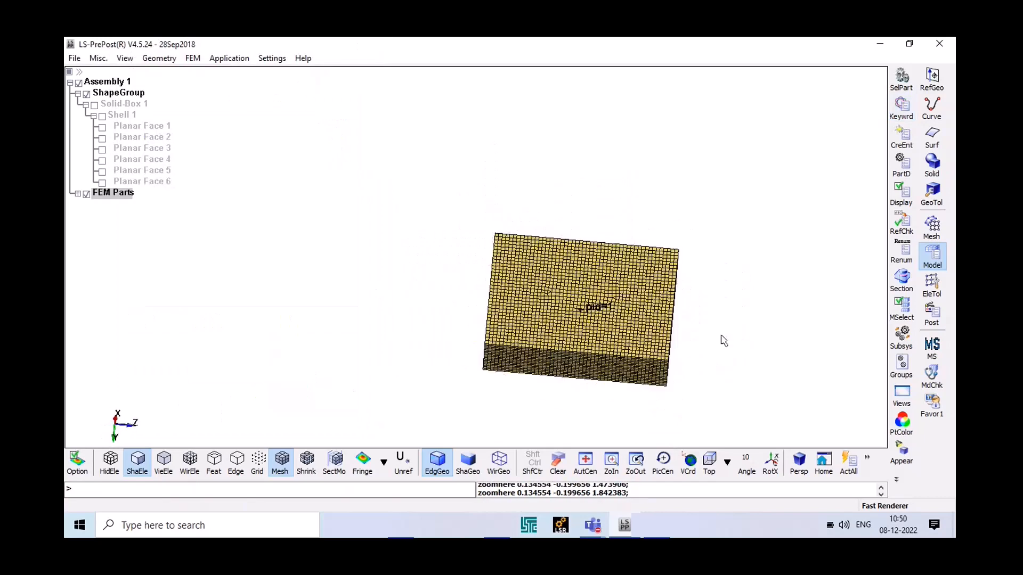
scroll(675, 338, "up", 2)
left_click(708, 462)
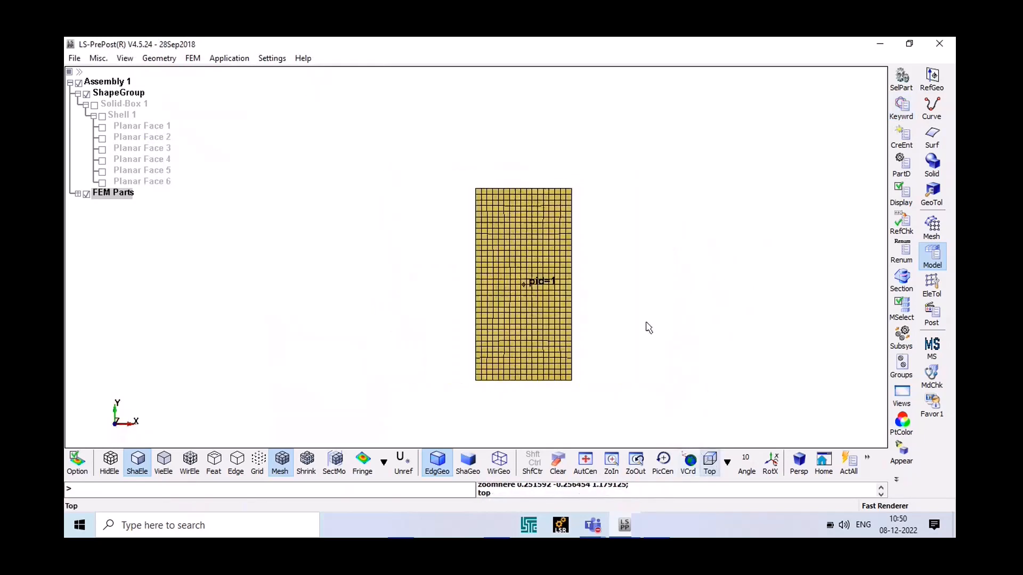
left_click(197, 63)
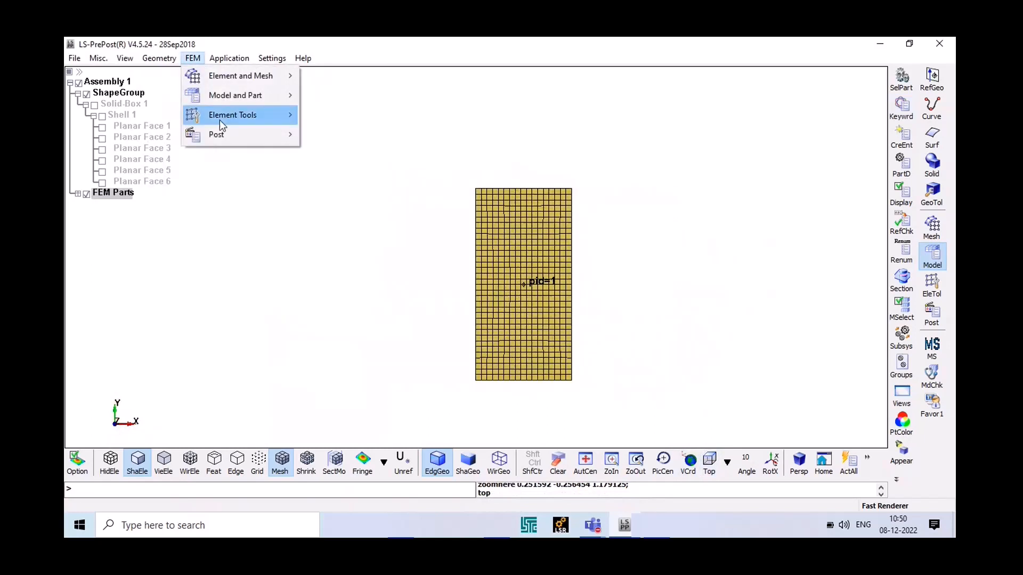
mouse_move(222, 140)
mouse_move(231, 119)
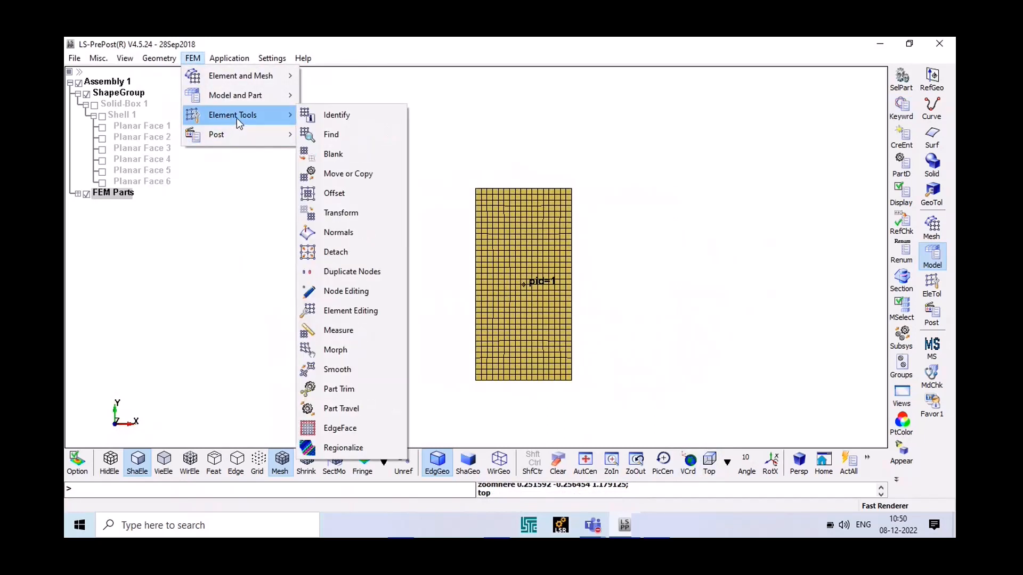
left_click(341, 116)
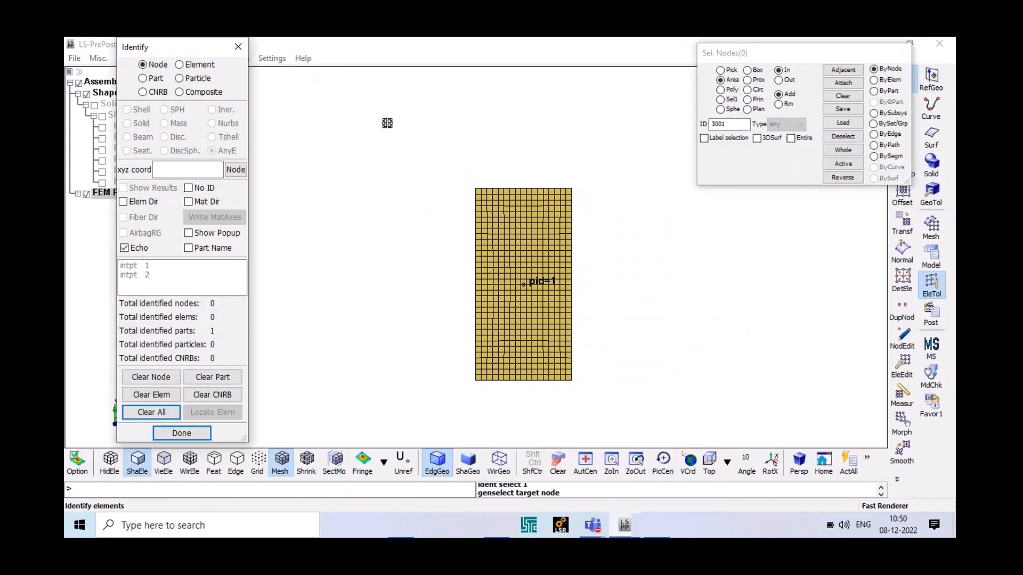
left_click(238, 46)
Find node 2005 by its ID with the Find tool, highlighting it on the mesh, and close the tool
left_click(193, 58)
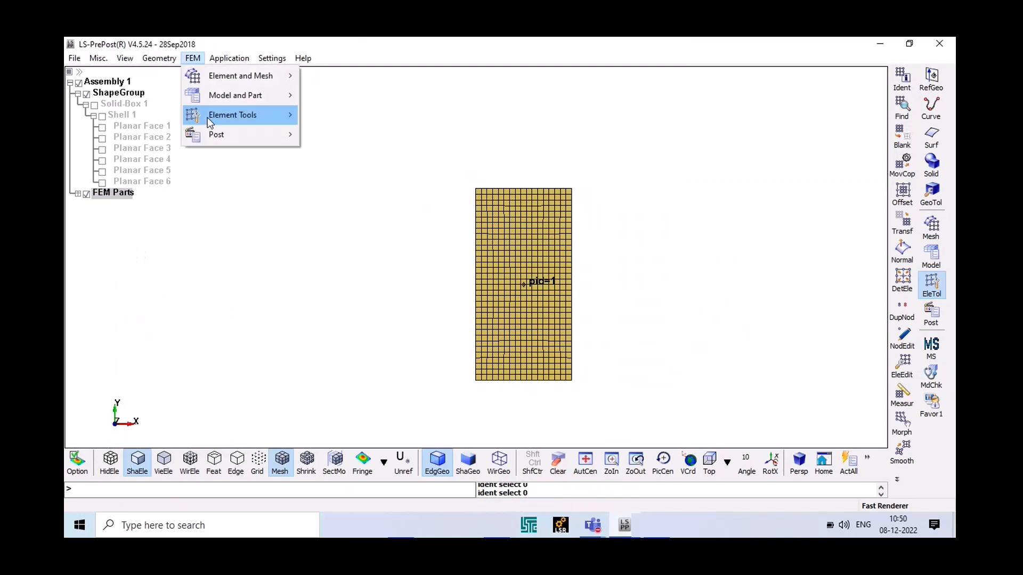
mouse_move(236, 115)
left_click(332, 134)
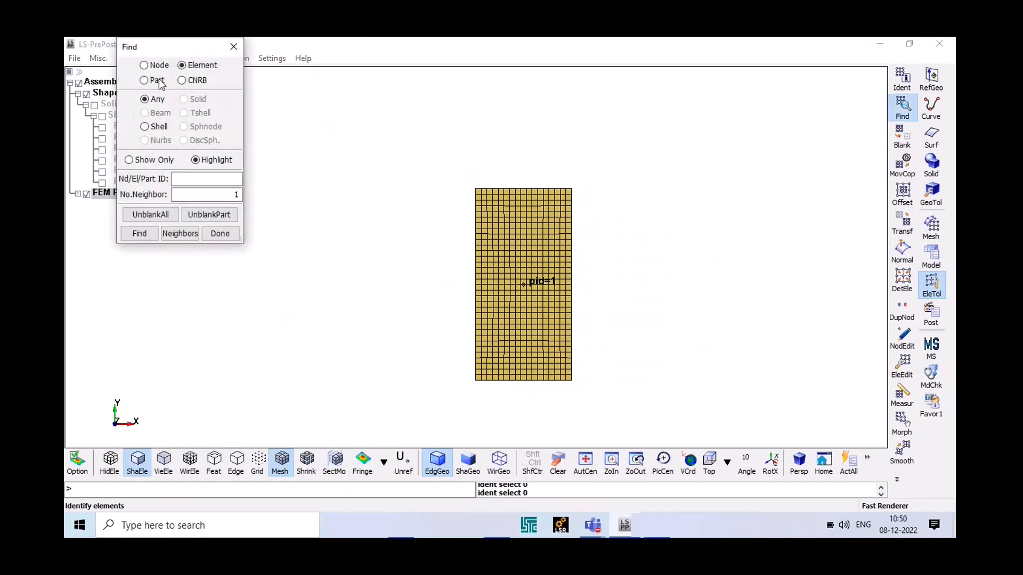
left_click(144, 65)
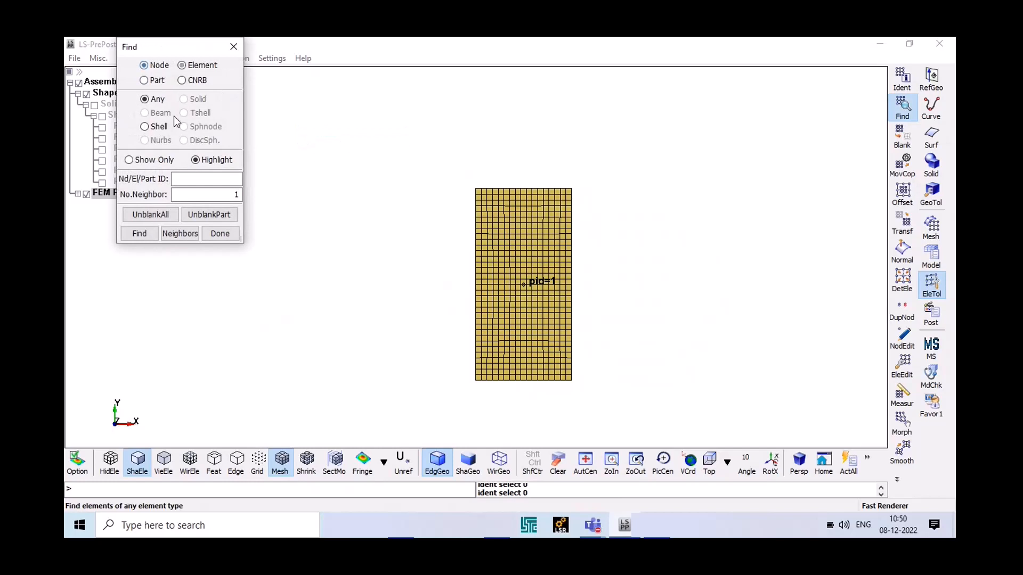
left_click(199, 178)
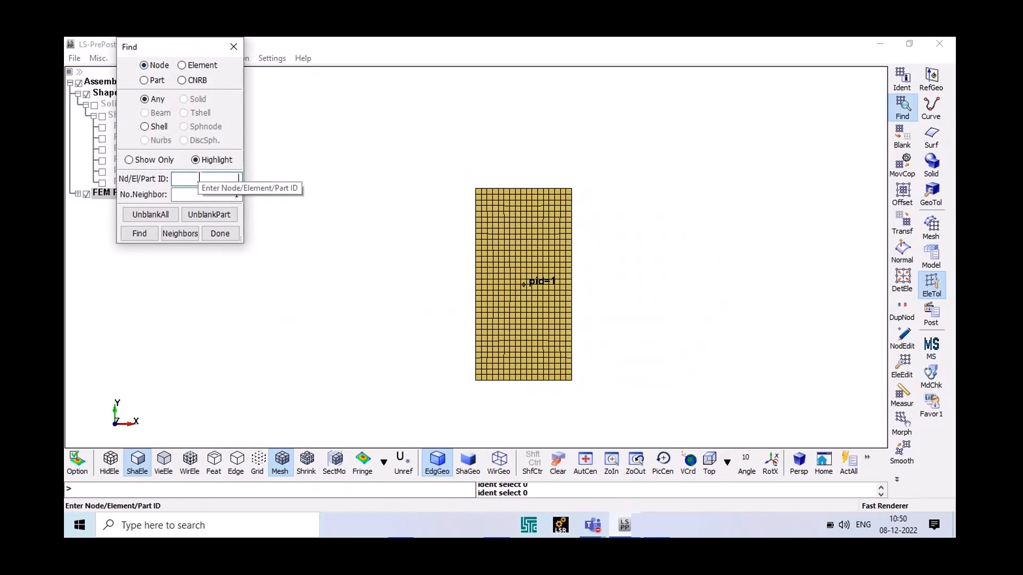
type("2005")
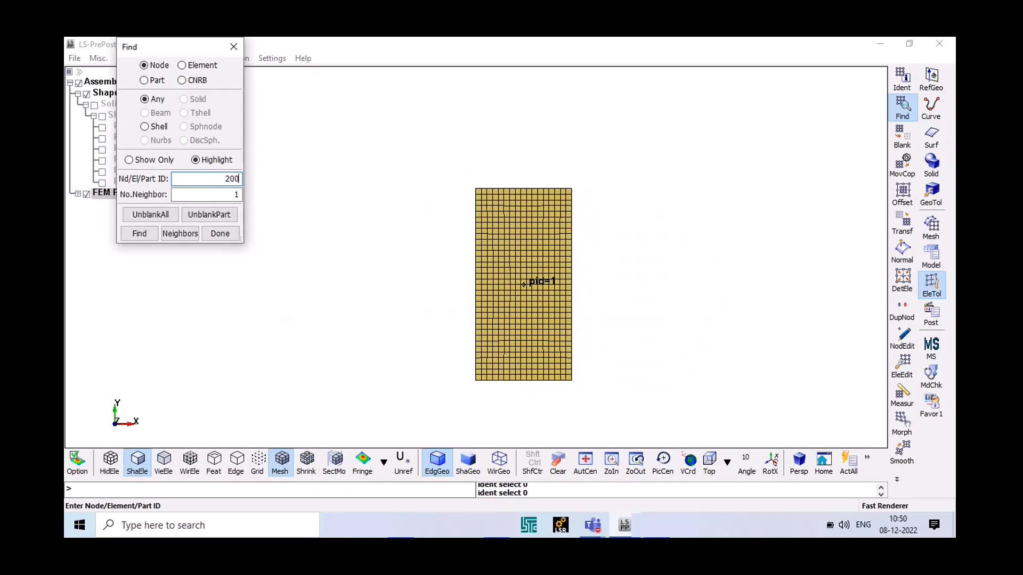
key("Return")
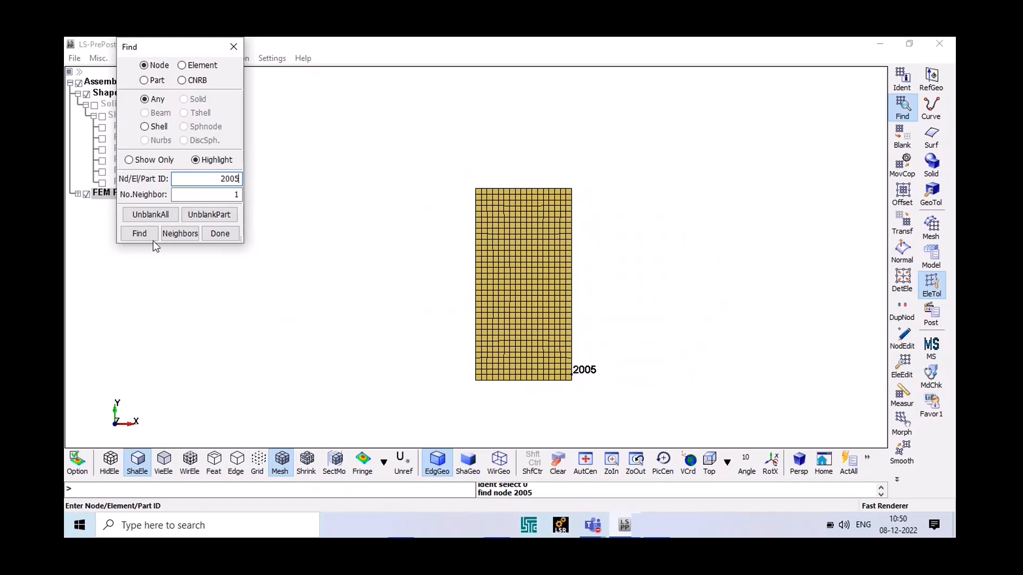
left_click(226, 234)
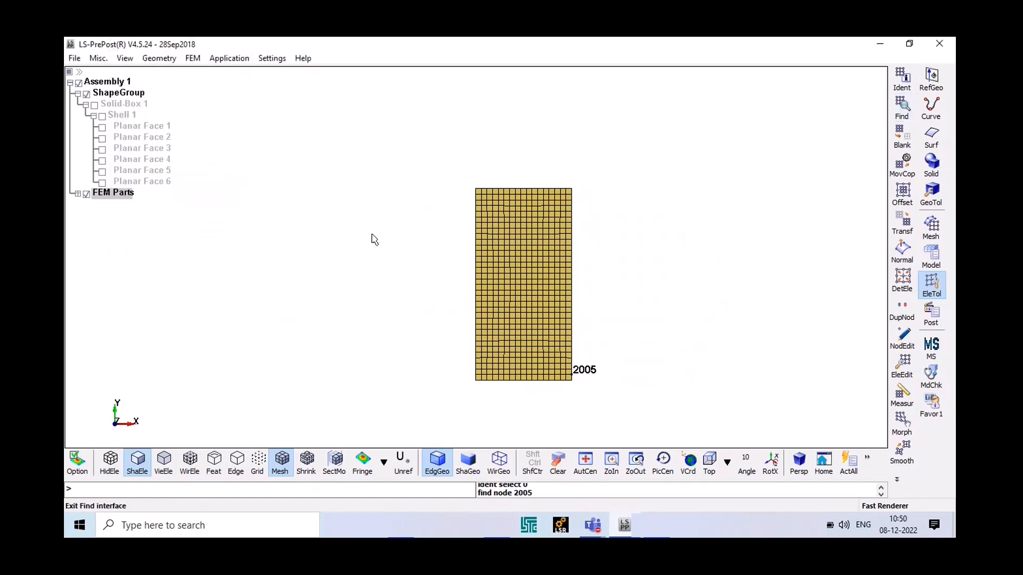
Identify all nodes in the upper five rows of the box mesh using an area selection in the top view
left_click(193, 58)
mouse_move(175, 63)
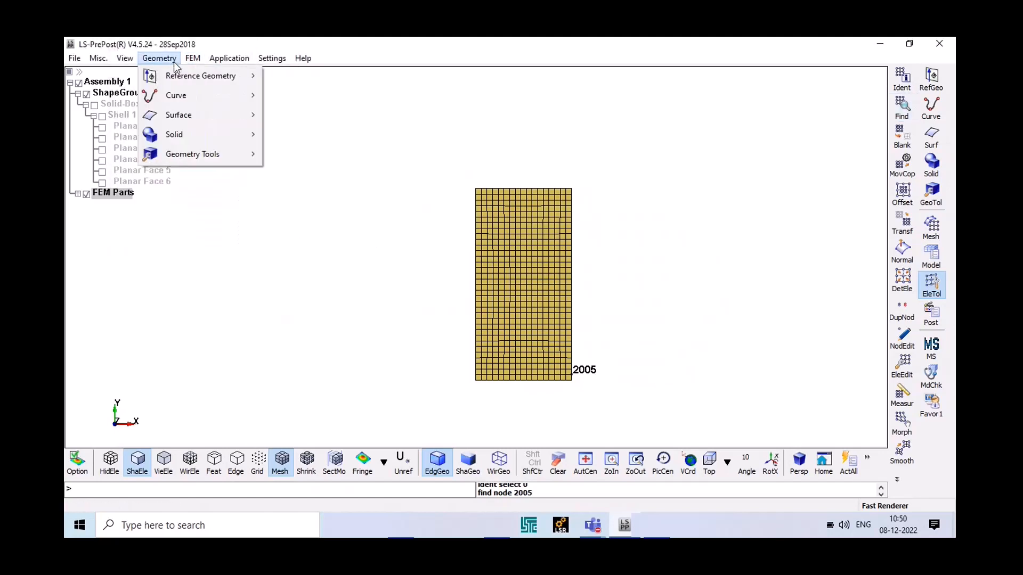
mouse_move(229, 110)
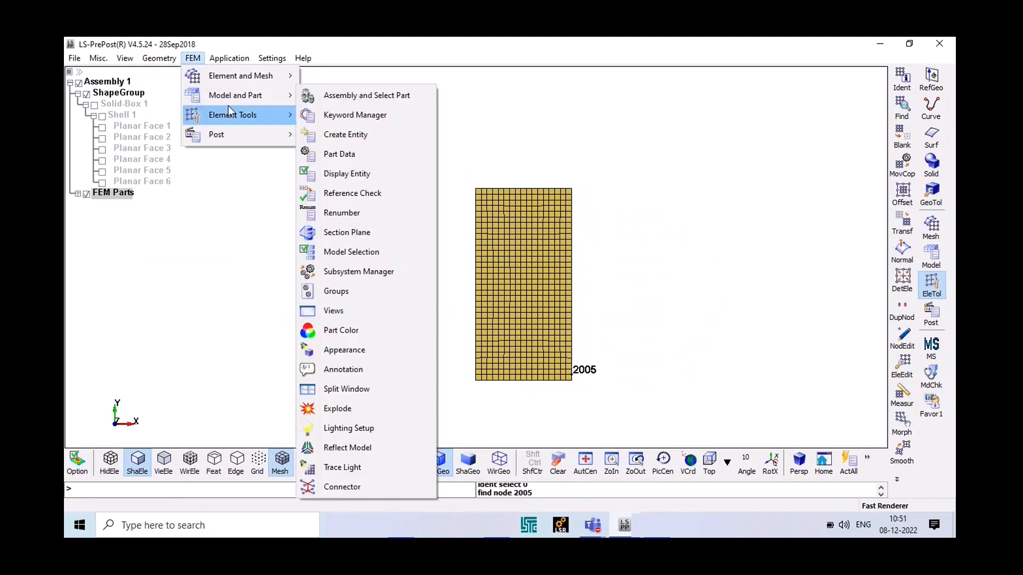
left_click(326, 114)
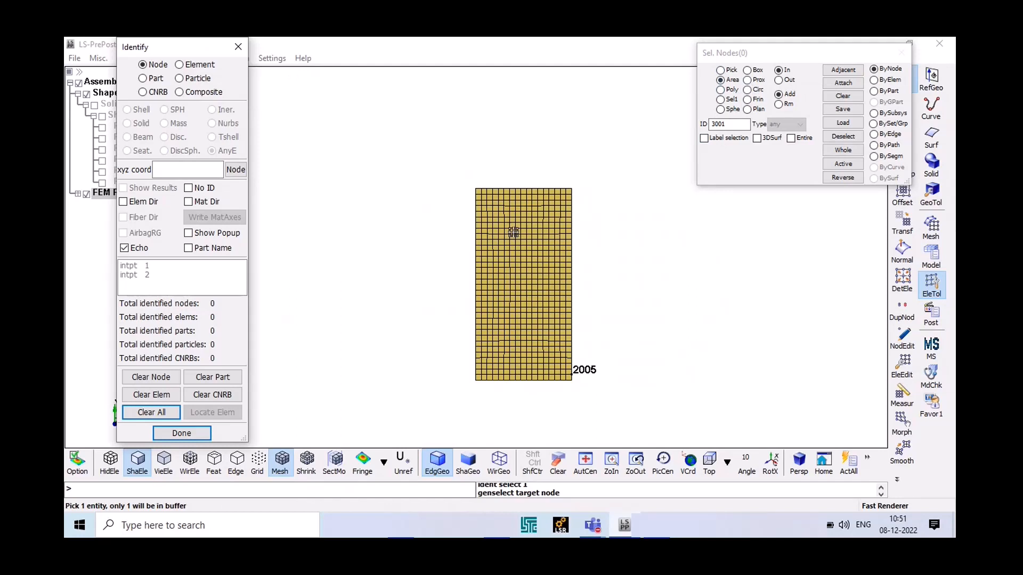
scroll(607, 267, "up", 2)
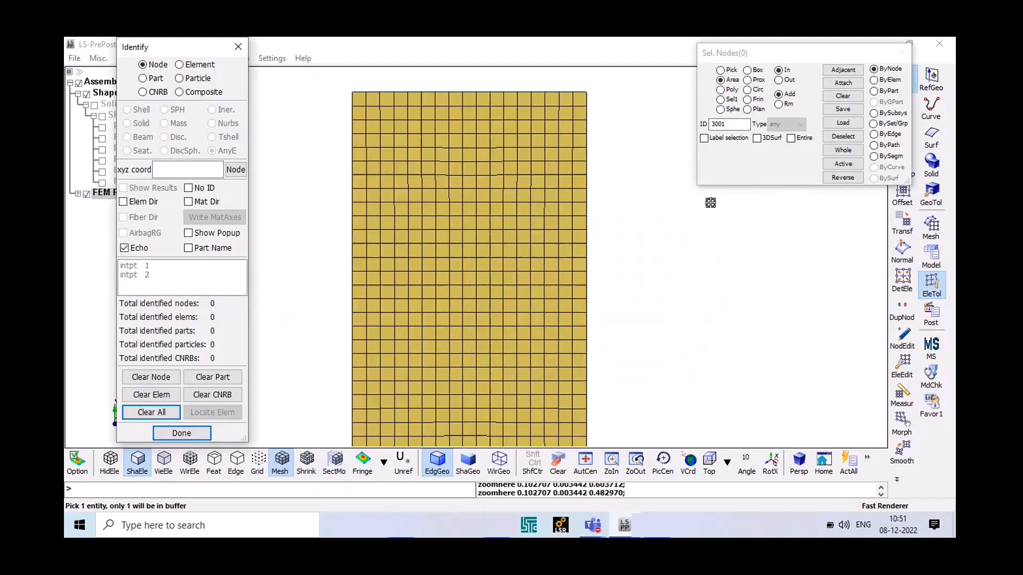
scroll(687, 176, "down", 2)
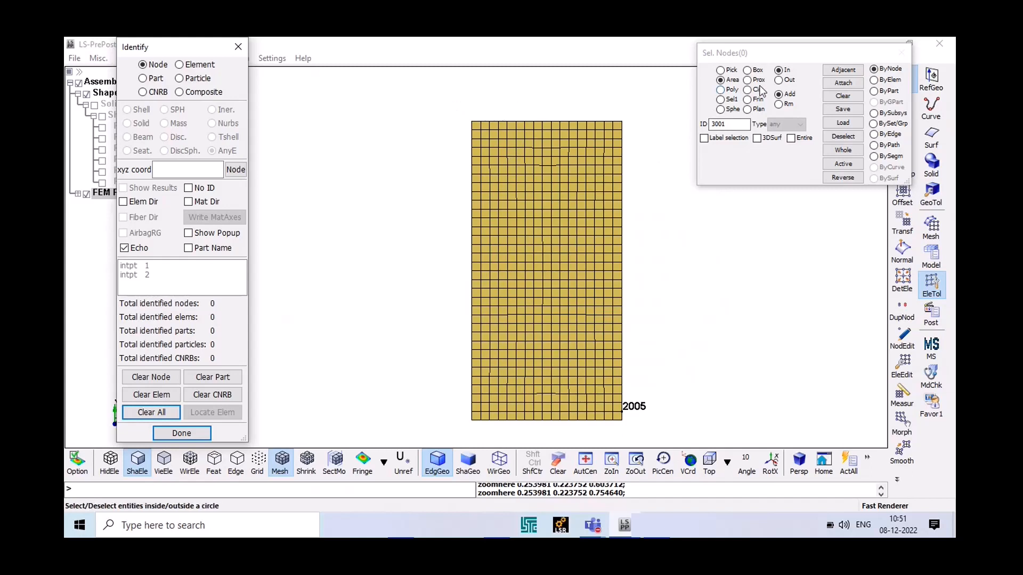
scroll(629, 130, "up", 2)
left_click(378, 106)
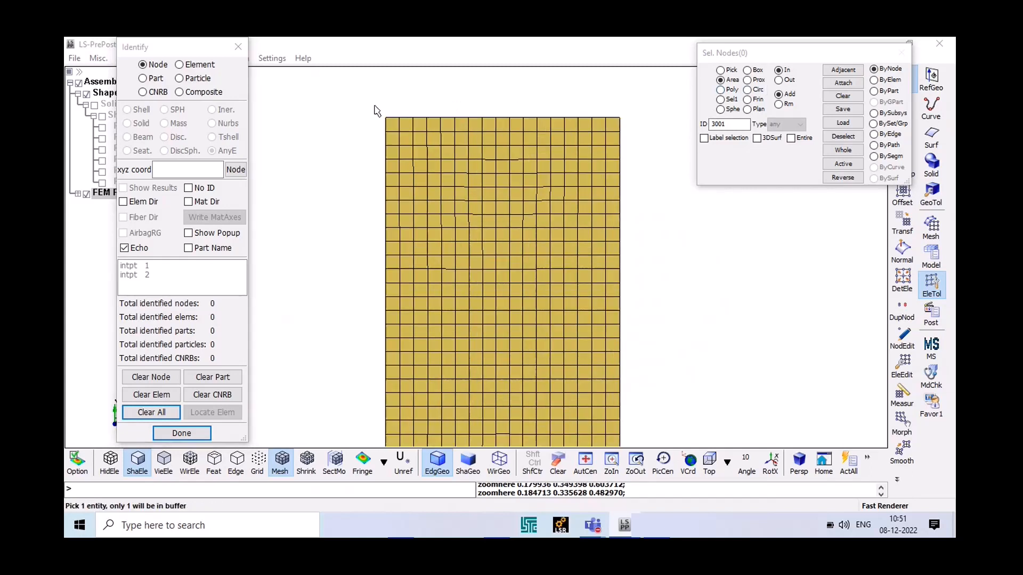
left_click_drag(554, 166, 633, 178)
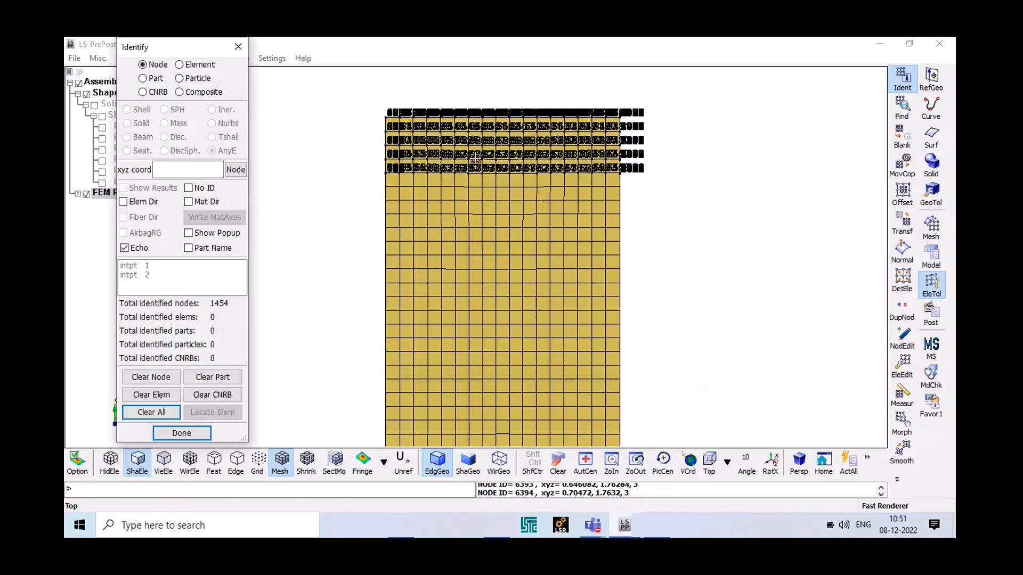
Clear the node selection and deselect the identified nodes along the box's upper end with an area around them
mouse_move(699, 210)
left_mouse_down("ctrl")
mouse_move(566, 244)
mouse_move(305, 115)
mouse_move(160, 67)
left_mouse_up("ctrl")
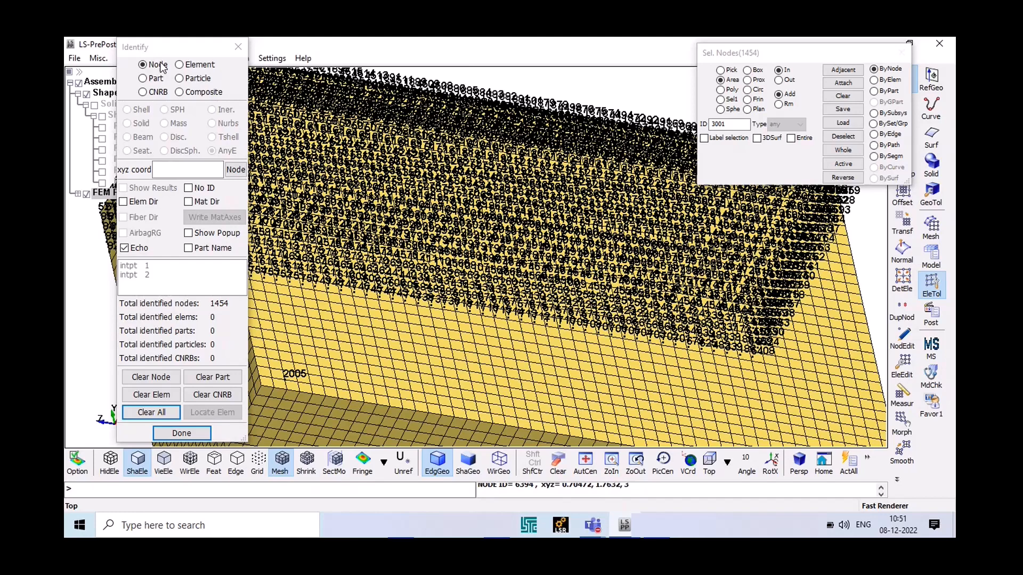
scroll(570, 296, "down", 4)
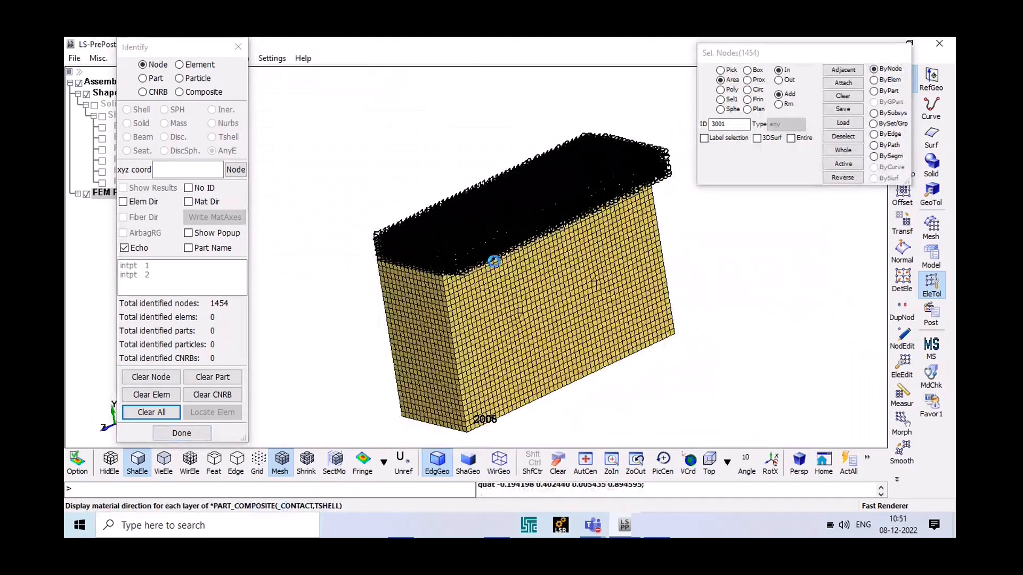
scroll(449, 268, "up", 2)
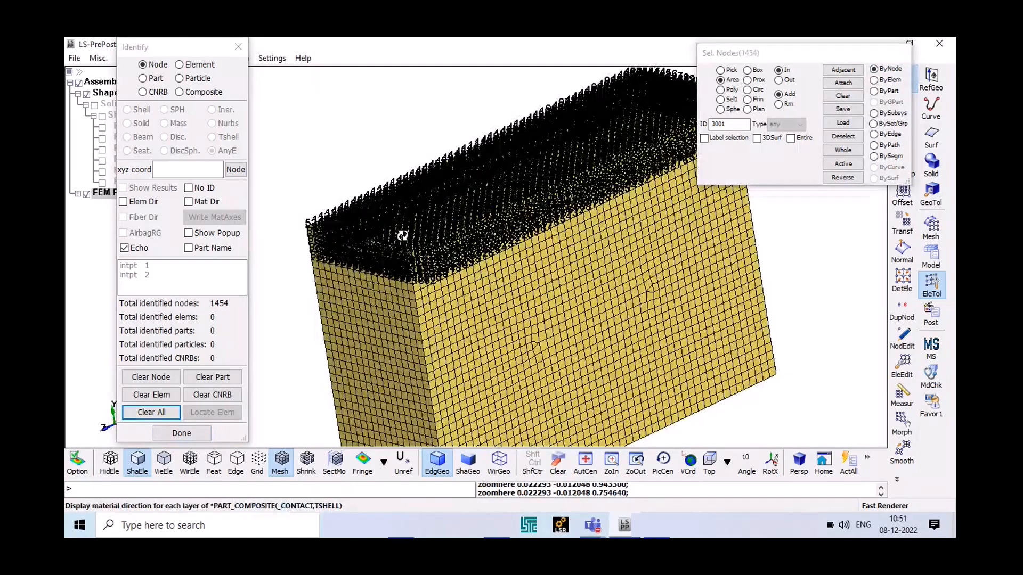
left_click_drag(402, 232, 503, 263, "ctrl")
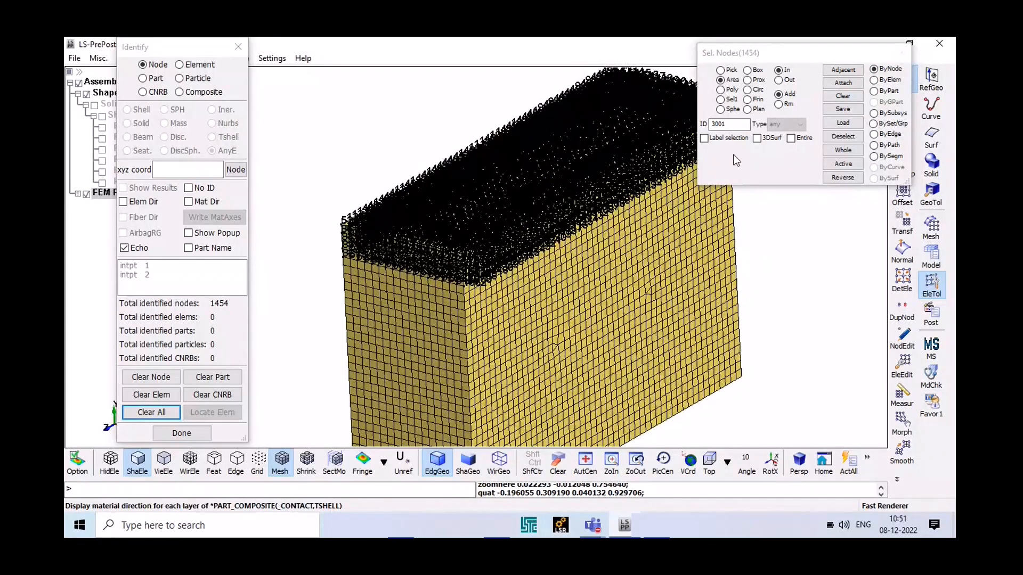
left_click(834, 96)
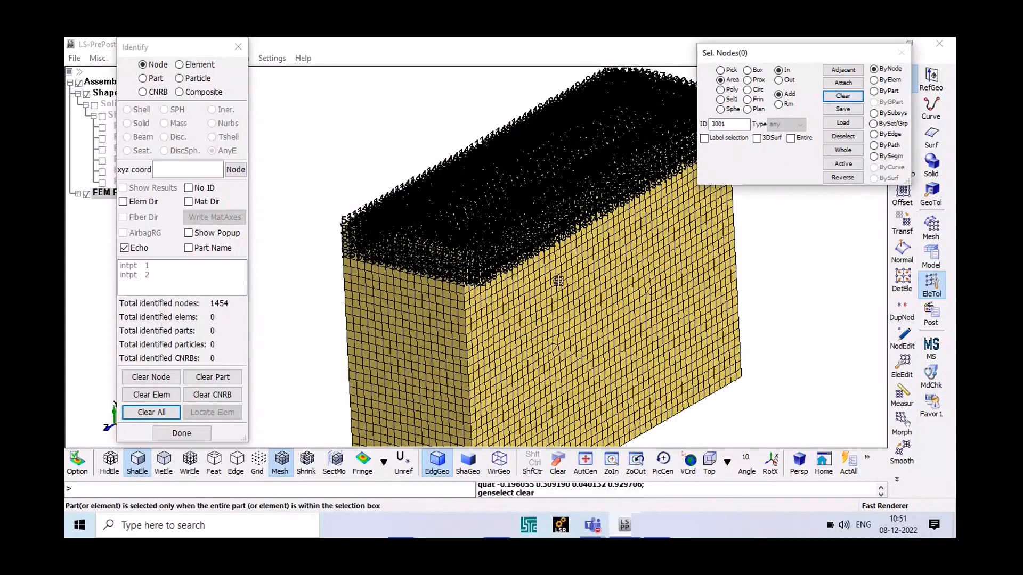
left_click(842, 136)
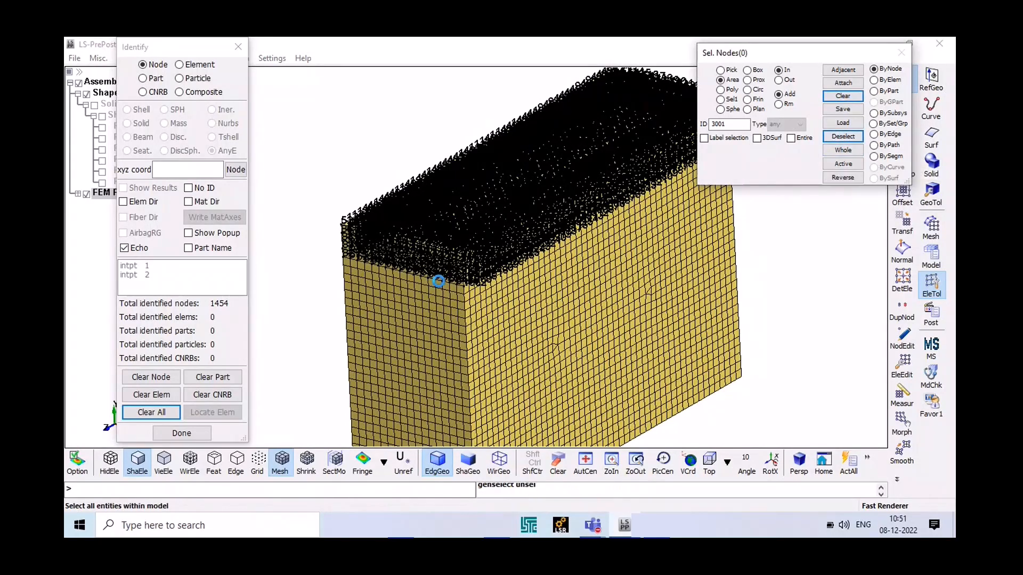
scroll(438, 282, "down", 2)
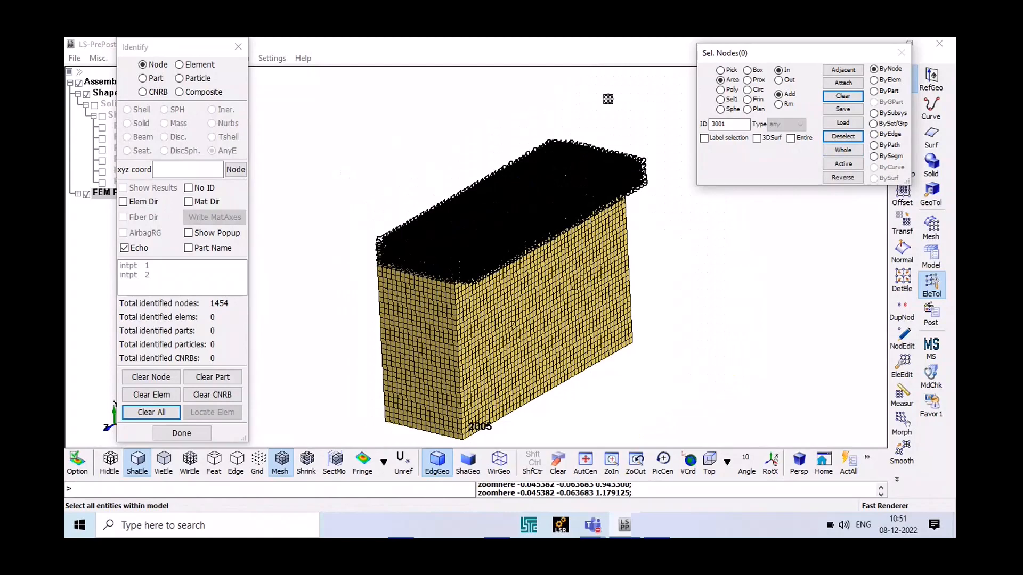
left_click_drag(673, 106, 338, 311)
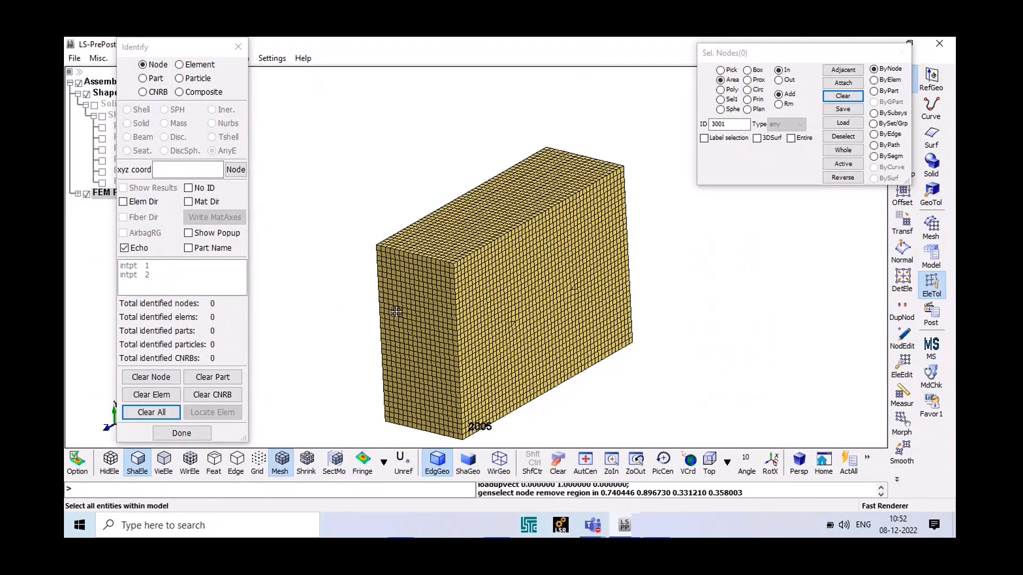
scroll(427, 245, "up", 2)
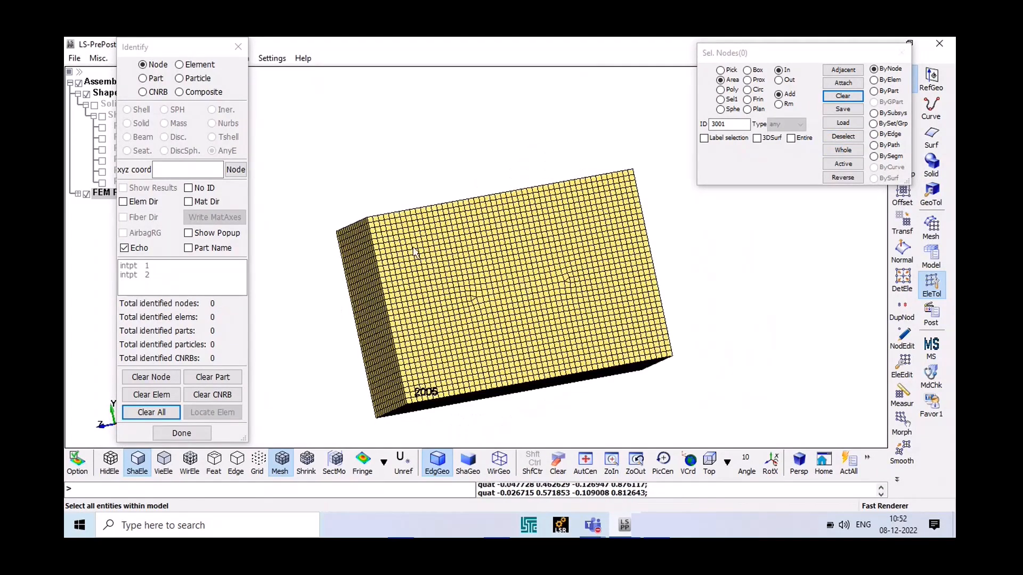
left_click_drag(426, 245, 570, 316, "ctrl")
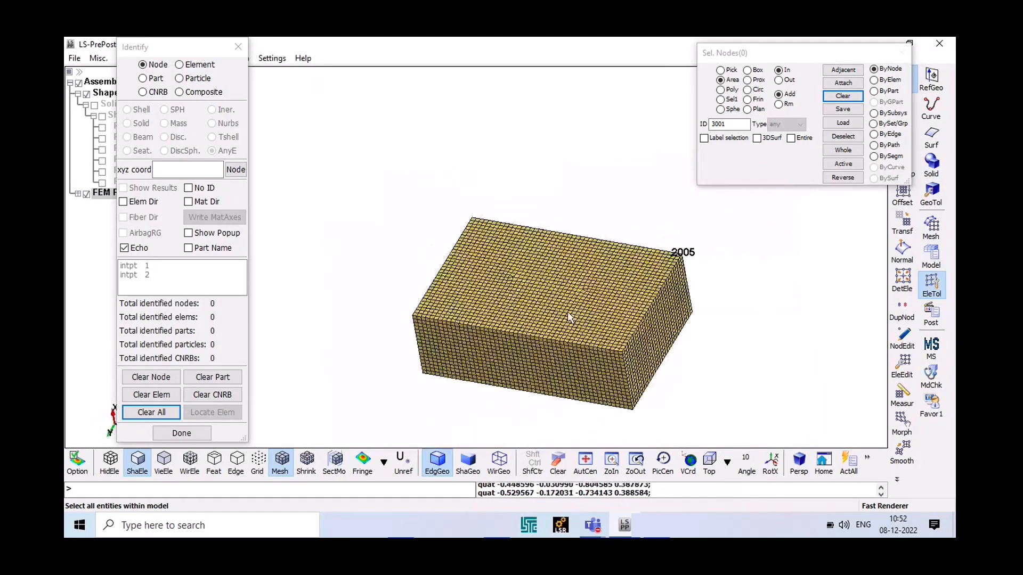
Identify the nodes across the box's front side with an area selection over the angled view
scroll(569, 318, "up", 3)
scroll(491, 379, "up", 1)
scroll(493, 384, "up", 2)
left_click_drag(284, 221, 732, 385)
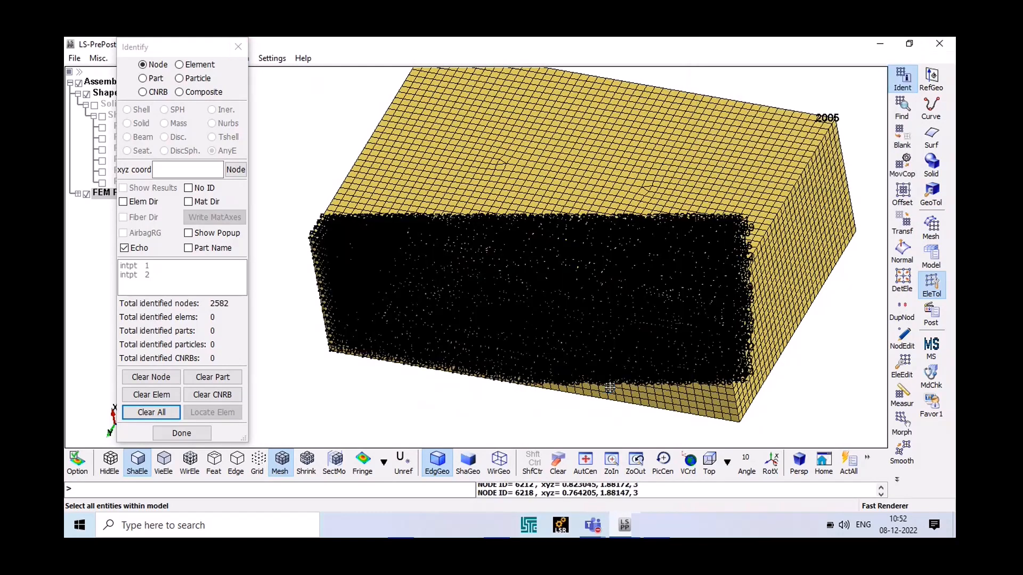
left_click_drag(587, 366, 554, 291, "ctrl")
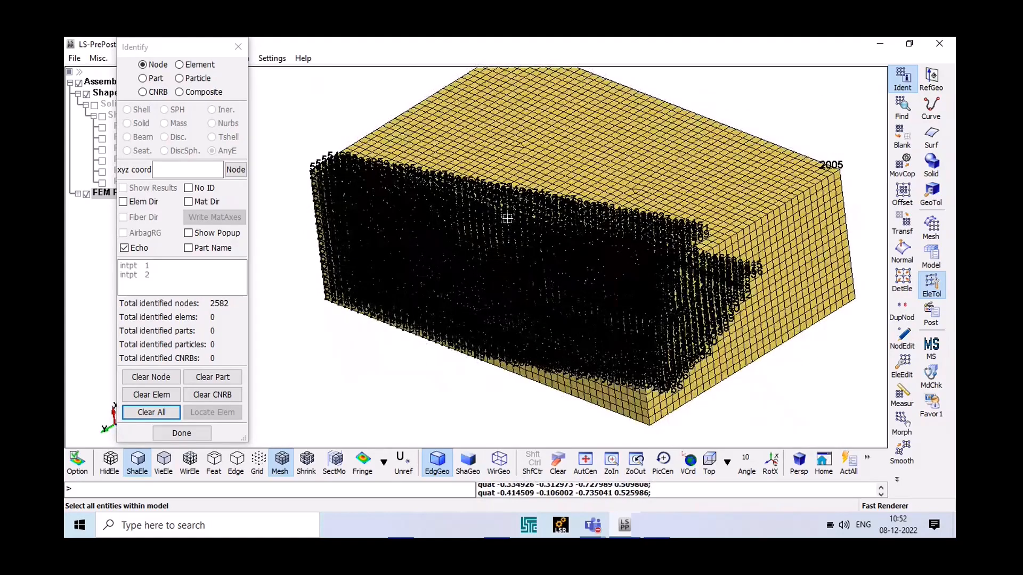
Deselect all identified nodes on the box's front side with one area around them
left_click_drag(287, 144, 773, 415)
left_click_drag(490, 220, 474, 249, "ctrl")
scroll(498, 268, "down", 5)
scroll(473, 223, "up", 5)
scroll(519, 209, "down", 3)
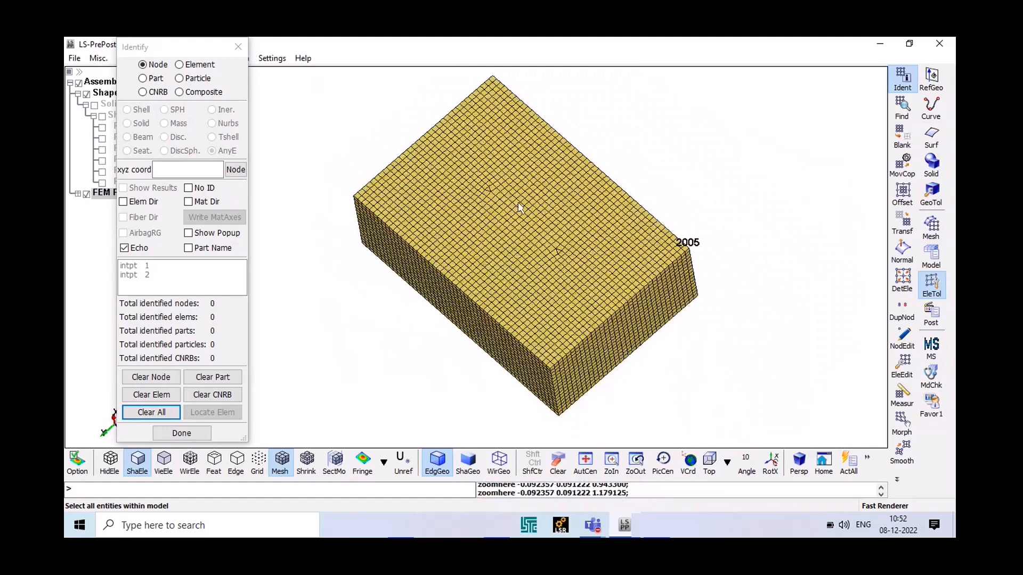
scroll(375, 138, "up", 4)
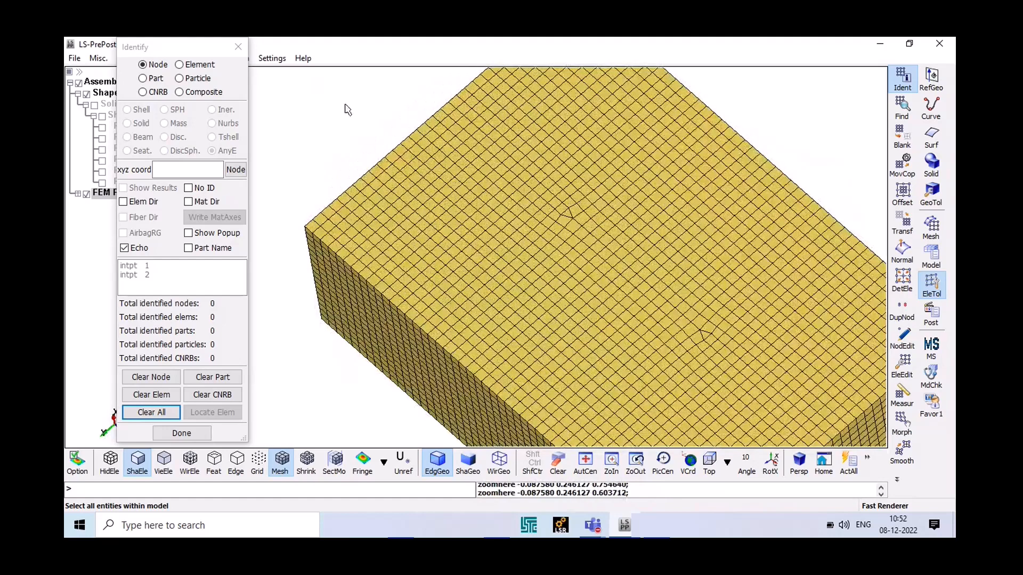
Identify a patch of nodes in the middle of the box's top face with an area selection
scroll(447, 213, "down", 2)
mouse_move(504, 187)
left_mouse_down("ctrl")
mouse_move(623, 264)
mouse_move(575, 283)
mouse_move(569, 237)
left_mouse_up("ctrl")
left_click_drag(573, 256, 613, 272, "ctrl")
scroll(551, 260, "up", 4)
mouse_move(552, 261)
left_mouse_down("ctrl")
mouse_move(660, 260)
mouse_move(612, 295)
mouse_move(612, 264)
mouse_move(580, 263)
mouse_move(598, 243)
mouse_move(436, 306)
mouse_move(552, 296)
mouse_move(593, 256)
mouse_move(576, 224)
mouse_move(536, 198)
left_mouse_up("ctrl")
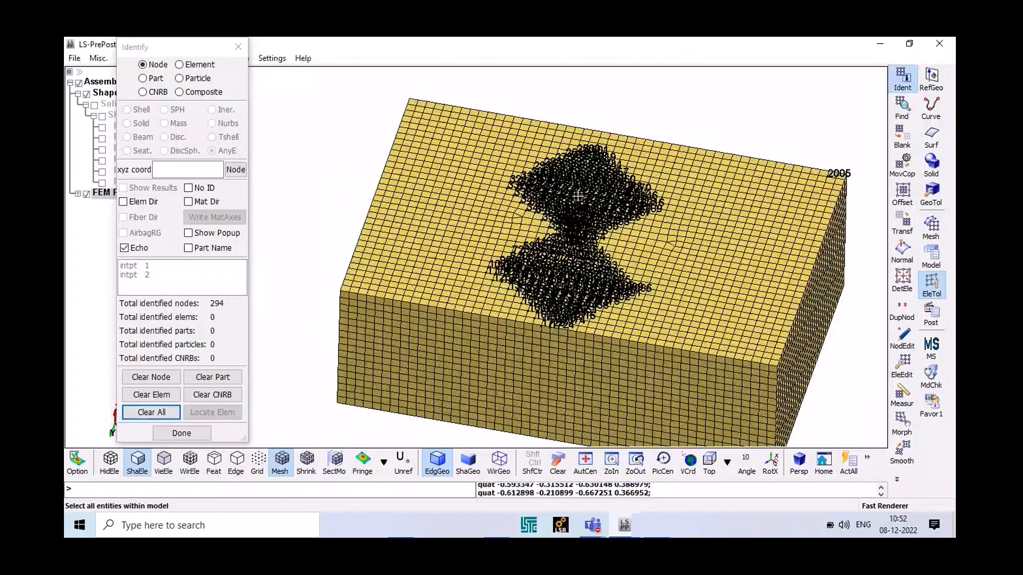
Deselect the identified nodes on the top face with areas around them, including the leftover node 2005 at the corner
left_click_drag(470, 124, 700, 323)
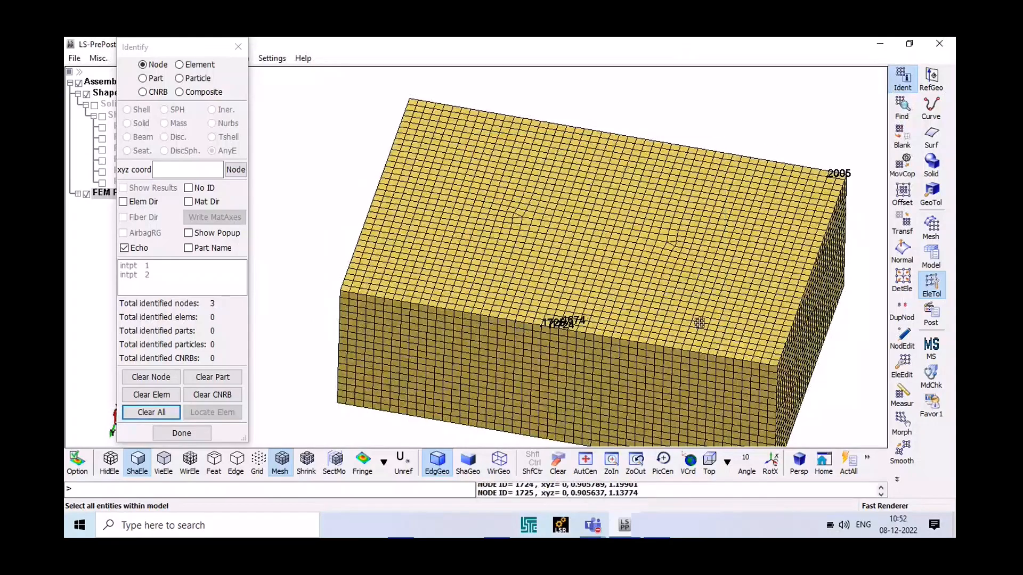
left_click_drag(439, 203, 686, 359)
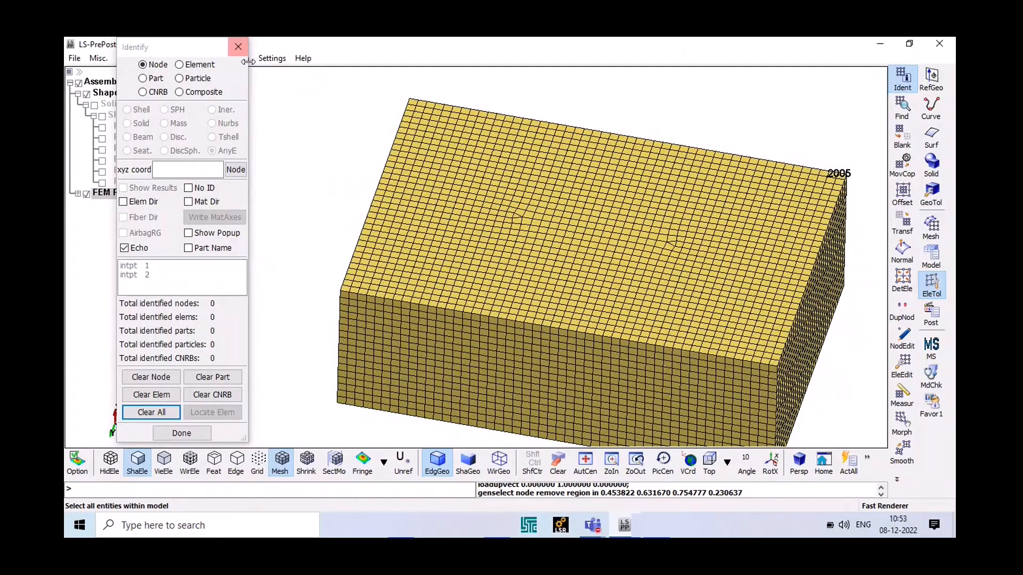
left_click_drag(801, 140, 850, 189)
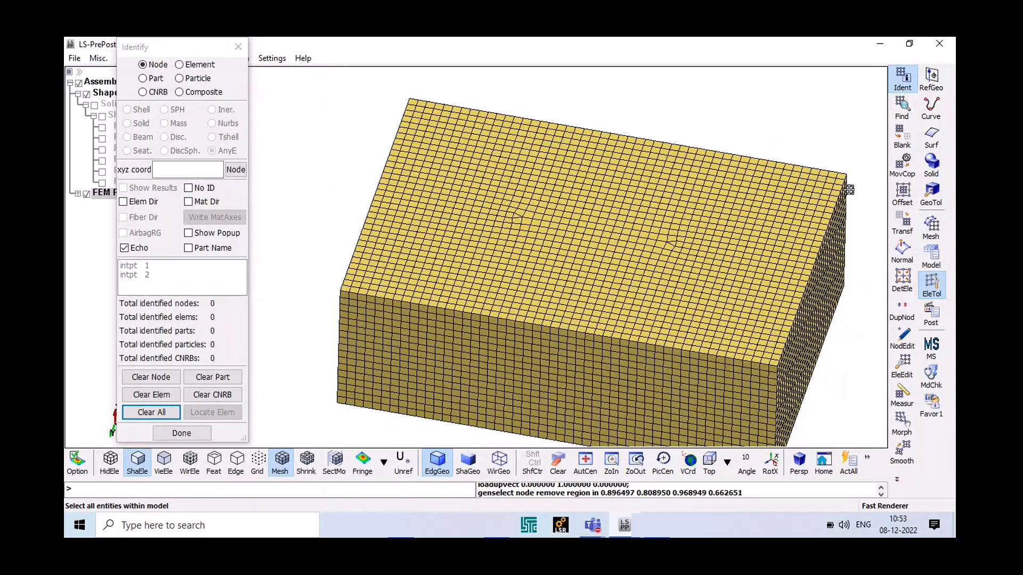
Switch identification to elements and identify all top-face elements by propagating from a seed element with a 5 degree feature angle
left_click(179, 64)
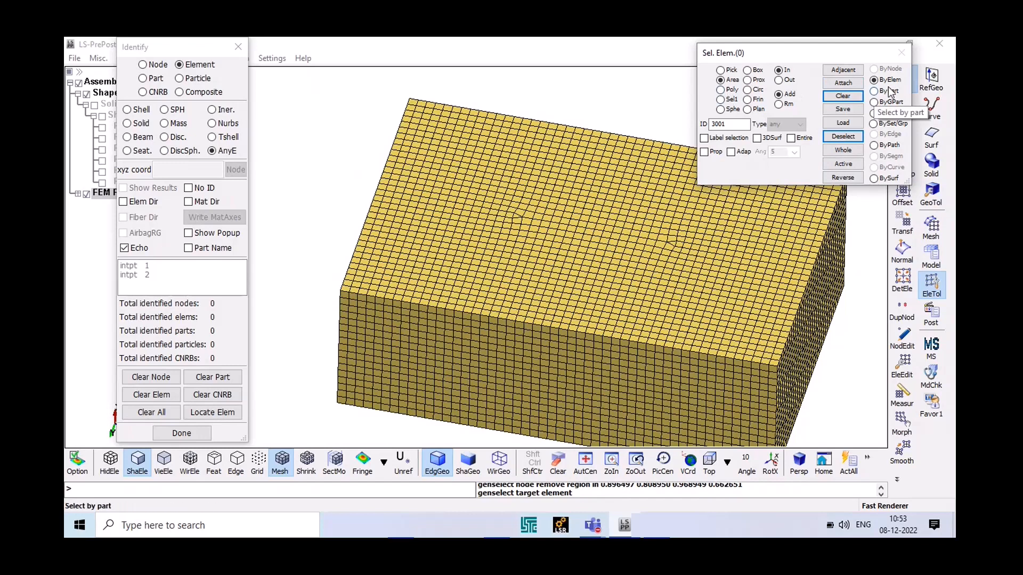
left_click(708, 154)
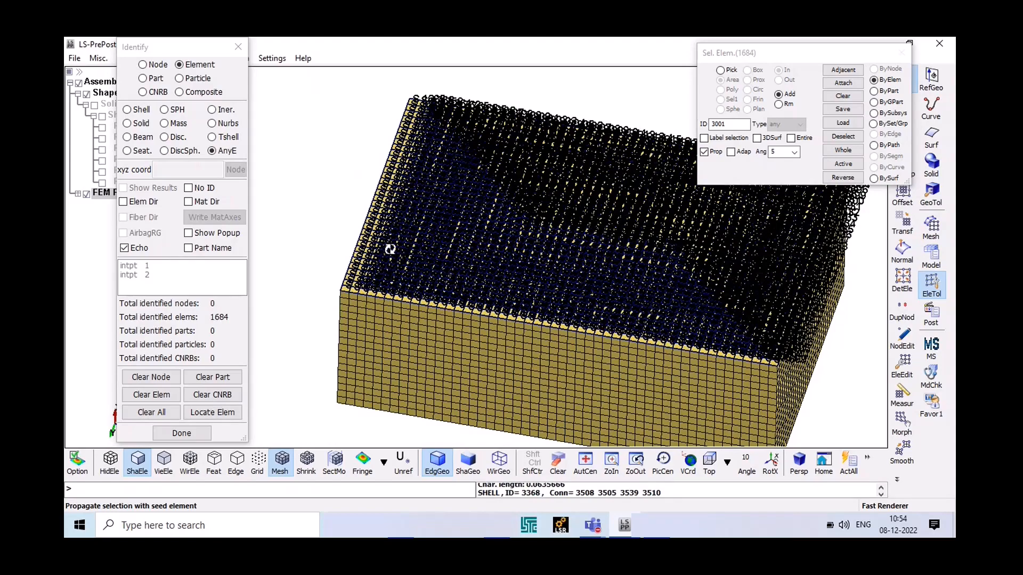
left_click_drag(388, 244, 395, 116, "shift")
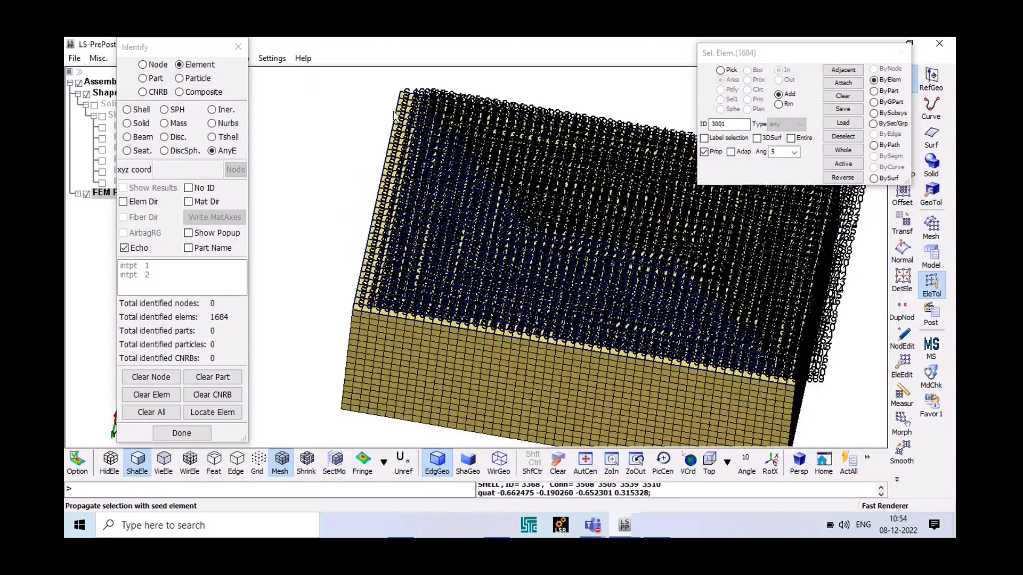
scroll(521, 324, "down", 2)
scroll(697, 340, "up", 1)
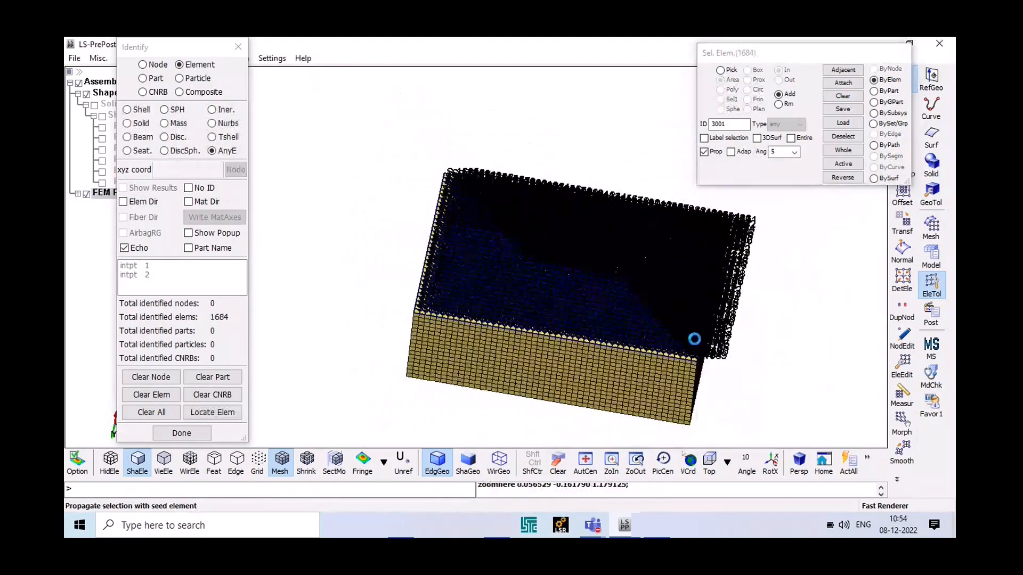
scroll(706, 340, "up", 1)
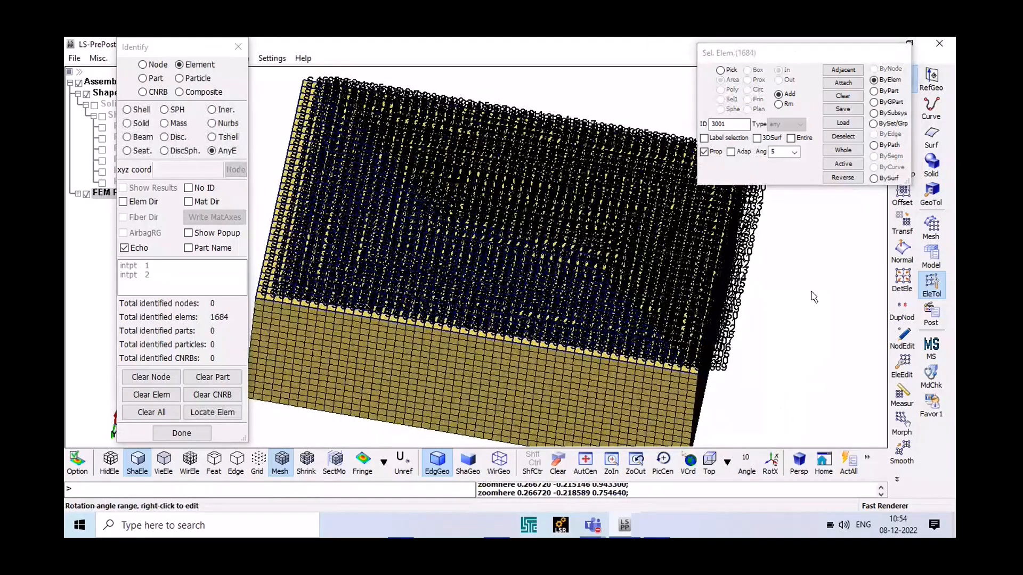
scroll(812, 296, "down", 2)
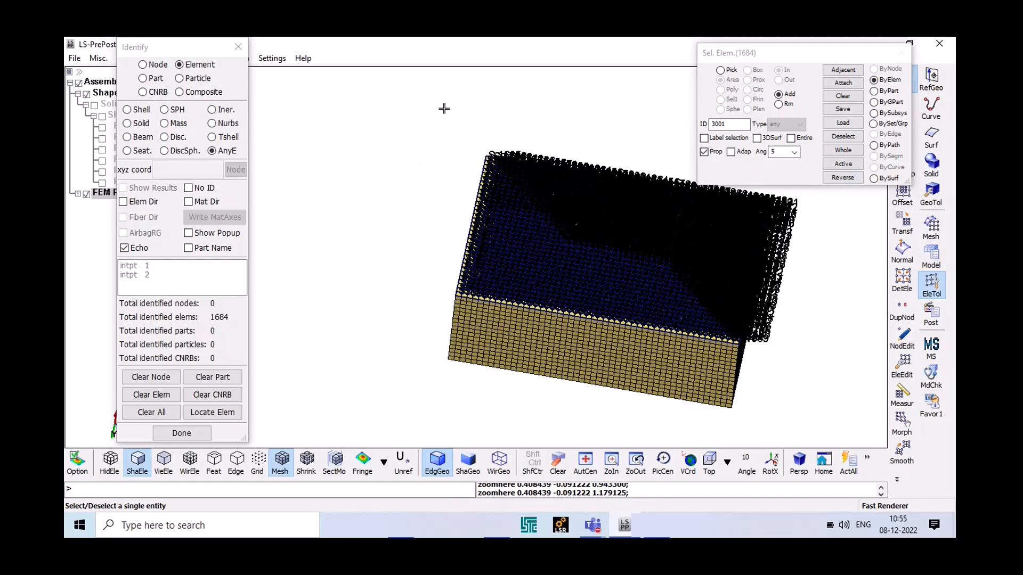
left_click(758, 381)
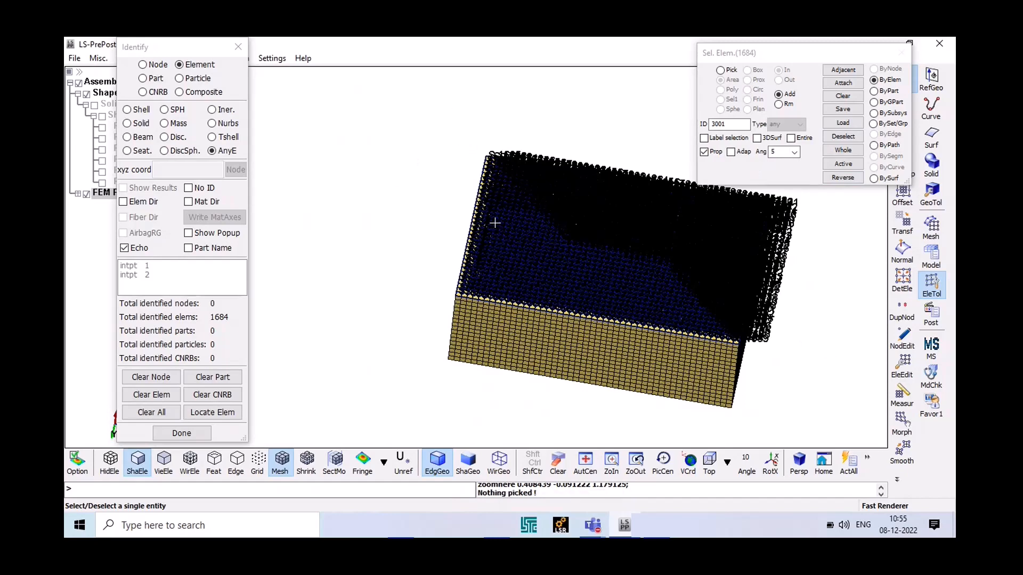
Deselect the propagated element selection on the box's top face
left_click(843, 137)
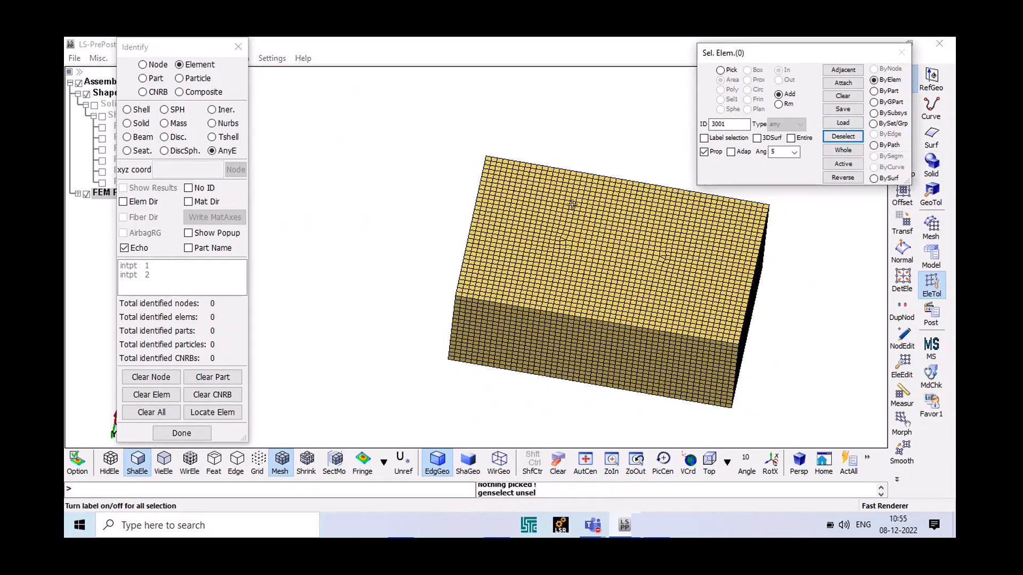
scroll(420, 283, "down", 5)
scroll(590, 277, "up", 5)
left_click_drag(590, 277, 431, 306, "ctrl")
scroll(566, 235, "down", 5)
scroll(432, 294, "up", 5)
scroll(514, 320, "down", 5)
left_click_drag(514, 320, 492, 302, "ctrl")
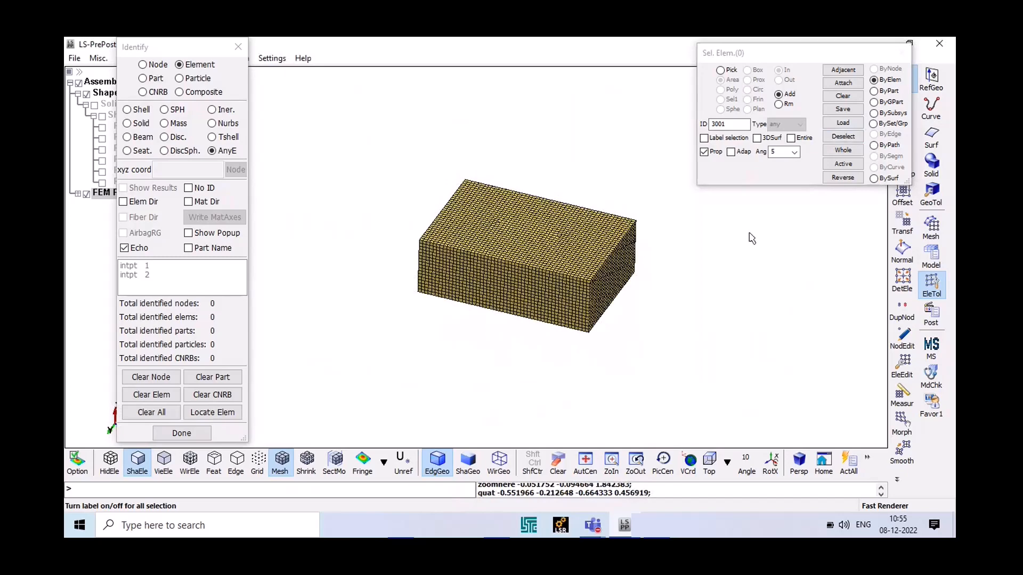
left_click_drag(751, 238, 727, 238, "ctrl")
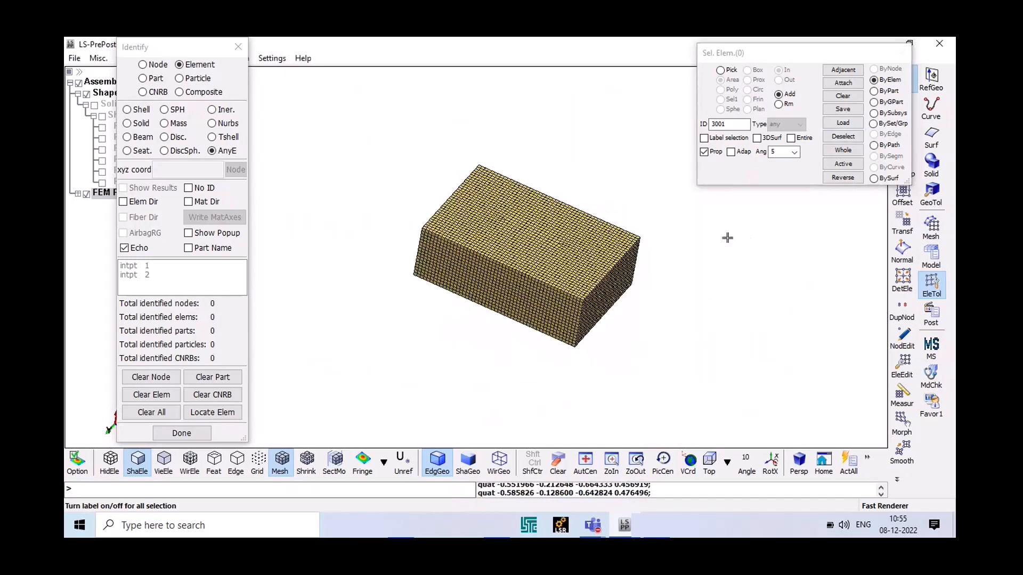
Set the feature angle for element propagation to 1
left_click(783, 154)
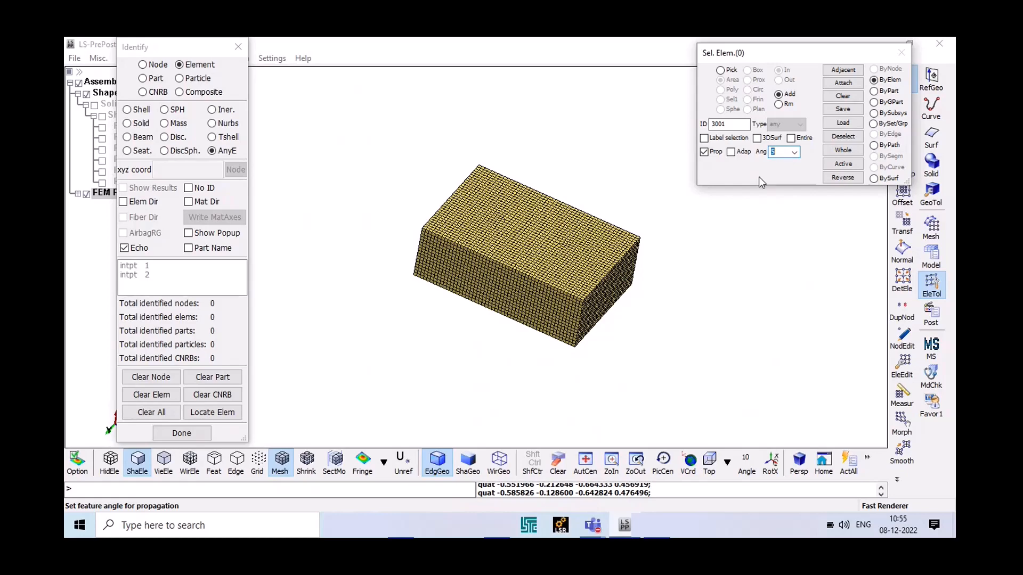
scroll(506, 202, "up", 2)
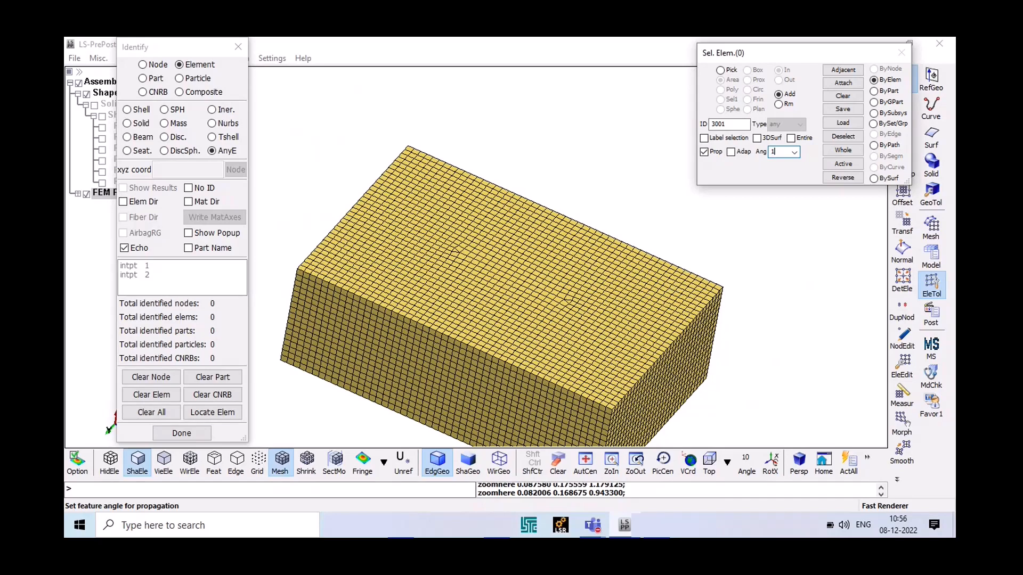
type("1")
key("Return")
scroll(660, 298, "up", 1)
scroll(477, 282, "down", 1)
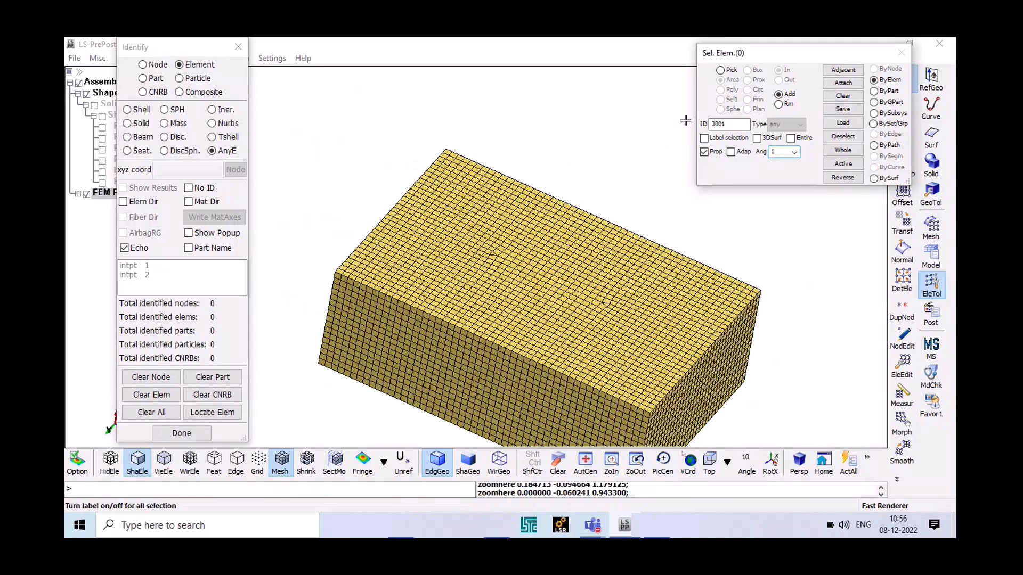
Clear the selection and identify the top-face elements again by picking a single seed element with propagation enabled
left_click(721, 71)
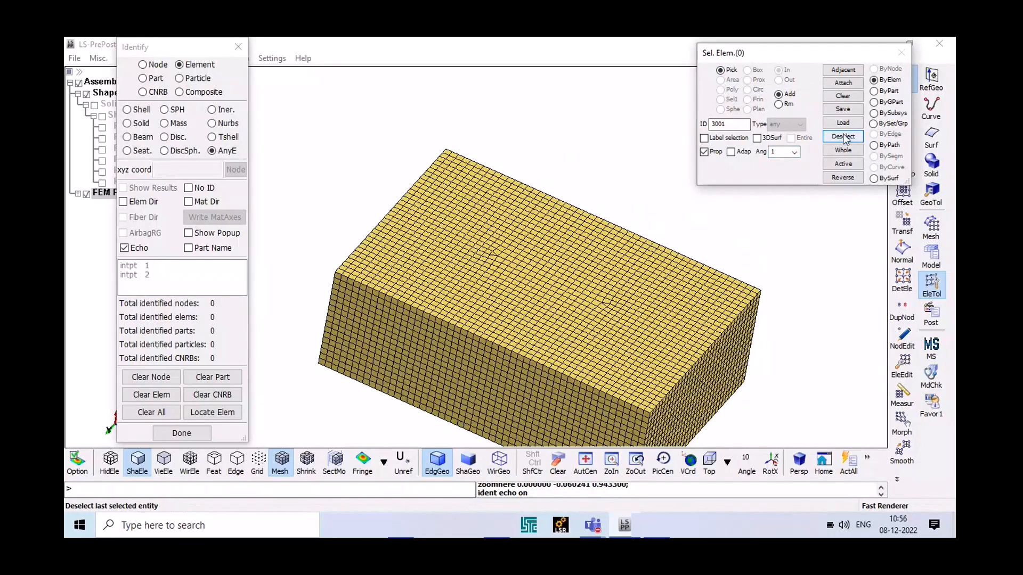
left_click(847, 97)
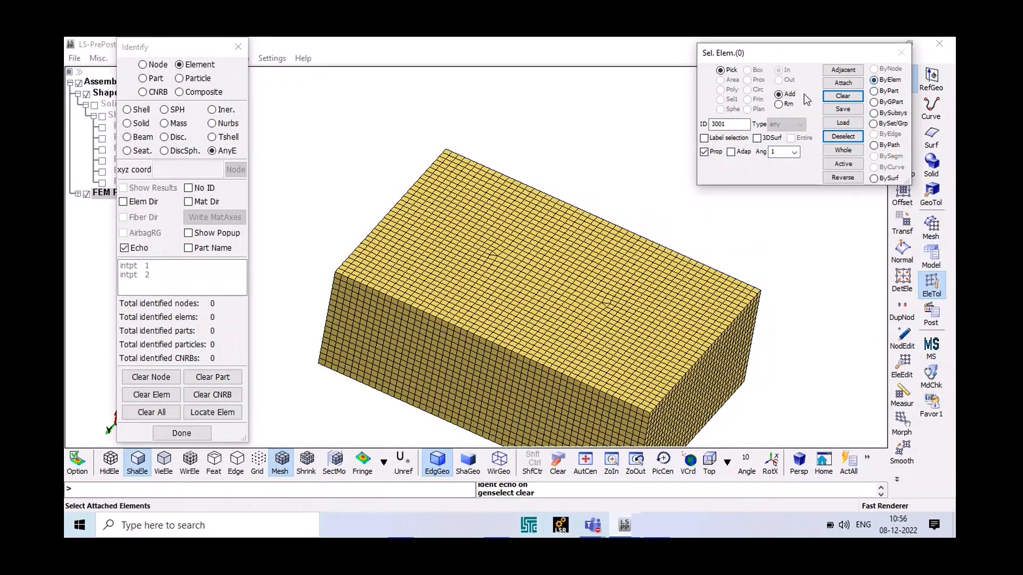
left_click(483, 255)
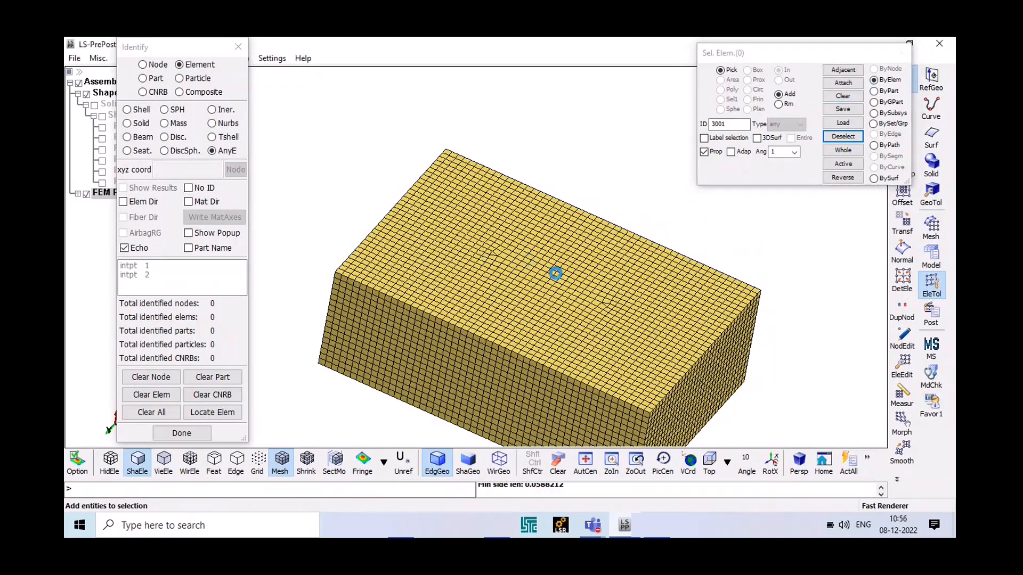
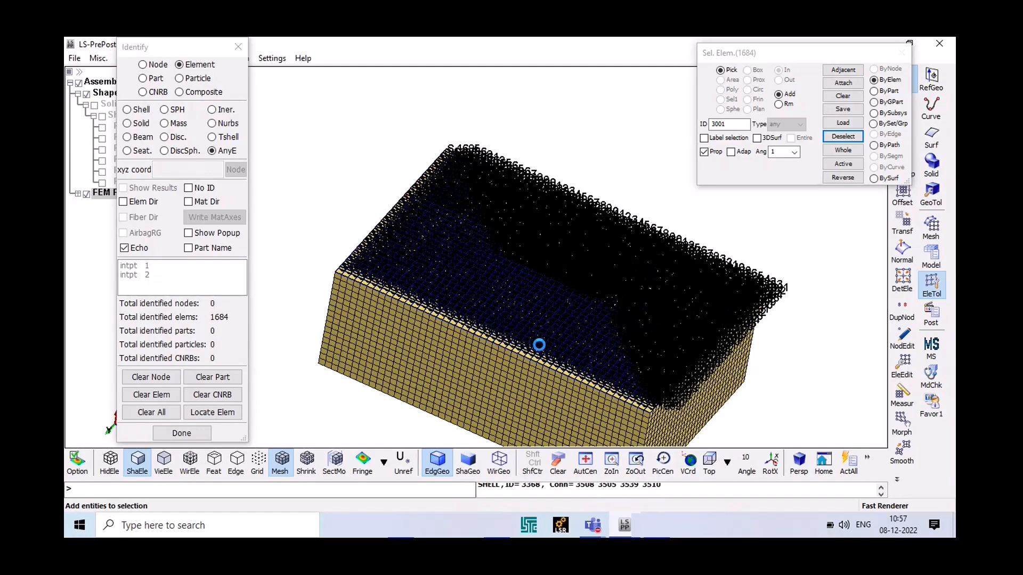
scroll(539, 345, "up", 2)
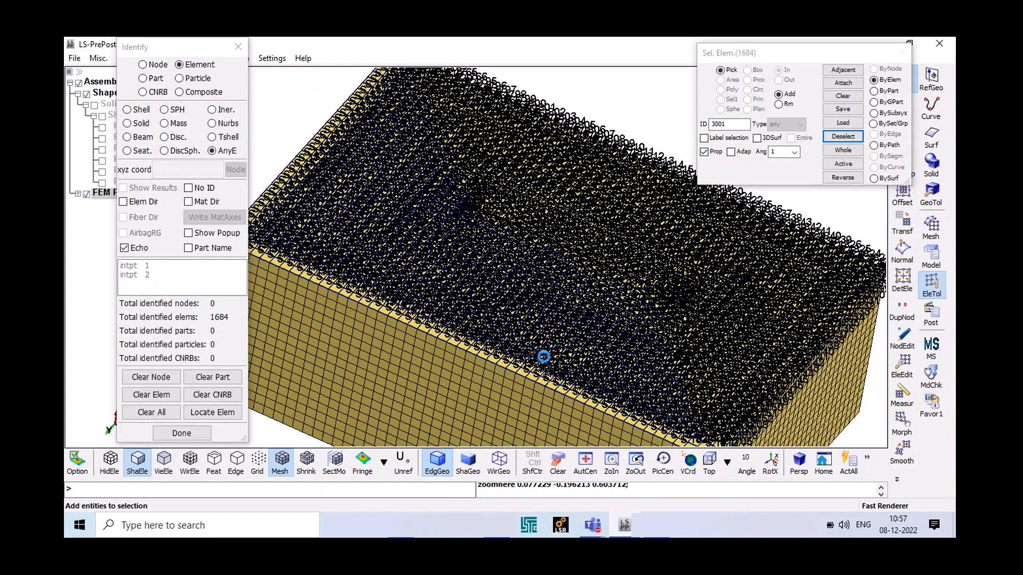
scroll(543, 357, "down", 3)
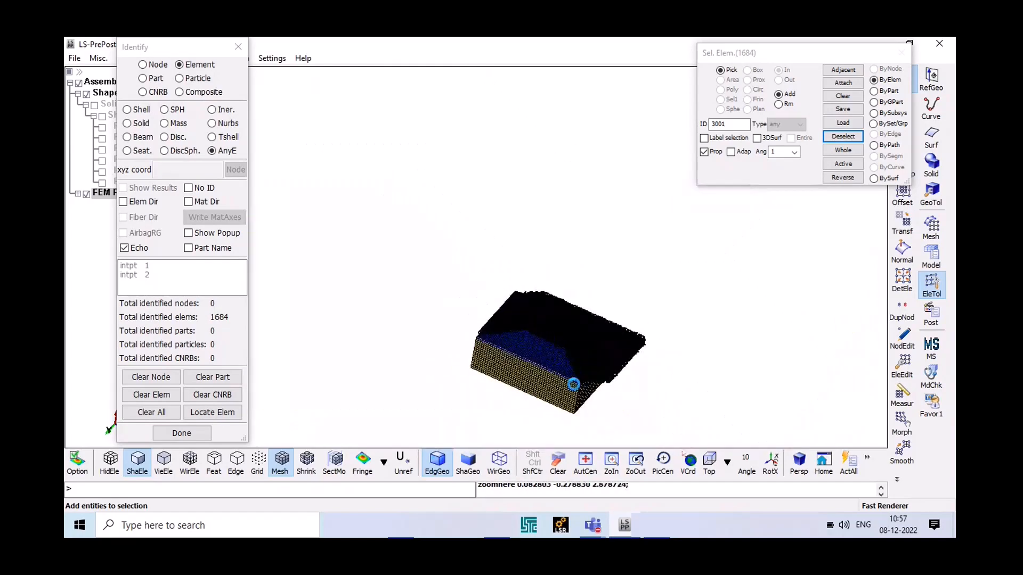
Deselect the identified top-face elements and close the Identify tool
left_click(843, 136)
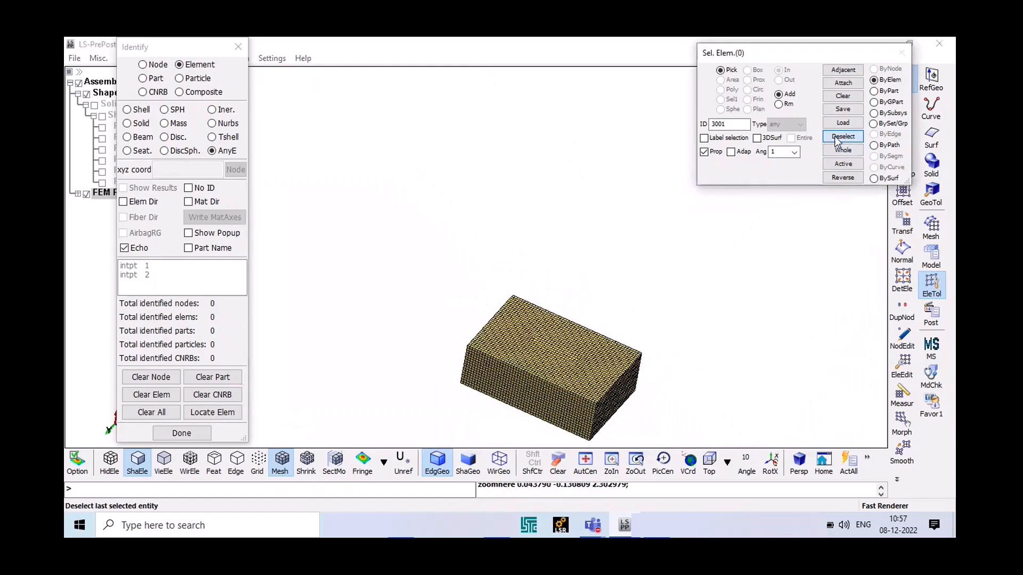
scroll(682, 325, "down", 4)
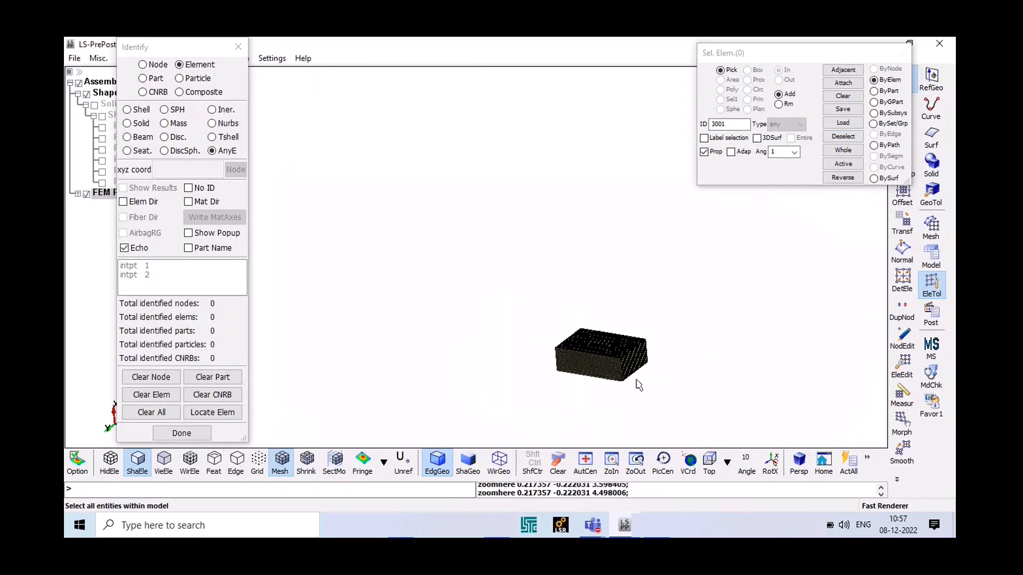
left_click_drag(681, 345, 682, 324, "shift")
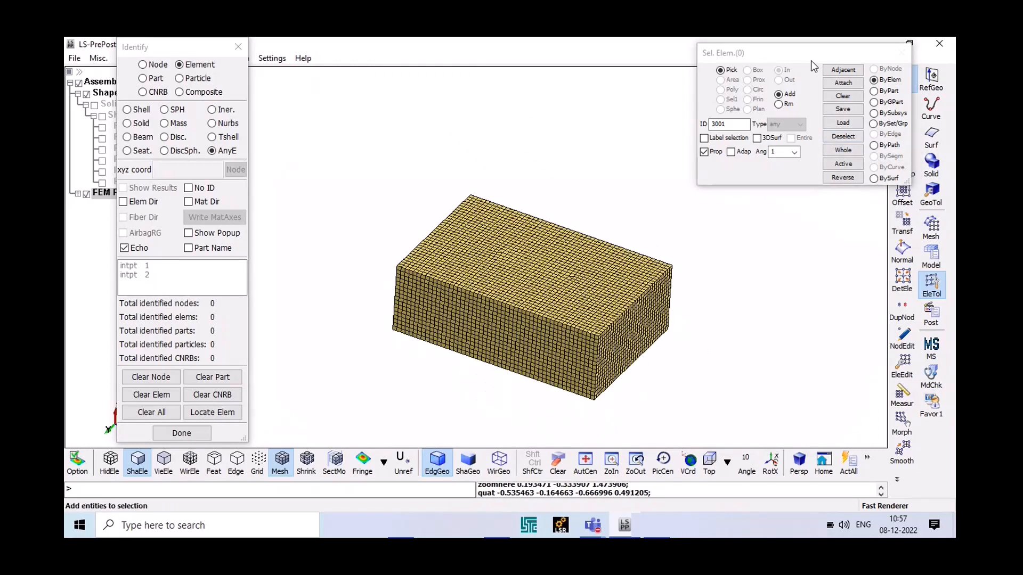
left_click_drag(810, 60, 768, 111)
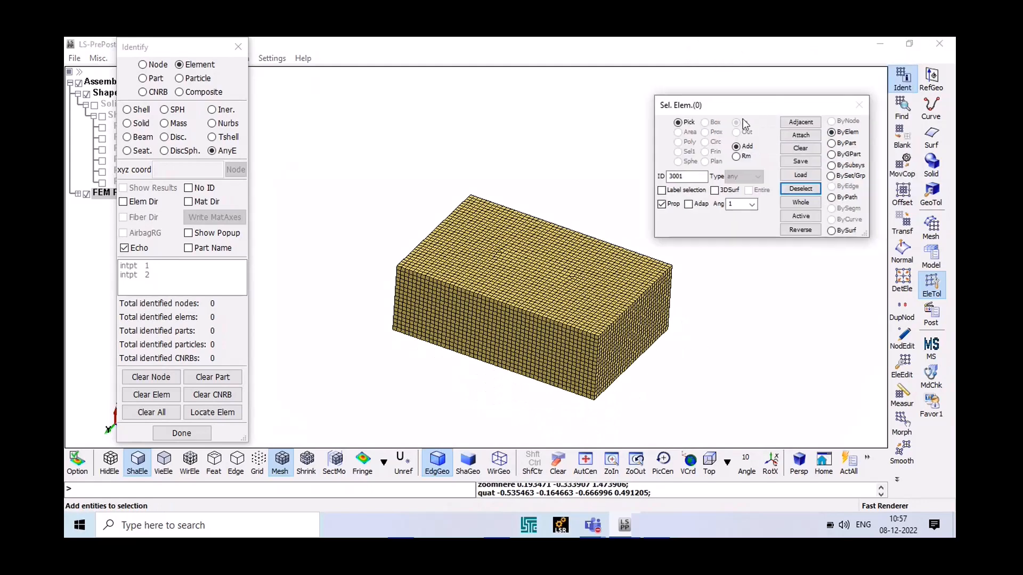
left_click(239, 54)
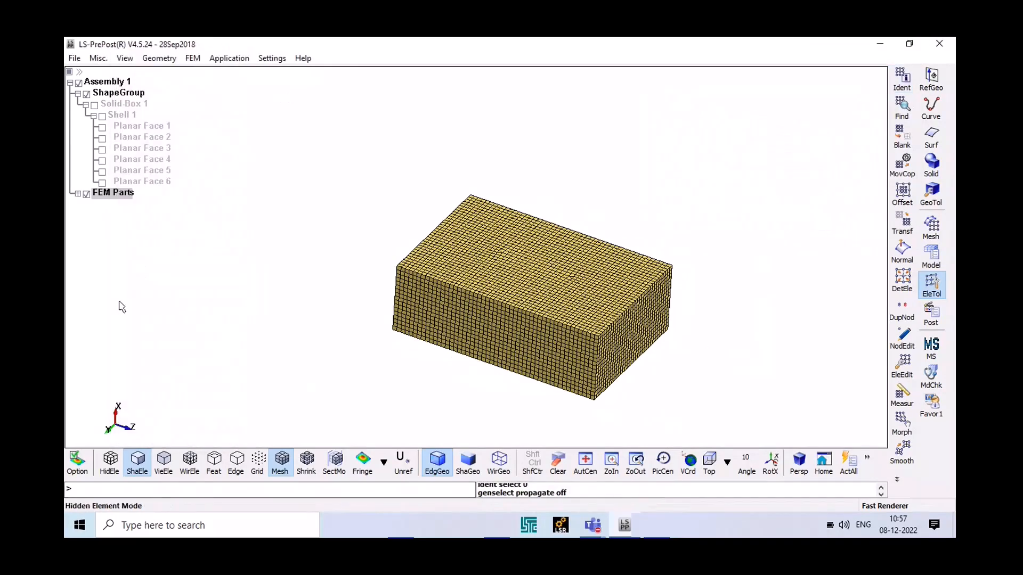
Delete Solid Box 1 from the model tree and expand FEM Parts to show the shell part
left_click(94, 105)
right_click(133, 112)
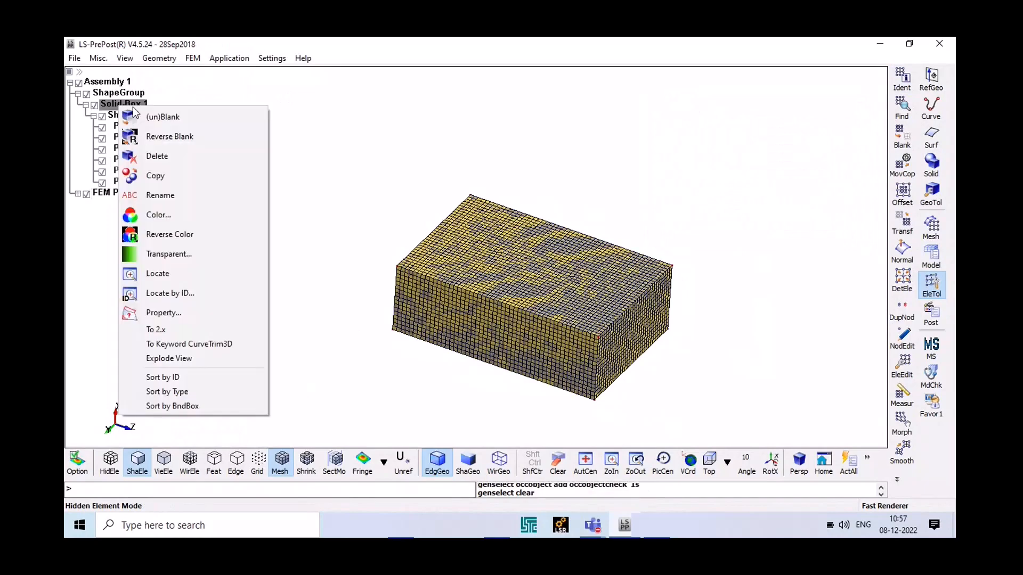
left_click(158, 158)
left_click(501, 322)
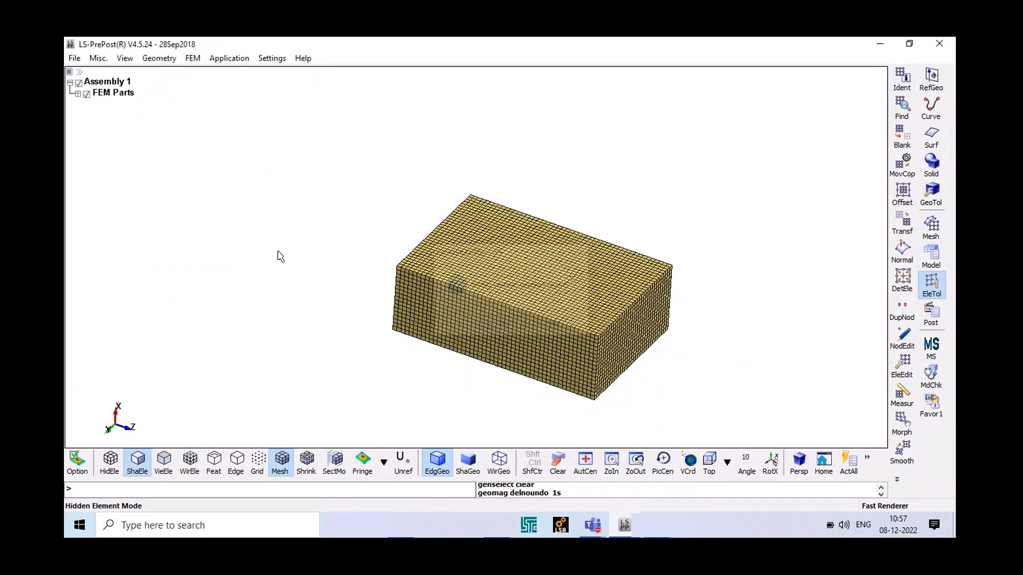
left_click(78, 94)
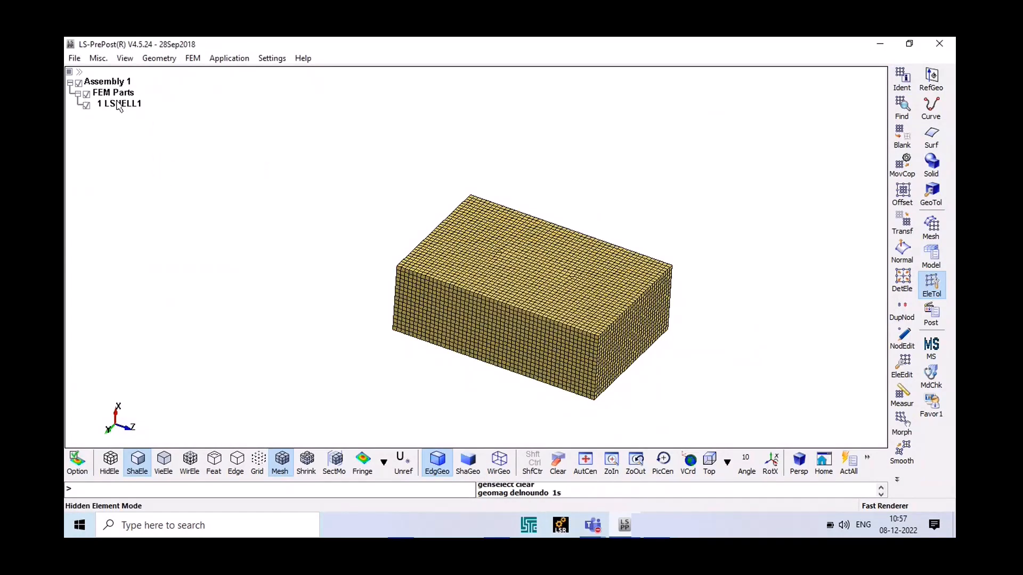
Toggle the visibility of the LSHELL1 shell part and highlight the part in the model tree
left_click(117, 100)
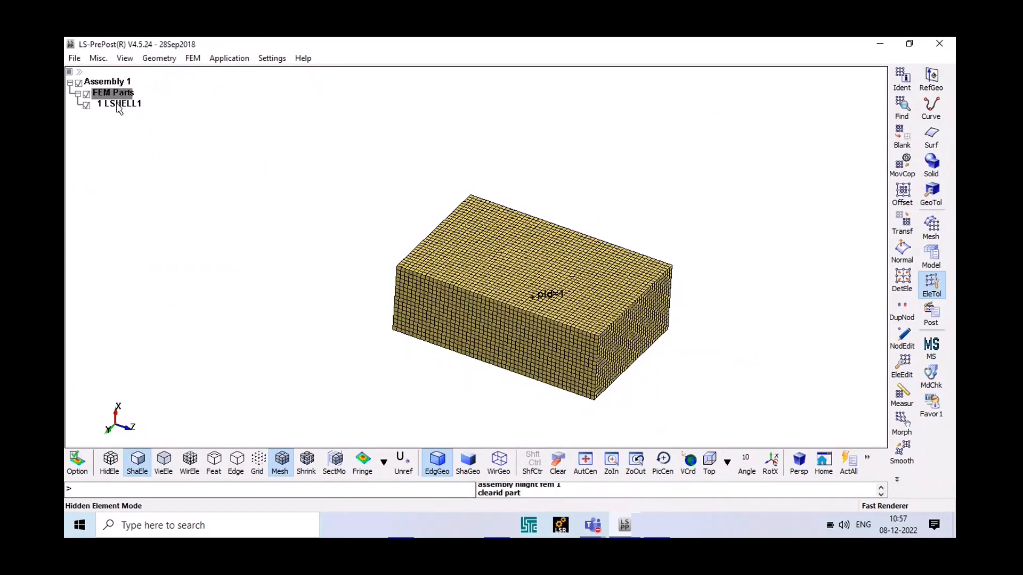
double_click(87, 105)
left_click(86, 106)
left_click(85, 106)
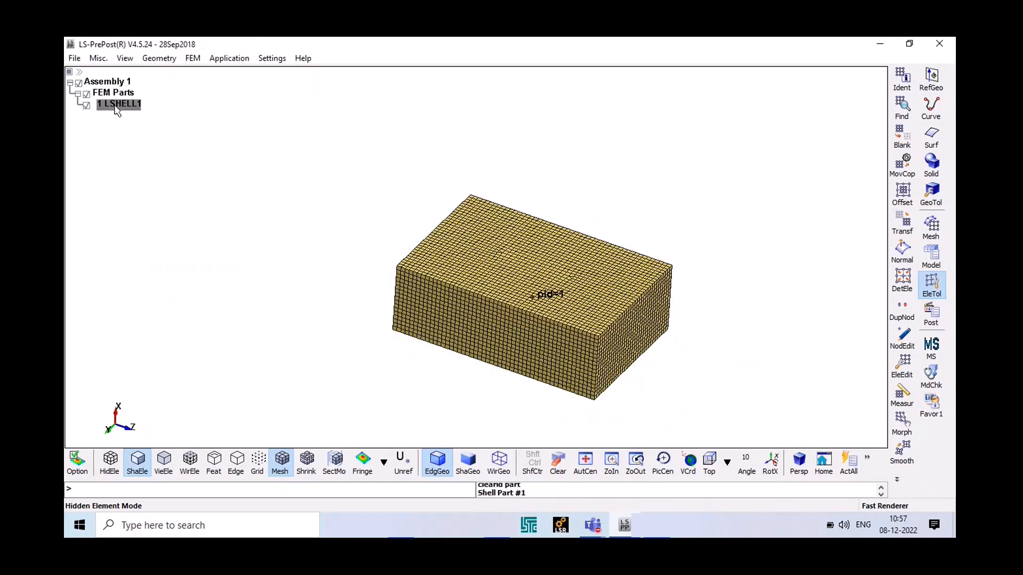
left_click(116, 105)
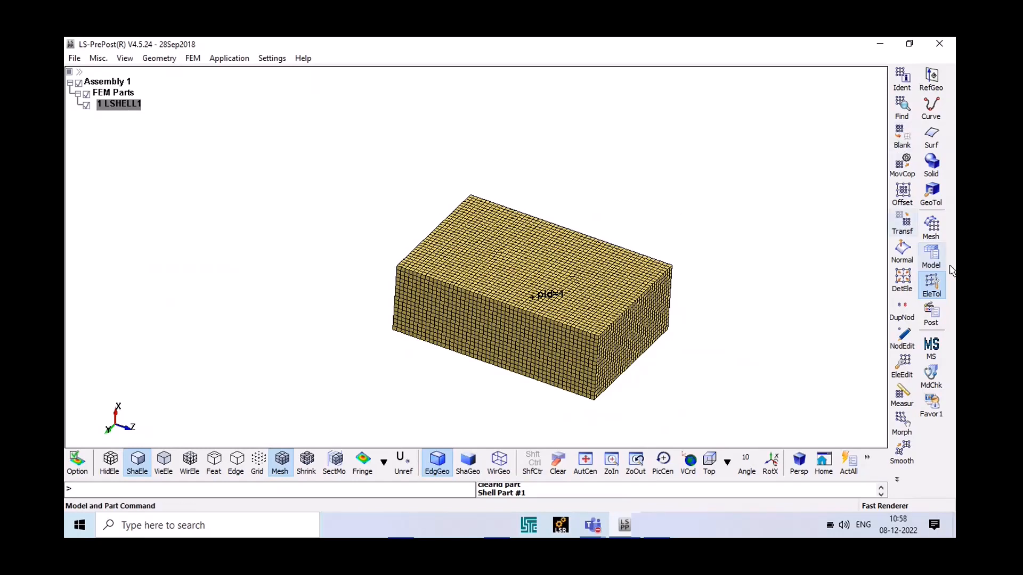
Blank the elements at one end of the shell box using an inside-area selection and close the Blank tool
left_click(901, 137)
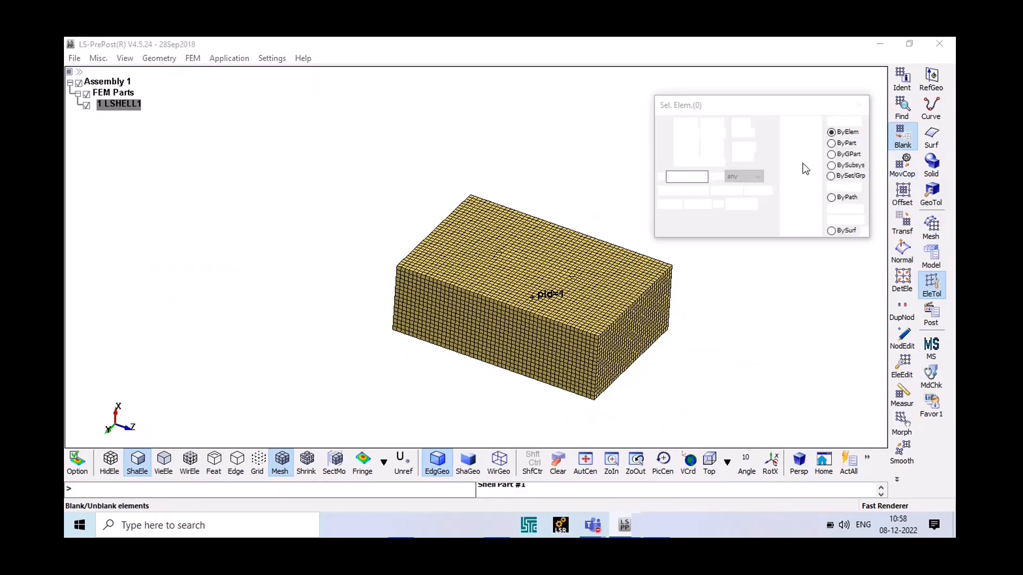
scroll(516, 238, "down", 2)
scroll(548, 265, "up", 2)
left_click_drag(534, 307, 538, 251, "ctrl")
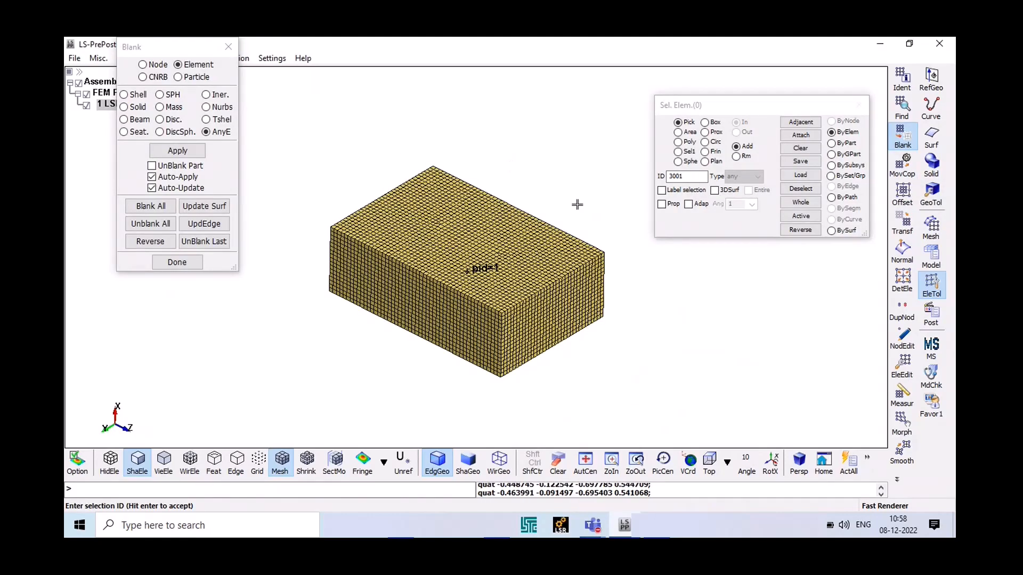
left_click(677, 132)
left_click(736, 122)
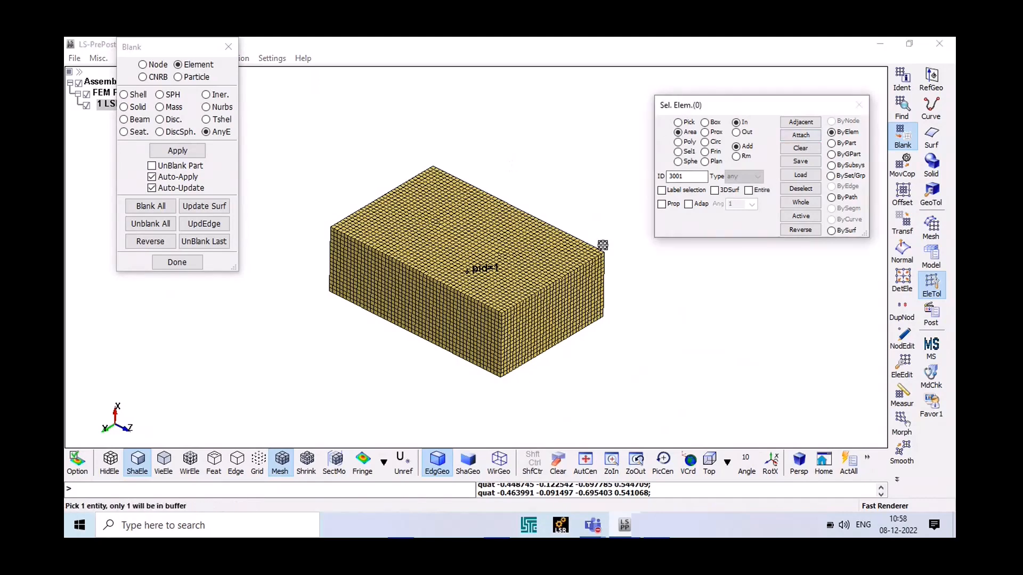
left_click_drag(614, 226, 468, 322)
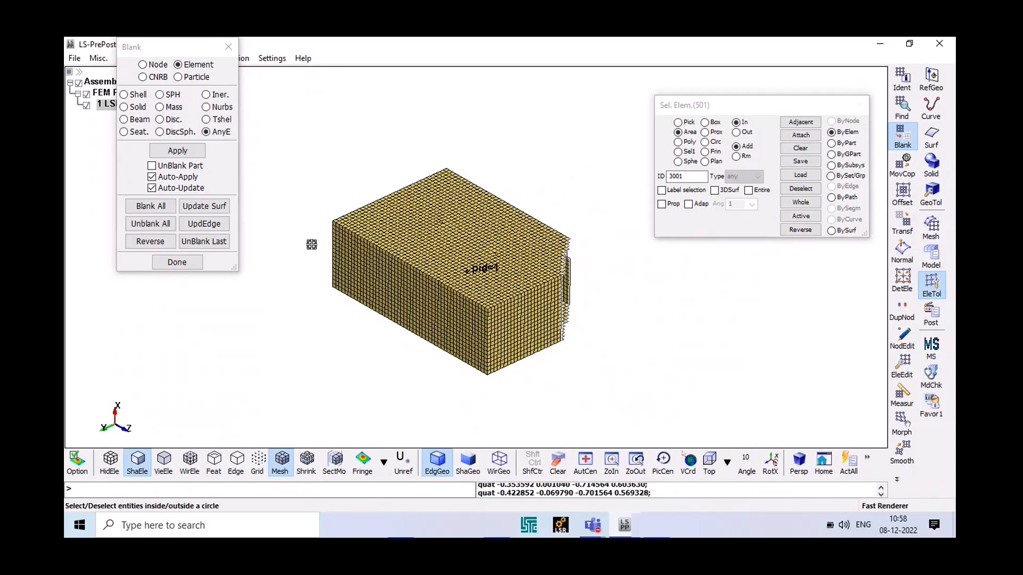
left_click(177, 262)
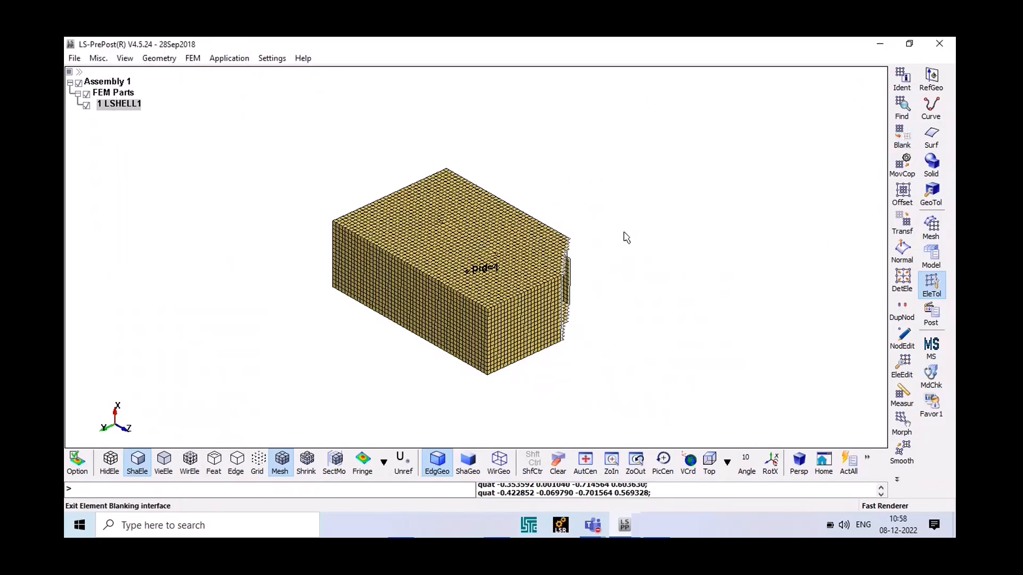
Unblank all elements of the shell box and close the Blank tool
left_click(900, 140)
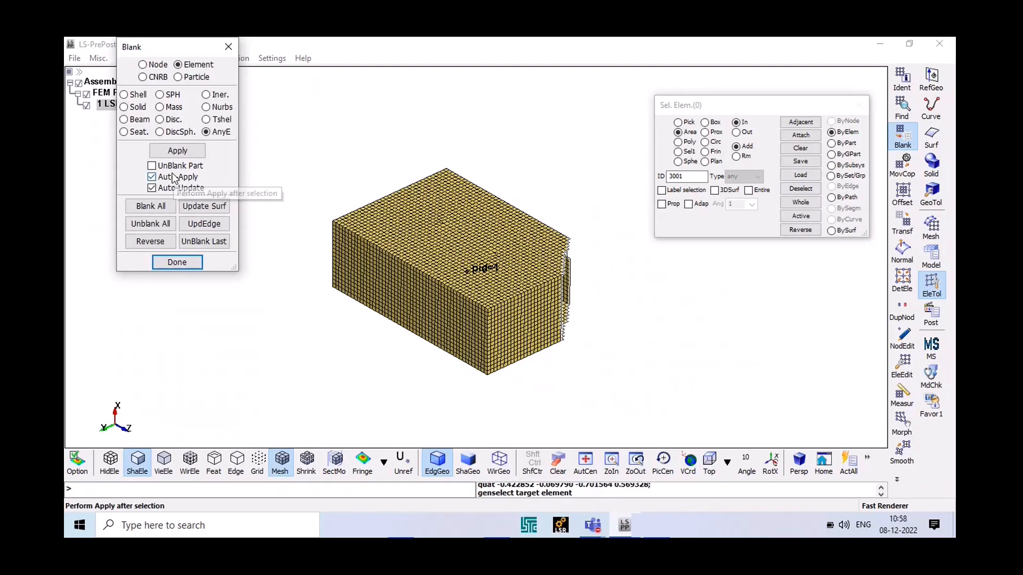
left_click(155, 226)
left_click(180, 263)
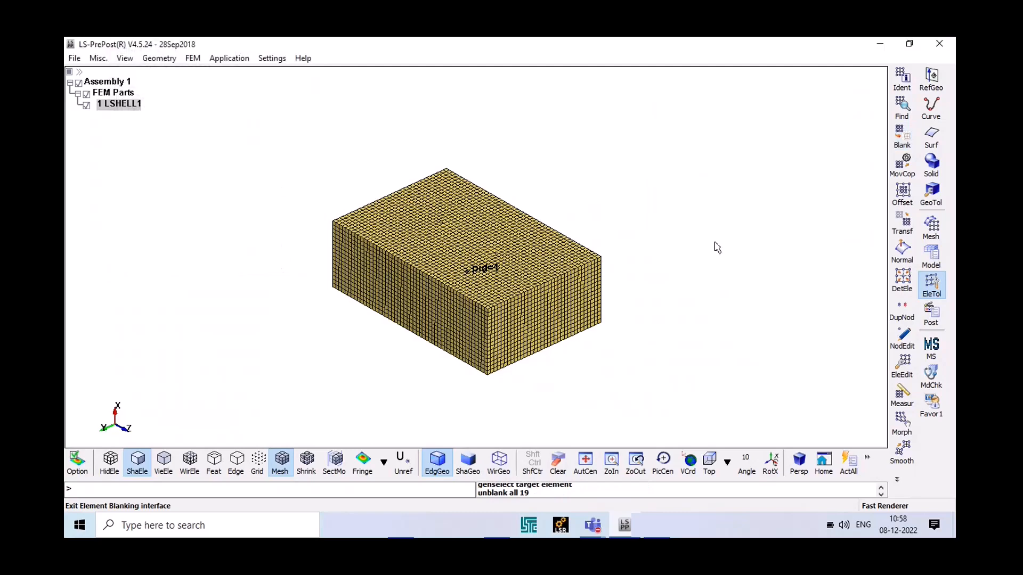
Delete the LSHELL1 shell part from the model and confirm its removal
right_click(127, 107)
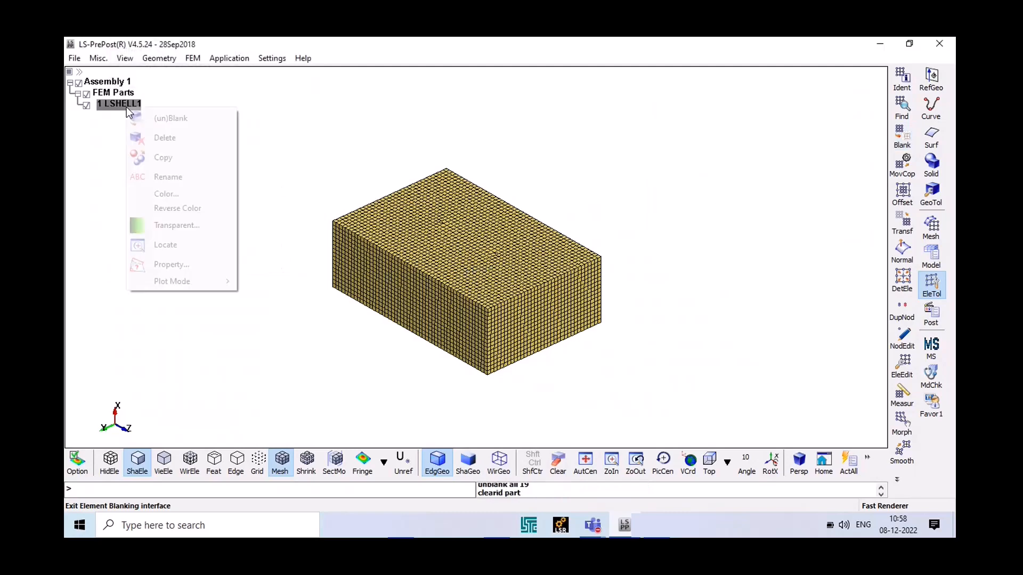
left_click(161, 137)
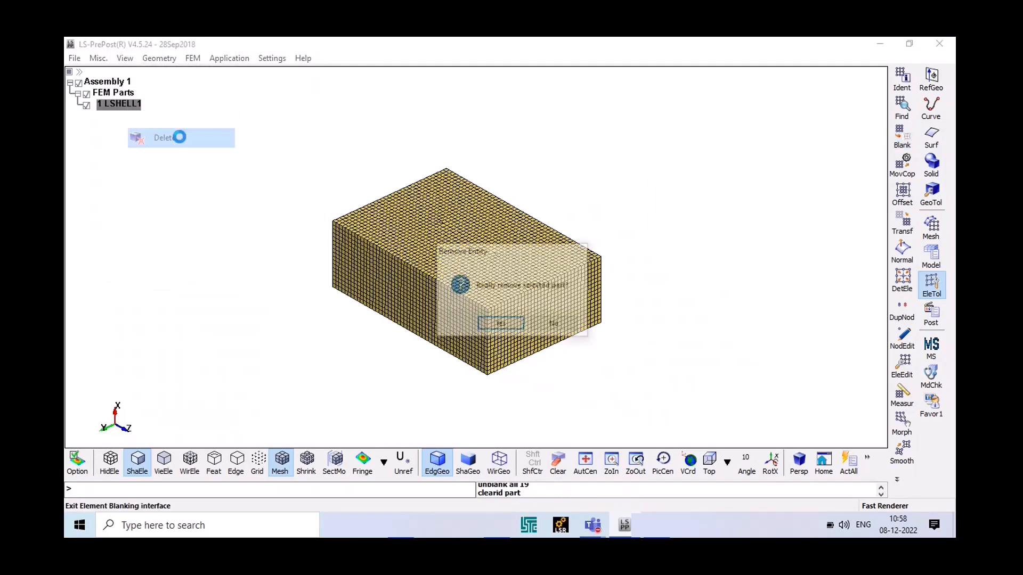
left_click(511, 326)
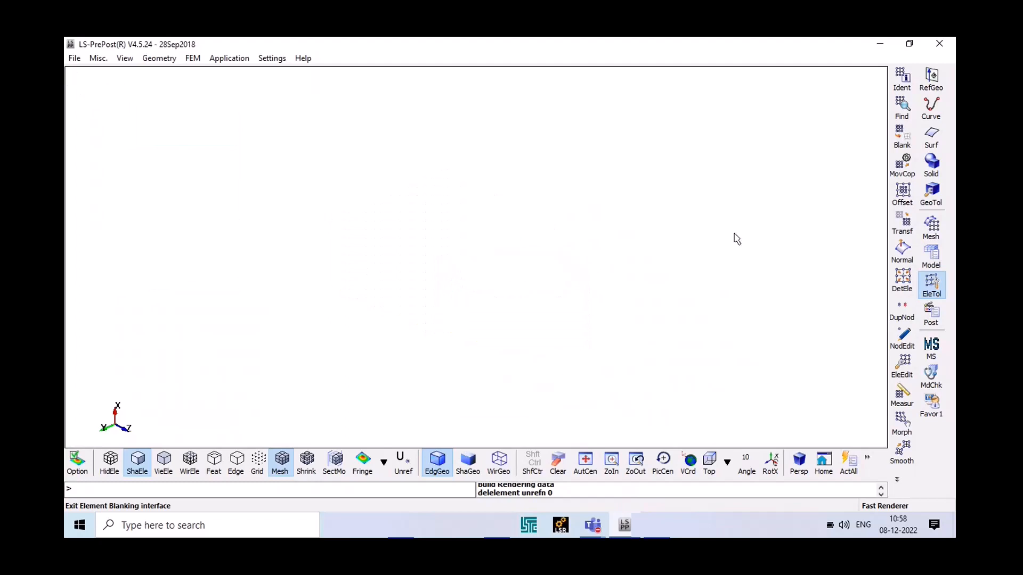
Create a circle of radius 100 centred at the origin with direction 0, 0, 1
left_click(931, 106)
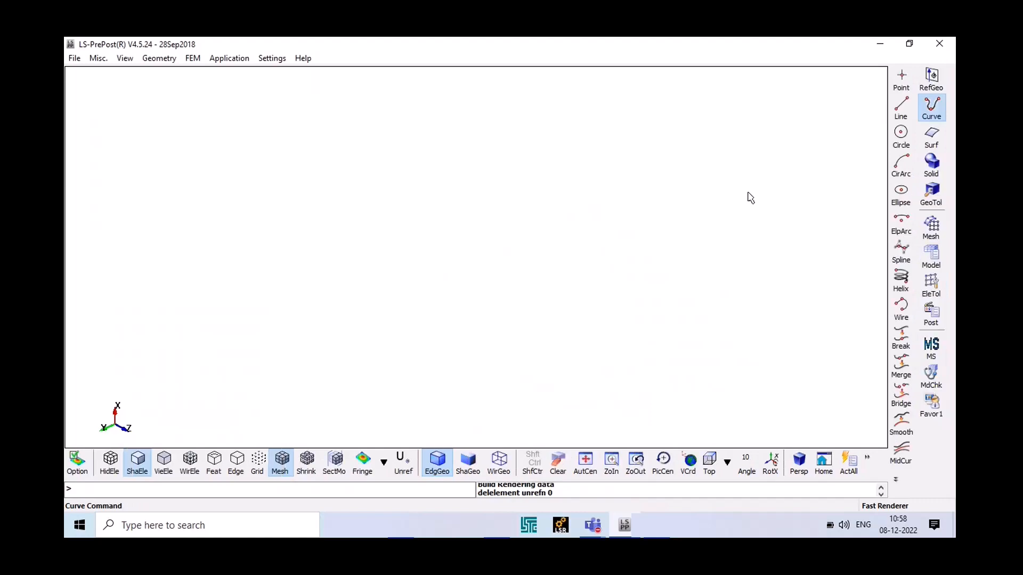
left_click(900, 135)
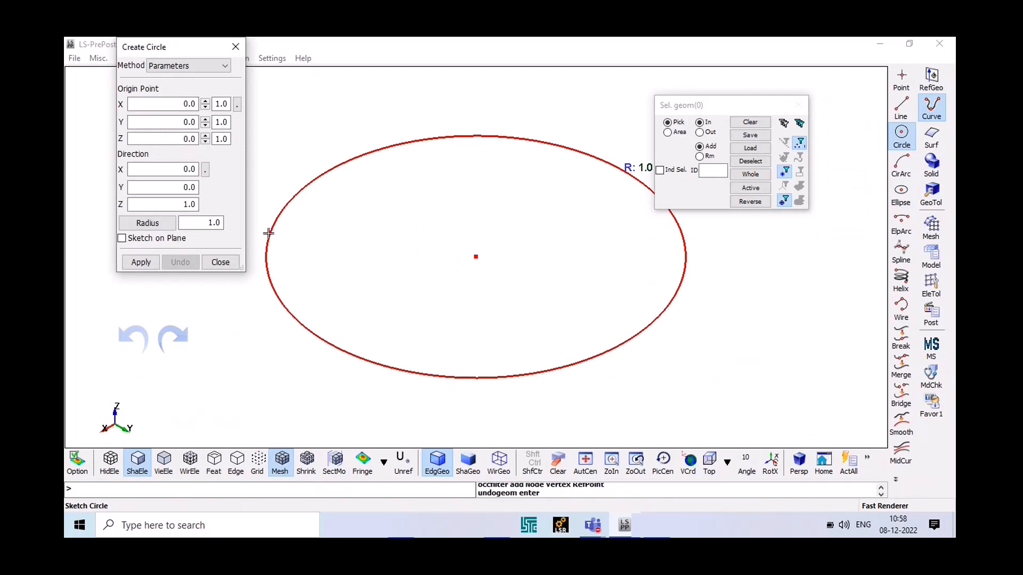
double_click(197, 223)
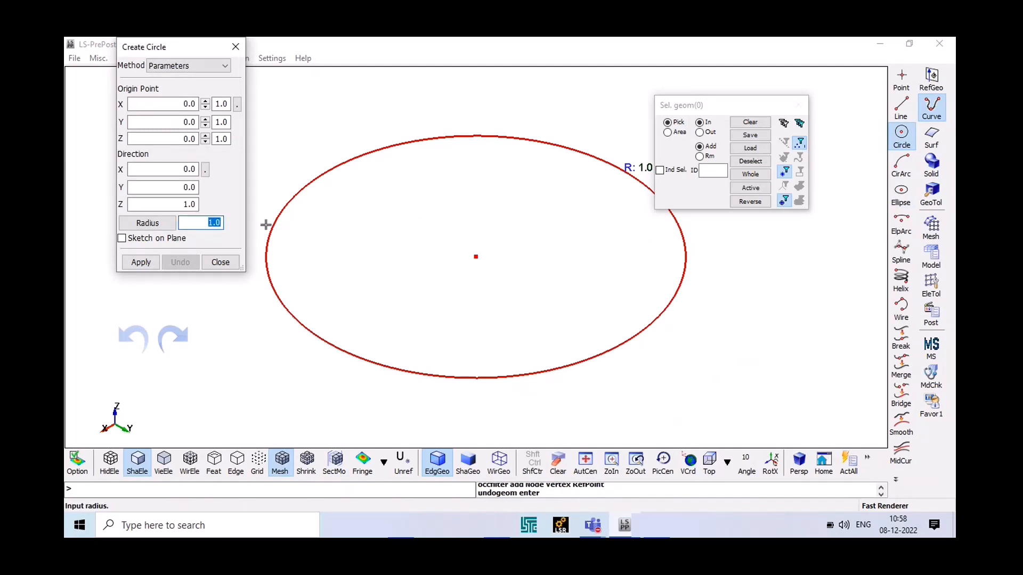
type("100")
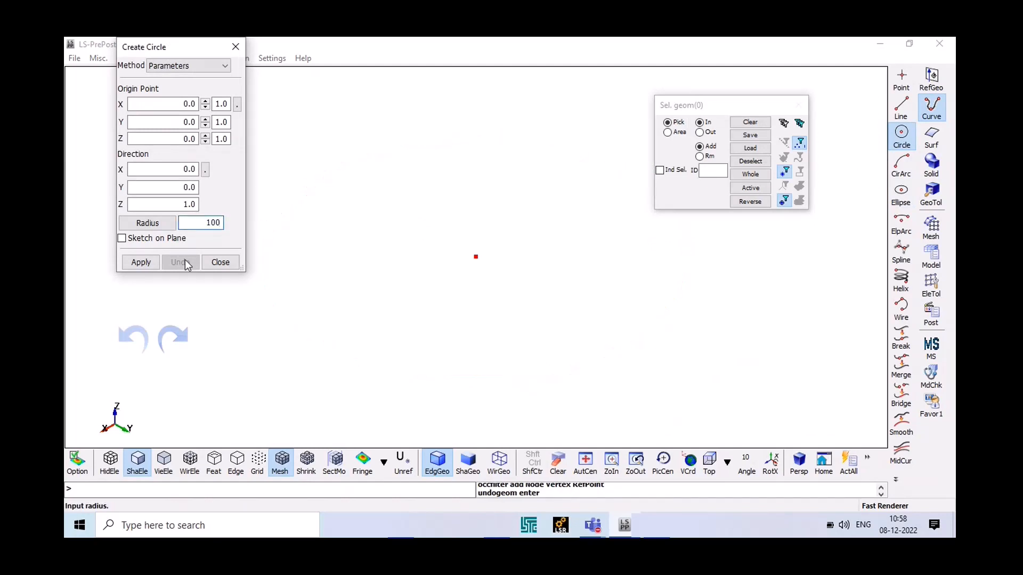
left_click(140, 262)
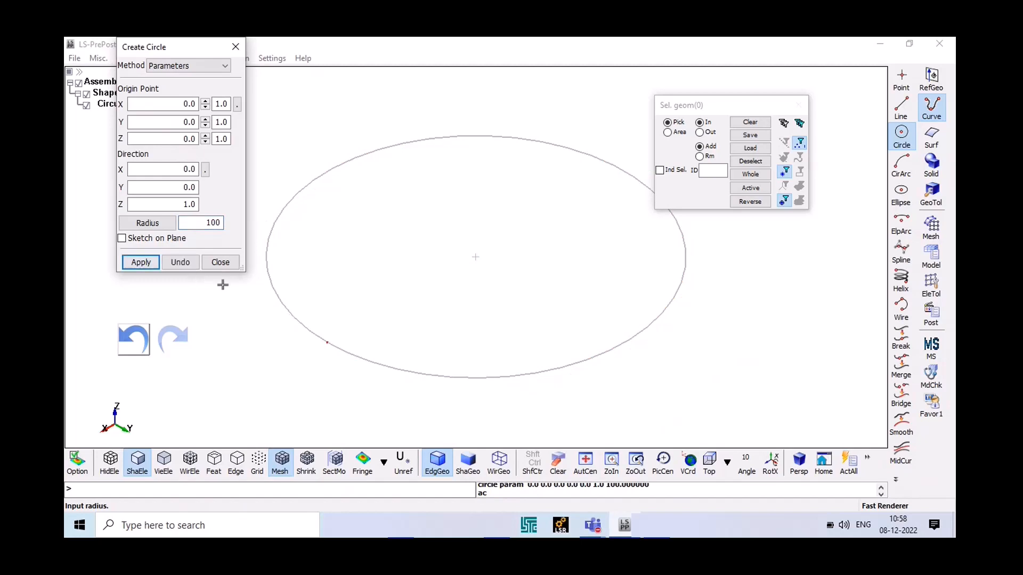
left_click(219, 263)
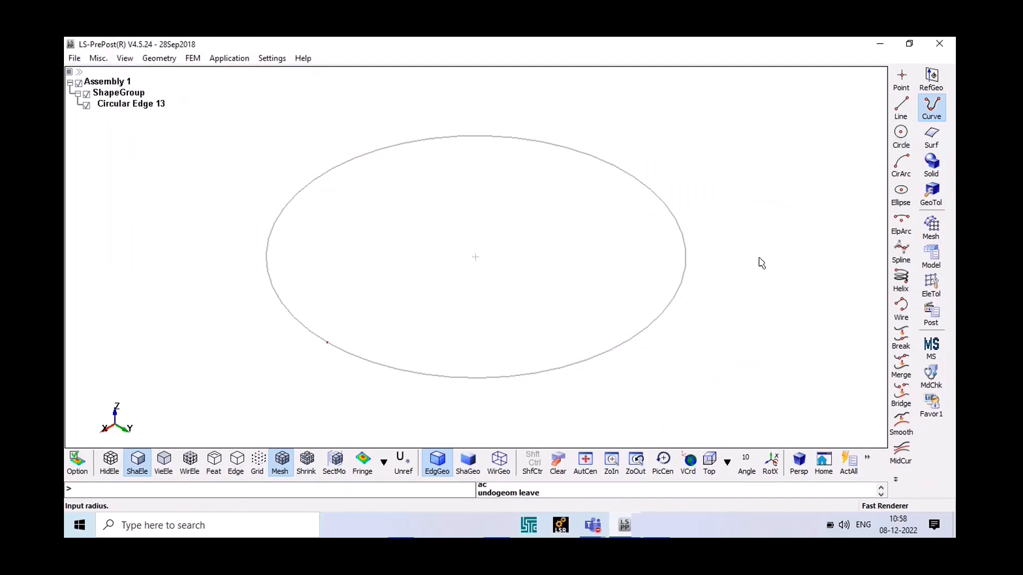
Start the Blank Mesher with the Curve operation and pick the circle as the outline
left_click(931, 226)
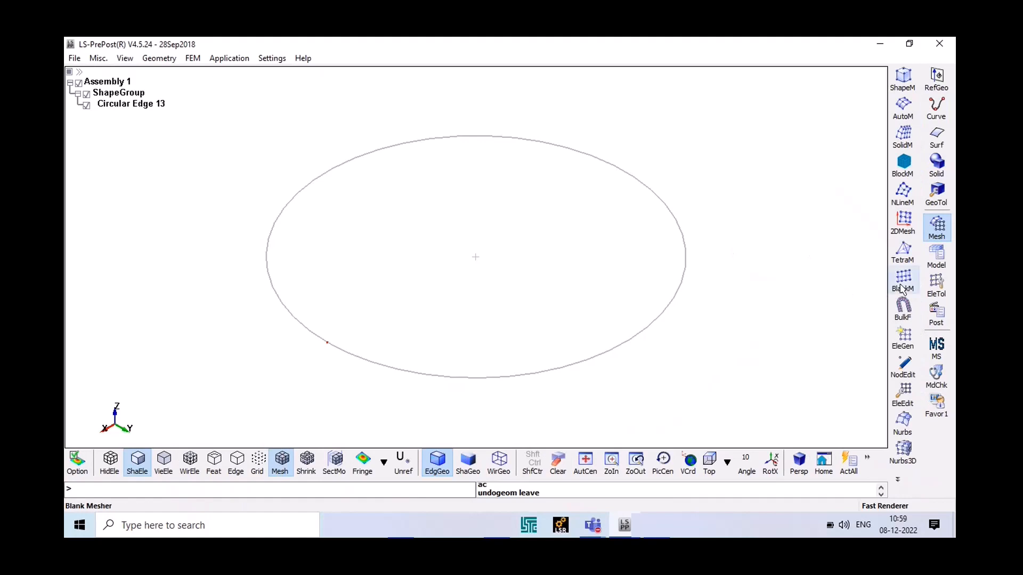
left_click(902, 288)
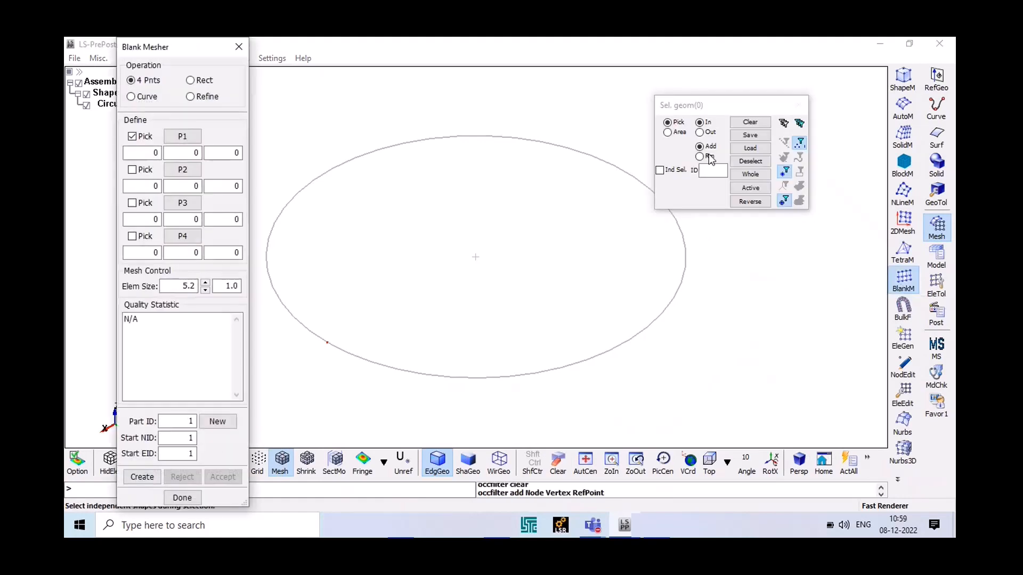
left_click_drag(717, 108, 763, 94)
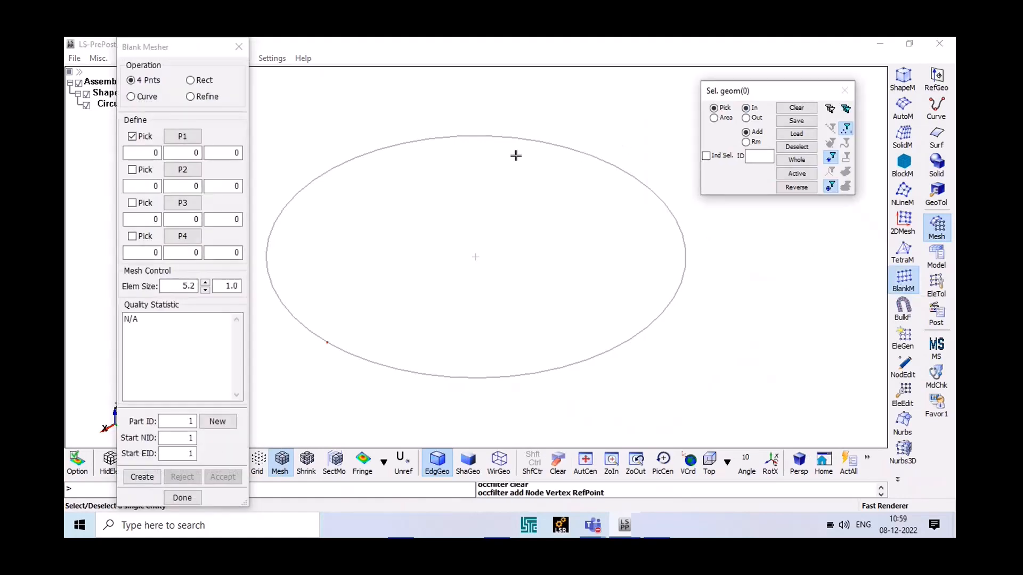
left_click(526, 140)
left_click(506, 135)
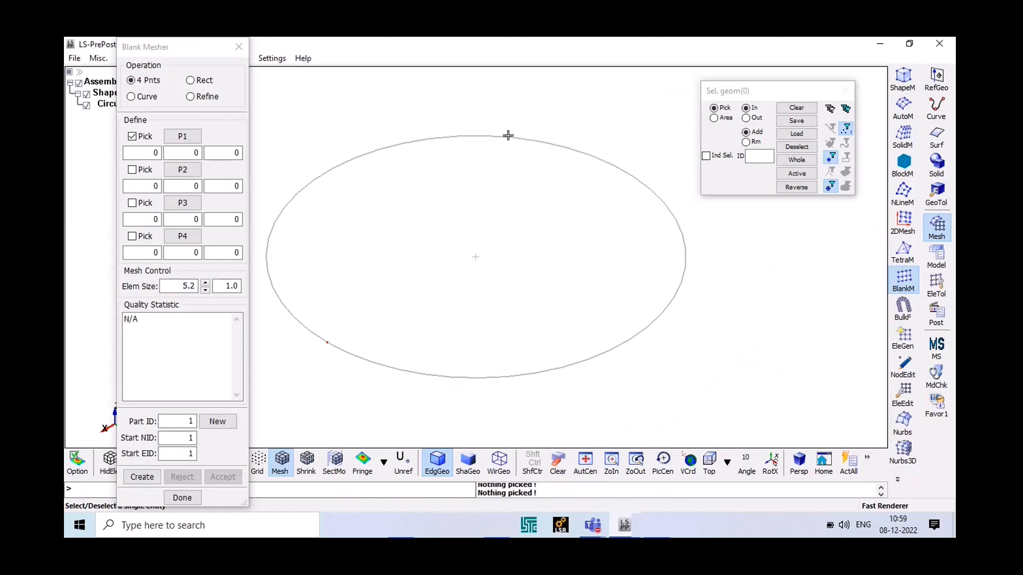
left_click(131, 96)
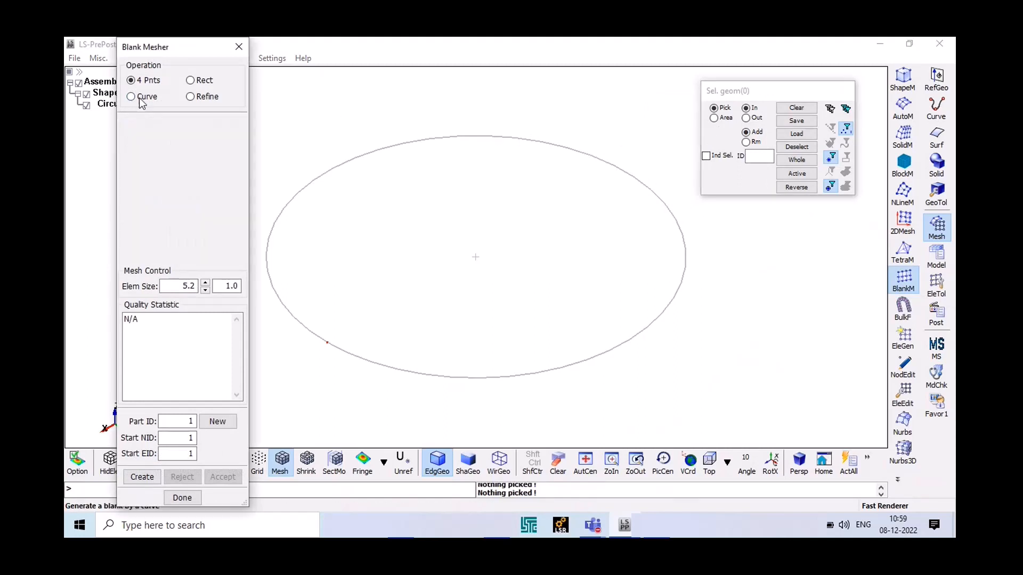
left_click(452, 137)
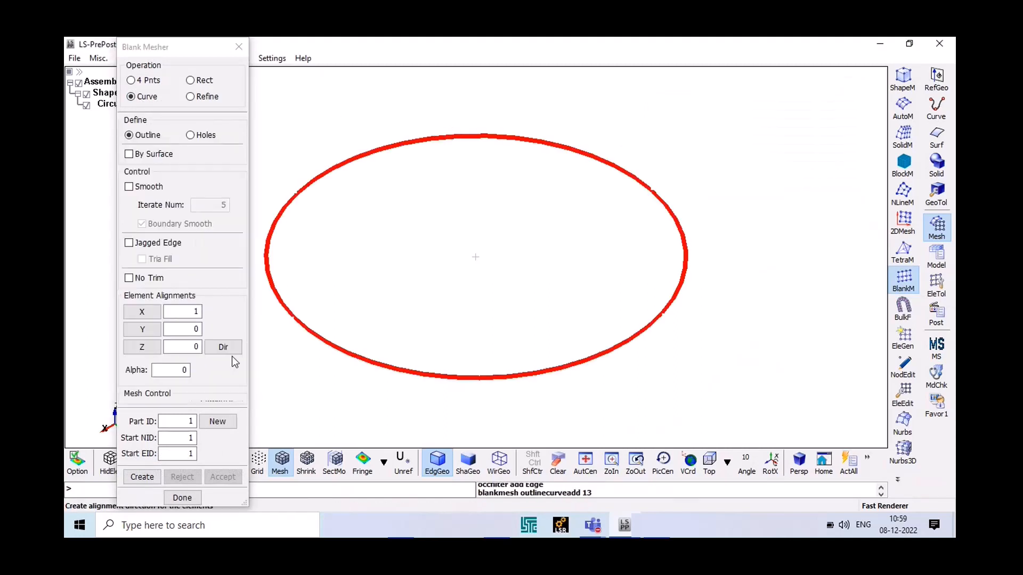
Compute the default mesh size and generate the blank shell mesh inside the circular outline
left_click(216, 401)
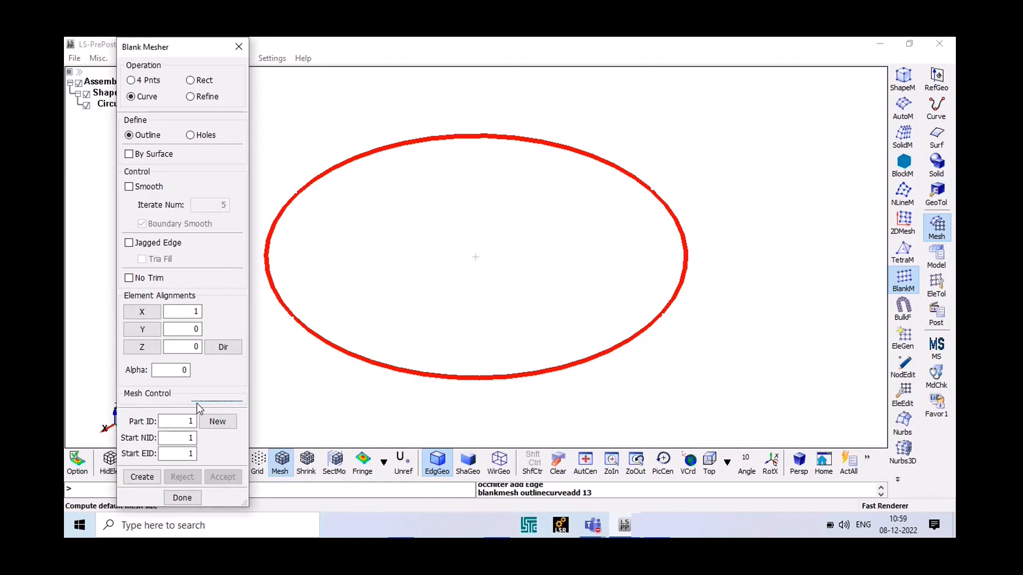
left_click_drag(214, 511, 225, 491)
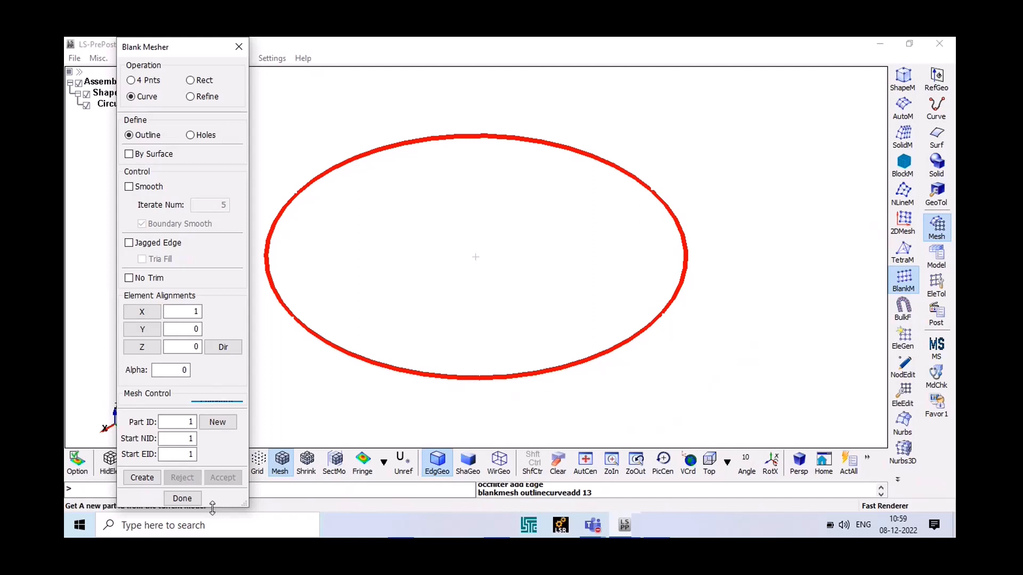
left_click_drag(215, 507, 216, 511)
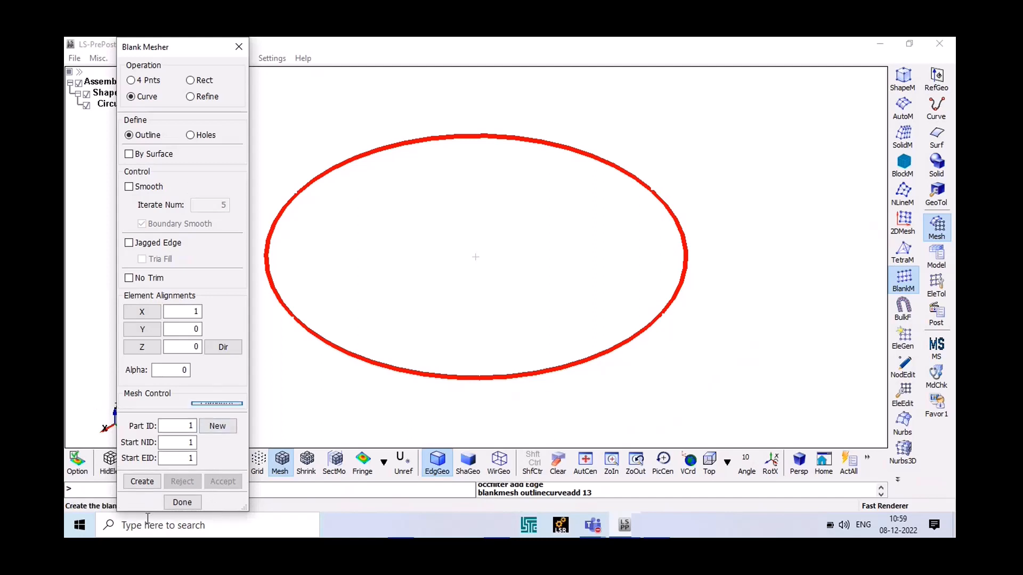
left_click_drag(142, 512, 144, 511)
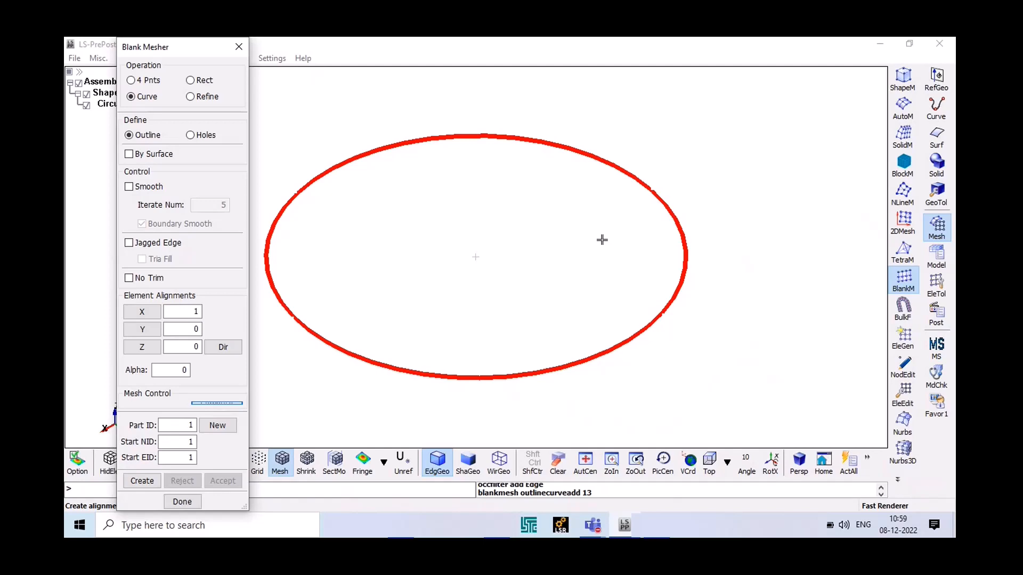
left_click(134, 482)
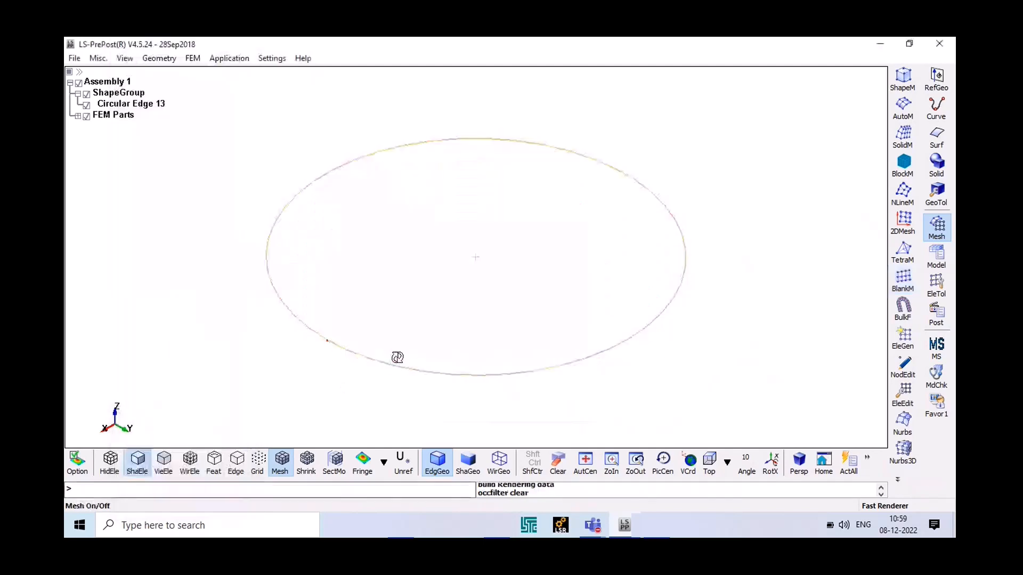
Hide the circular edge geometry while keeping the shell mesh displayed
left_click_drag(397, 356, 493, 316)
left_click_drag(423, 381, 334, 364)
left_click_drag(327, 264, 327, 326, "ctrl")
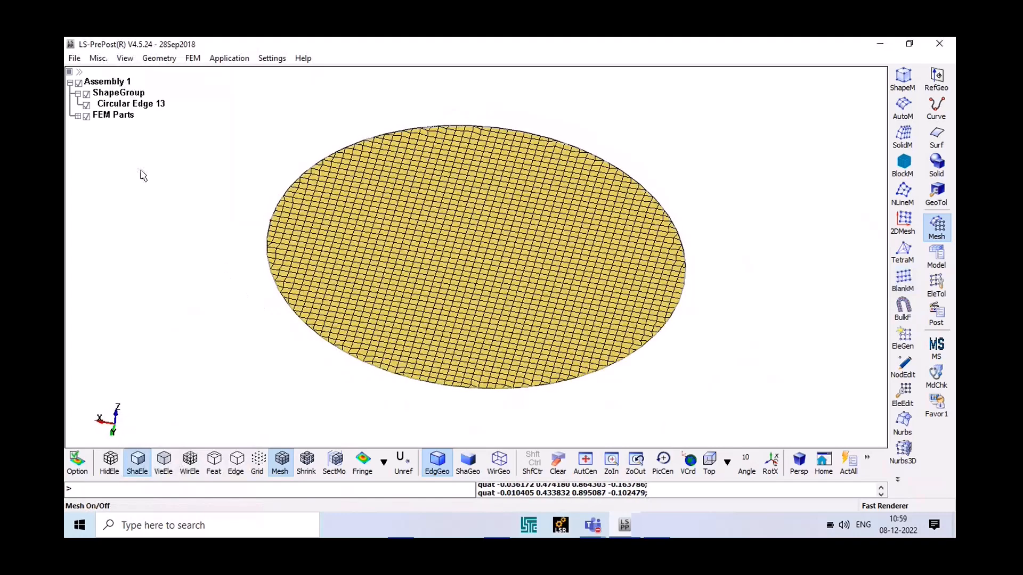
left_click(87, 105)
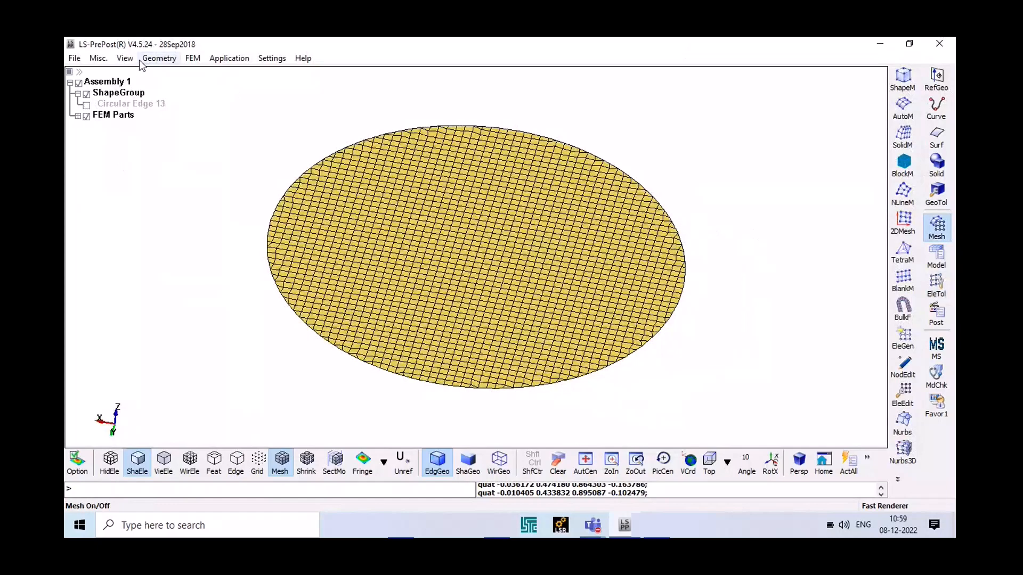
Start Identify for elements of any type and enable propagation in the element selection
left_click(191, 59)
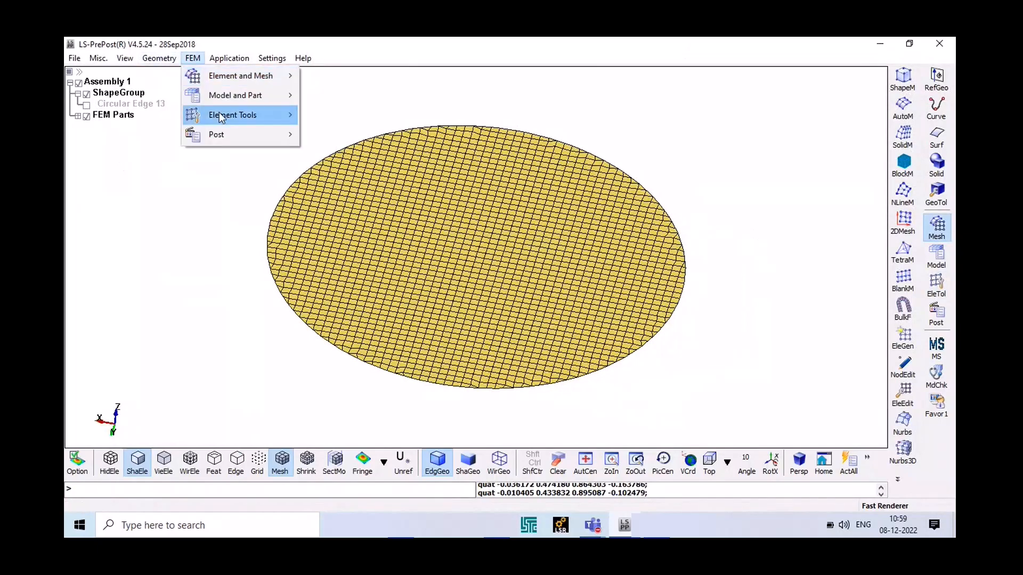
mouse_move(221, 118)
left_click(308, 115)
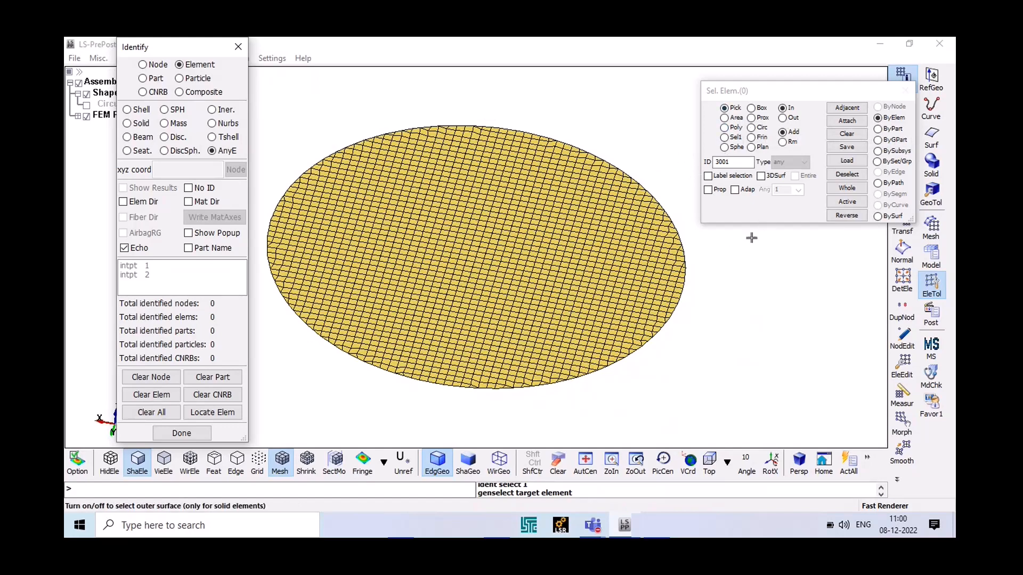
left_click(708, 190)
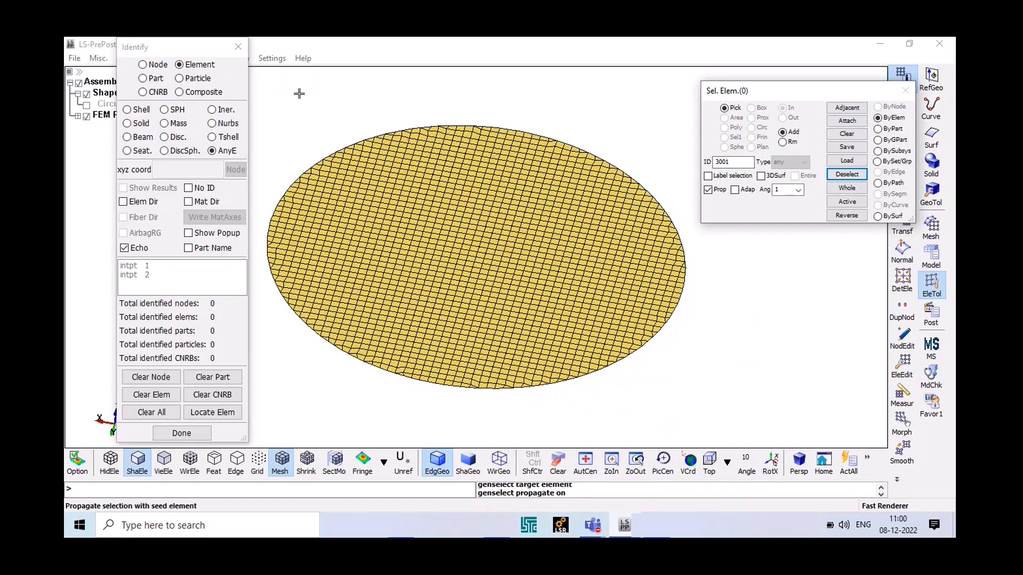
Review the selection options Identify offers for parts, particles, CNRBs, composites and elements, and close Identify
left_click(155, 81)
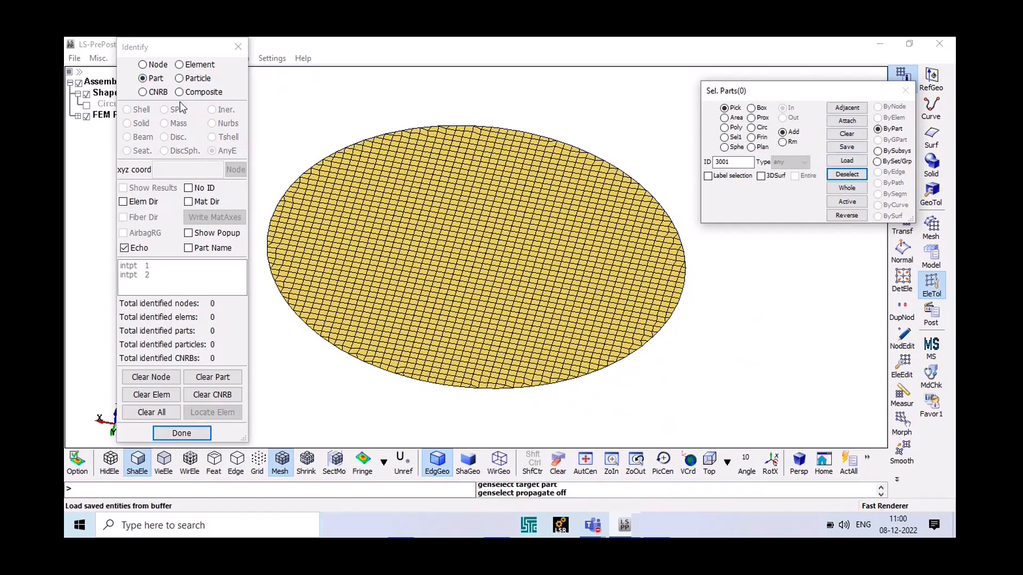
left_click(180, 78)
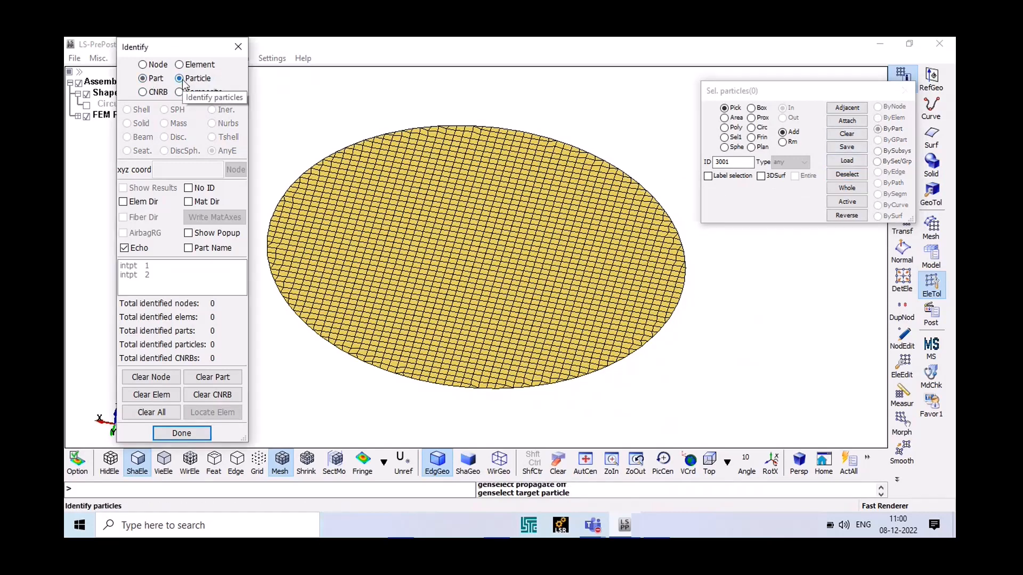
left_click(144, 93)
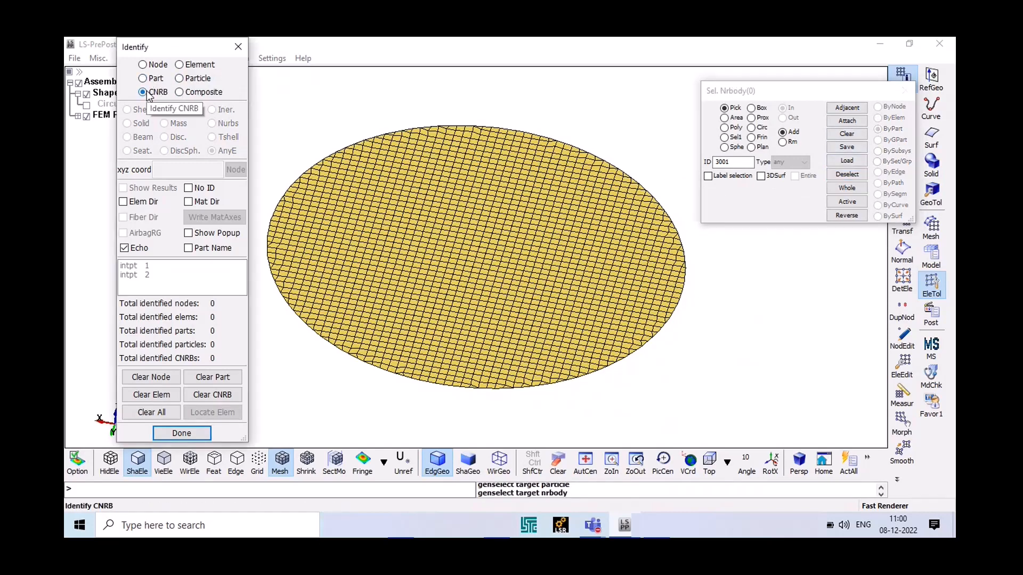
left_click(179, 64)
left_click(179, 93)
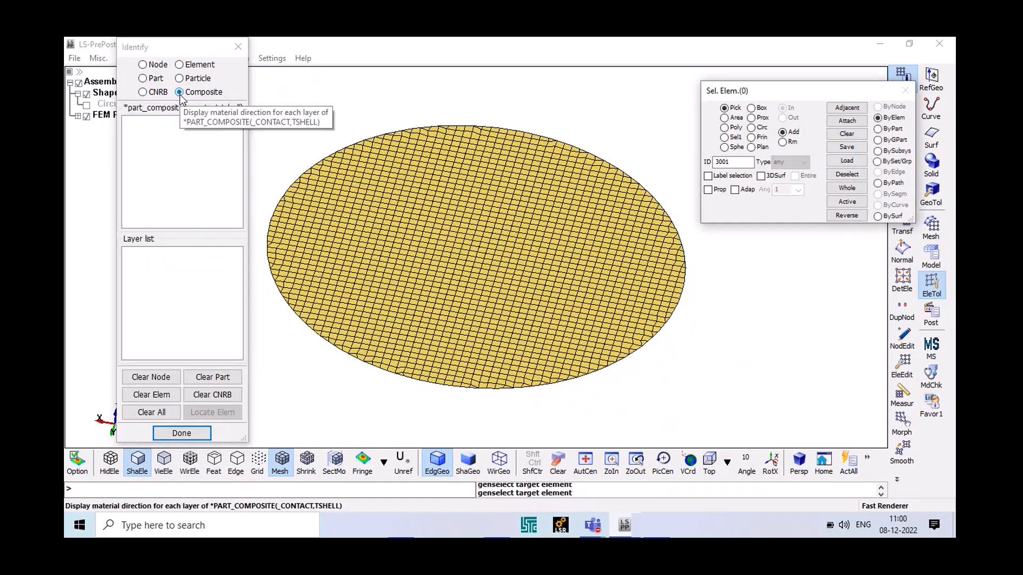
left_click(180, 78)
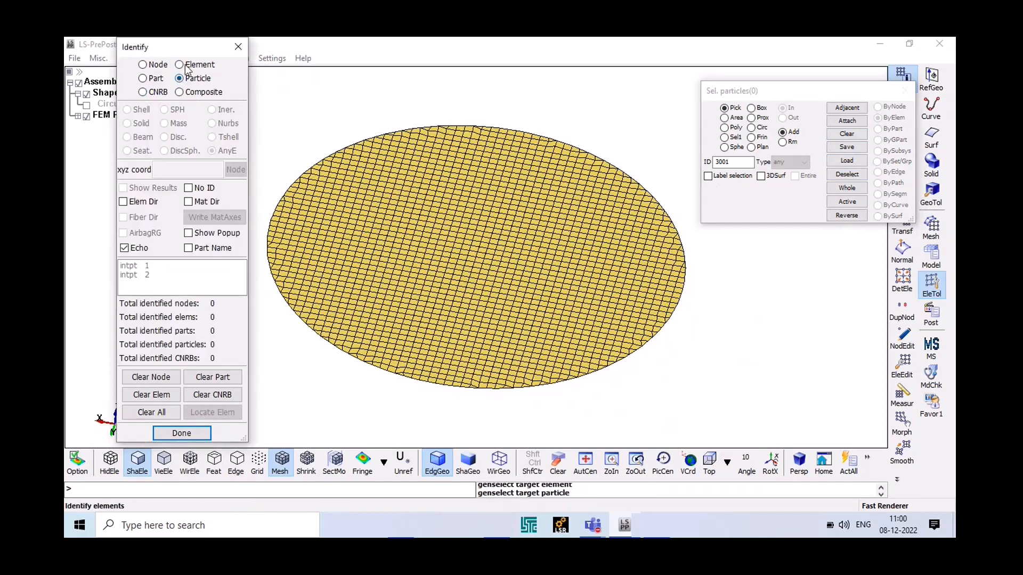
left_click(180, 65)
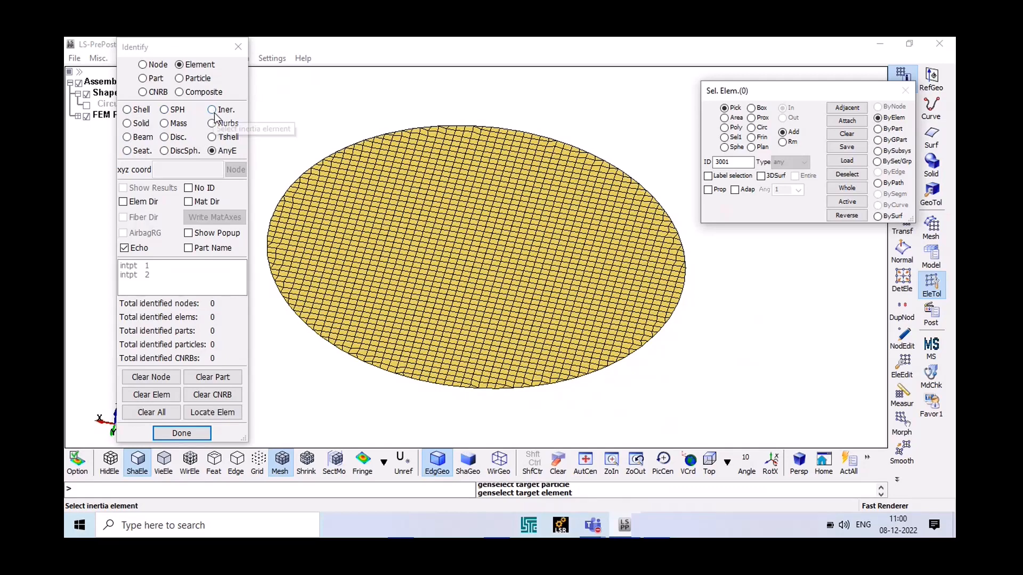
left_click(205, 432)
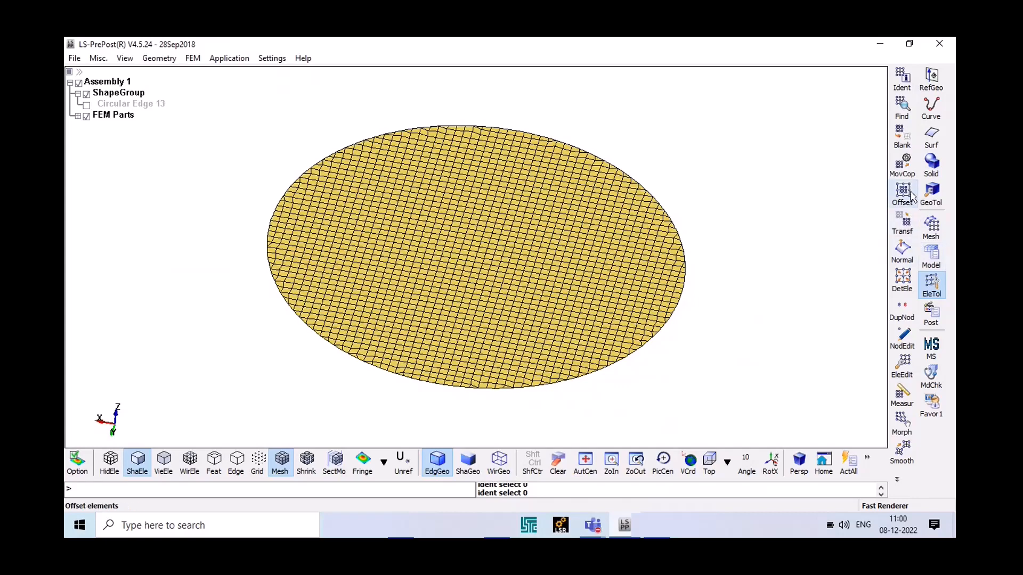
Start the Transform tool in Translate mode with nodes selected by edge, and move both dialogs clear of the circular mesh
left_click(905, 224)
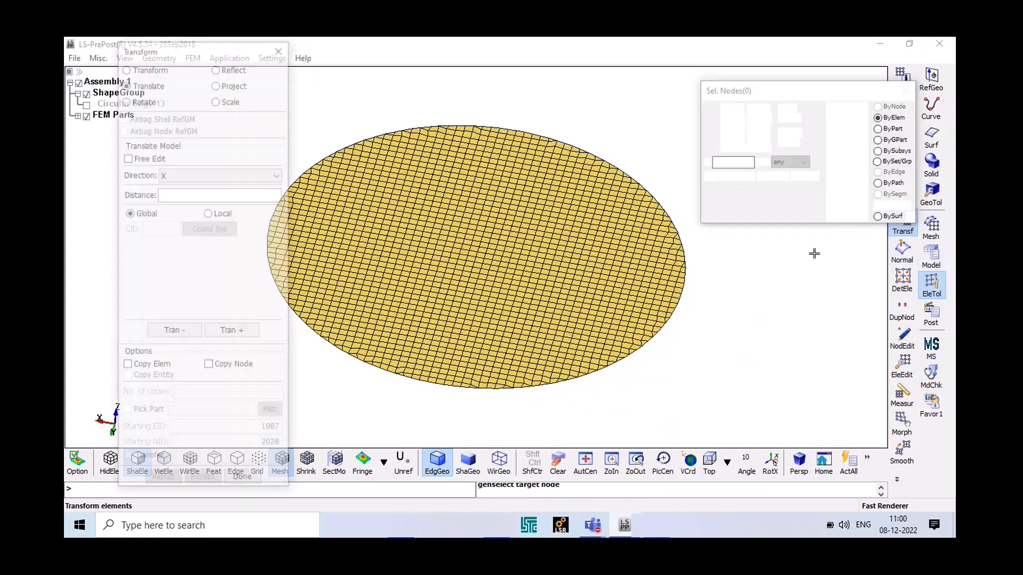
left_click(879, 172)
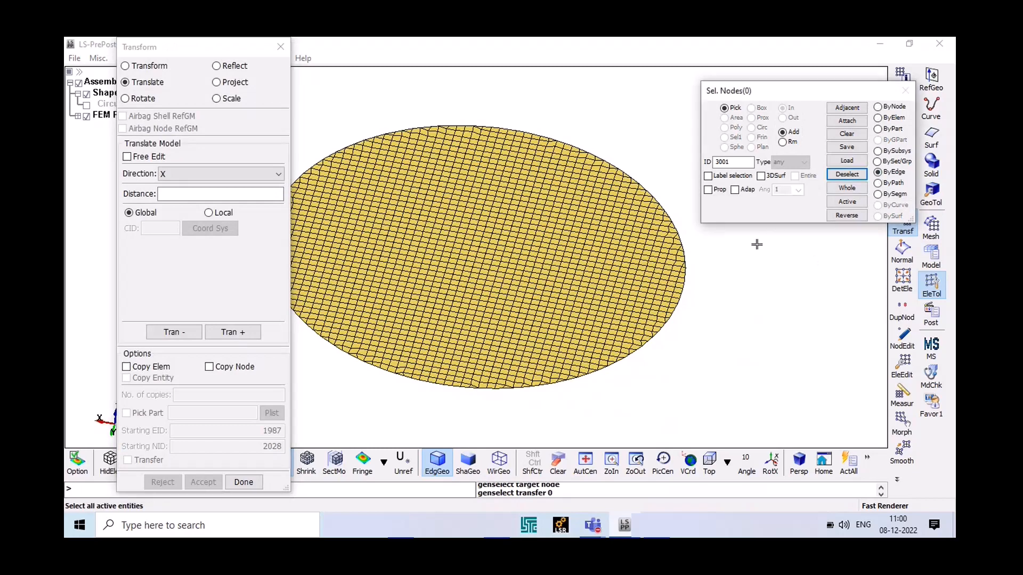
left_click_drag(801, 95, 776, 79)
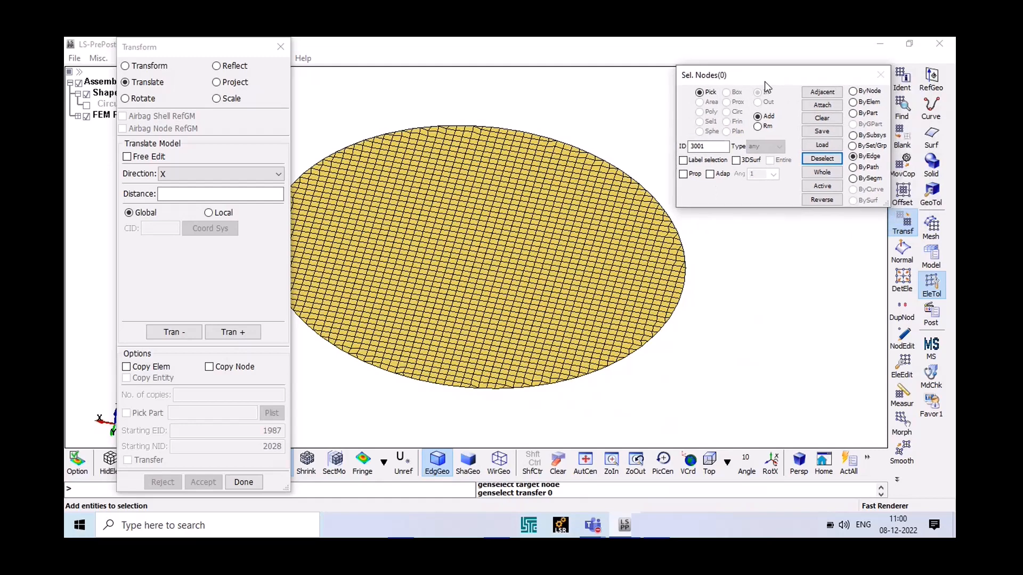
left_click_drag(245, 50, 167, 49)
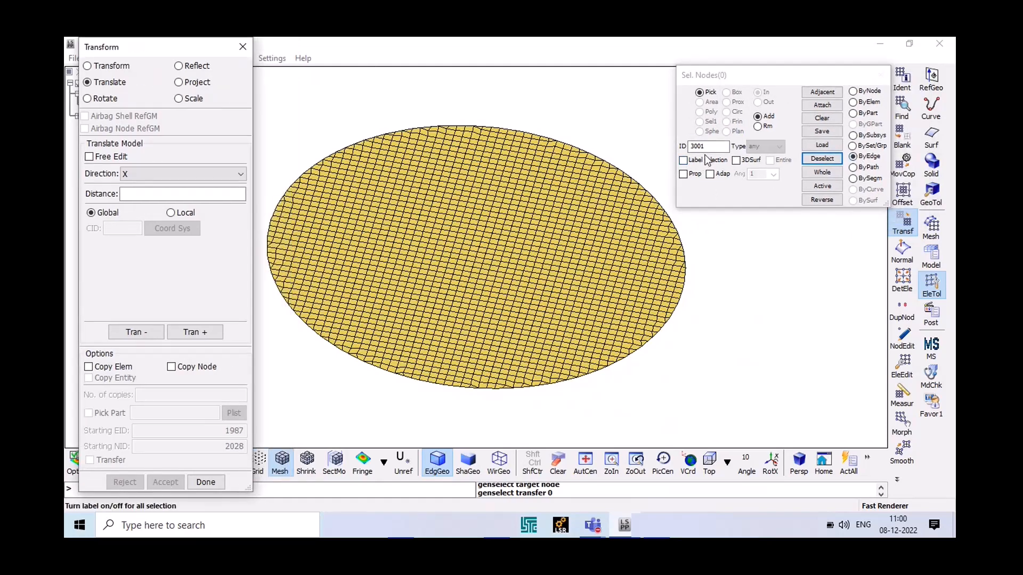
mouse_move(525, 183)
left_mouse_down("shift")
mouse_move(586, 247)
mouse_move(541, 288)
mouse_move(574, 331)
mouse_move(507, 353)
left_mouse_up("shift")
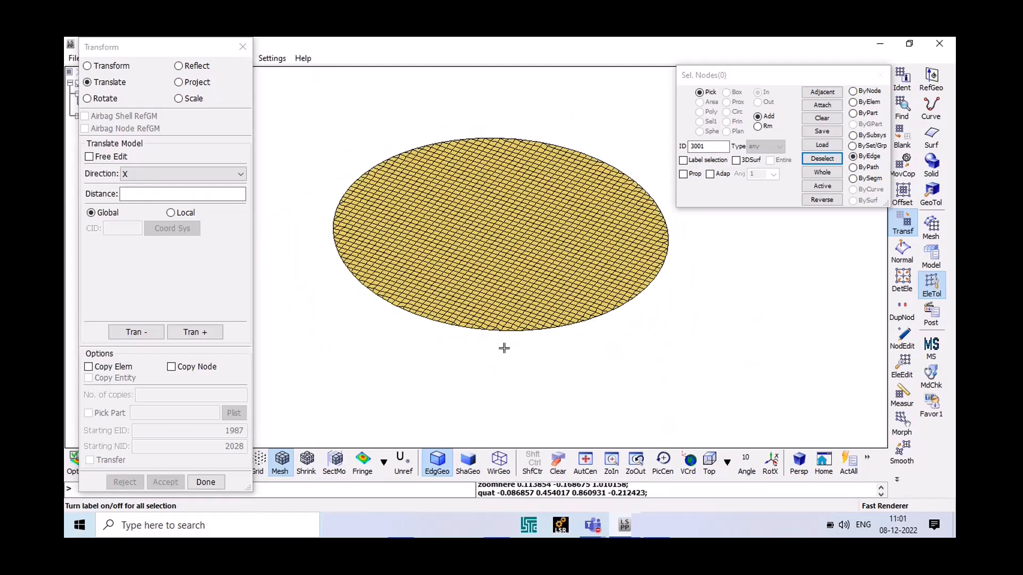
Pick individual element edges one by one along the lower rim of the circular mesh, with propagation off
left_click(475, 330)
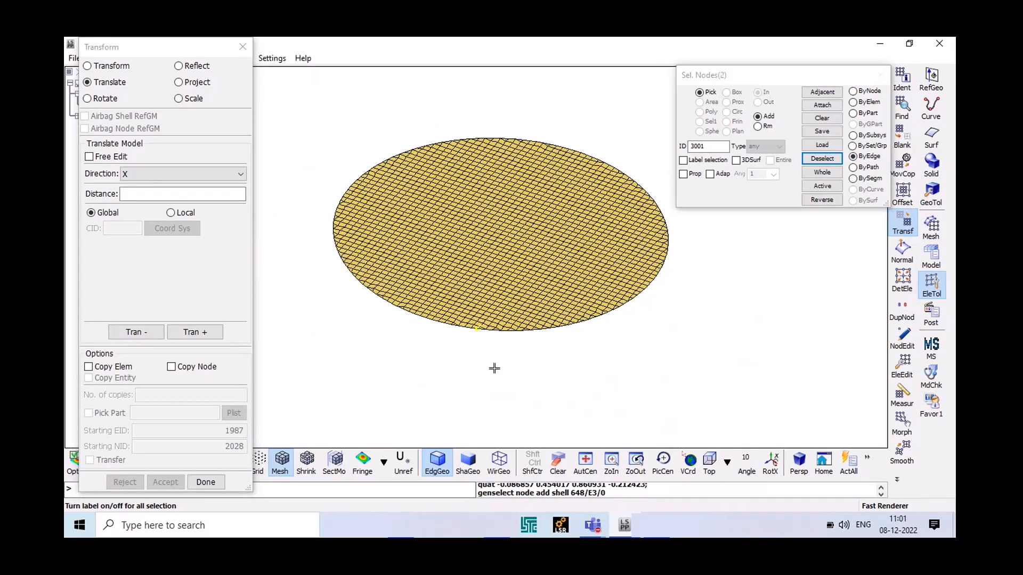
scroll(540, 299, "up", 2)
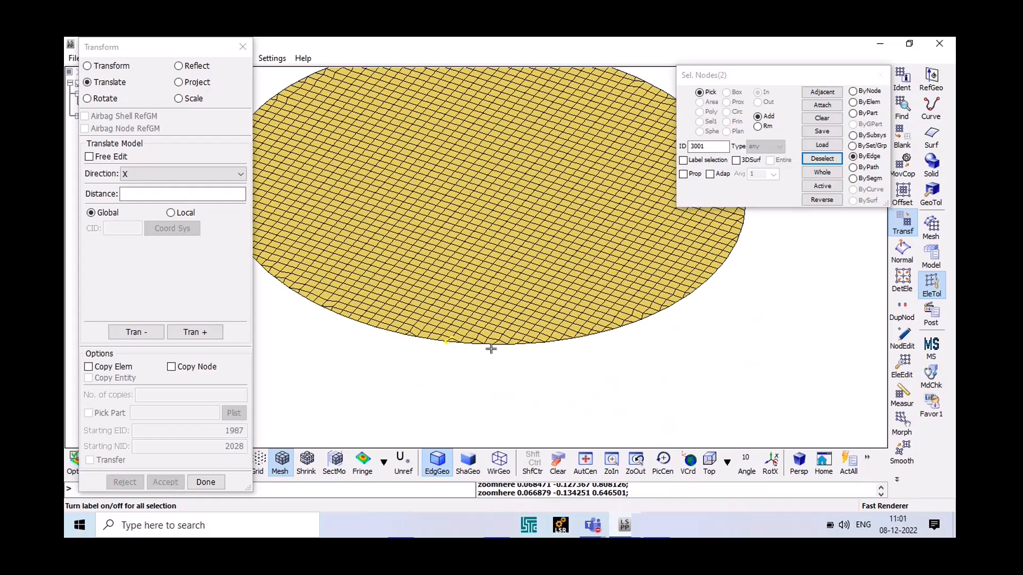
left_click(520, 346)
left_click(555, 340)
left_click(587, 336)
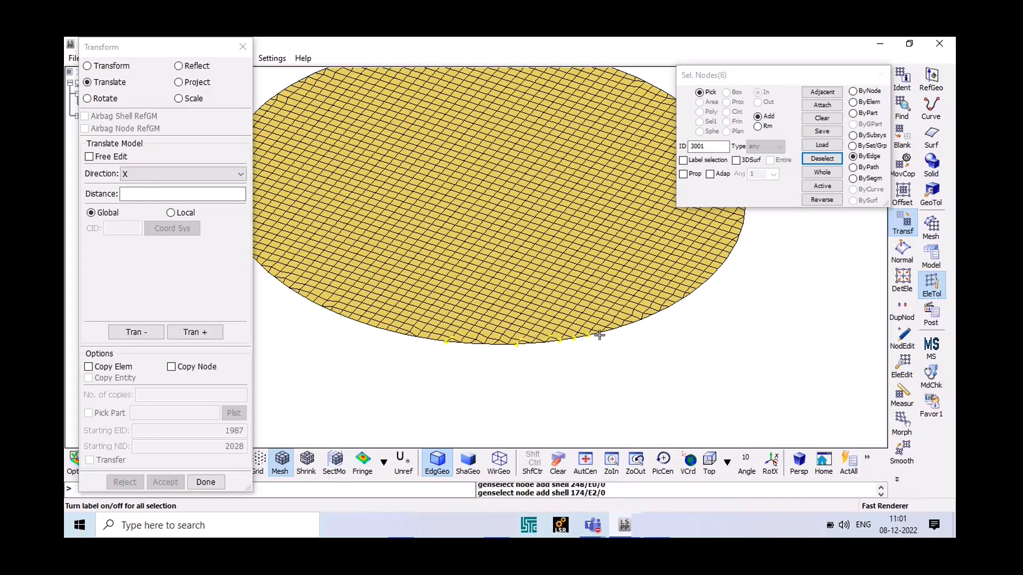
left_click(611, 332)
left_click(641, 319)
left_click(660, 313)
left_click(670, 306)
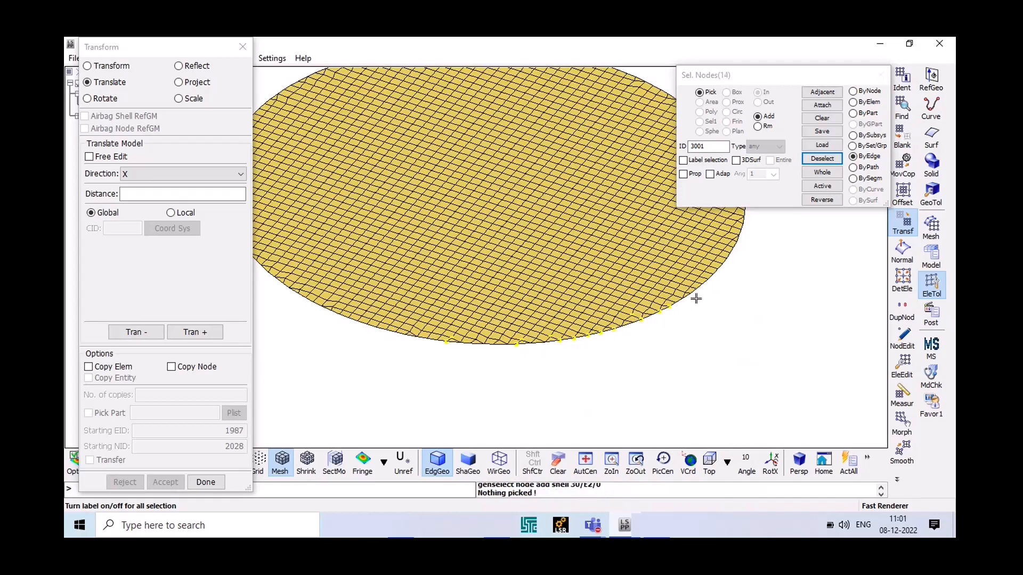
left_click(704, 284)
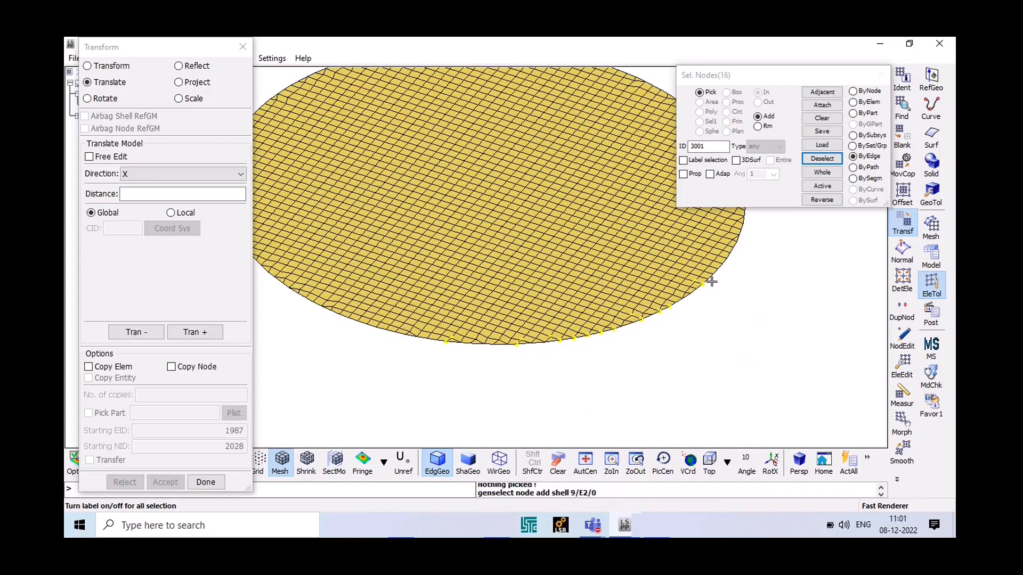
Turn on propagation at angle 1, pick several rim edges of the circular mesh, and clear the selection
left_click(683, 174)
scroll(735, 335, "down", 2)
left_click_drag(695, 347, 672, 338, "ctrl")
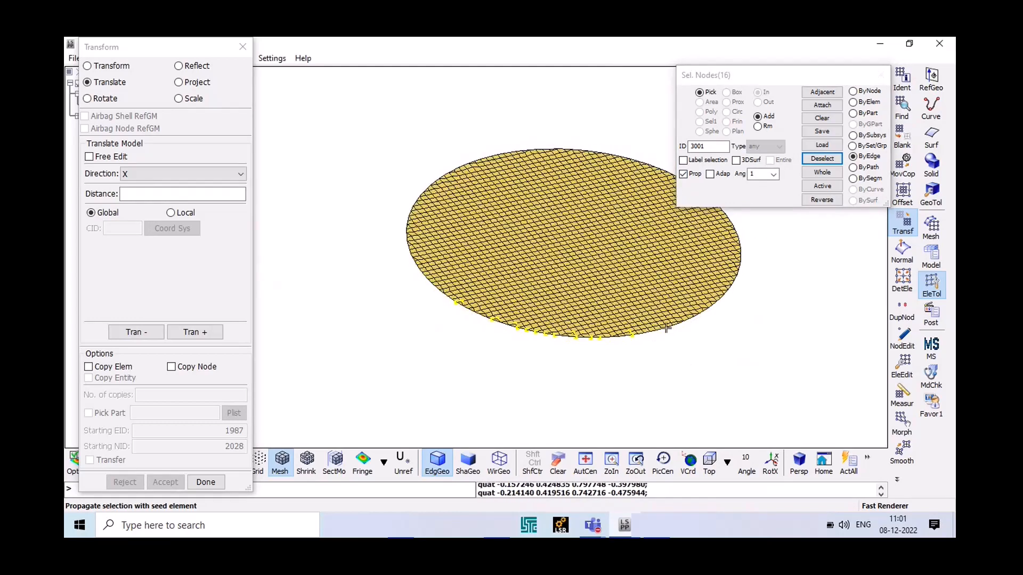
left_click(673, 329)
scroll(698, 330, "up", 2)
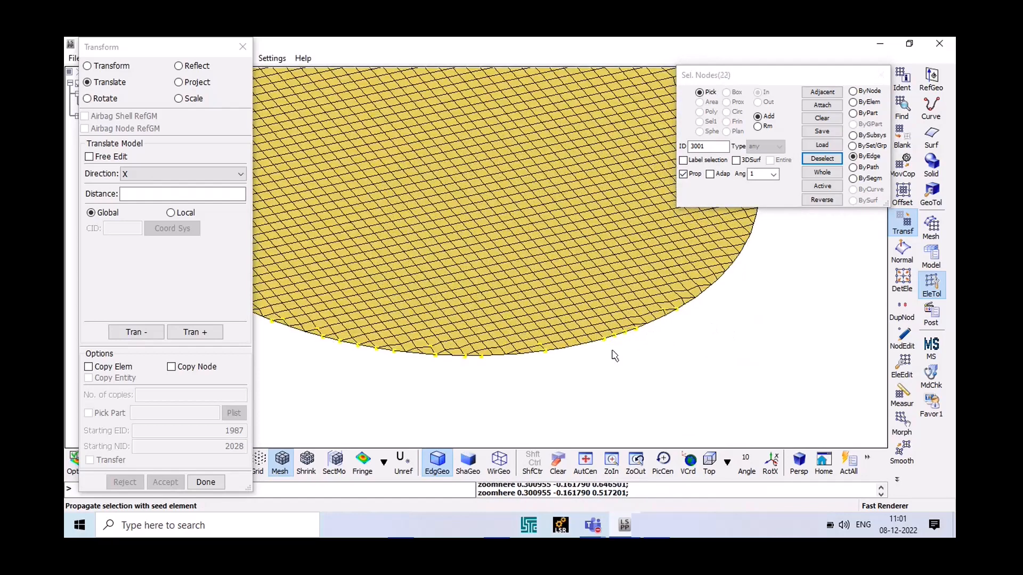
left_click(727, 273)
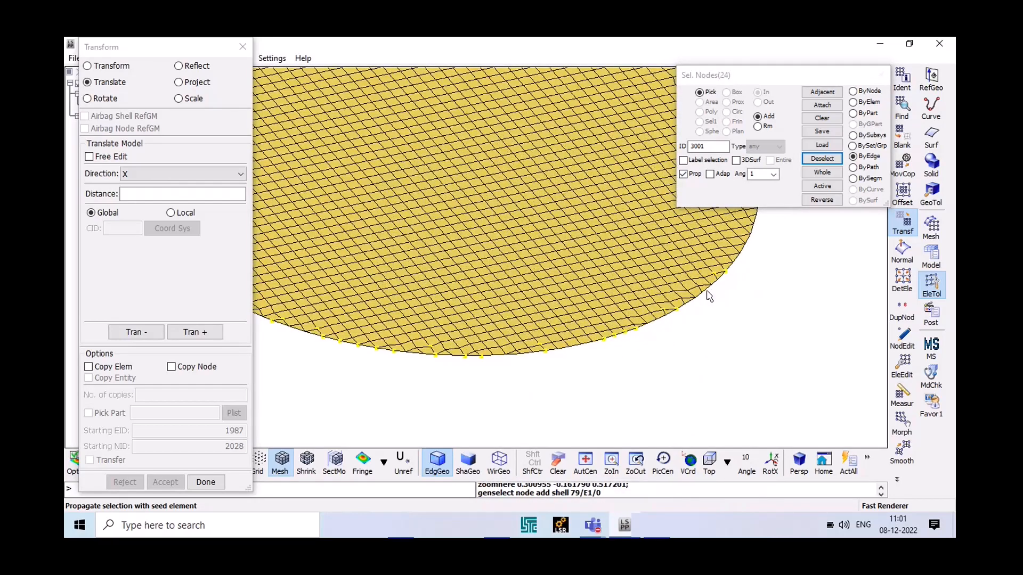
scroll(703, 312, "down", 2)
scroll(746, 259, "up", 2)
left_click(736, 294)
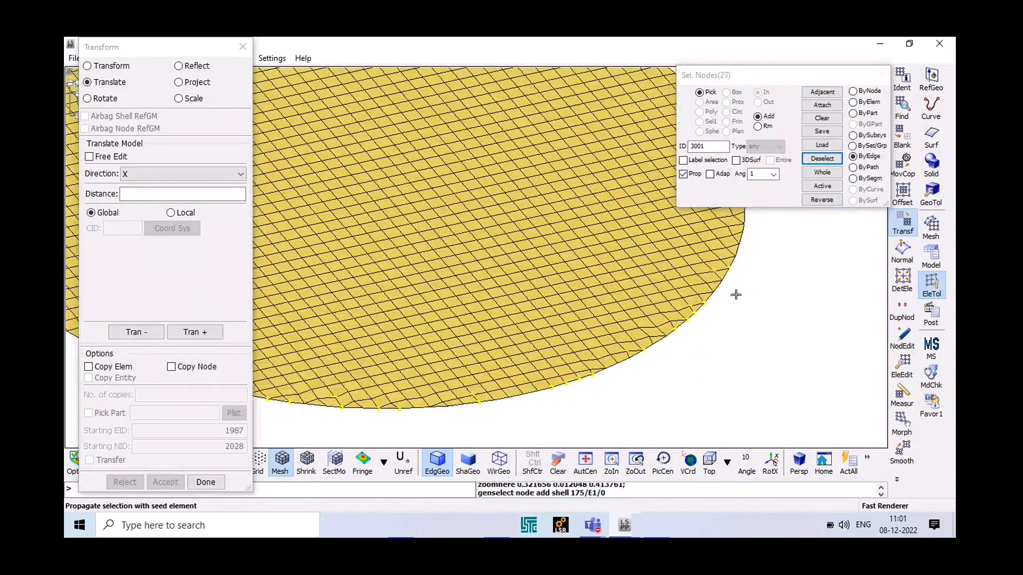
left_click(723, 292)
scroll(721, 302, "down", 3)
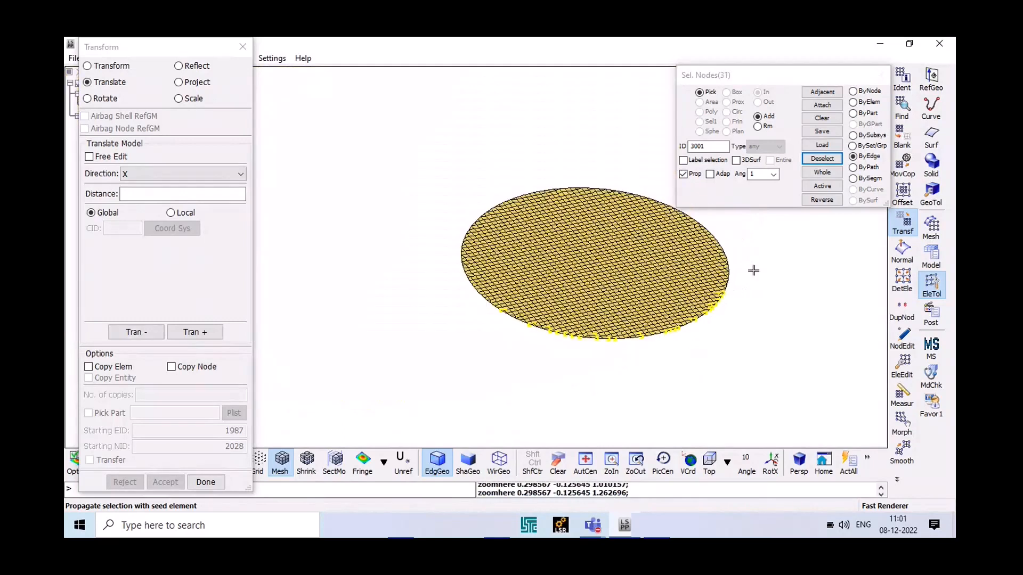
left_click(823, 118)
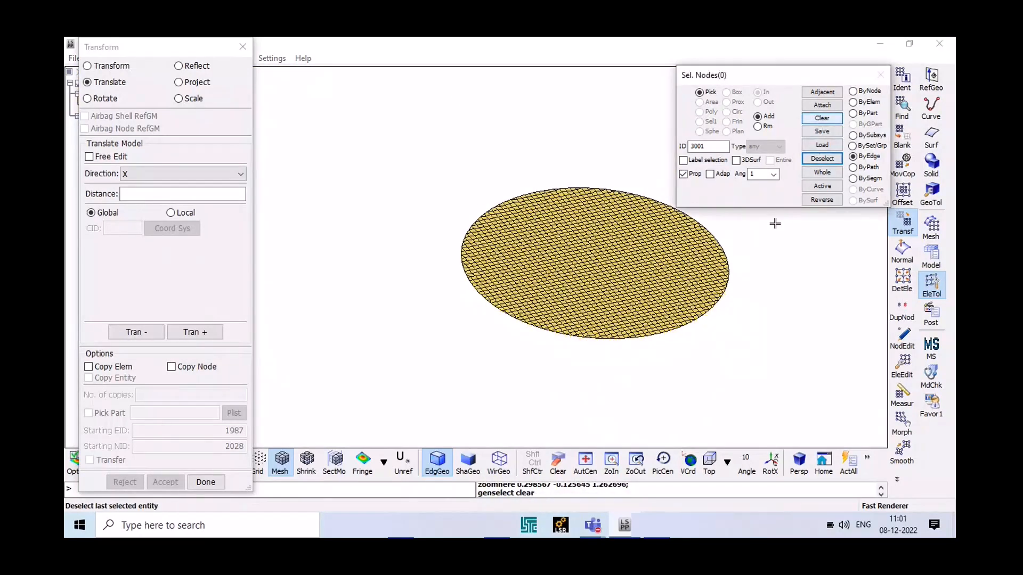
Set the propagation angle to 10 and pick rim edges to select the nodes around the mesh's entire perimeter
left_click(772, 175)
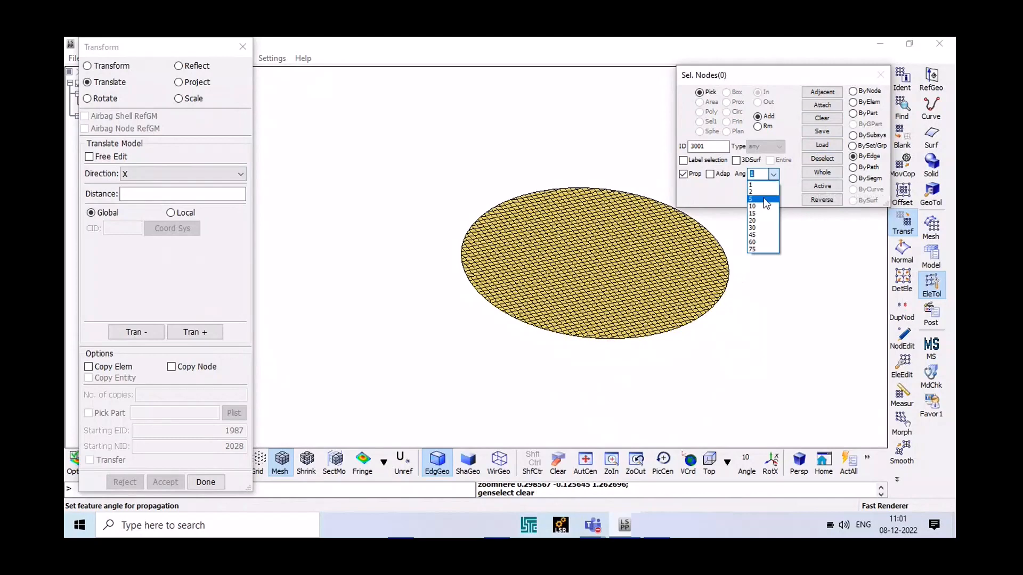
left_click(760, 206)
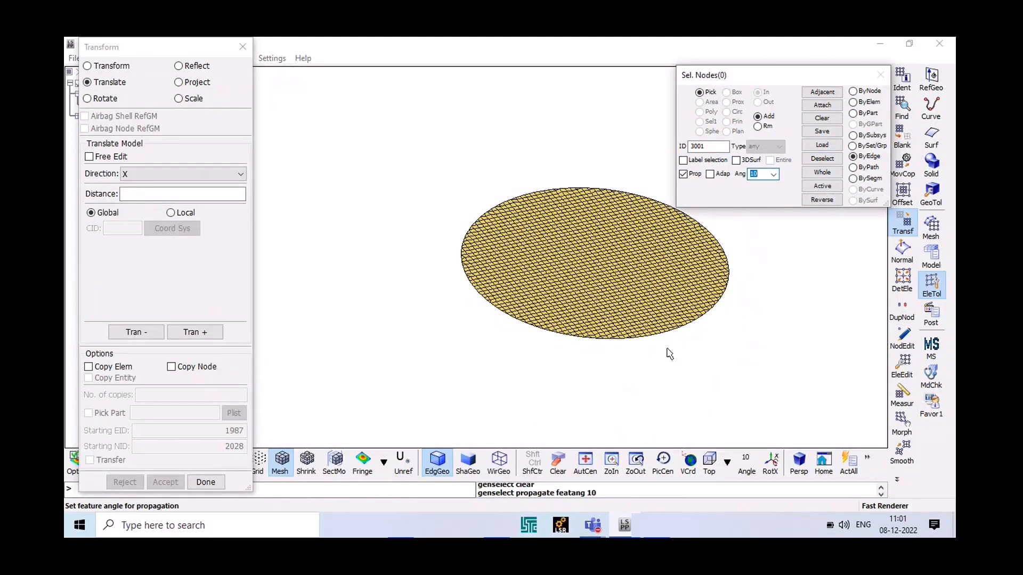
scroll(669, 354, "up", 2)
left_click(666, 329)
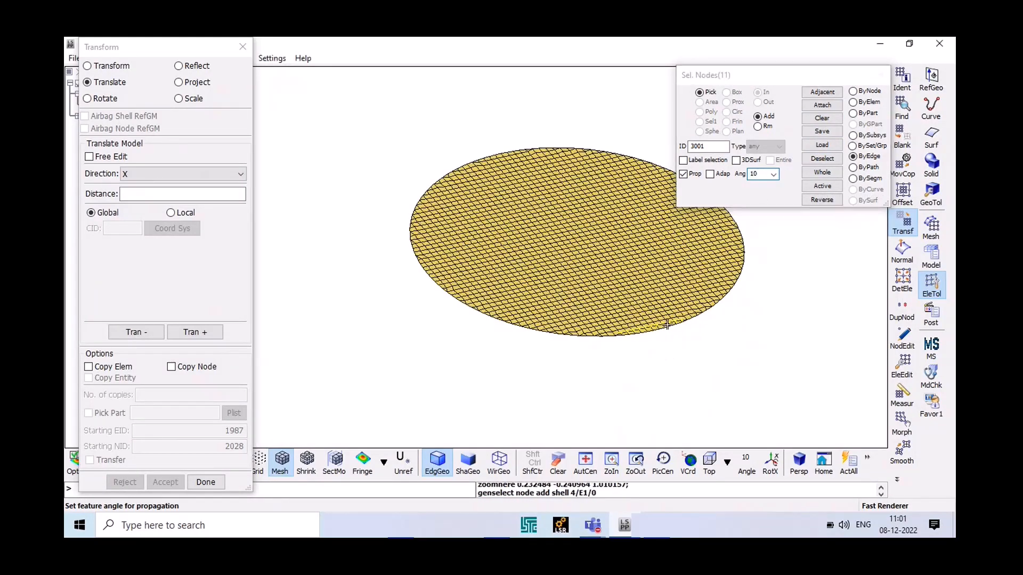
left_click(556, 336)
scroll(464, 357, "down", 2)
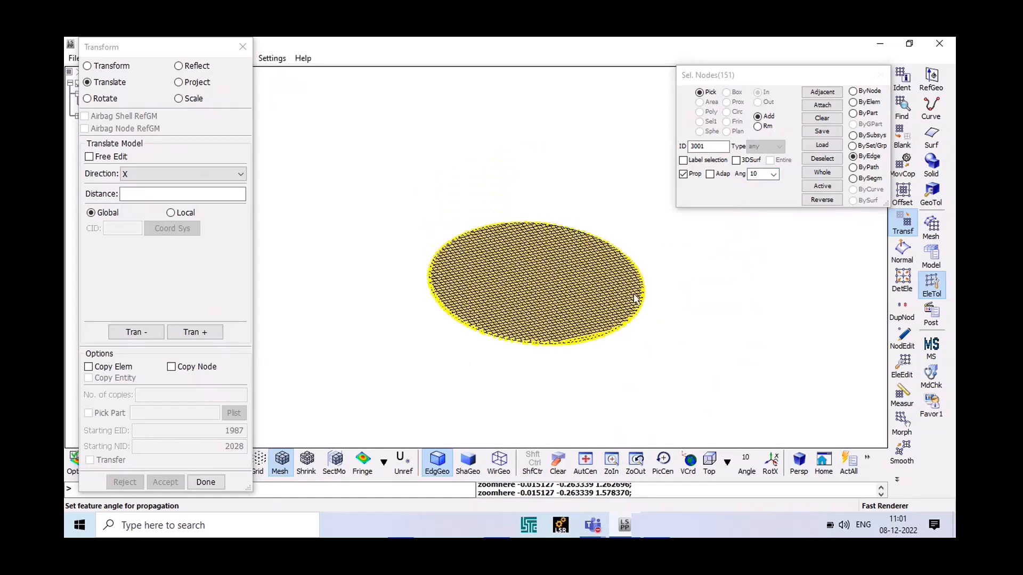
left_click_drag(633, 295, 548, 375, "shift")
scroll(484, 365, "up", 3)
scroll(391, 263, "down", 3)
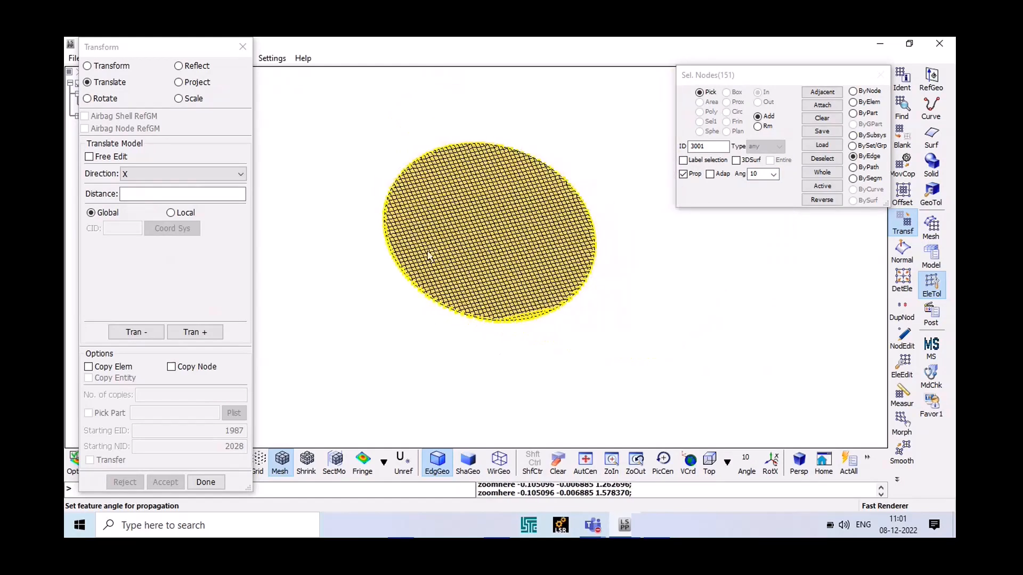
mouse_move(429, 257)
left_mouse_down("shift")
mouse_move(400, 251)
mouse_move(452, 203)
mouse_move(467, 242)
mouse_move(417, 243)
left_mouse_up("shift")
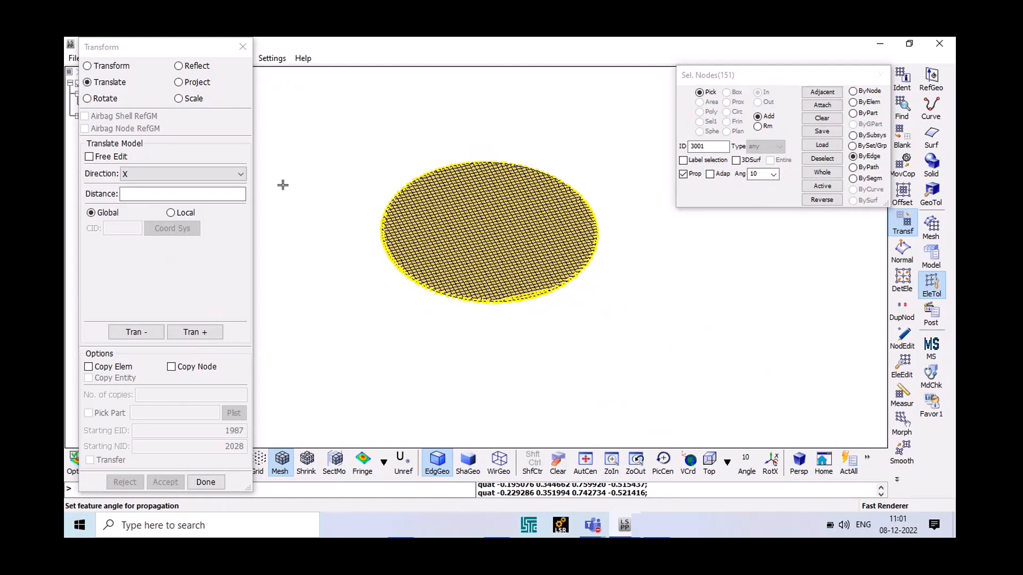
Clear the node selection and set up a by-element polygon selection with adaptive propagation on and normal propagation off
left_click(822, 118)
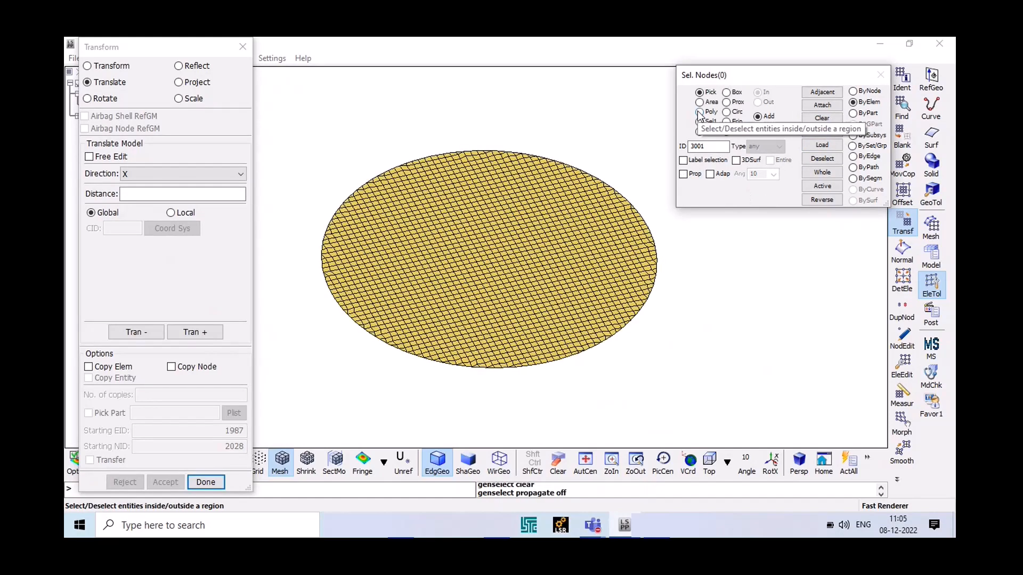
left_click(698, 112)
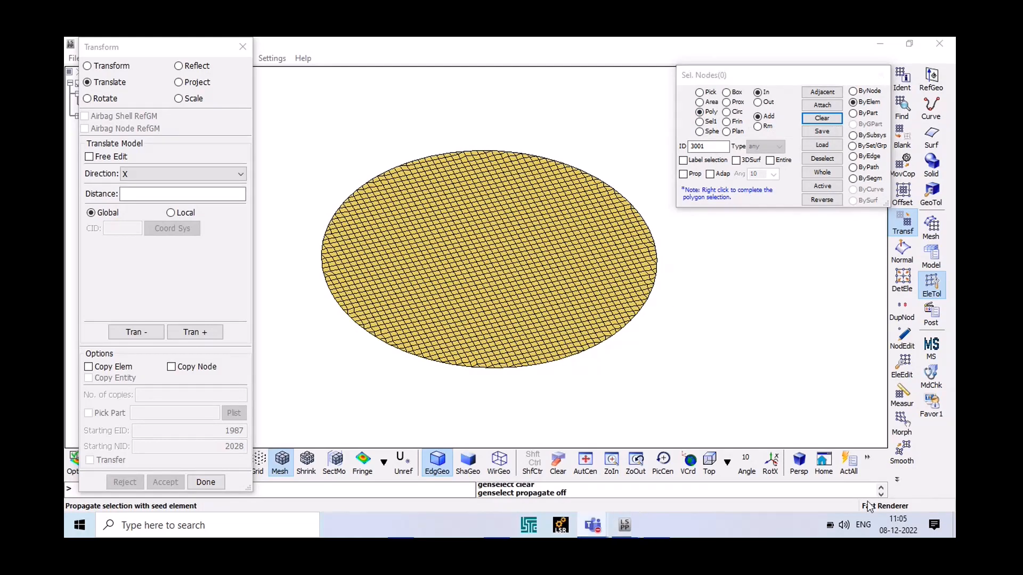
left_click(712, 175)
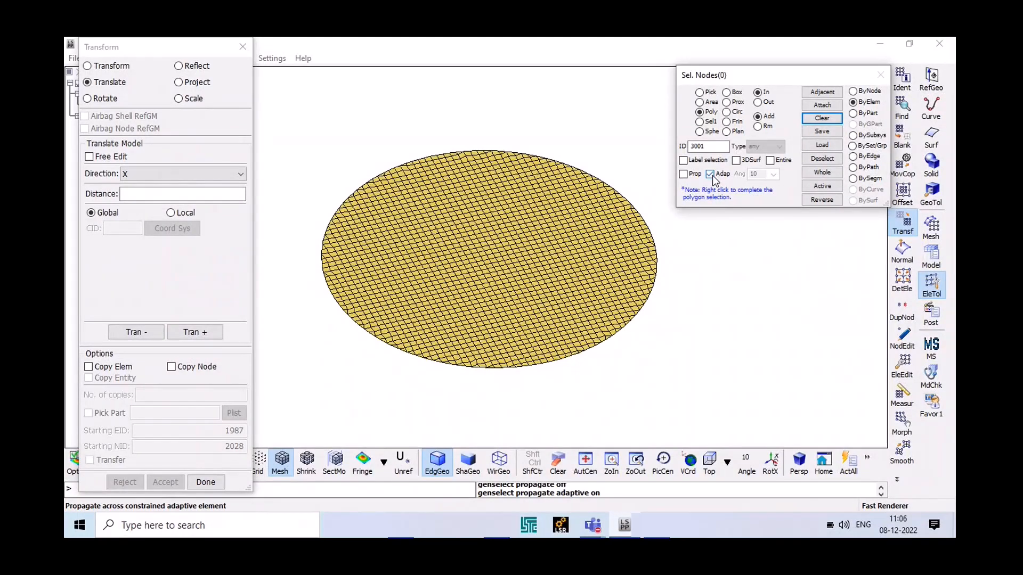
Turn off adaptive propagation and try to select elements with a polygon around the upper-right rim of the circular mesh
left_click(711, 175)
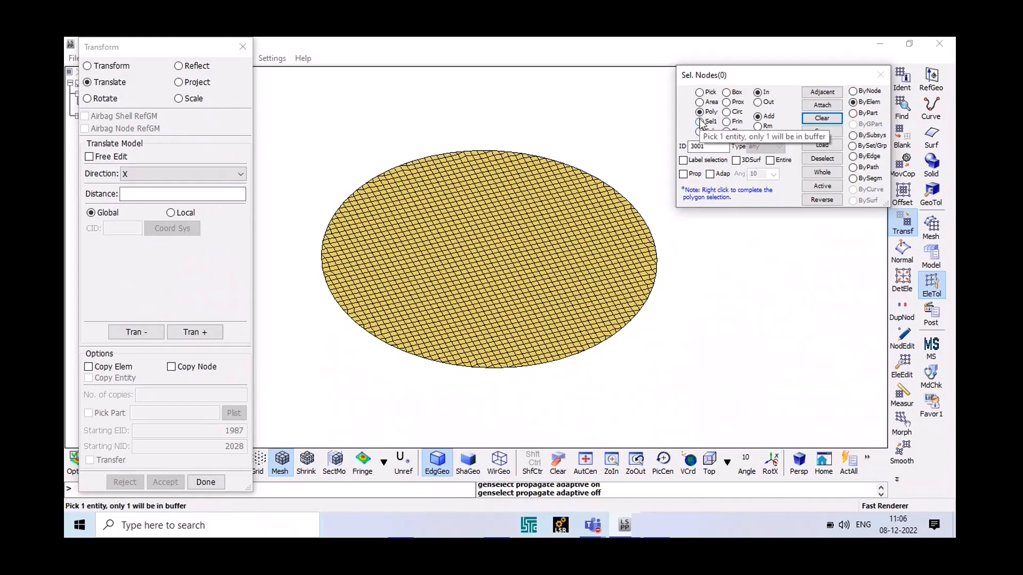
mouse_move(588, 155)
left_mouse_down()
mouse_move(554, 166)
mouse_move(540, 202)
mouse_move(577, 261)
mouse_move(696, 280)
mouse_move(670, 216)
left_mouse_up()
left_click(649, 199)
left_click(620, 159)
left_click(588, 155)
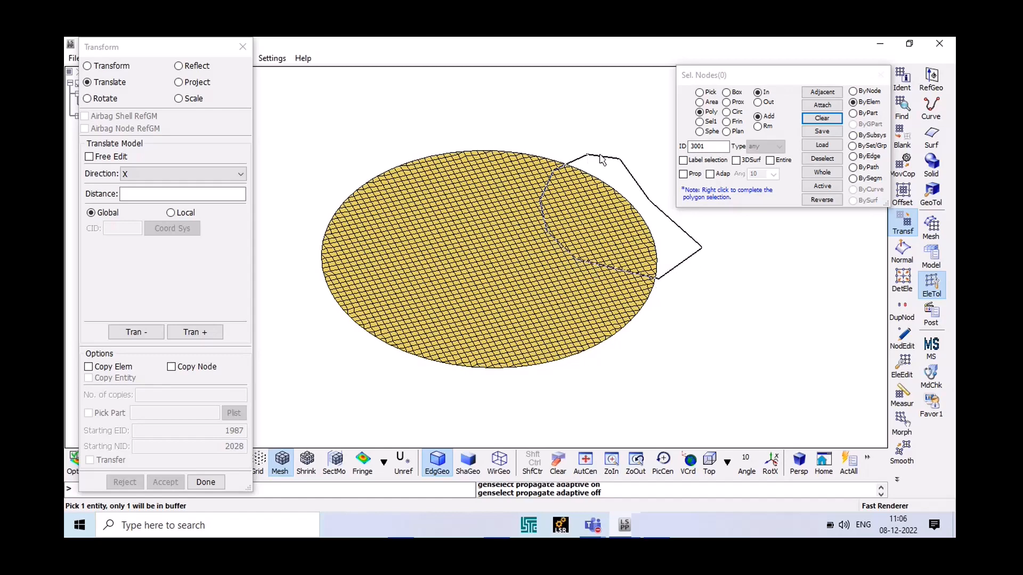
right_click(625, 125)
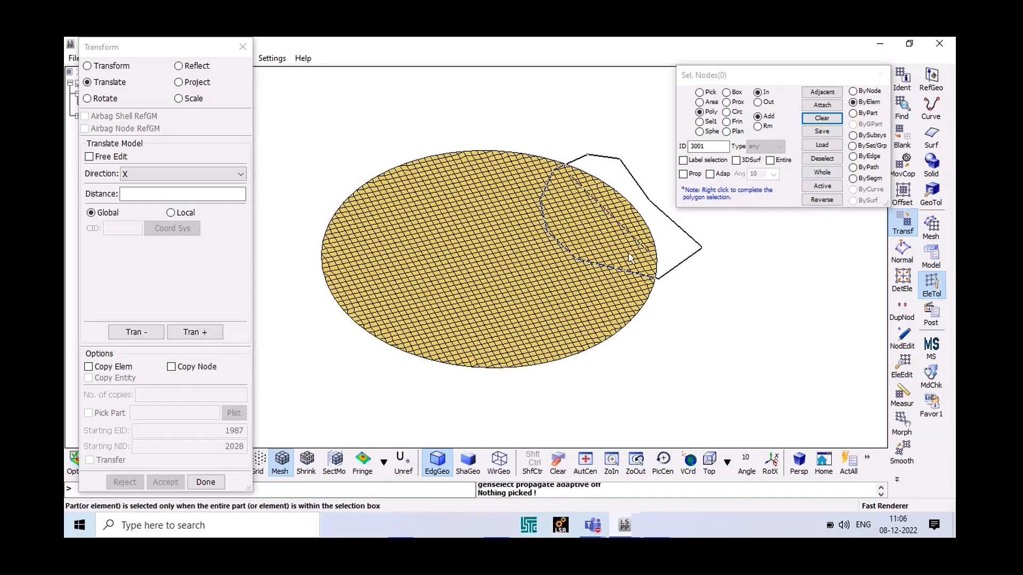
left_click(651, 250)
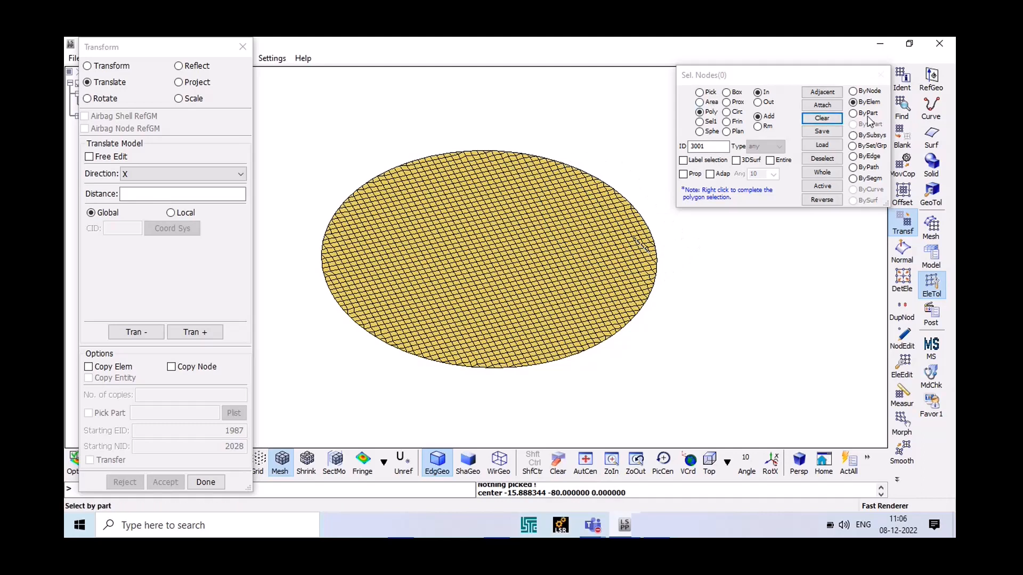
Try a second polygon selection across the right half of the mesh, and finish the Transform command
mouse_move(524, 152)
left_mouse_down()
mouse_move(496, 173)
mouse_move(483, 204)
mouse_move(548, 330)
mouse_move(634, 265)
left_mouse_up()
left_click(652, 254)
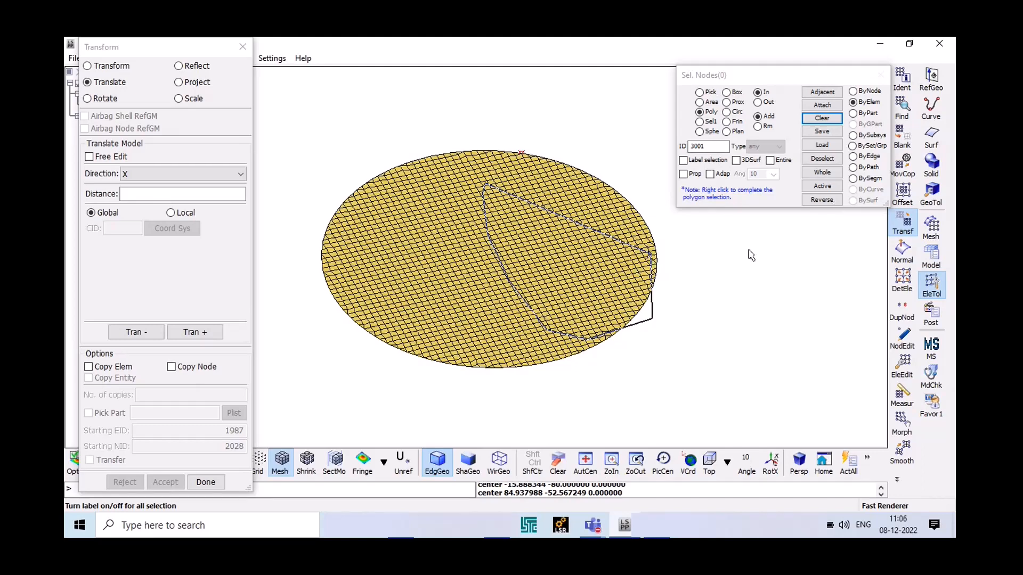
left_click(206, 482)
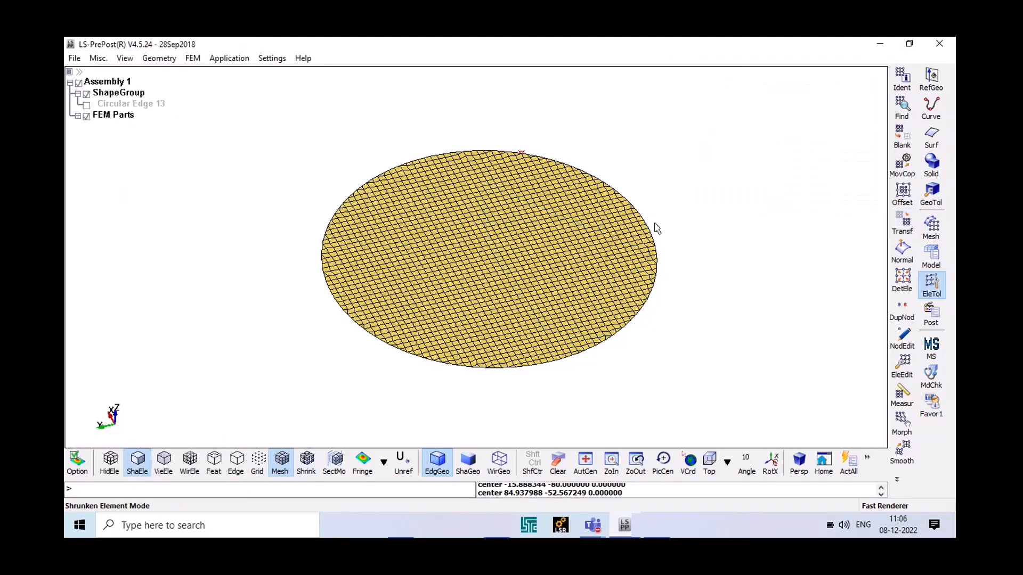
Start Identify for elements and try to pick them with a closed polygon over the mesh's upper-right rim
left_click(901, 79)
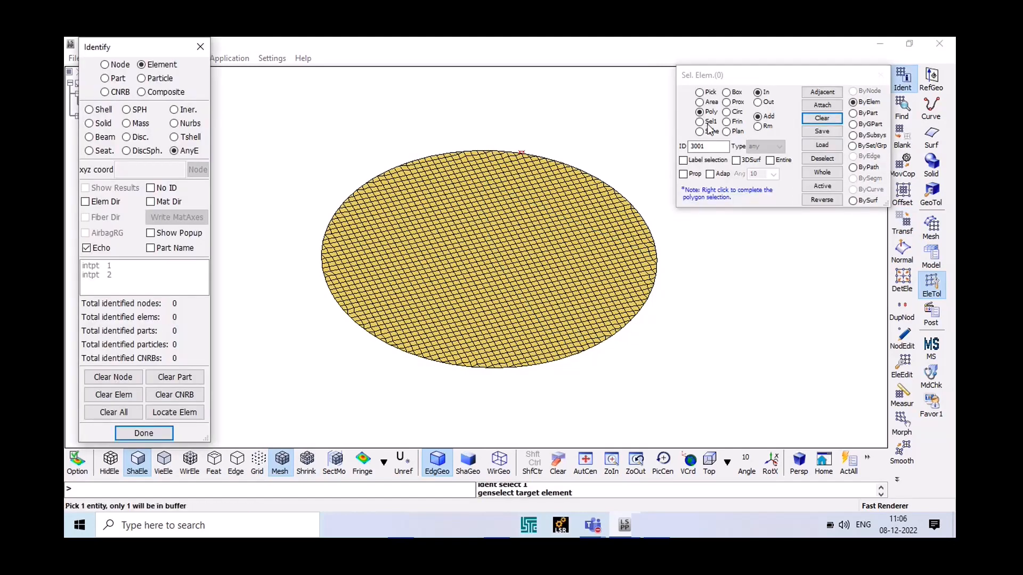
left_click(565, 137)
left_click(500, 181)
left_click(515, 217)
left_click(537, 234)
left_click(624, 234)
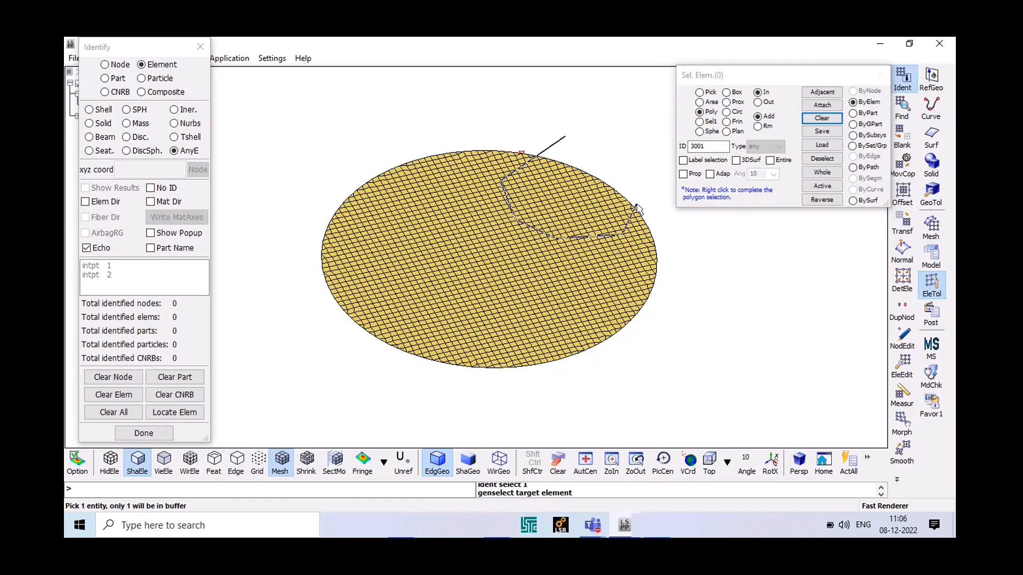
left_click(634, 200)
left_click(606, 155)
right_click(569, 138)
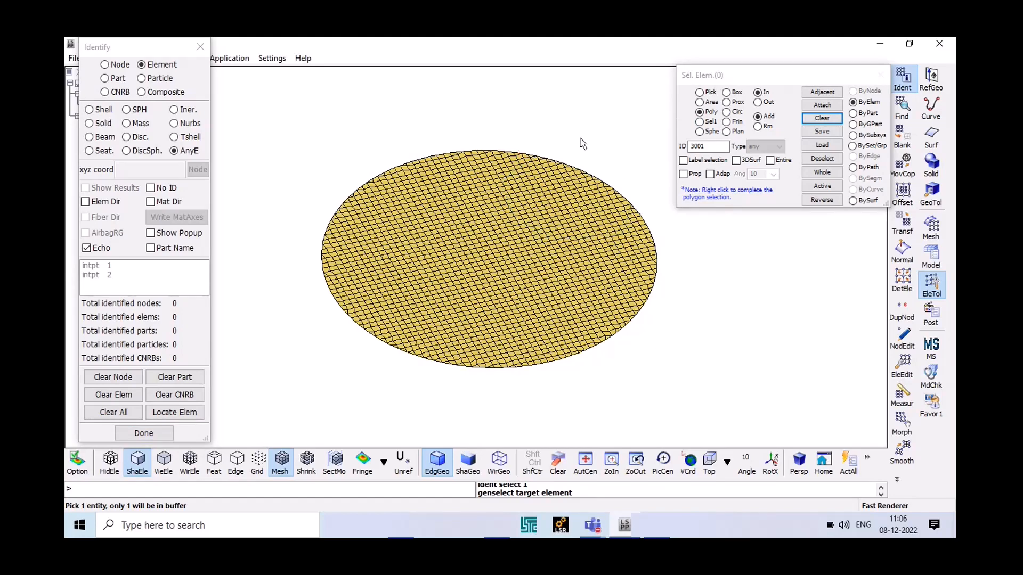
Try outlining the upper-right elements with another polygon, and finish the Identify command
left_click(578, 137)
left_click(495, 179)
left_click(513, 245)
left_click(615, 248)
left_click(629, 198)
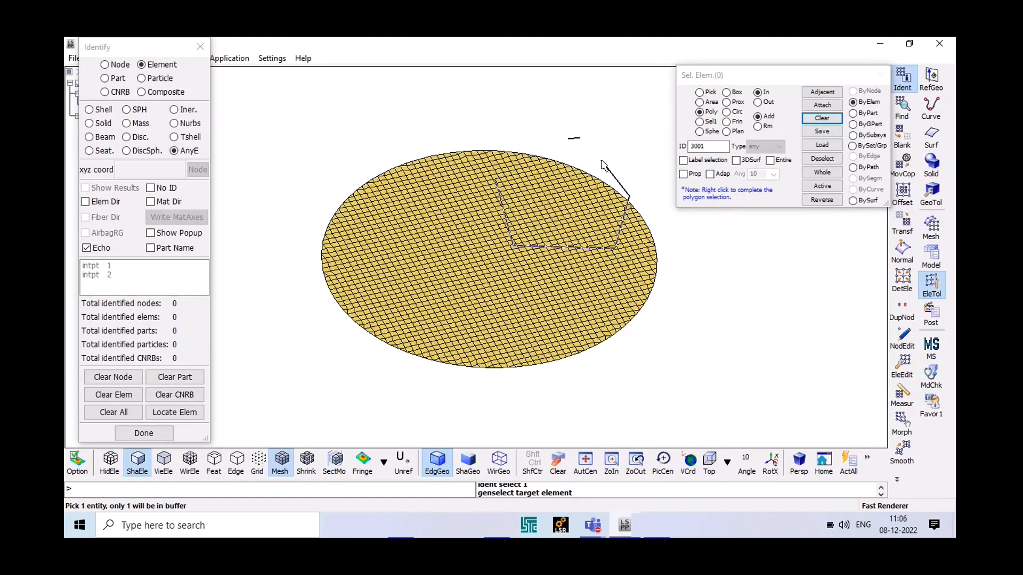
left_click(601, 159)
left_click(553, 151)
left_click(134, 436)
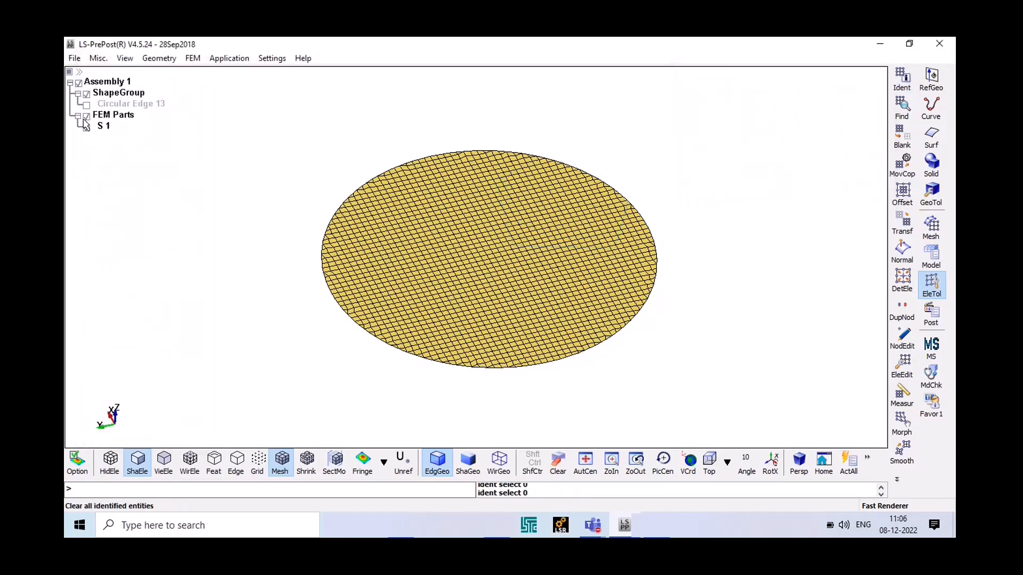
Set the model to the top view, restart Identify for elements, and clear the current selection
left_click_drag(319, 194, 432, 263)
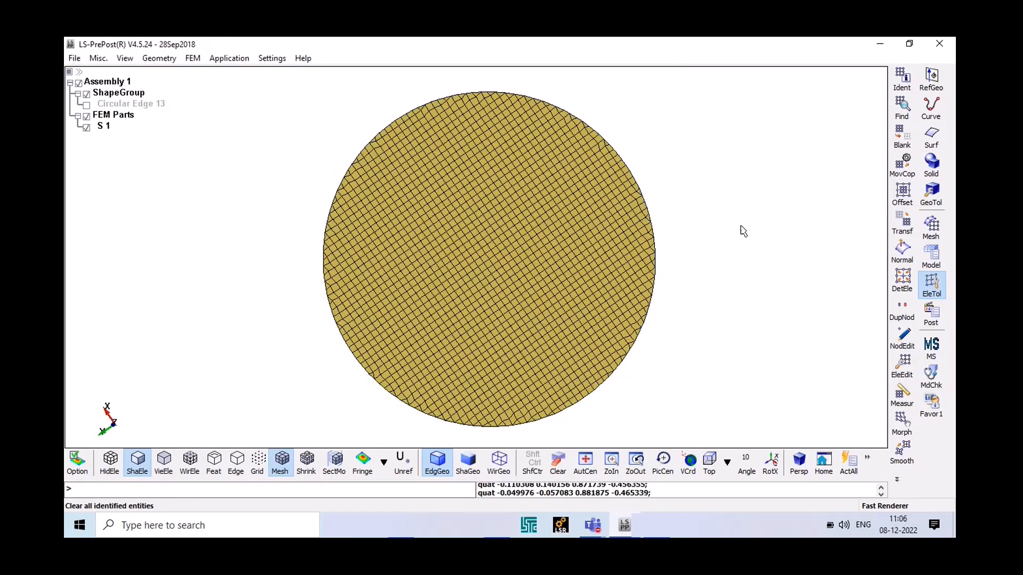
left_click(709, 462)
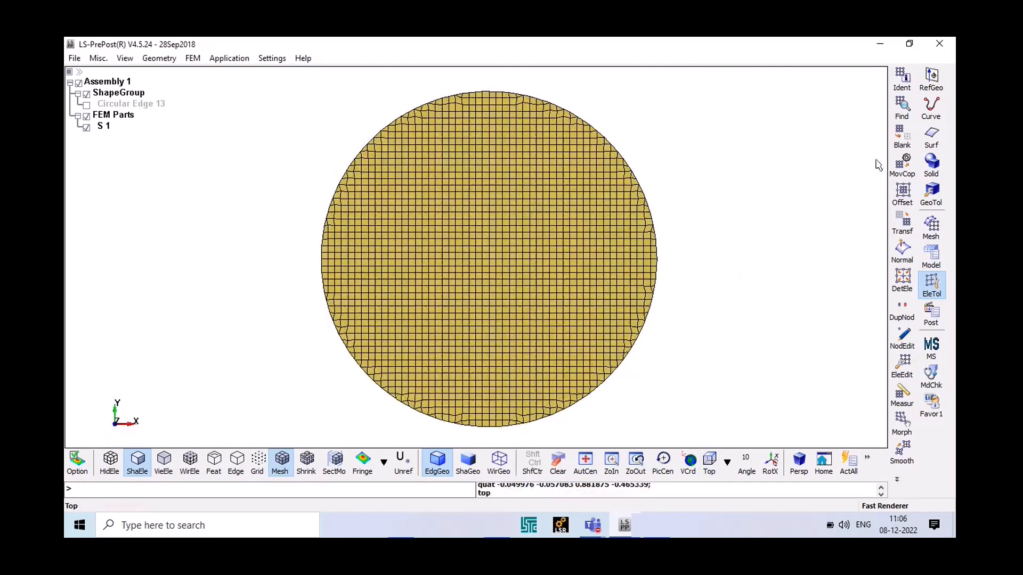
left_click(902, 79)
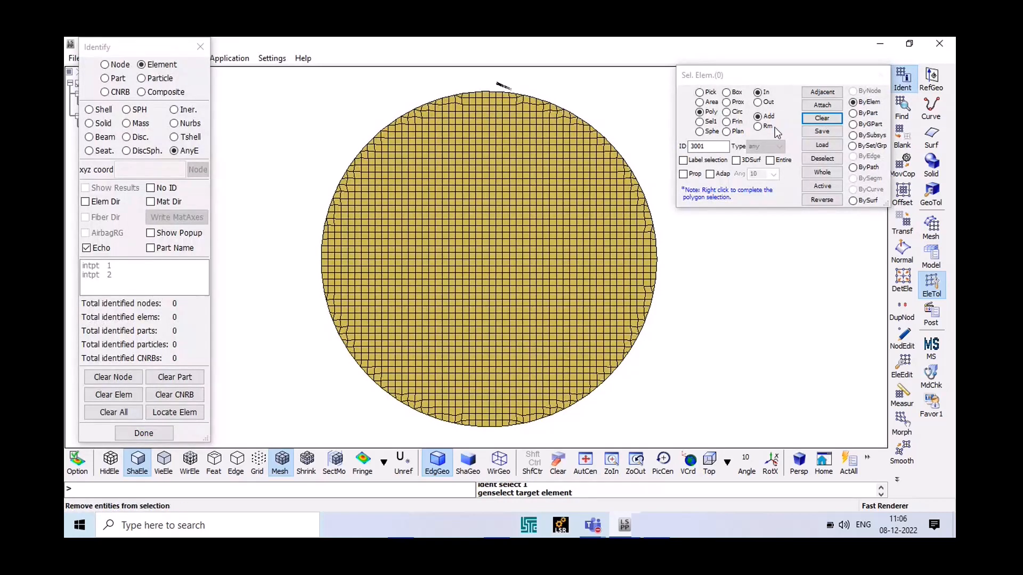
left_click(822, 118)
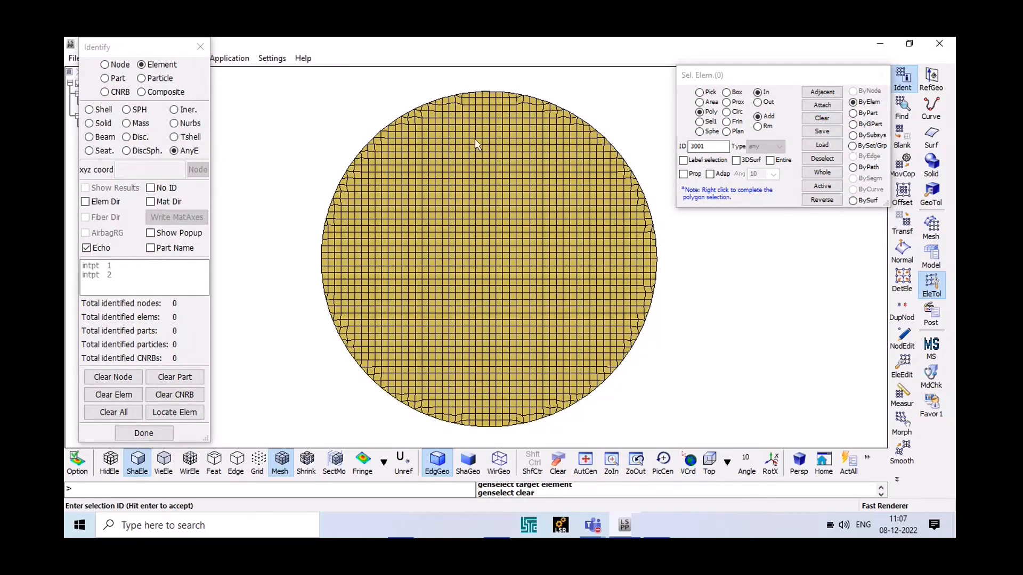
left_click(821, 118)
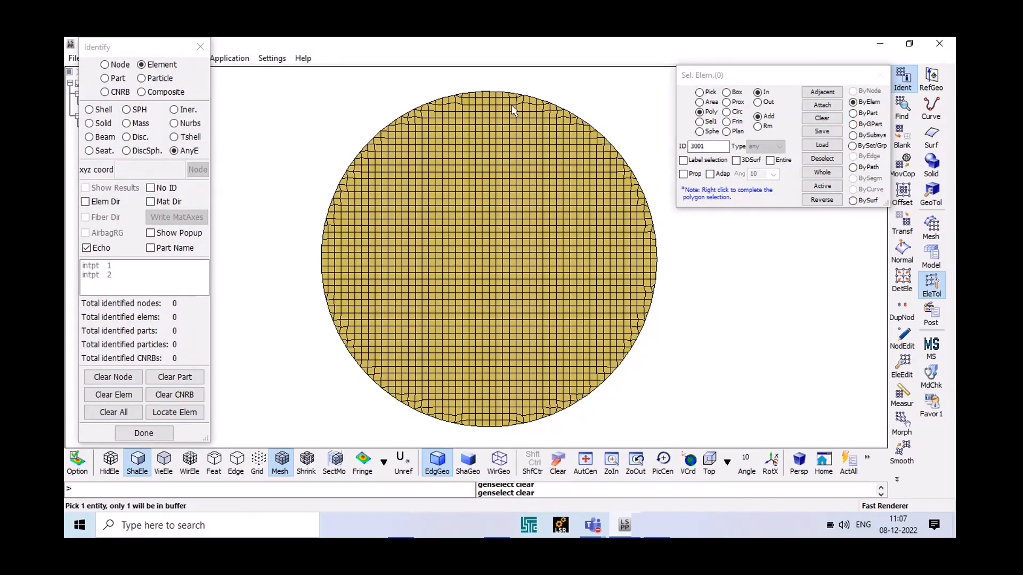
Try to identify elements by drawing polygons inside the upper part of the circular mesh
left_click(454, 165)
left_click(476, 251)
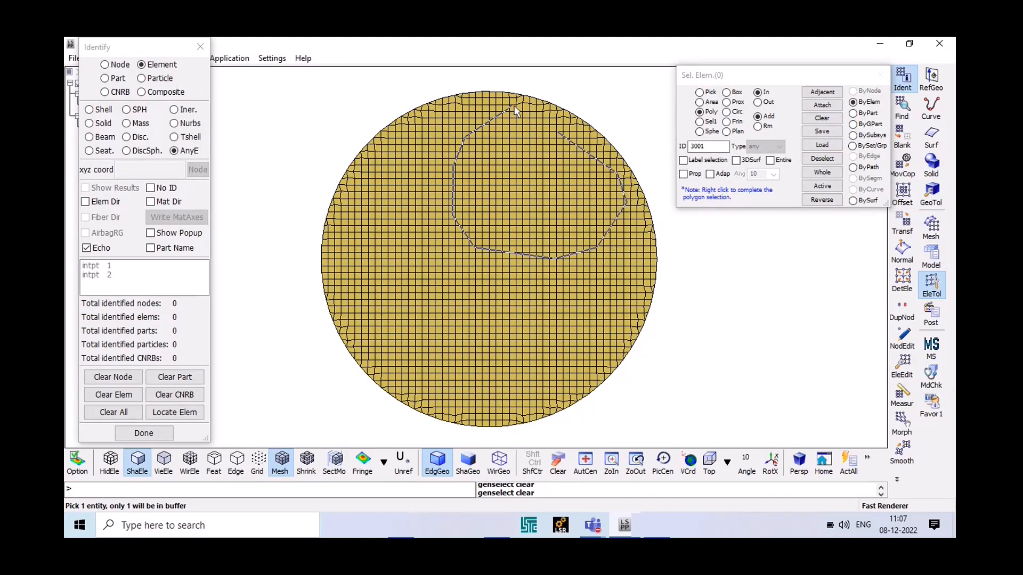
scroll(515, 110, "up", 3)
scroll(515, 110, "down", 2)
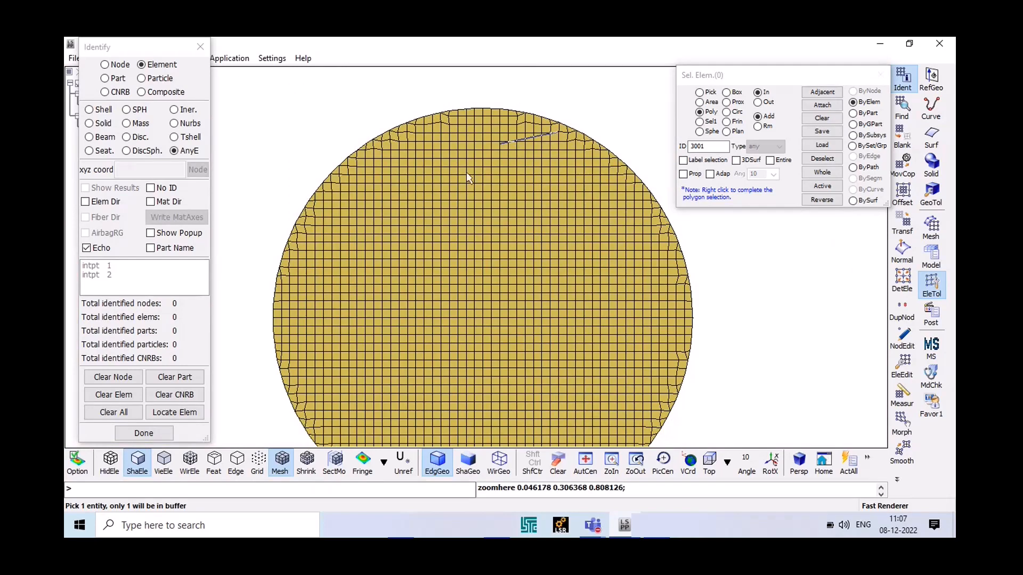
left_click(564, 204)
left_click(569, 190)
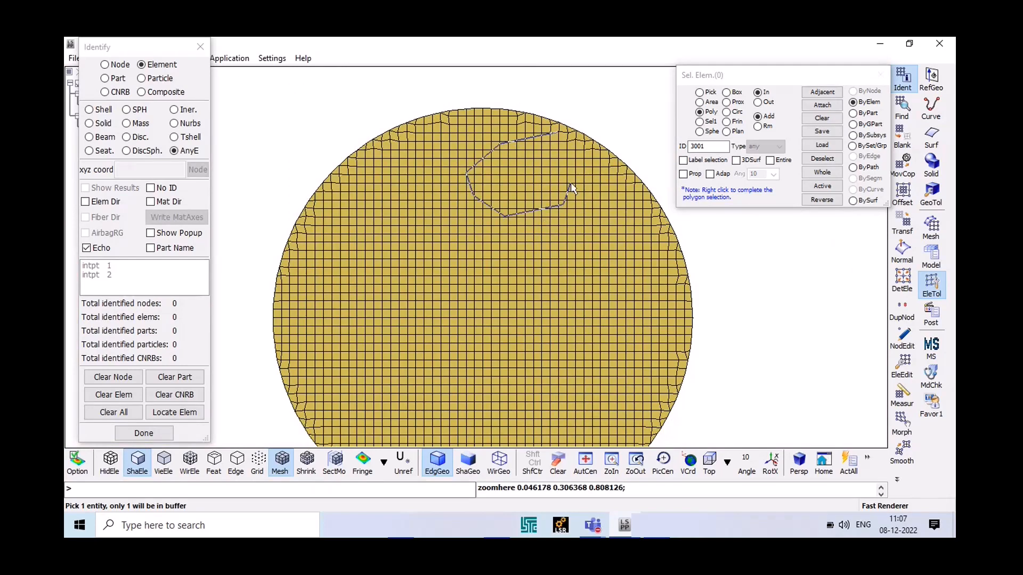
middle_click(544, 145)
left_click(557, 131)
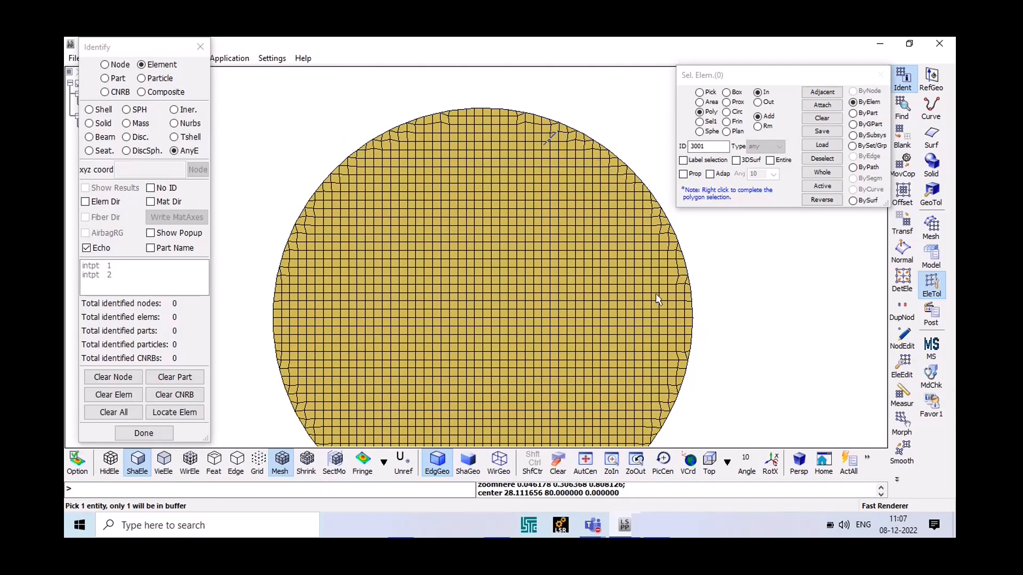
Clear the selection and try to identify elements with a closed six- or seven-sided polygon drawn entirely inside the mesh
left_click(822, 117)
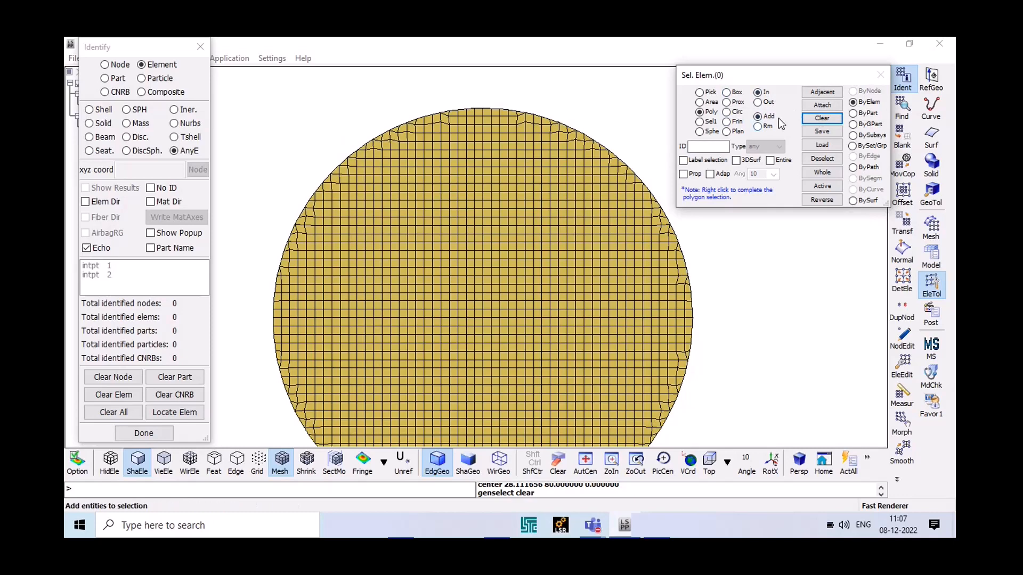
left_click(834, 118)
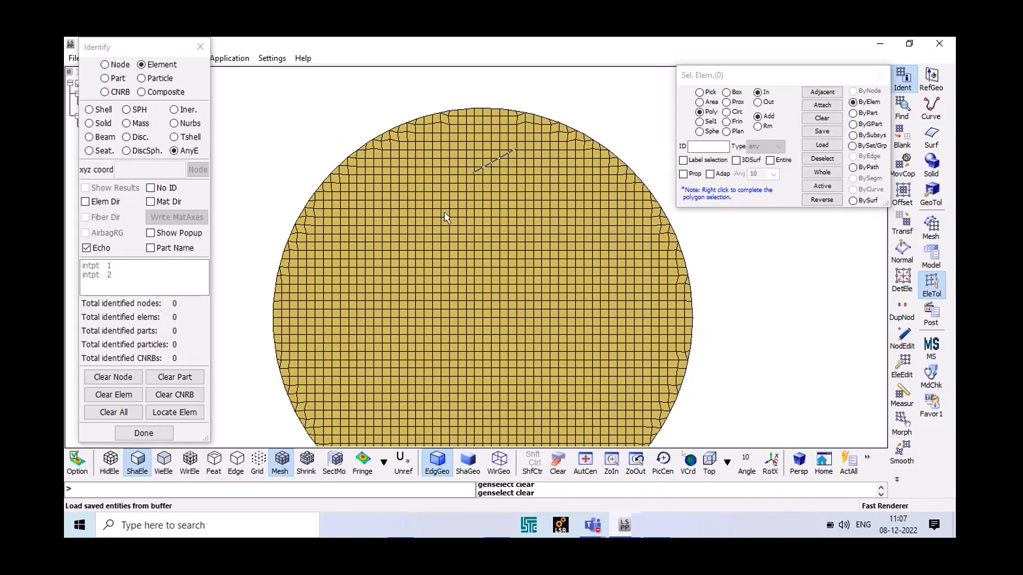
left_click(586, 214)
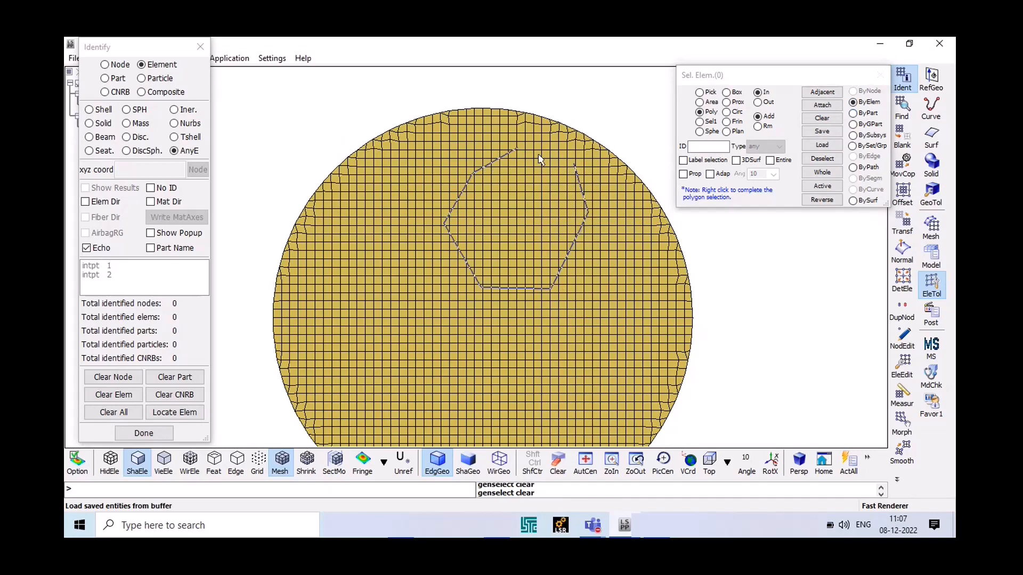
left_click(517, 150)
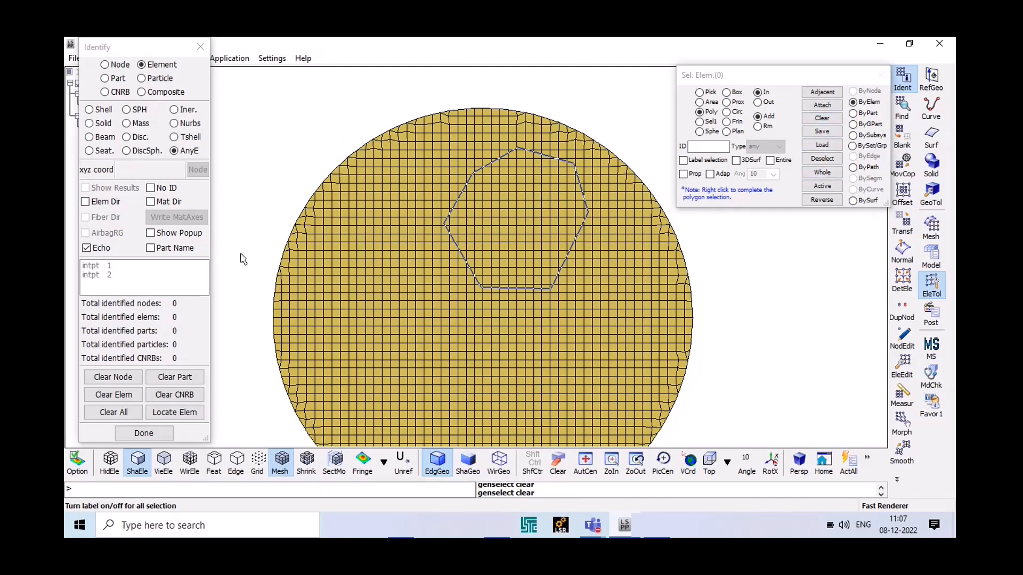
left_click(712, 255)
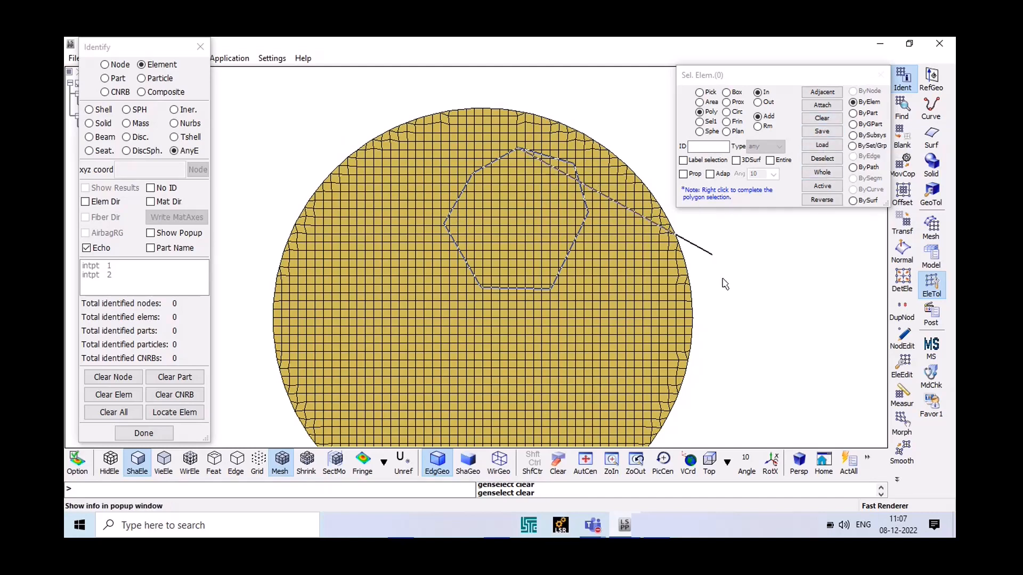
mouse_move(634, 320)
left_mouse_down("ctrl")
mouse_move(543, 215)
mouse_move(665, 338)
left_mouse_up("ctrl")
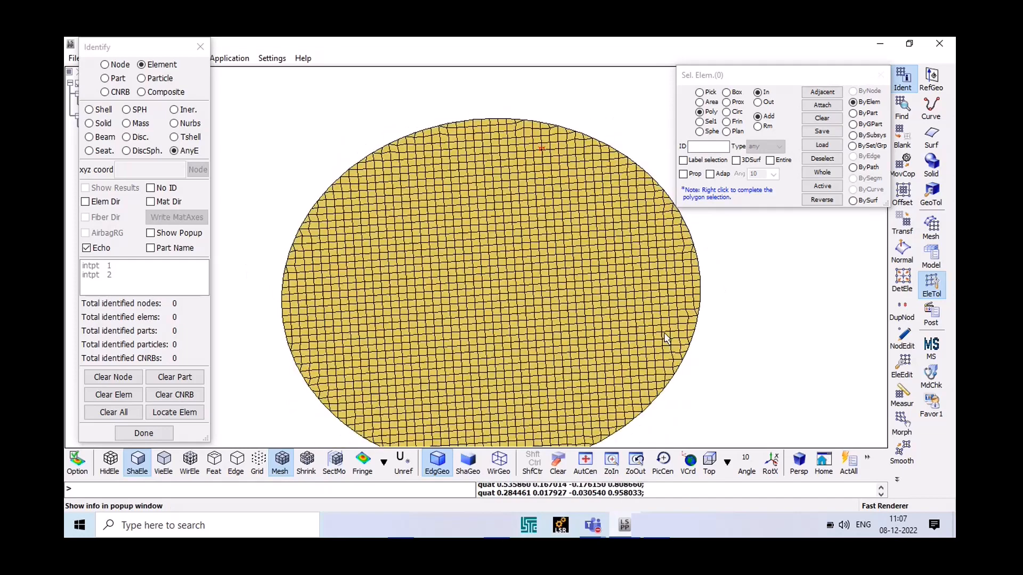
Switch to circle selection and identify the elements inside a large upper circle and a small circle near the right rim
left_click(726, 112)
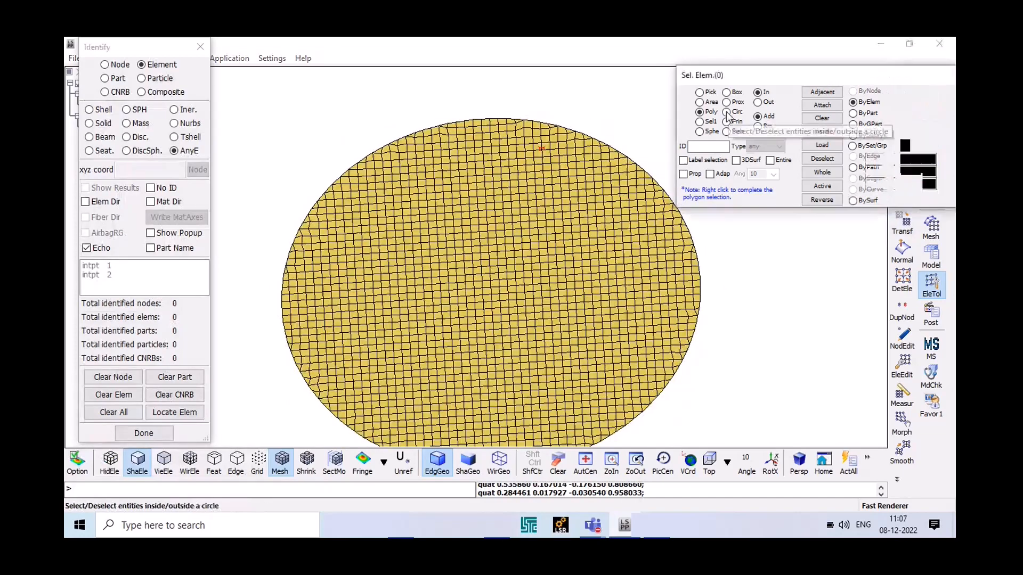
left_click_drag(498, 212, 555, 272)
left_click_drag(561, 316, 535, 273, "ctrl")
scroll(541, 296, "up", 2)
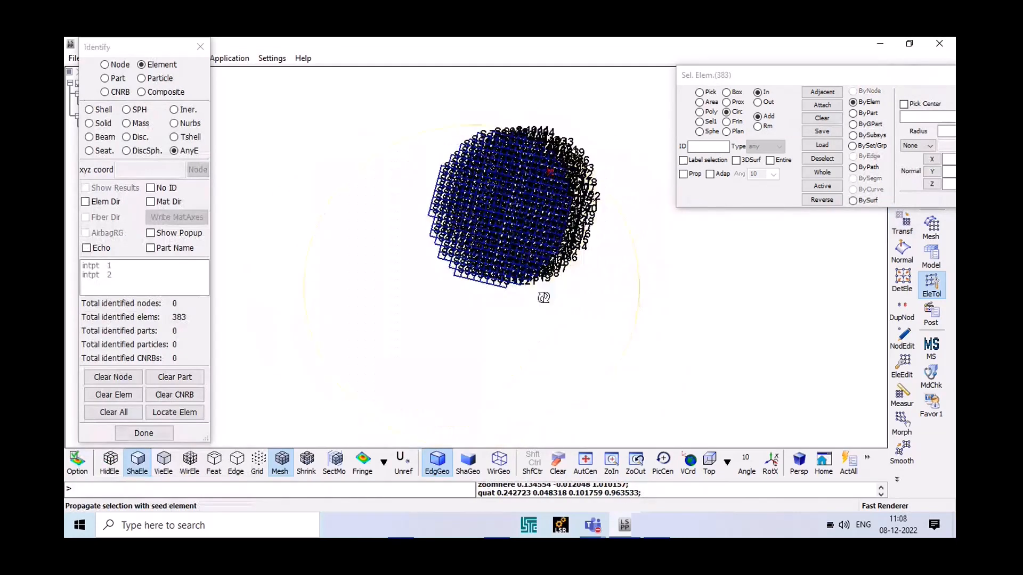
left_click_drag(589, 297, 607, 310)
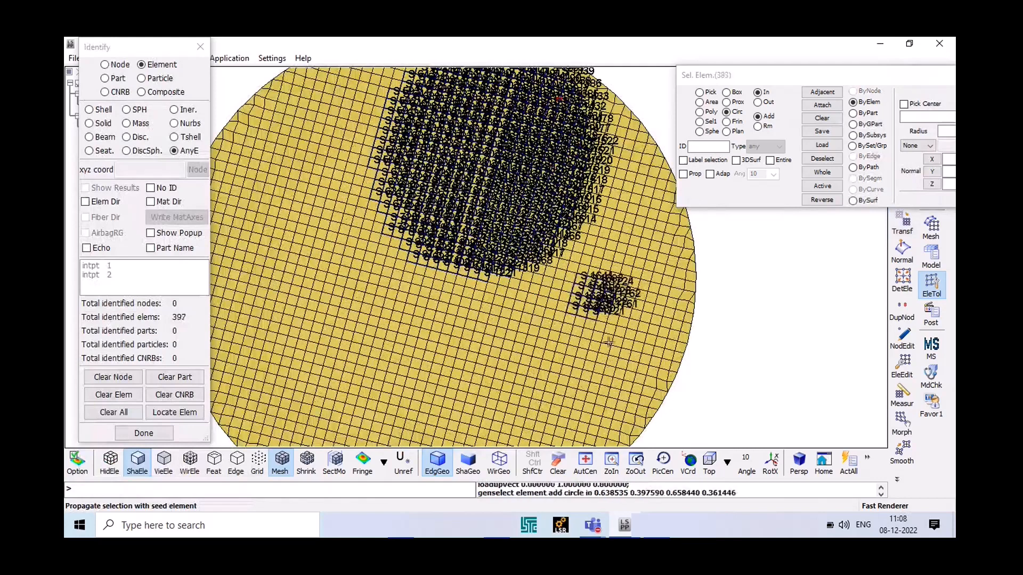
Switch identification to nodes and identify those inside a circle in the lower-left part of the mesh
left_click(105, 65)
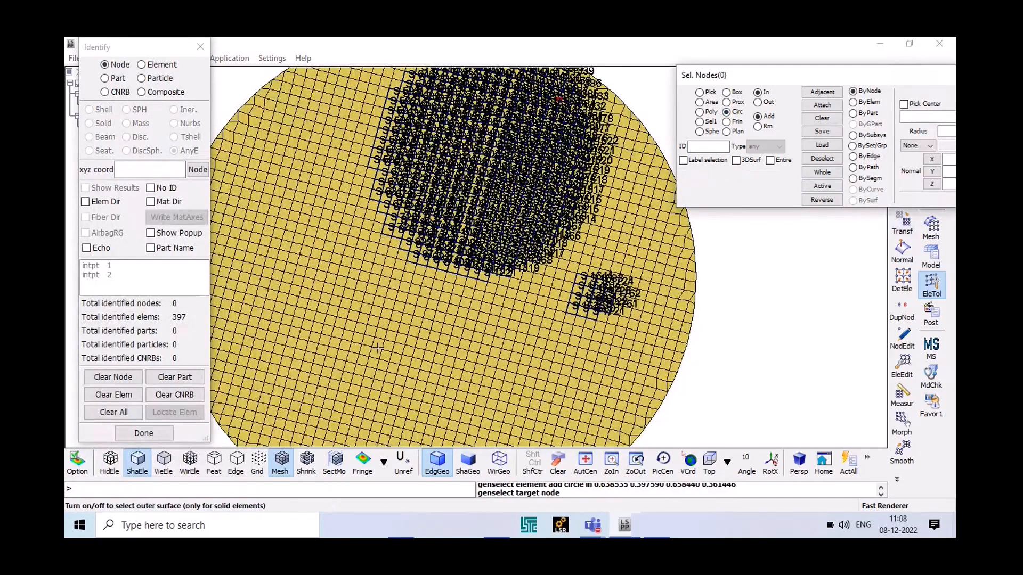
left_click_drag(377, 348, 447, 384)
scroll(518, 355, "down", 1)
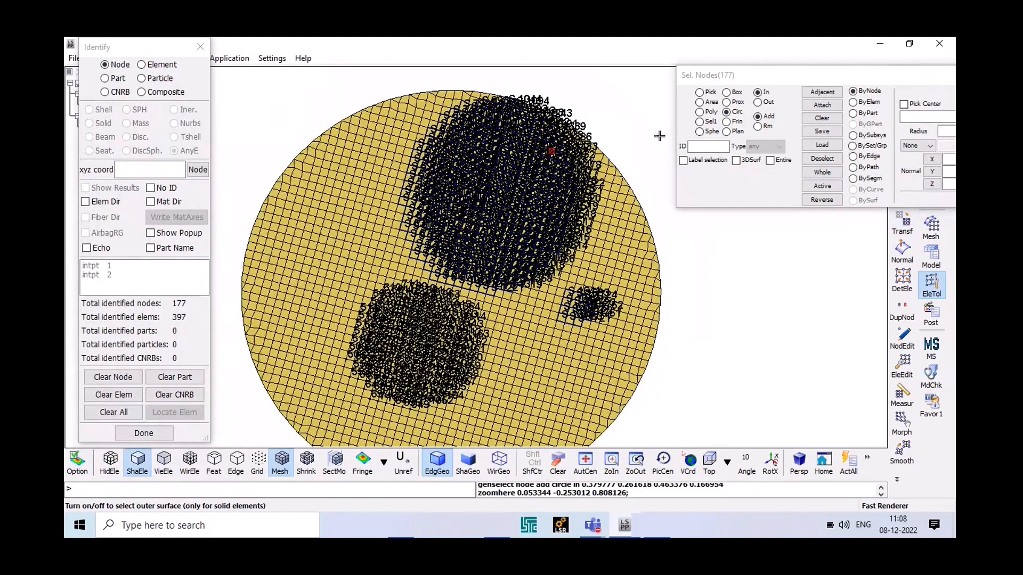
Clear the node selection and deselect the last selected entity, with the selection dialog moved fully into view
left_click(822, 118)
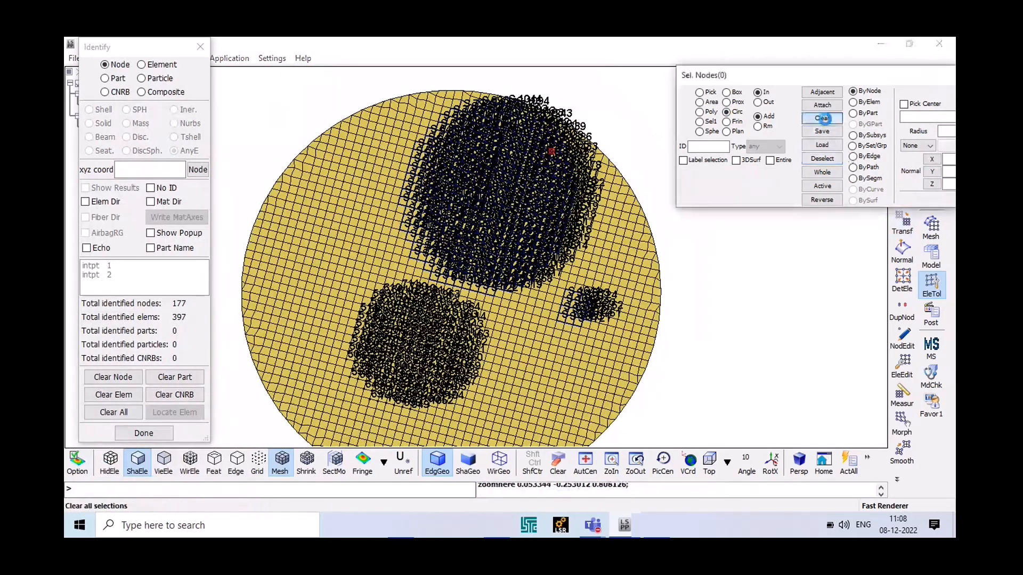
left_click(825, 119)
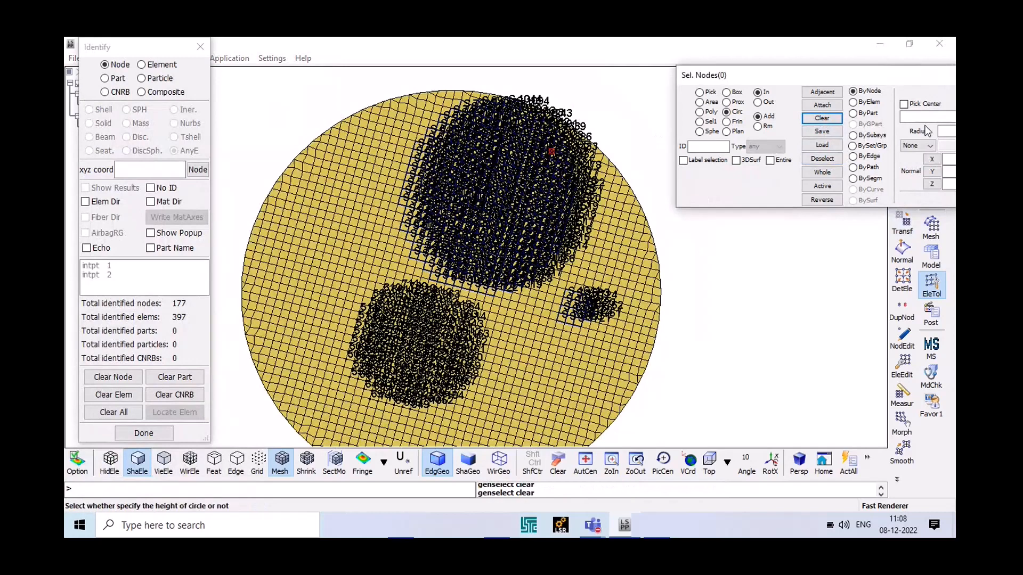
left_click_drag(885, 78, 824, 77)
left_click(761, 157)
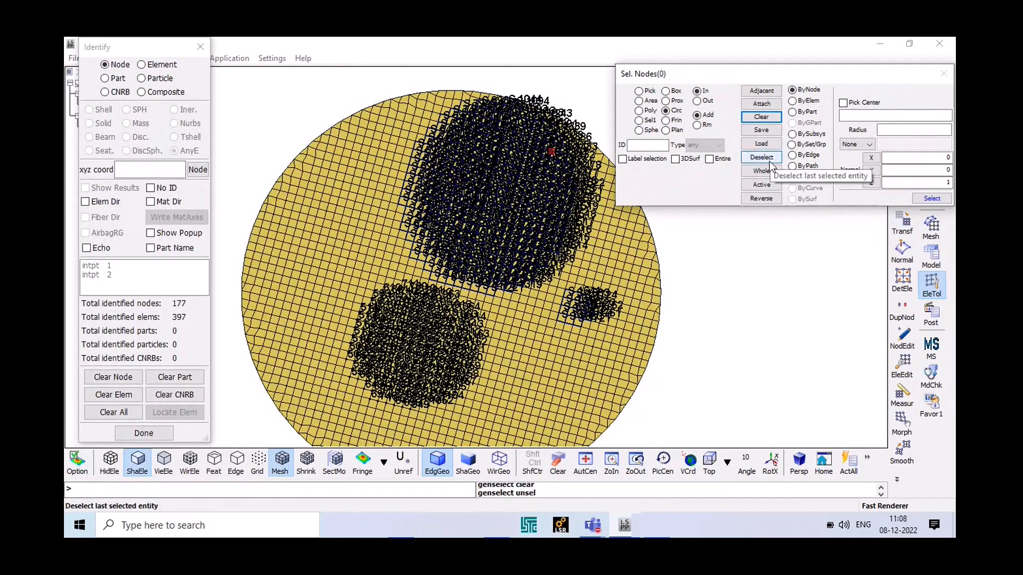
Set node selection to area with the remove option, and remove the identified nodes inside a window across the mesh
left_click(641, 102)
left_click_drag(262, 87, 727, 418)
left_click_drag(365, 86, 768, 370)
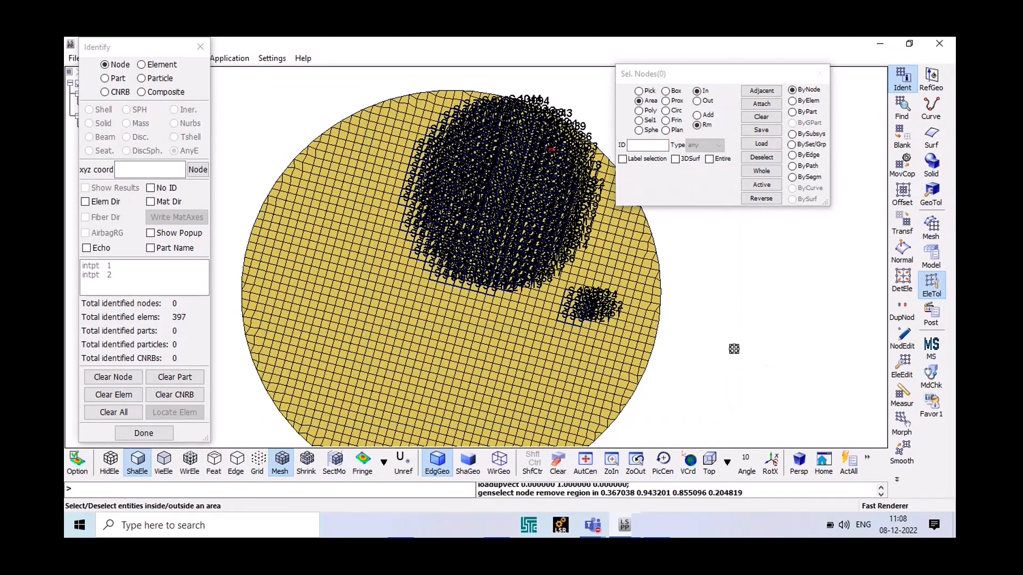
Switch node selection to circle, try to remove the labels inside a circle around the upper labelled region, and deselect the last selected entity
left_click(666, 111)
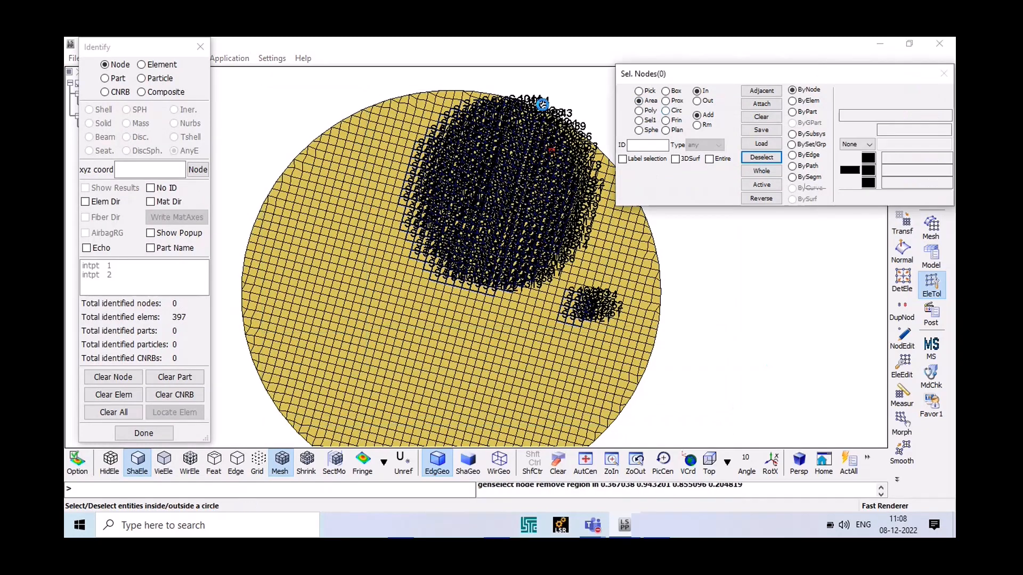
right_click_drag(395, 84, 666, 308)
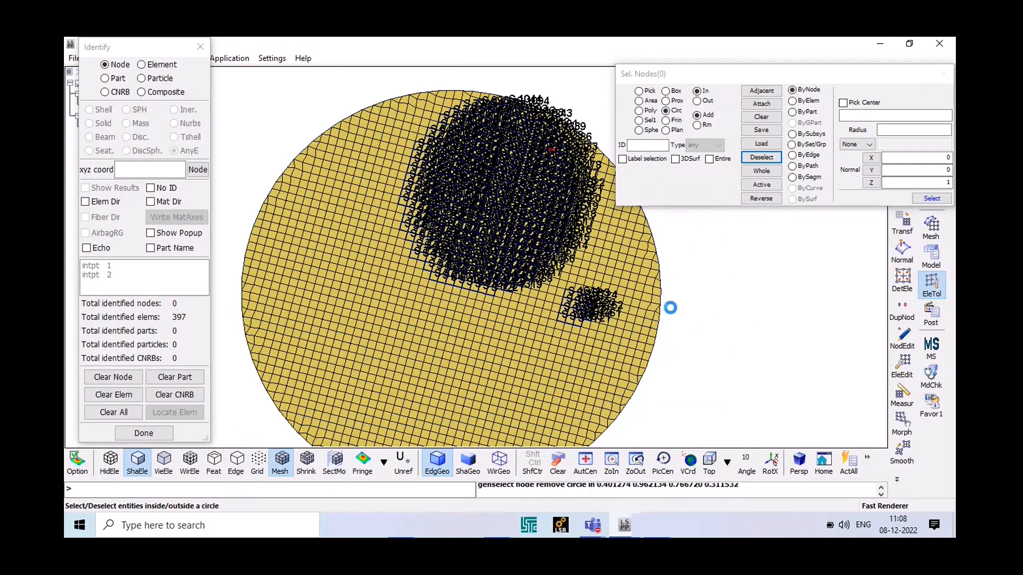
scroll(672, 314, "down", 2)
scroll(730, 287, "up", 2)
left_click(765, 158)
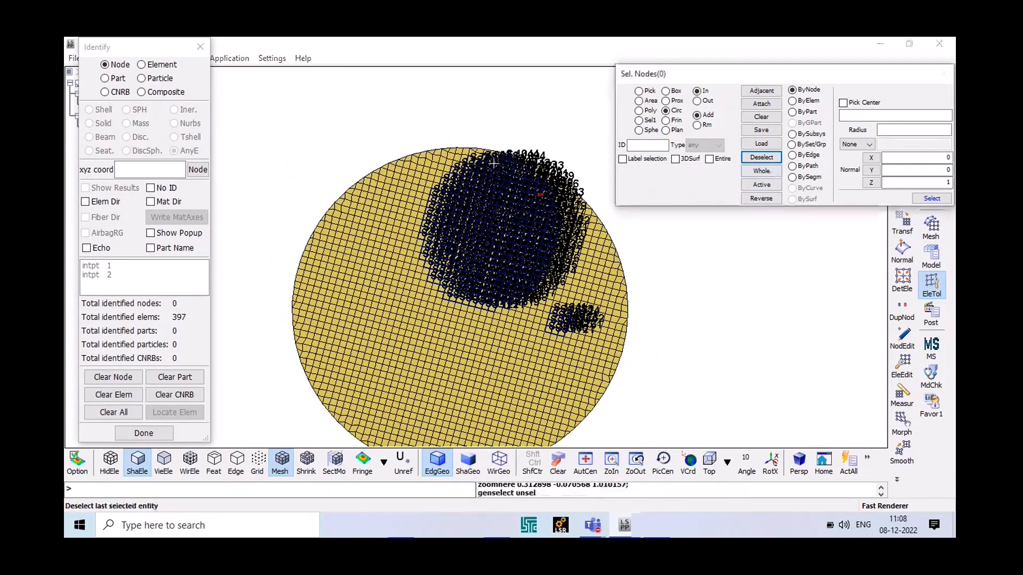
right_click_drag(656, 329, 640, 313)
scroll(640, 313, "down", 2)
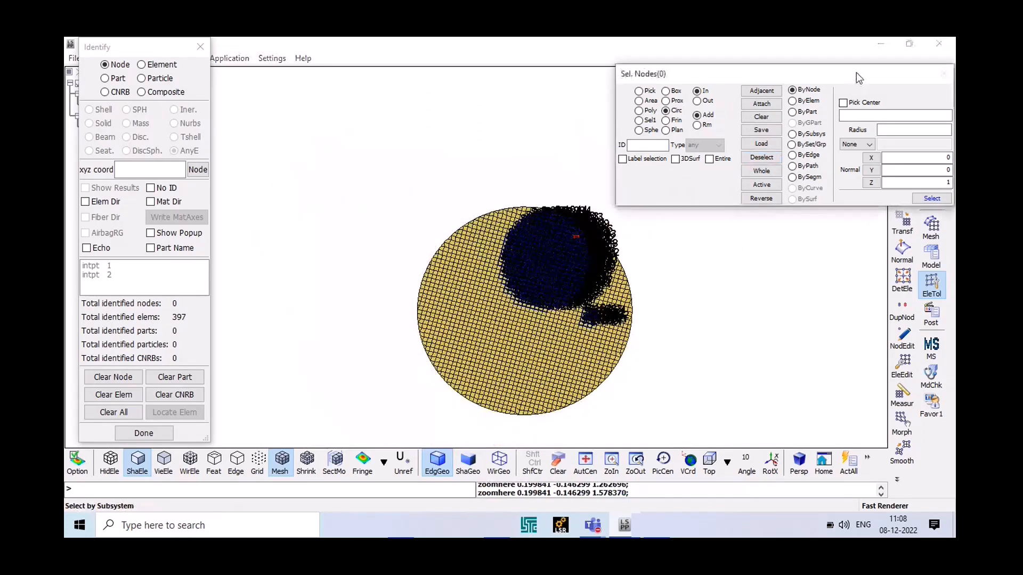
Move the node selection dialog fully into the window and clear all node selections
left_click_drag(855, 72, 772, 84)
left_click(683, 129)
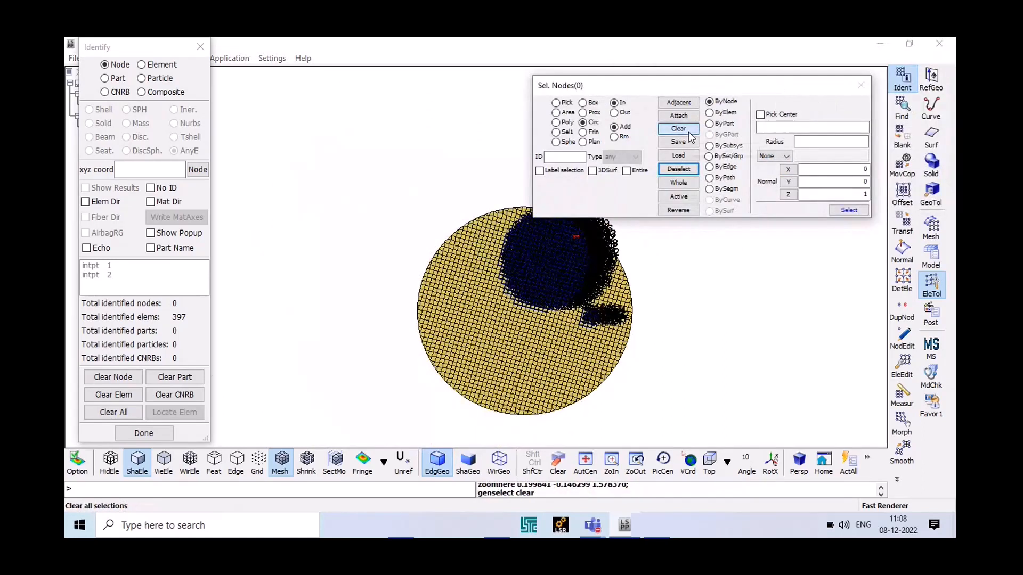
left_click(687, 131)
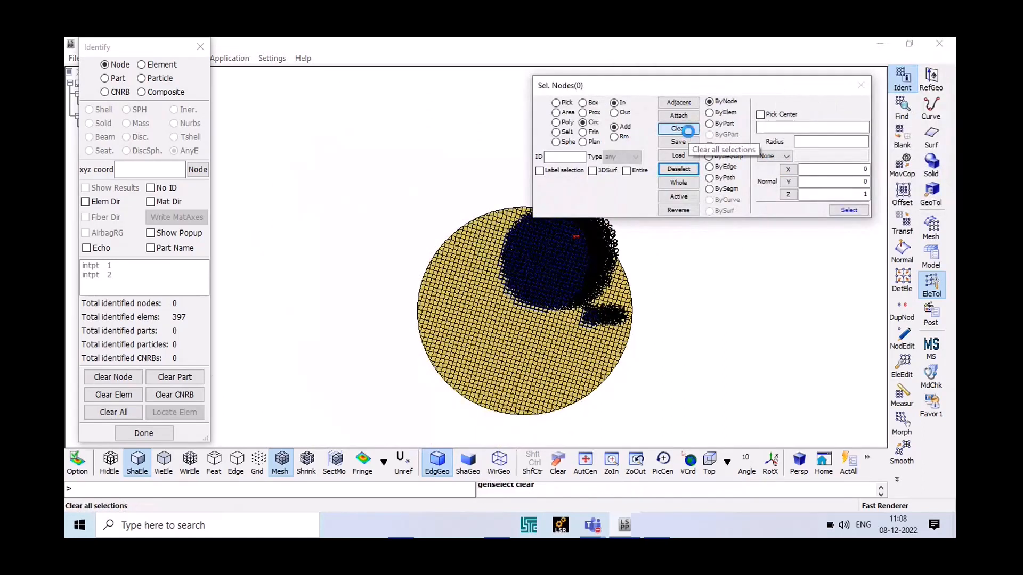
Switch identification to elements and remove the identified elements inside a circle around the labelled regions
left_click(142, 65)
scroll(719, 281, "up", 2)
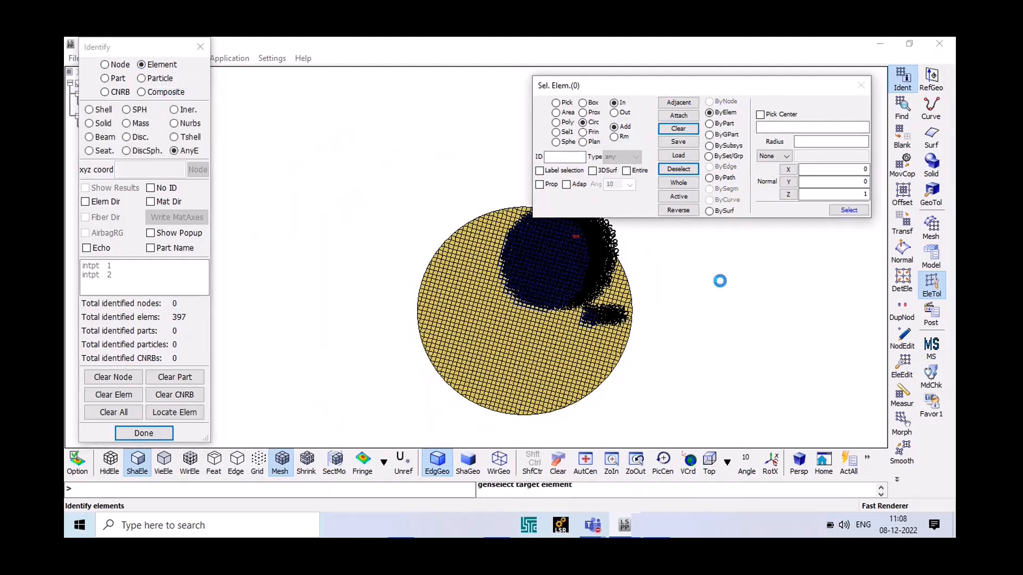
right_click_drag(335, 121, 549, 342)
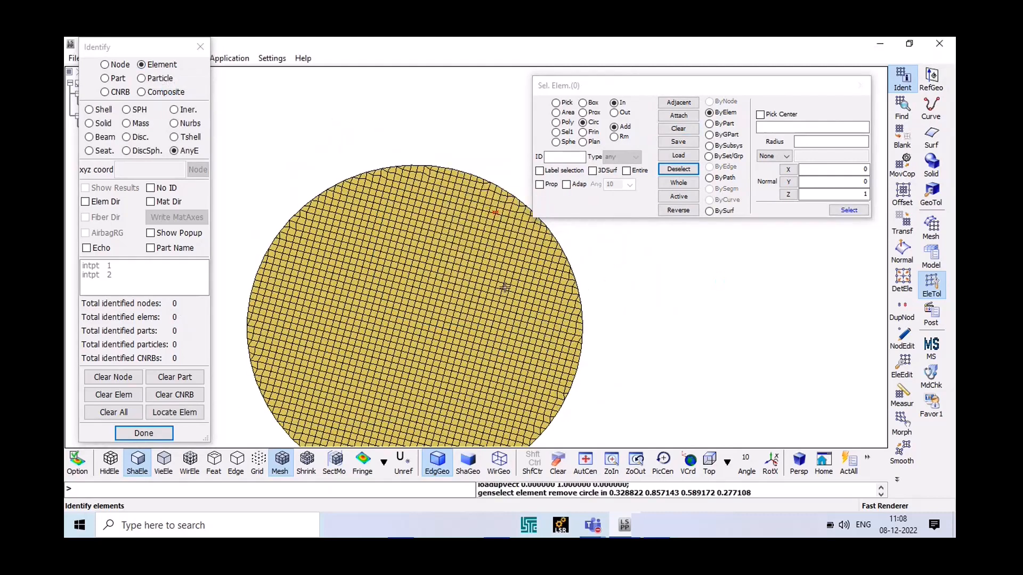
scroll(673, 354, "down", 2)
scroll(661, 349, "up", 2)
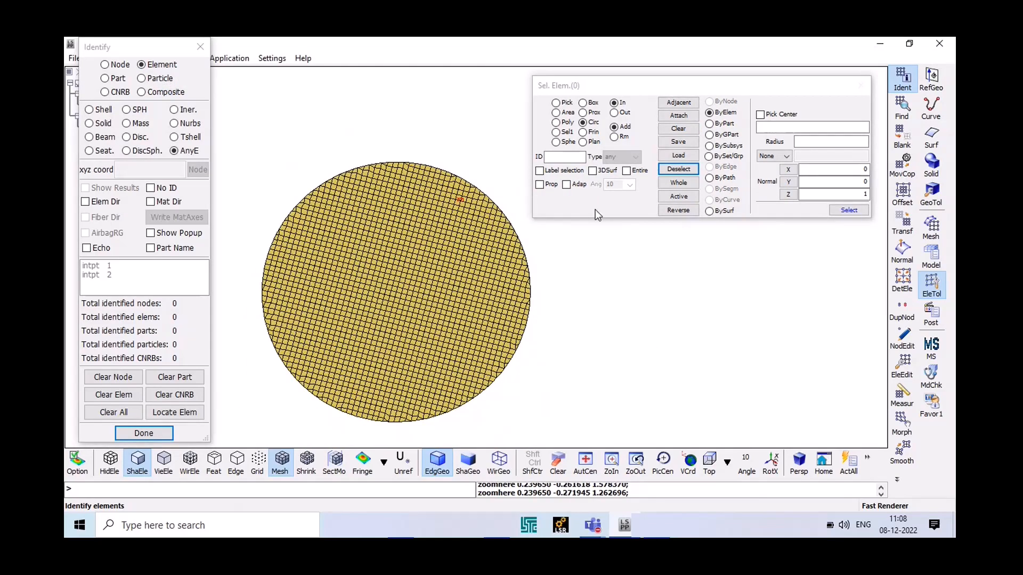
Set element selection to box, pick nodes 485 and 1365 as opposite corner points P1 and P2, and apply the box selection
left_click(583, 102)
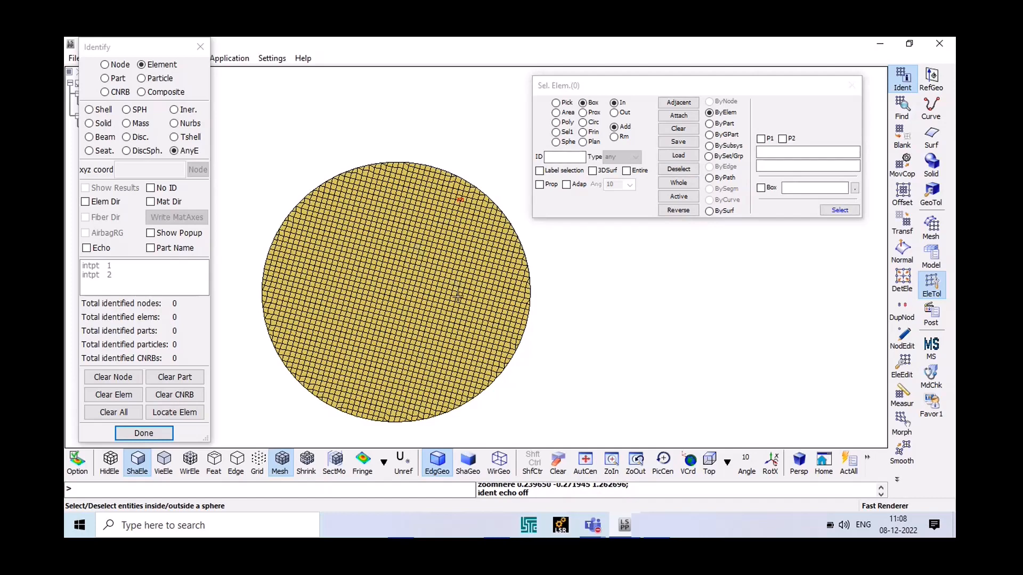
left_click_drag(573, 306, 712, 277, "ctrl")
left_click_drag(639, 309, 578, 319, "ctrl")
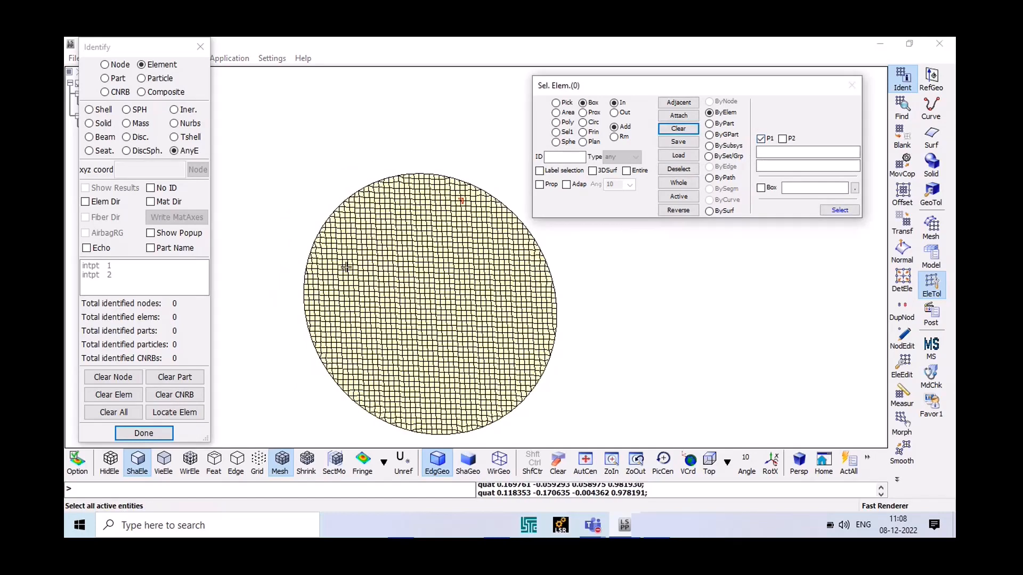
left_click(379, 240)
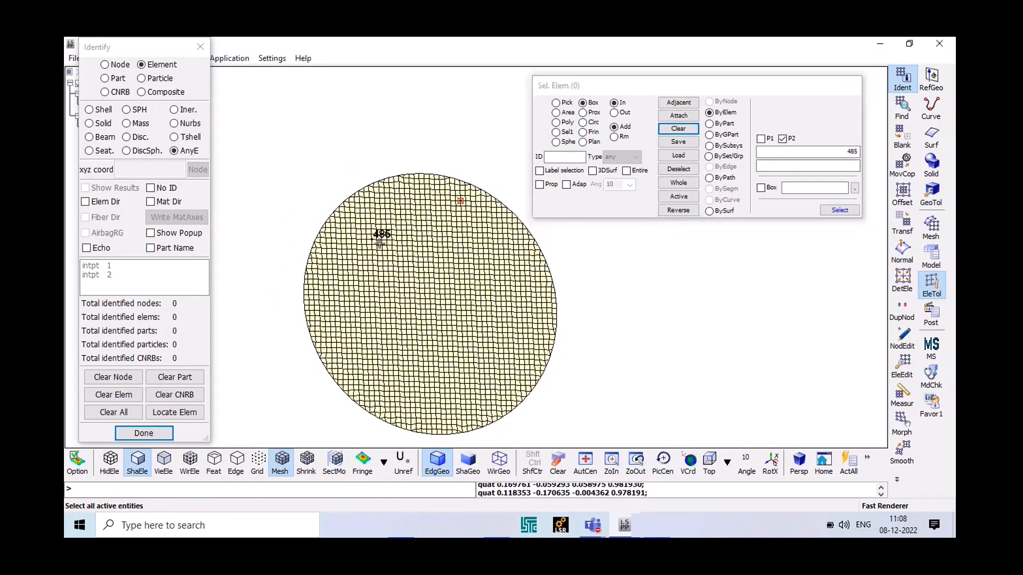
left_click(467, 318)
scroll(420, 306, "up", 3)
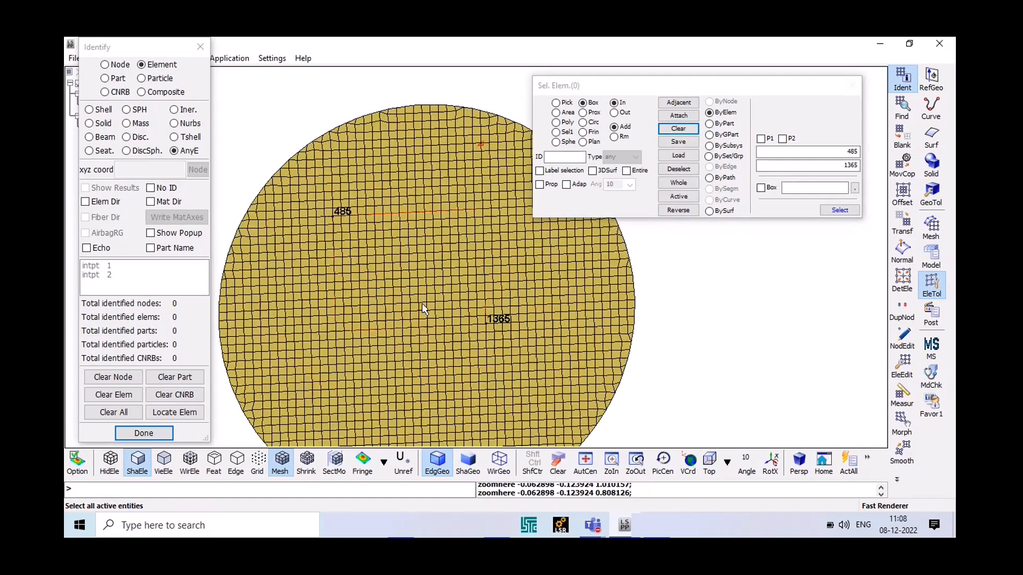
scroll(422, 308, "up", 1)
left_click(839, 209)
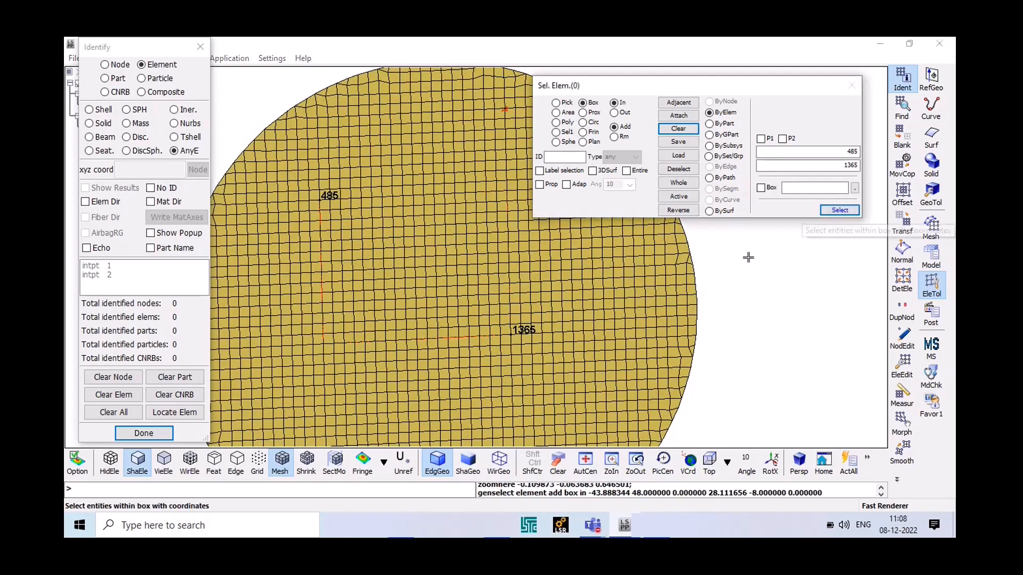
left_click_drag(471, 302, 450, 295, "ctrl")
left_click_drag(426, 287, 379, 192, "ctrl")
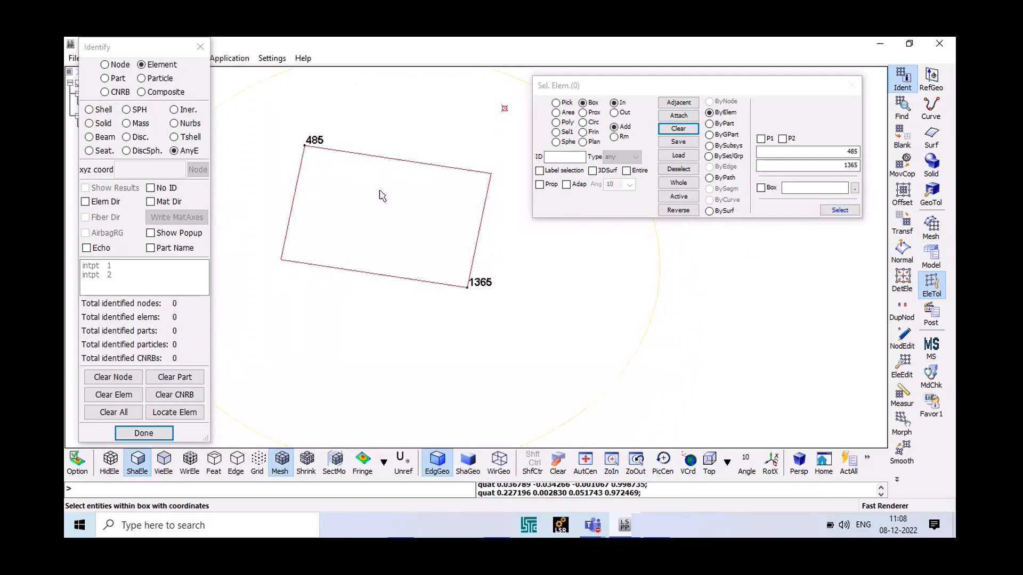
scroll(305, 166, "up", 2)
scroll(328, 231, "down", 3)
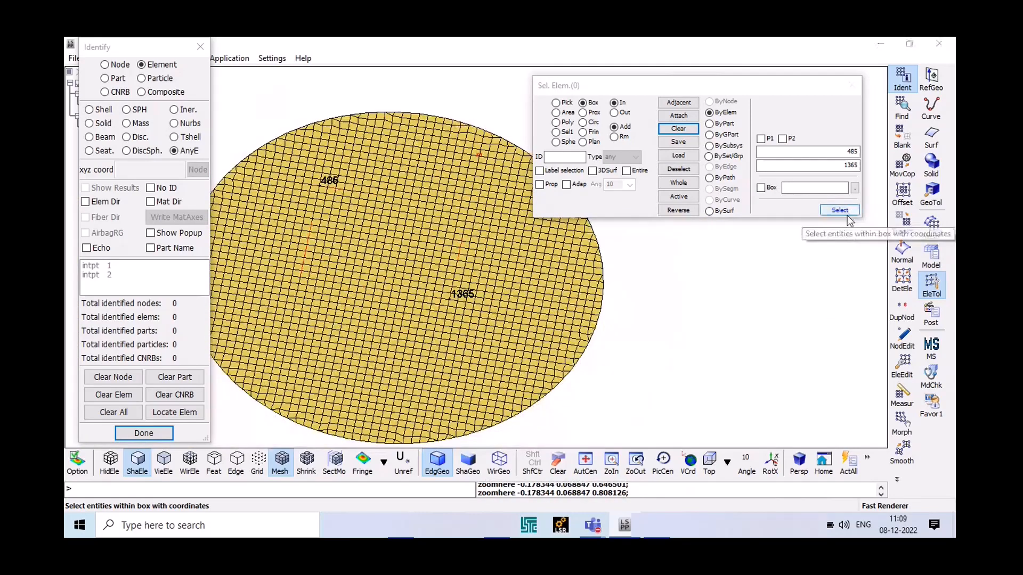
Enable the Box option for a *DEFINE_BOX entity and try to pick a box on the mesh between the two corner nodes
left_click(761, 188)
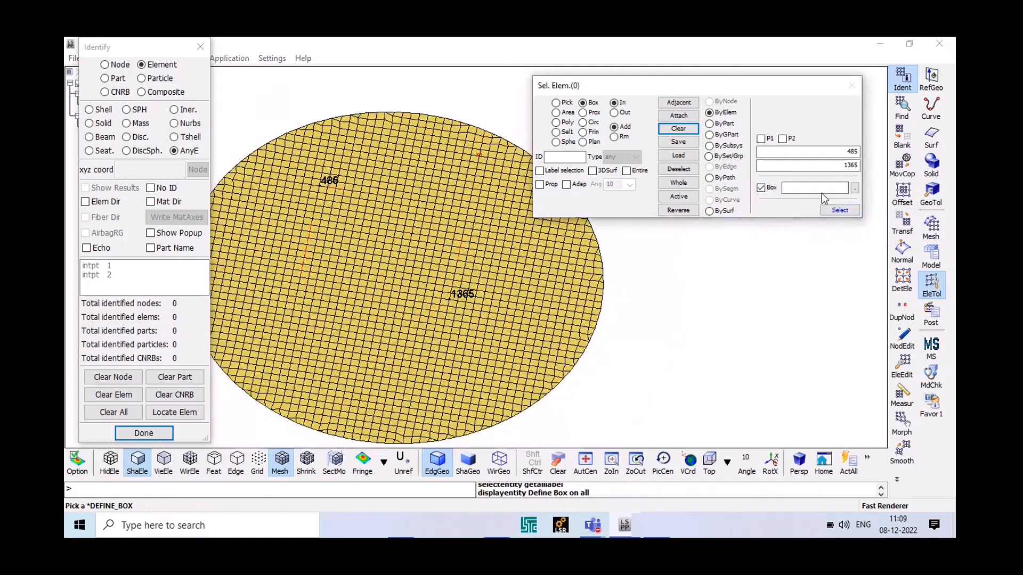
left_click(854, 188)
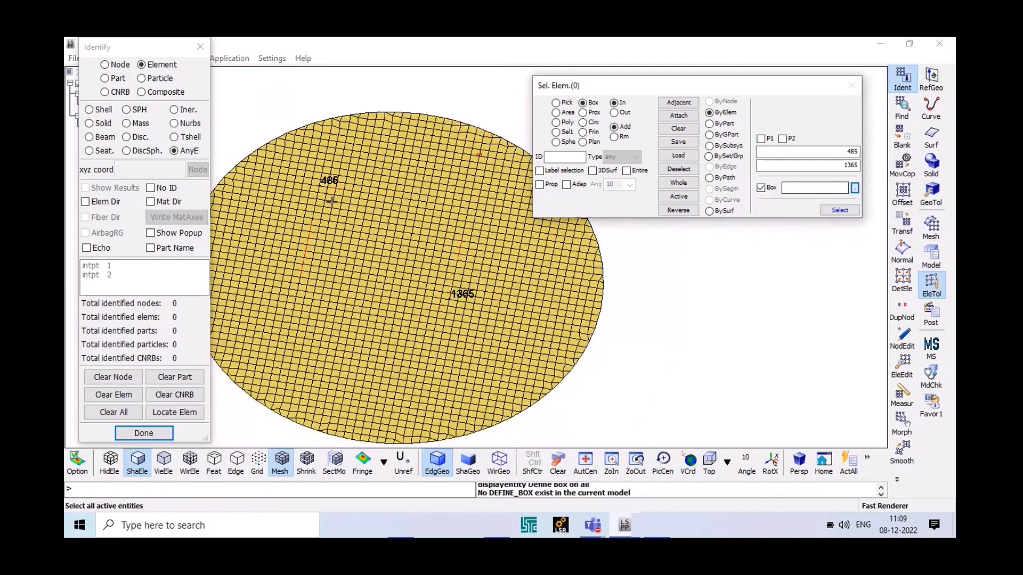
left_click_drag(325, 189, 447, 320)
left_click(446, 295)
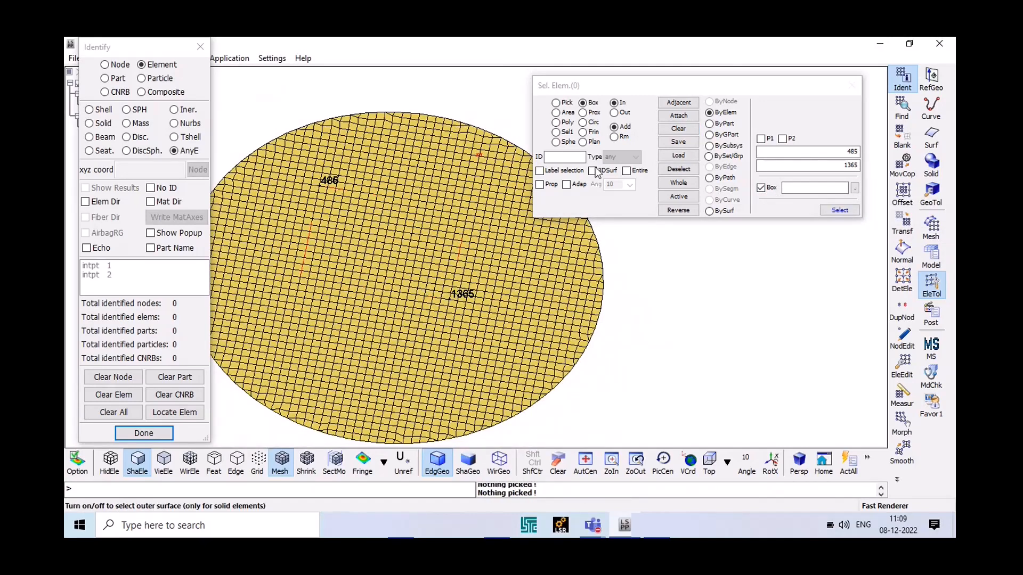
left_click(583, 133)
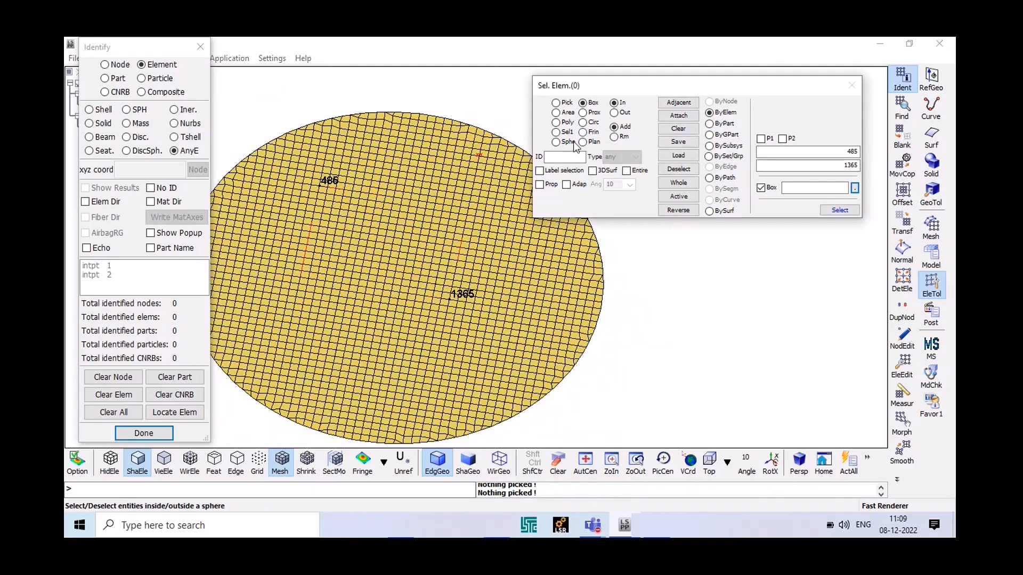
Identify all elements of the whole model, and try to remove the identification by clearing the selection and deselecting the last entity
left_click(684, 130)
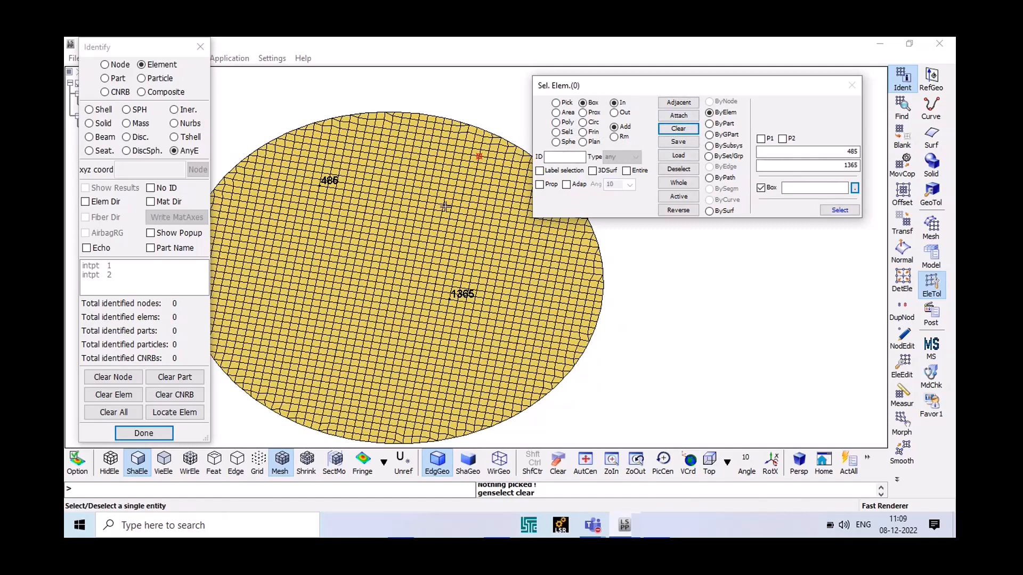
left_click(679, 184)
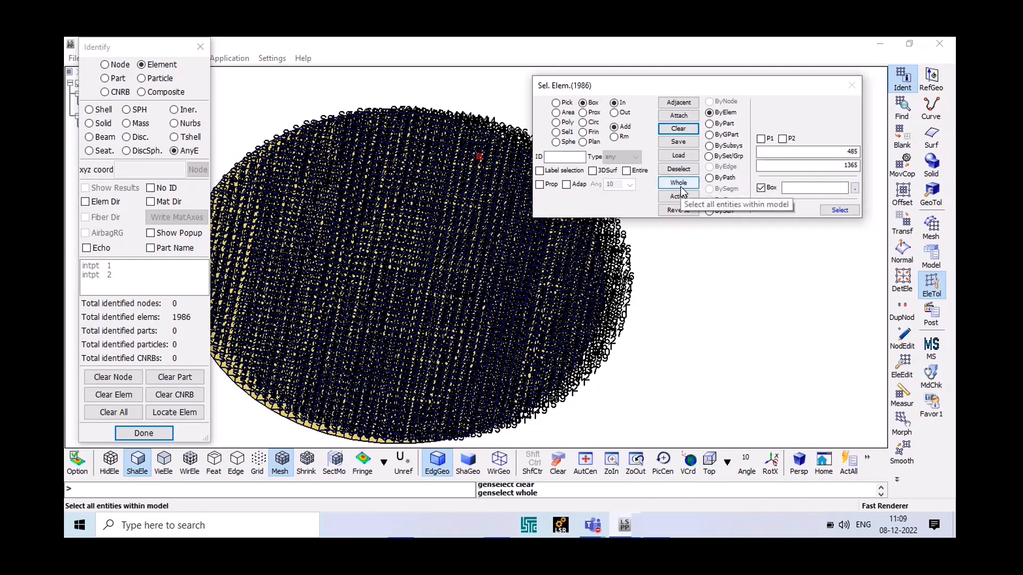
left_click(691, 132)
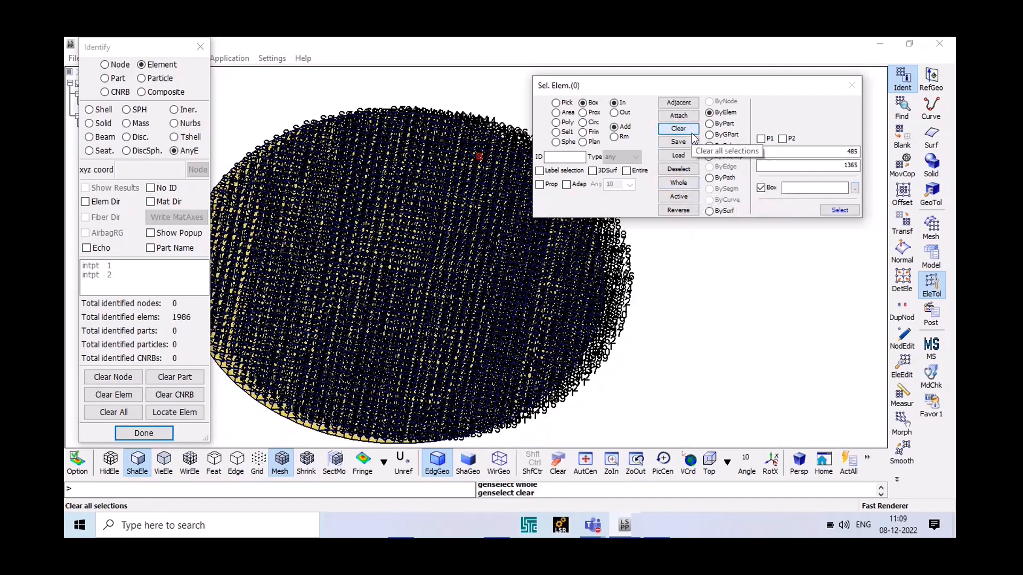
left_click(683, 169)
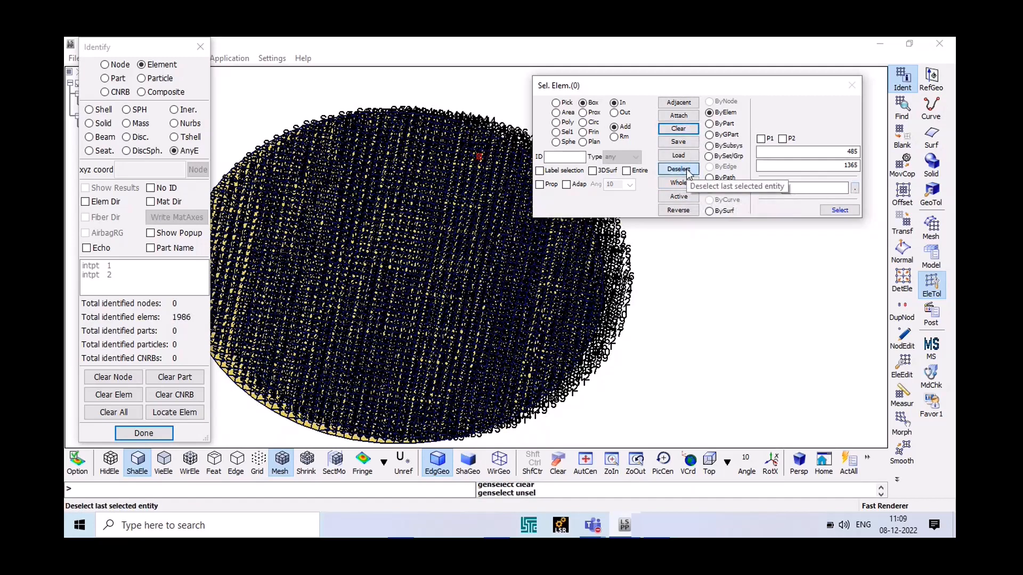
left_click(684, 170)
scroll(410, 160, "down", 3)
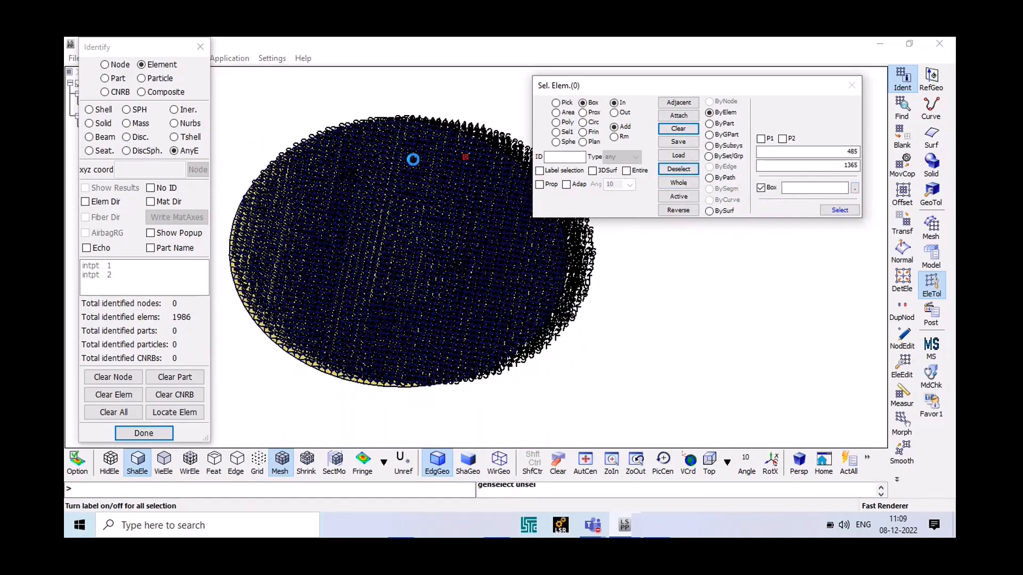
Remove the identified elements and the two labelled nodes using area windows drawn around the whole circular mesh
left_click(556, 112)
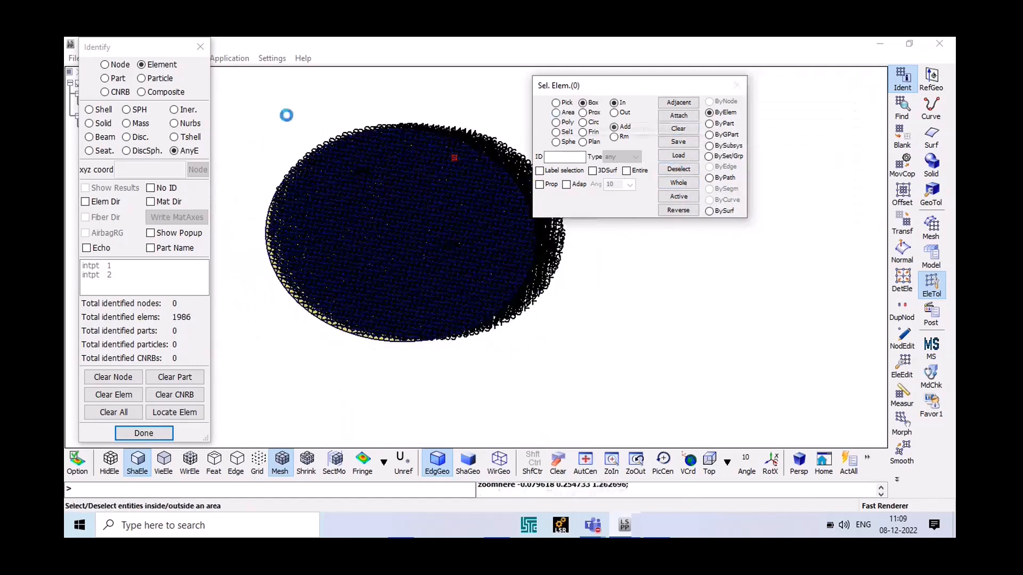
left_click_drag(257, 111, 658, 425, "ctrl")
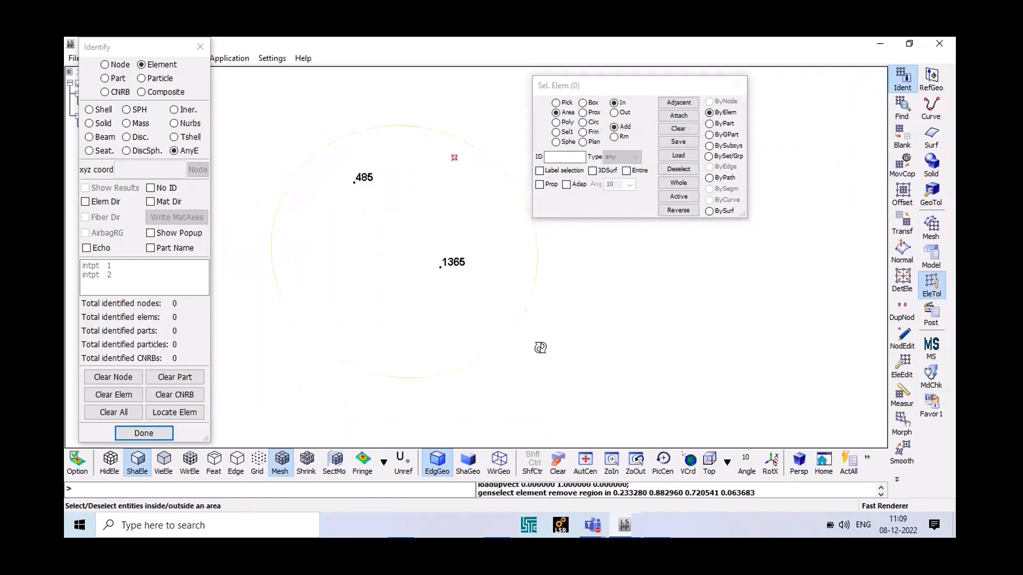
left_click(104, 64)
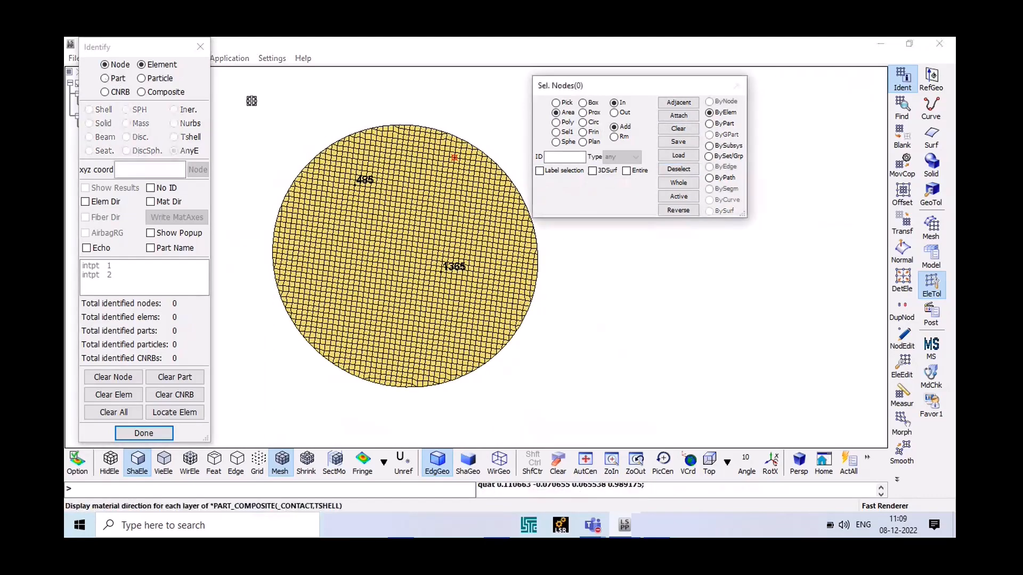
left_click_drag(252, 101, 625, 405, "ctrl")
left_click_drag(585, 349, 485, 349, "ctrl")
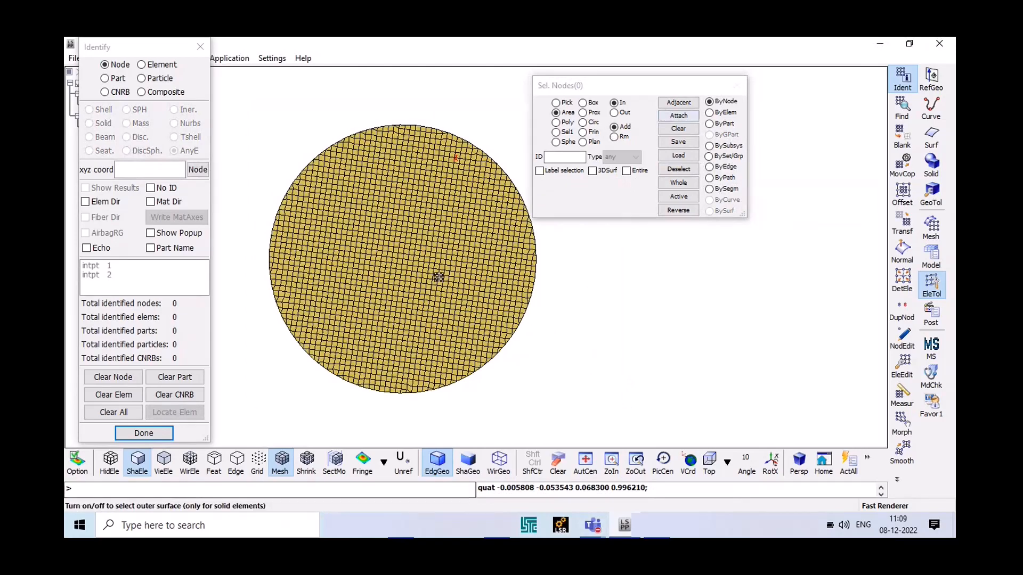
Close and restart Identify, identify all nodes of the whole model, and deselect them
left_click(144, 433)
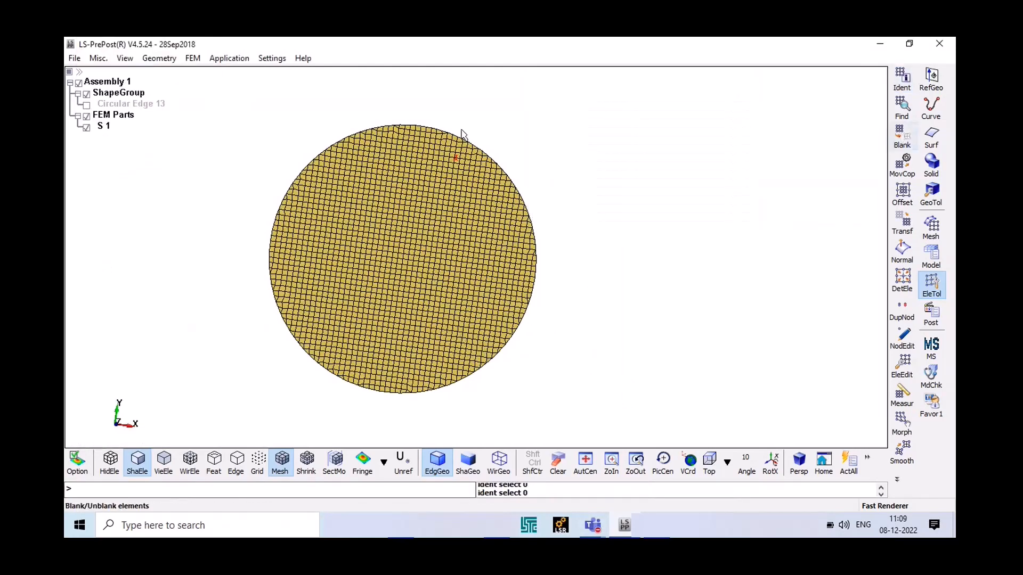
left_click(901, 79)
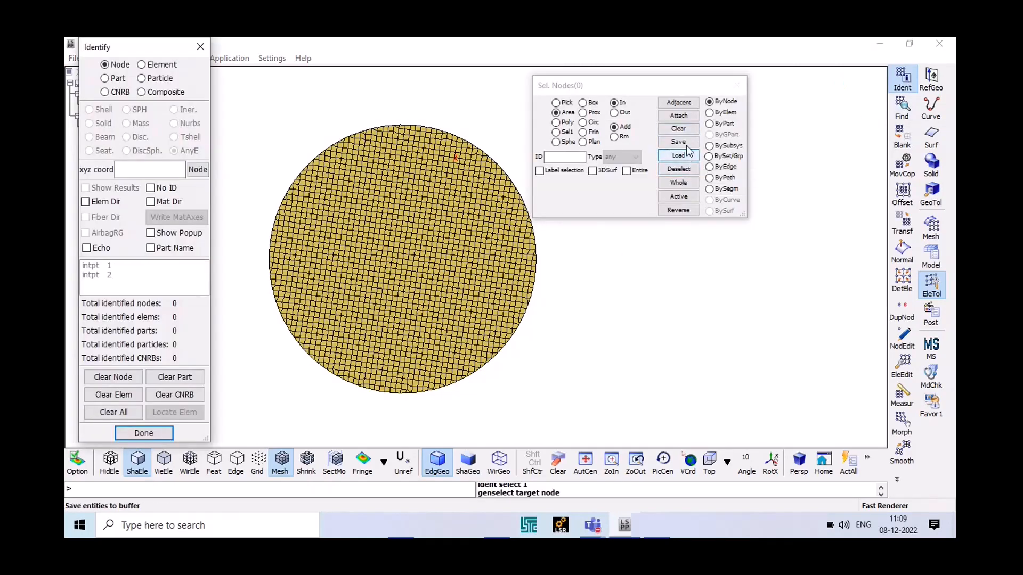
left_click(680, 184)
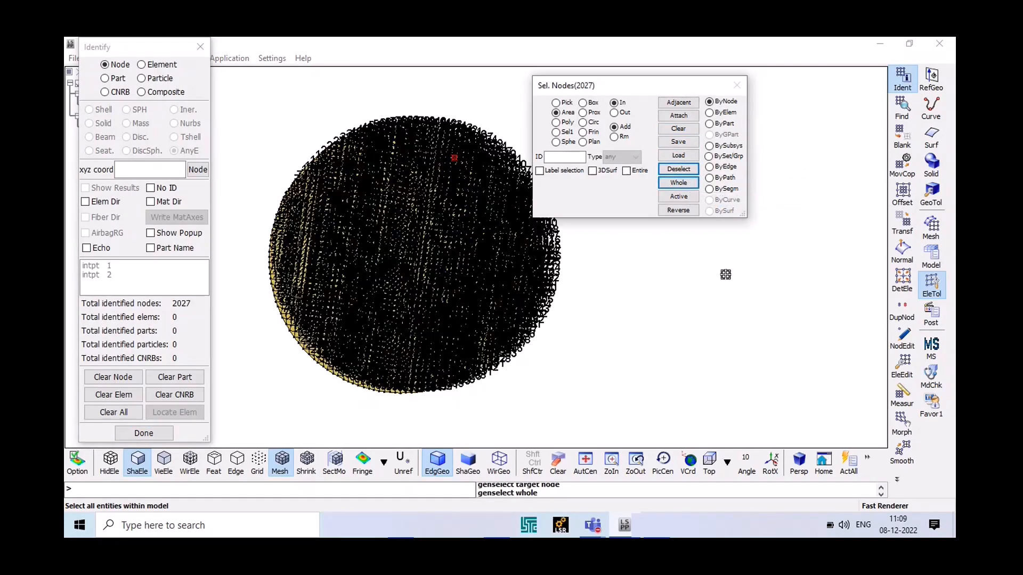
left_click(678, 169)
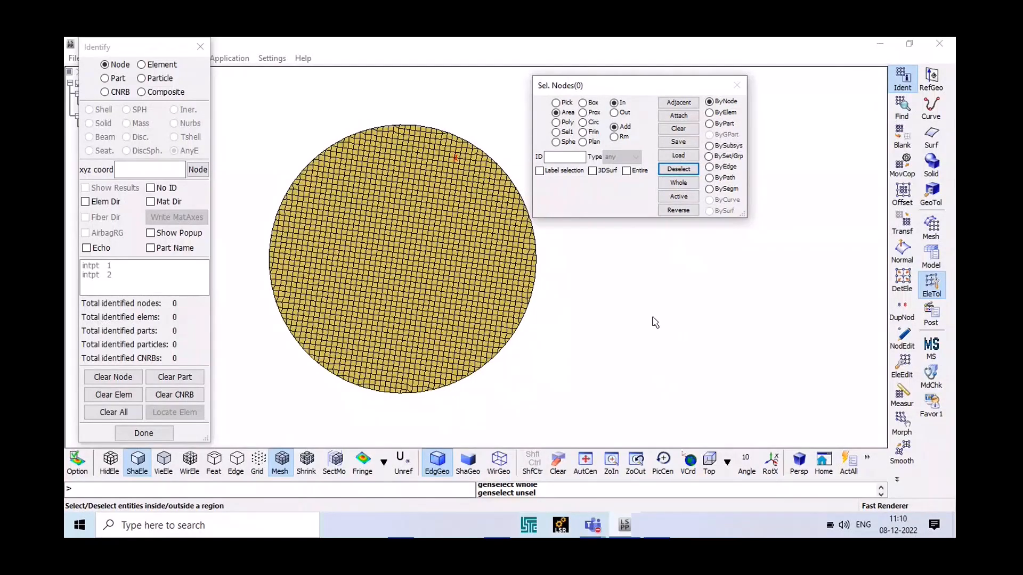
mouse_move(653, 318)
left_mouse_down("ctrl")
mouse_move(624, 287)
mouse_move(590, 329)
left_mouse_up("ctrl")
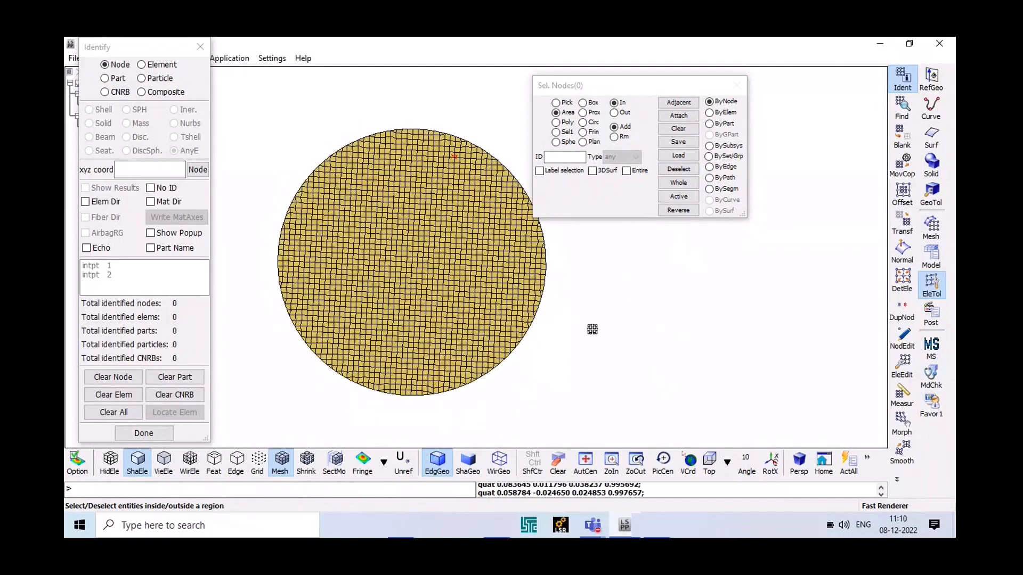